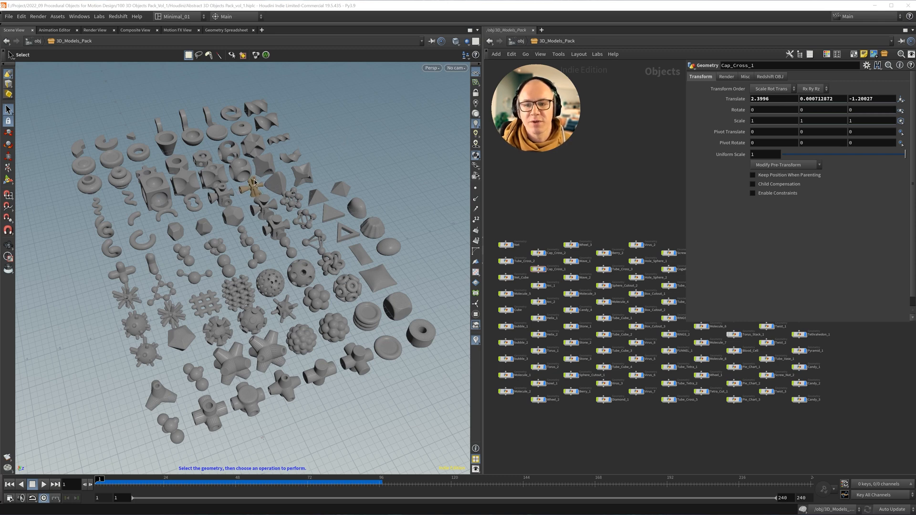
# Examine the 3D models pack in the viewport from several angles, both close up and as a whole.
pyautogui.press('Escape')
pyautogui.scroll(6, 248, 241)
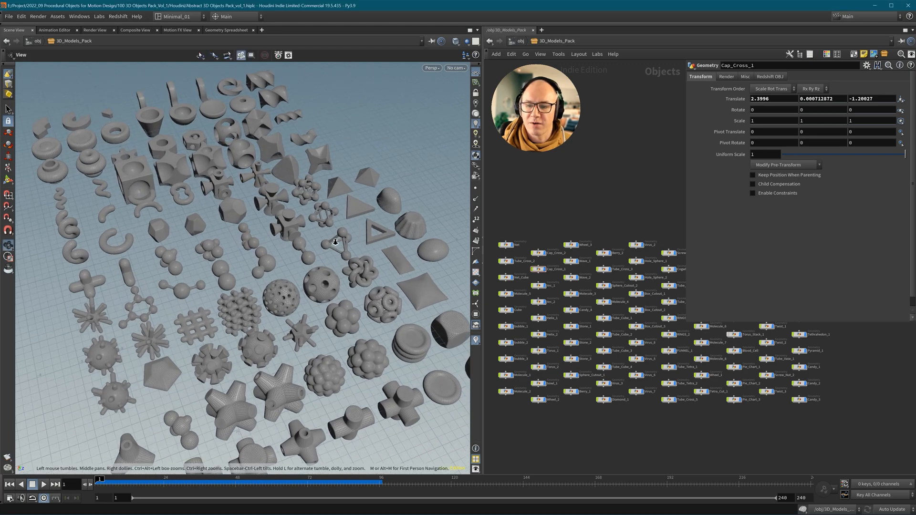
pyautogui.keyDown('alt'); pyautogui.moveTo(226, 240); pyautogui.dragTo(317, 267, button='middle'); pyautogui.keyUp('alt')
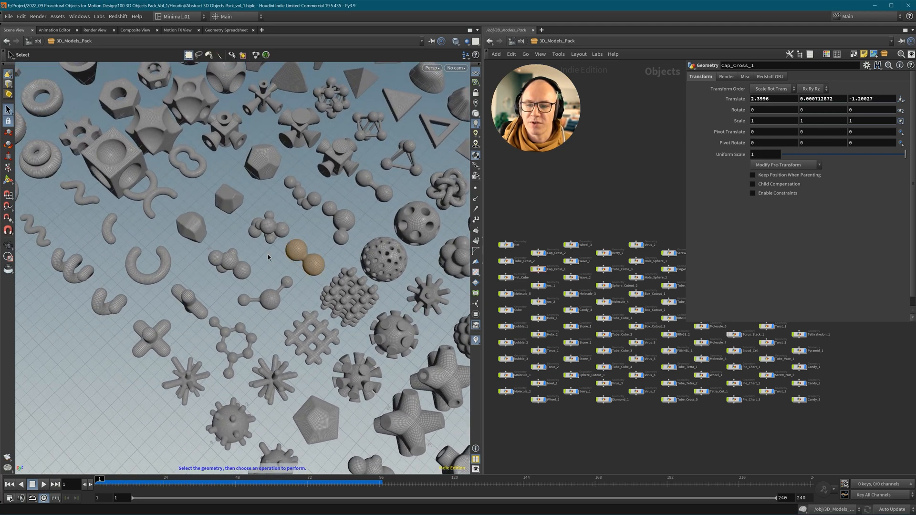
pyautogui.keyDown('alt'); pyautogui.moveTo(170, 174); pyautogui.dragTo(243, 287, button='middle'); pyautogui.keyUp('alt')
pyautogui.keyDown('alt'); pyautogui.moveTo(243, 287); pyautogui.dragTo(184, 211); pyautogui.keyUp('alt')
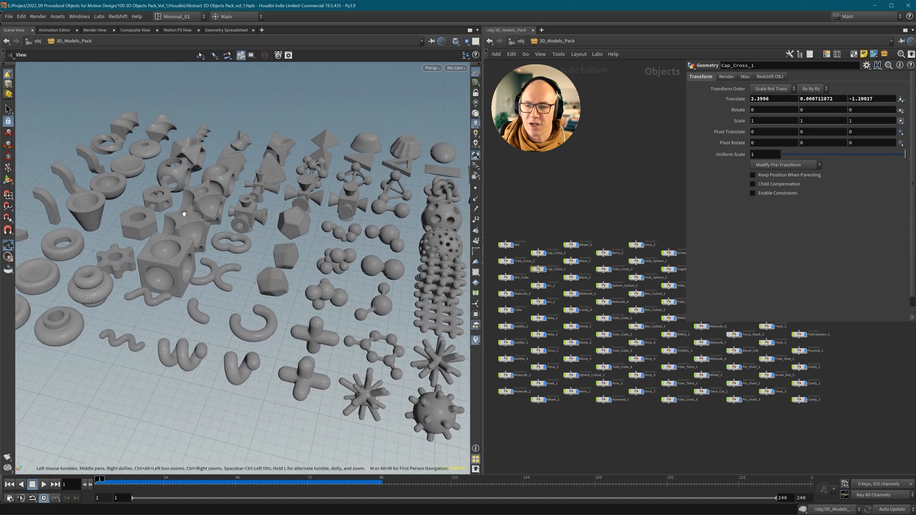
pyautogui.keyDown('alt'); pyautogui.moveTo(184, 211); pyautogui.dragTo(232, 272, button='middle'); pyautogui.keyUp('alt')
pyautogui.keyDown('alt'); pyautogui.moveTo(232, 272); pyautogui.dragTo(337, 262, button='right'); pyautogui.keyUp('alt')
pyautogui.keyDown('alt'); pyautogui.moveTo(339, 261); pyautogui.dragTo(231, 213, button='middle'); pyautogui.keyUp('alt')
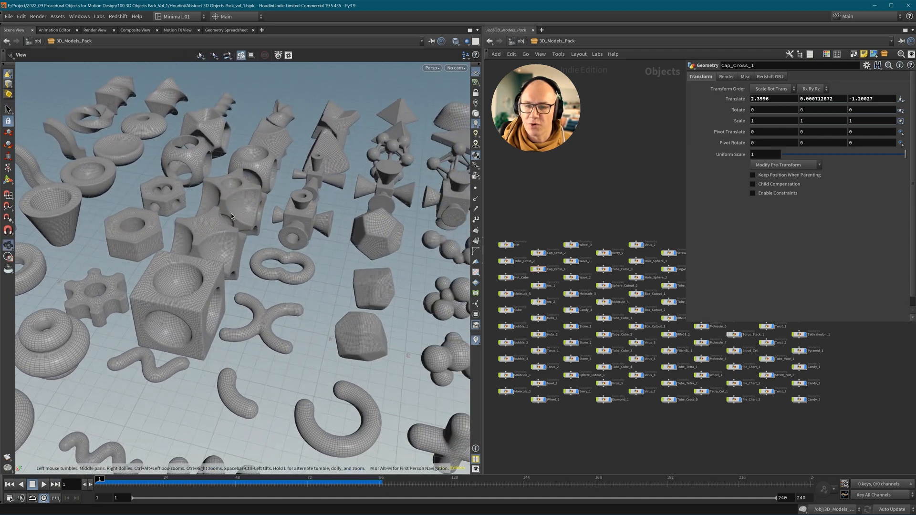
pyautogui.keyDown('alt'); pyautogui.moveTo(462, 225); pyautogui.dragTo(198, 196, button='middle'); pyautogui.keyUp('alt')
pyautogui.keyDown('alt'); pyautogui.moveTo(365, 228); pyautogui.dragTo(332, 231); pyautogui.keyUp('alt')
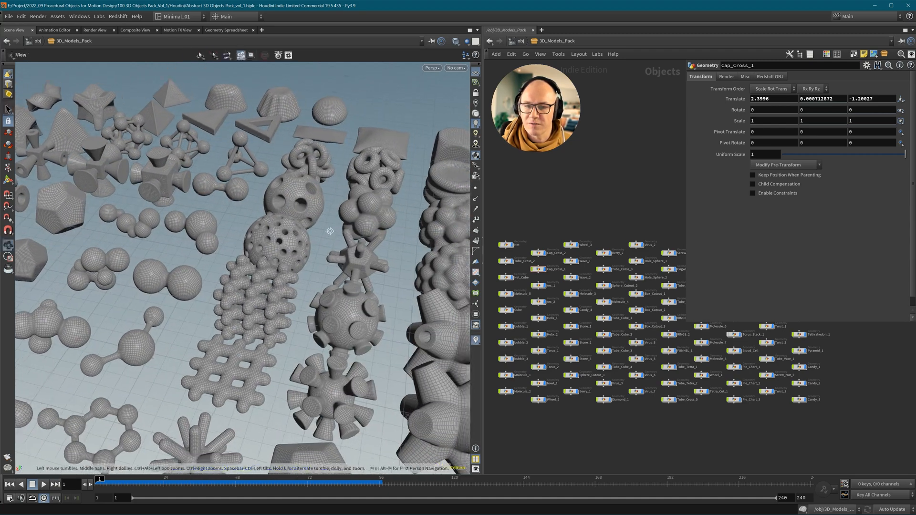
pyautogui.keyDown('alt'); pyautogui.moveTo(331, 231); pyautogui.dragTo(213, 190, button='middle'); pyautogui.keyUp('alt')
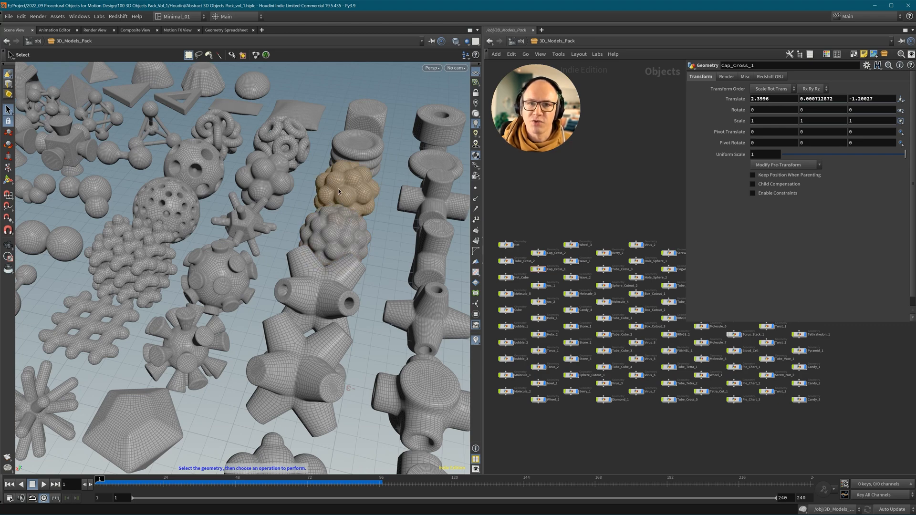
pyautogui.scroll(-5, 352, 185)
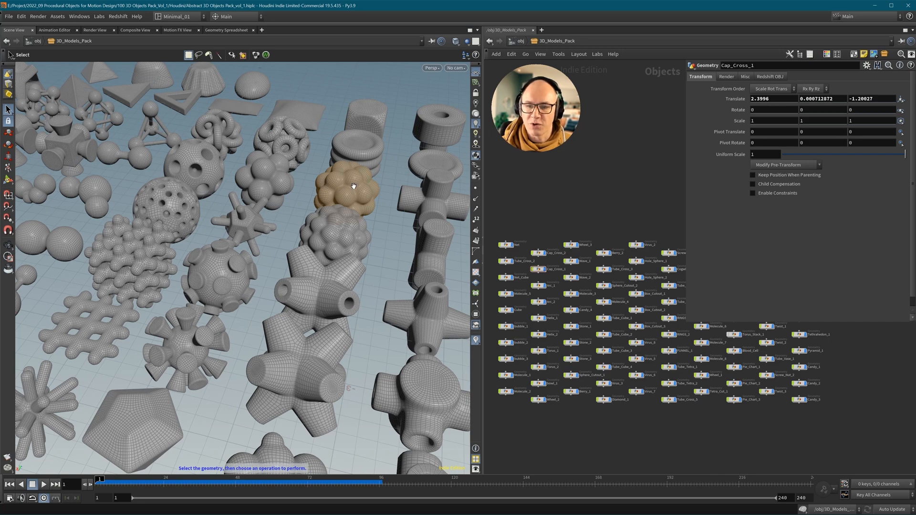
pyautogui.scroll(3, 342, 191)
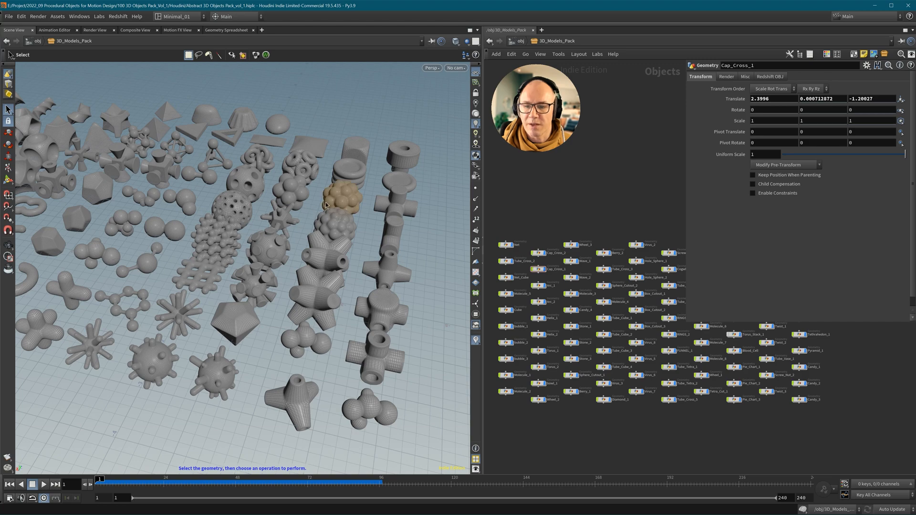
pyautogui.keyDown('alt'); pyautogui.moveTo(326, 205); pyautogui.dragTo(288, 213, button='right'); pyautogui.keyUp('alt')
pyautogui.keyDown('alt'); pyautogui.moveTo(288, 213); pyautogui.dragTo(338, 243, button='middle'); pyautogui.keyUp('alt')
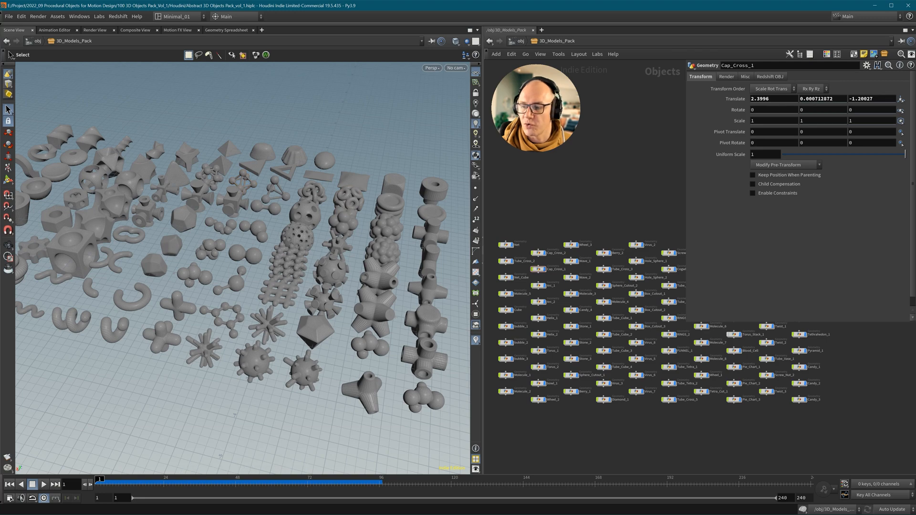
# Switch to the web browser and review the membership tiers on the graphicINmotion Patreon page.
pyautogui.hotkey('alt', 'Tab')
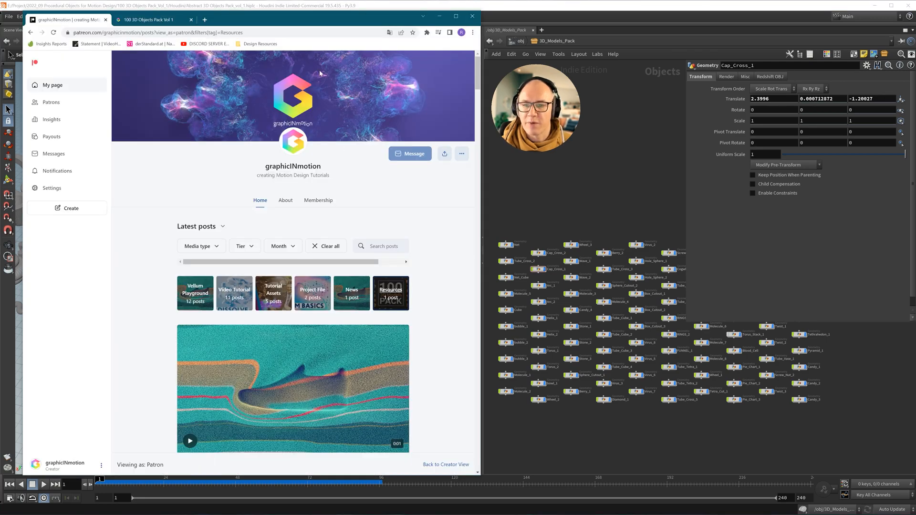
pyautogui.click(323, 201)
pyautogui.scroll(-4, 193, 280)
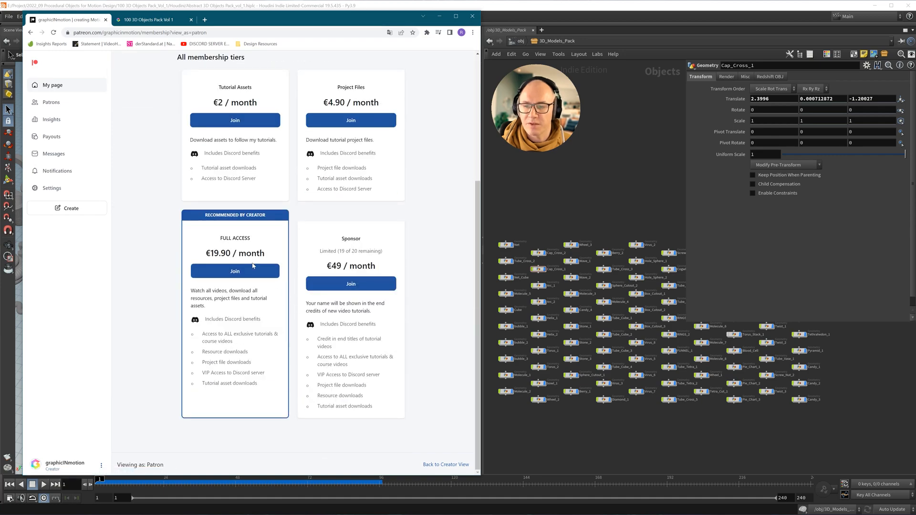
pyautogui.scroll(5, 254, 266)
# Return to the Patreon page's home posts and view the Resources post with the 100 3D models pack.
pyautogui.click(263, 201)
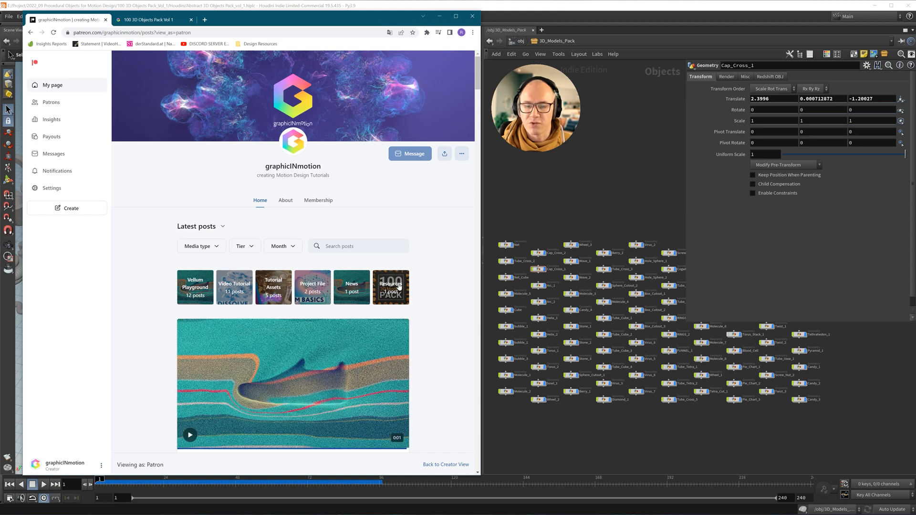
pyautogui.click(394, 292)
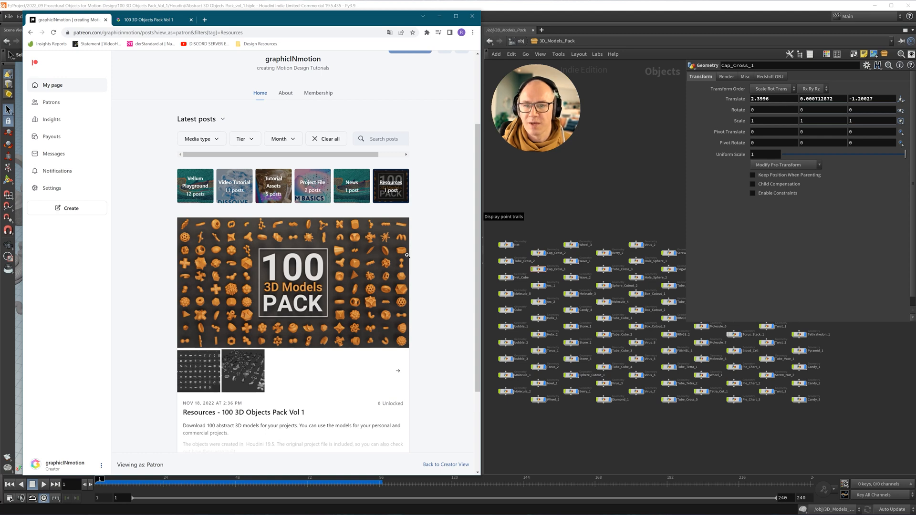
pyautogui.scroll(3, 408, 255)
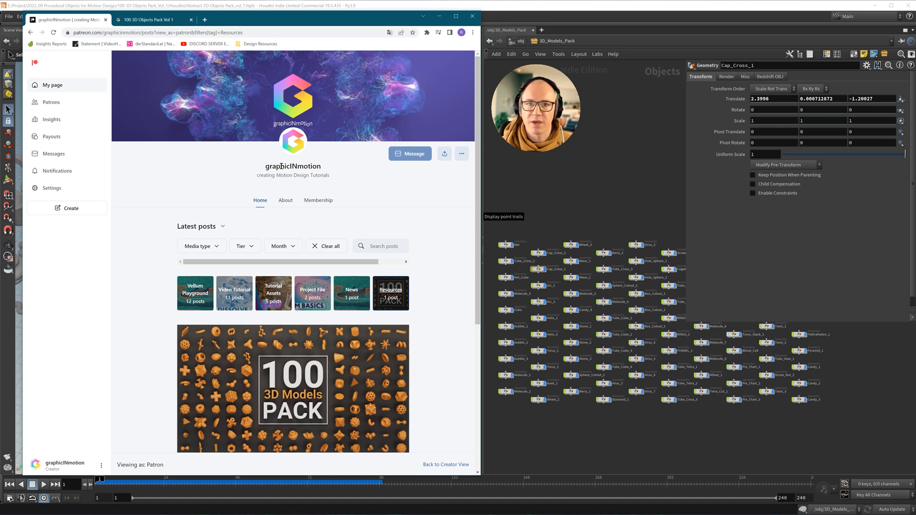
# View the second preview image on the 100 3D Objects Pack Vol 1 Gumroad page, and minimize the browser.
pyautogui.click(136, 19)
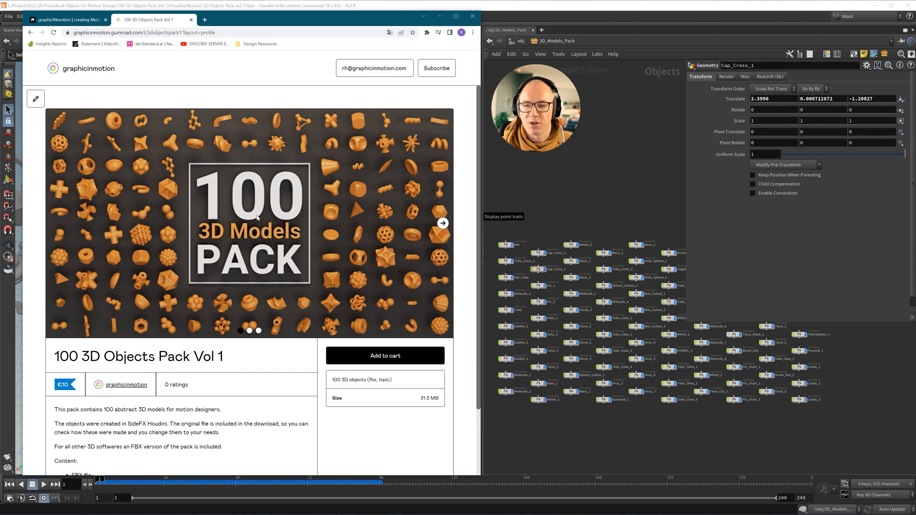
pyautogui.click(442, 223)
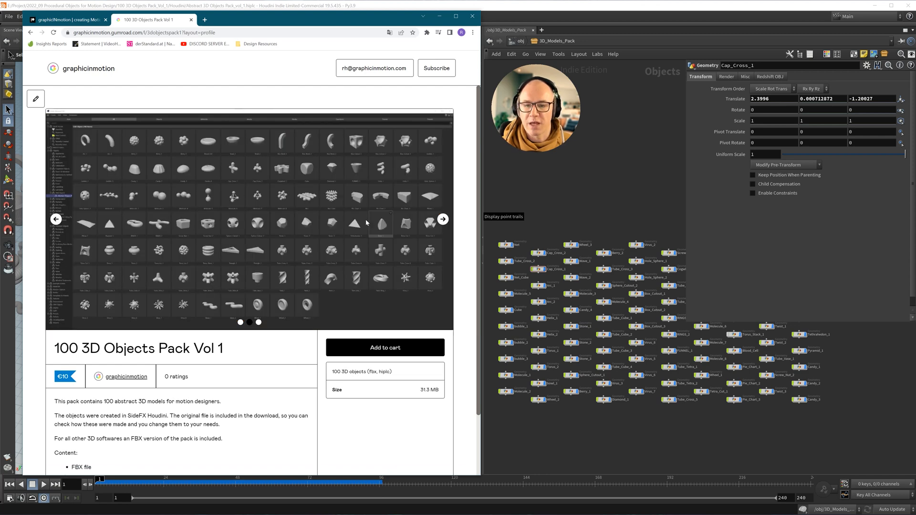
pyautogui.click(439, 16)
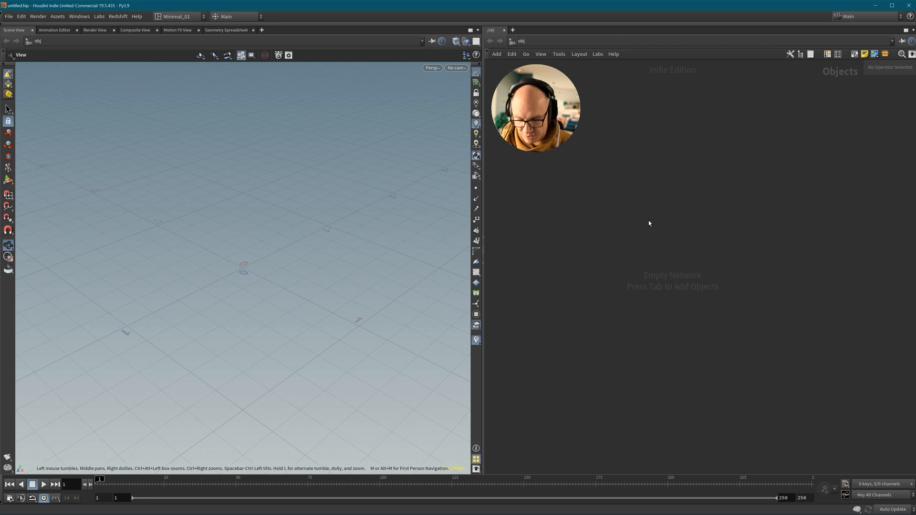
# Add a Geometry node to the empty object network and position it.
pyautogui.press('Tab')
pyautogui.write('ge')
pyautogui.press('Return')
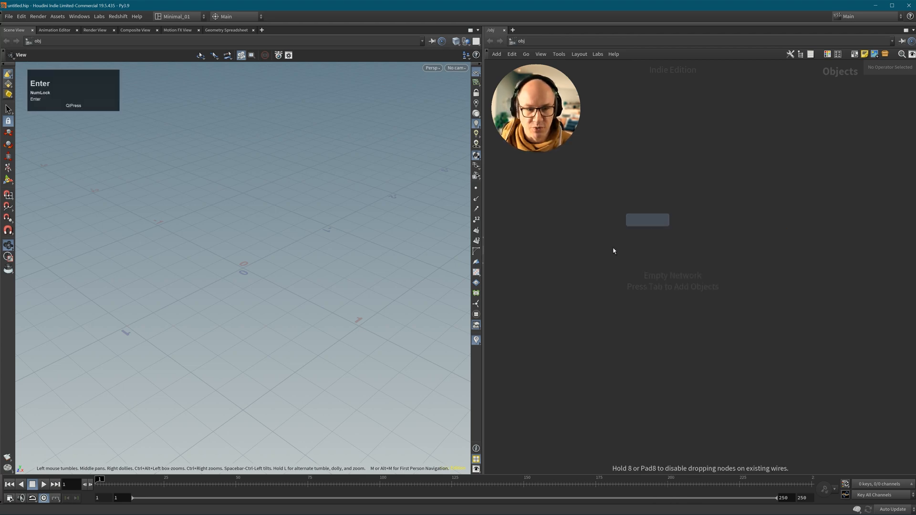
pyautogui.click(616, 285)
pyautogui.moveTo(625, 288); pyautogui.dragTo(577, 305)
# Rename the geometry node to Tubes_Cross and enter its network.
pyautogui.doubleClick(611, 303)
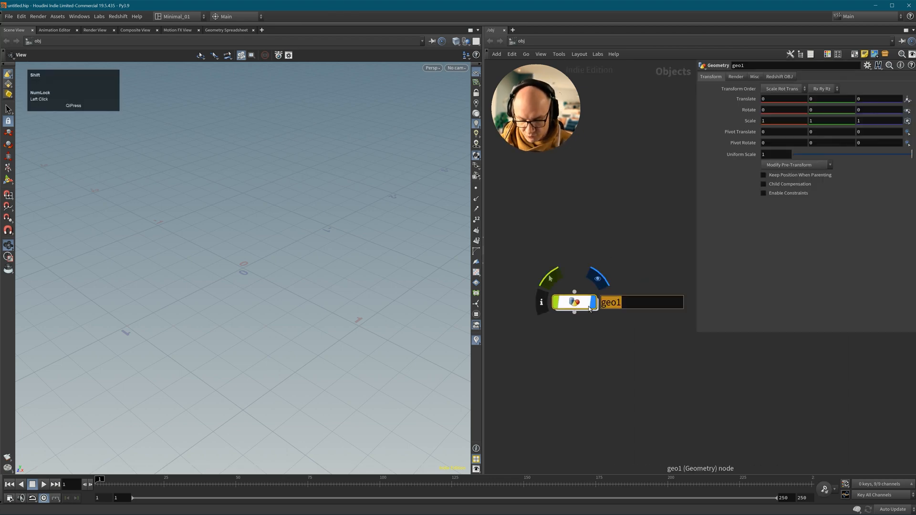
pyautogui.write('Tubes')
pyautogui.write('_Cross')
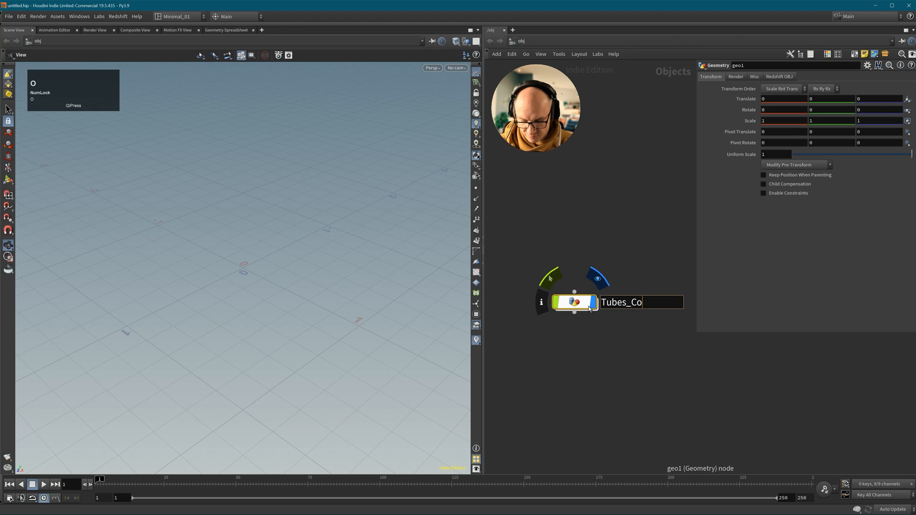
pyautogui.press('Return')
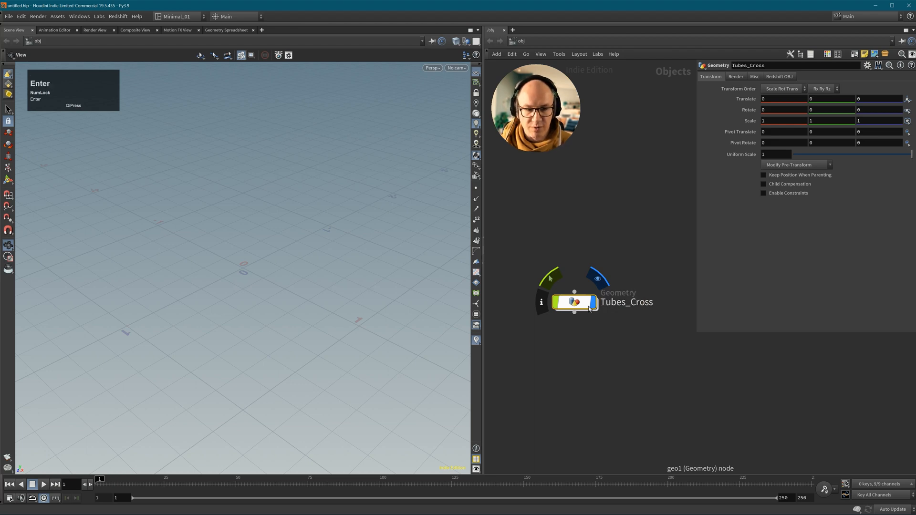
pyautogui.doubleClick(578, 308)
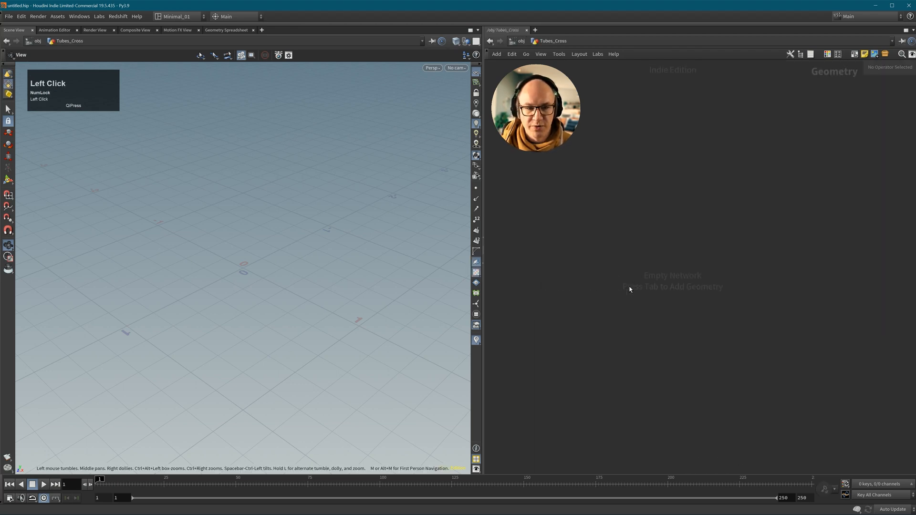
# Create a Tube node inside the Tubes_Cross network.
pyautogui.press('Tab')
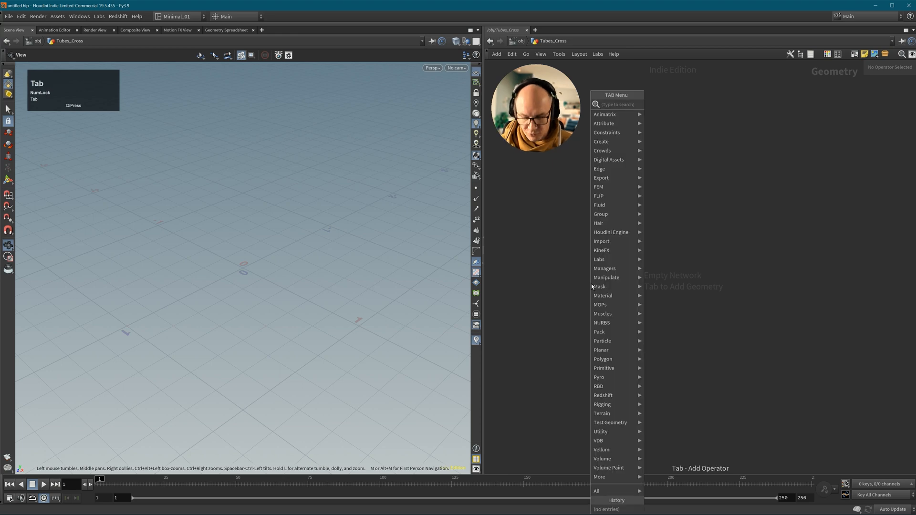
pyautogui.write('tube')
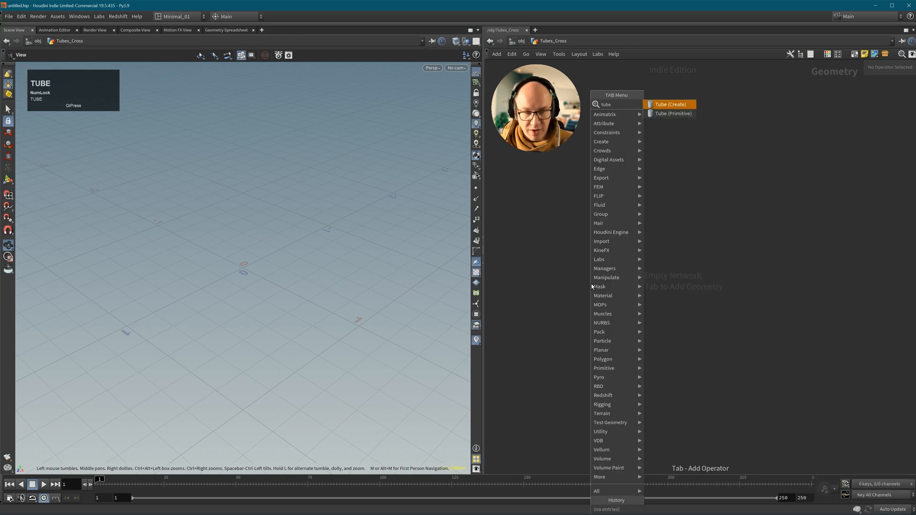
pyautogui.press('Return')
pyautogui.click(570, 279)
pyautogui.click(571, 279)
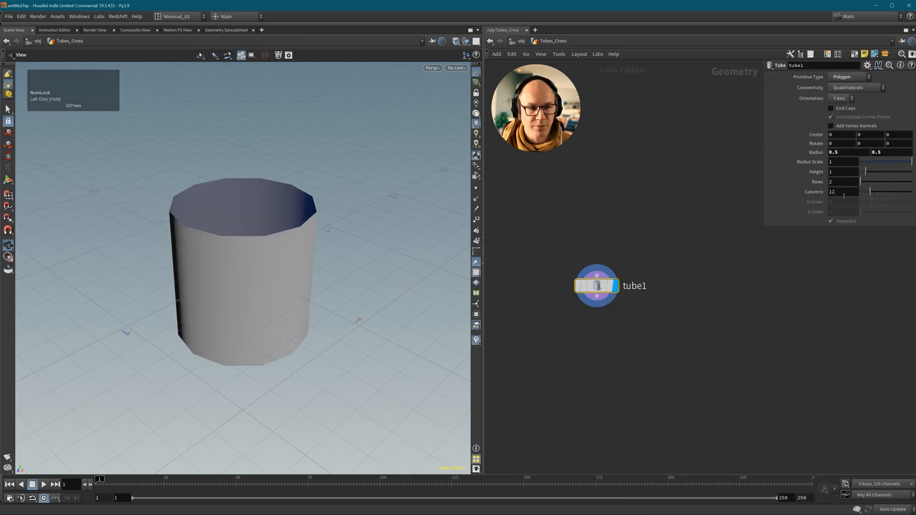
# Give the tube 48 columns, end caps and a radius of 0.2 for both values, with wireframe shown over the shading.
pyautogui.click(804, 192)
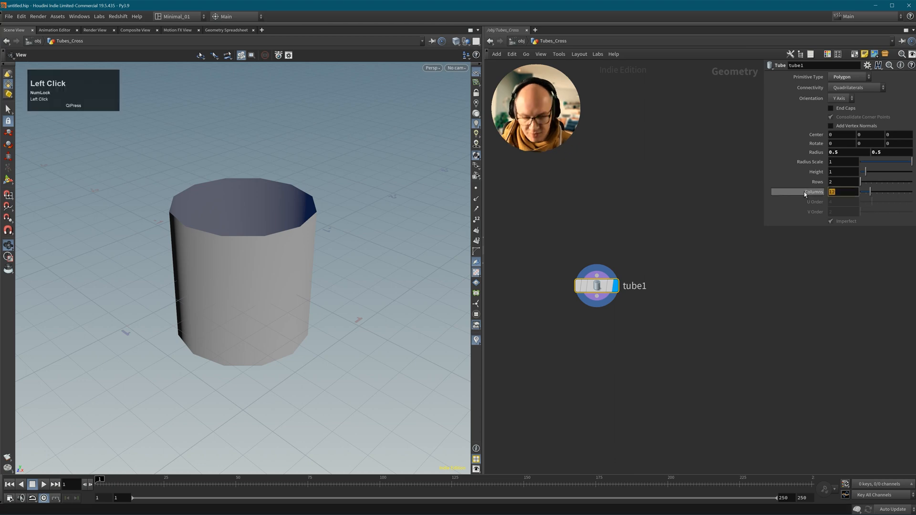
pyautogui.write('48')
pyautogui.press('Return')
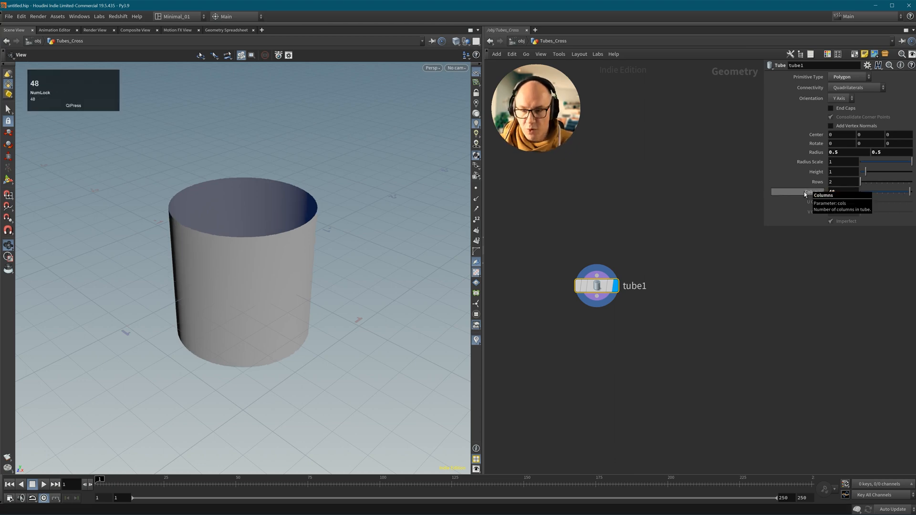
pyautogui.hotkey('shift', 'w')
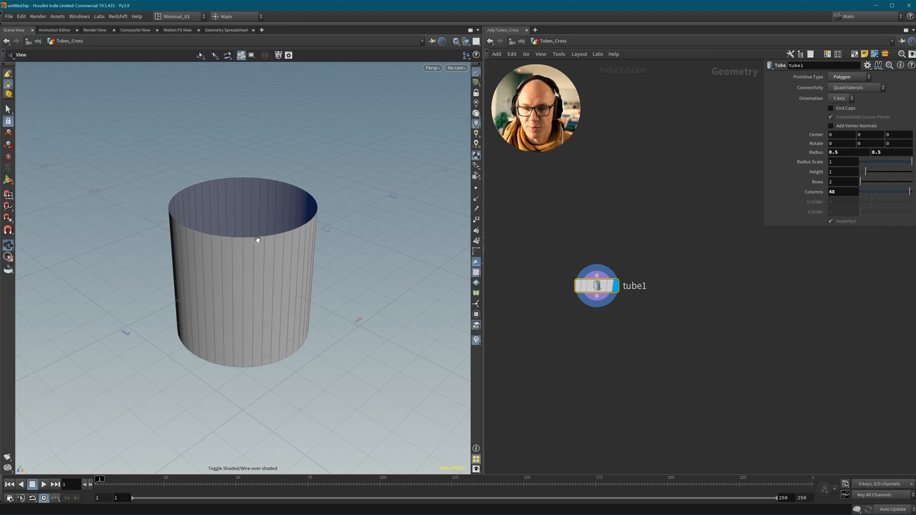
pyautogui.click(832, 108)
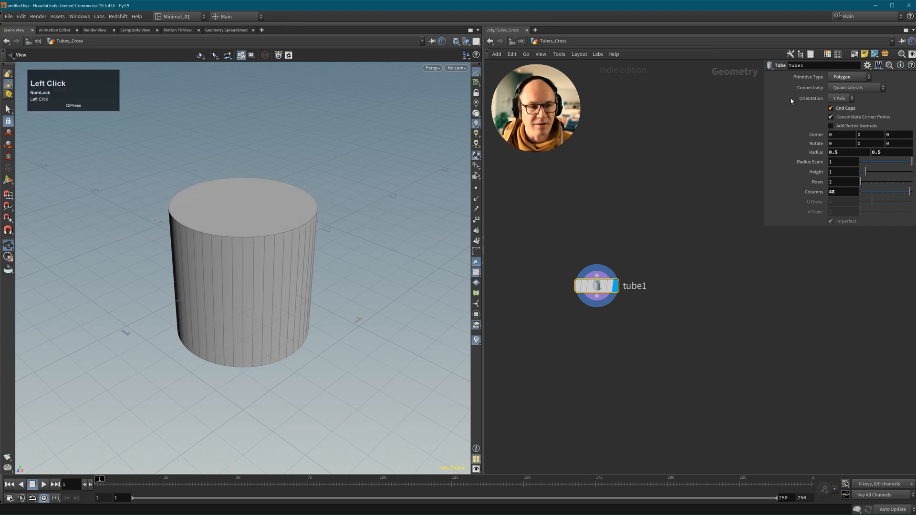
pyautogui.moveTo(814, 150); pyautogui.dragTo(788, 156, button='middle')
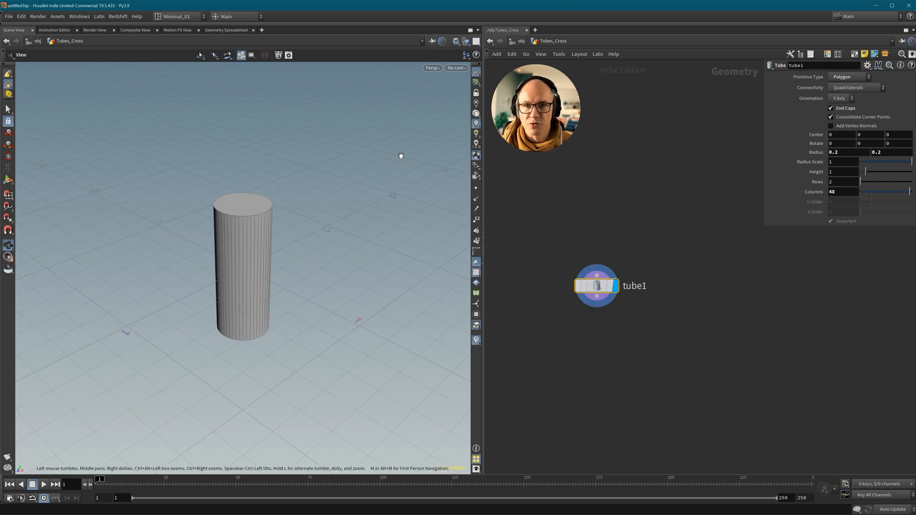
# Connect a Transform node to the tube's output and set its Z rotation to 90.
pyautogui.click(597, 297)
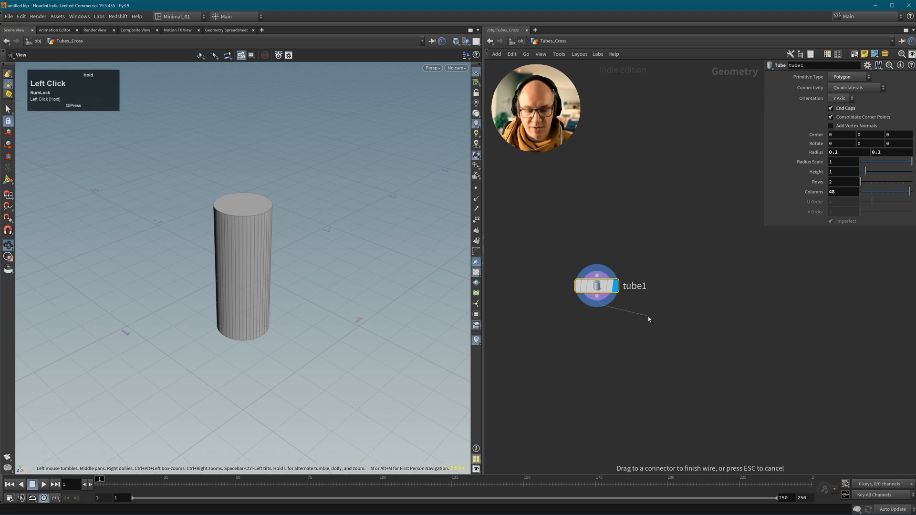
pyautogui.press('Tab')
pyautogui.write('transform')
pyautogui.press('Return')
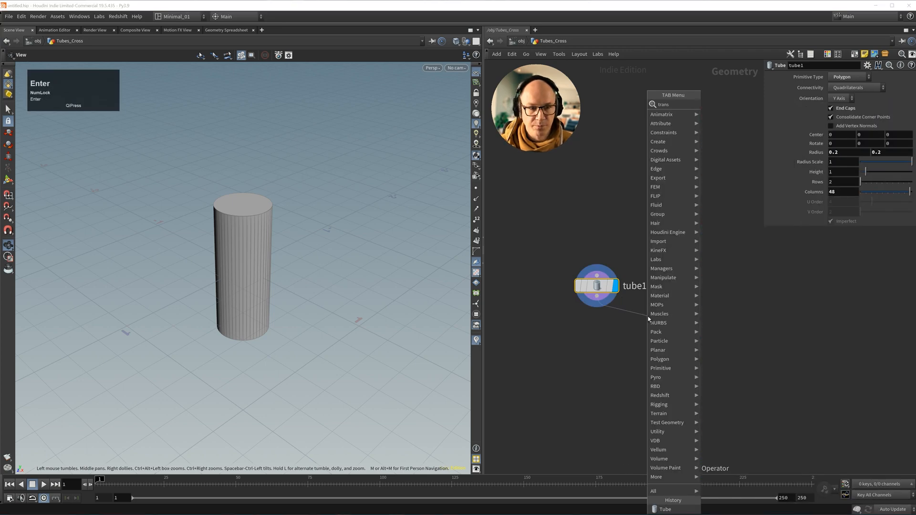
pyautogui.click(666, 329)
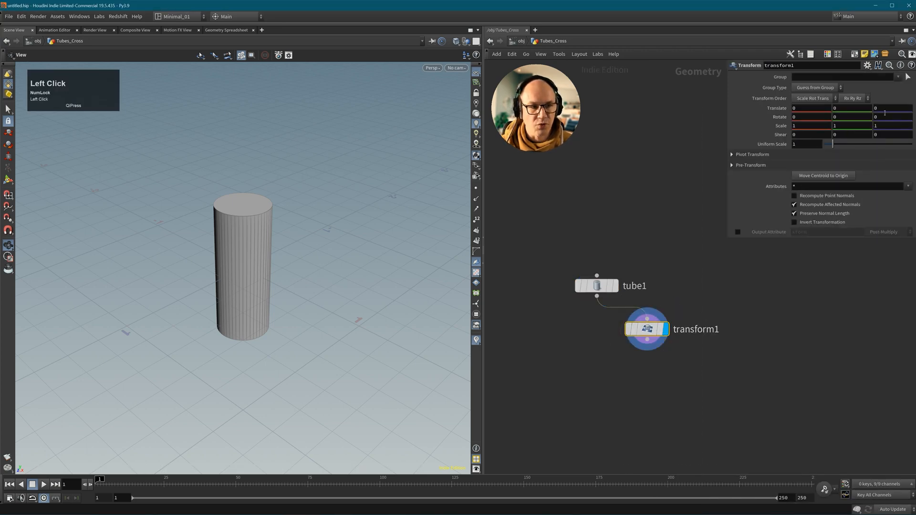
pyautogui.click(890, 118)
pyautogui.write('90')
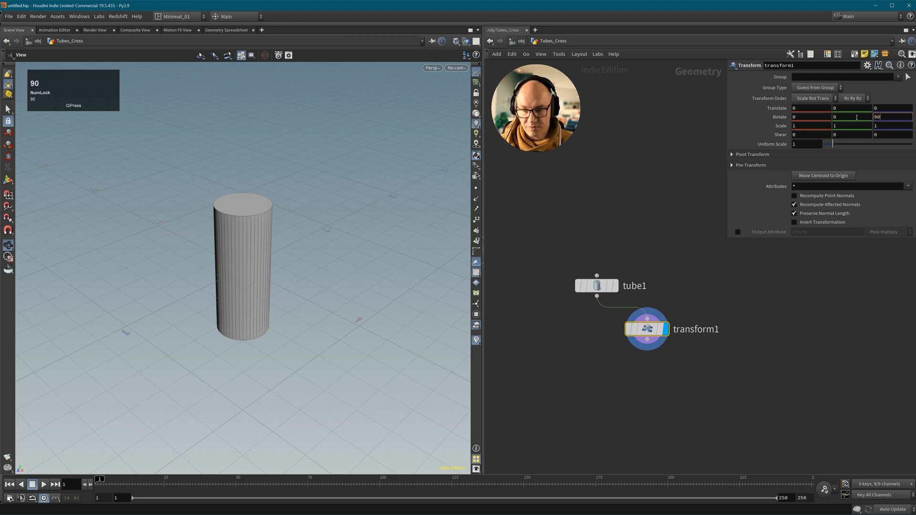
# Combine the tube and transform nodes in a new Merge node and display the merged result.
pyautogui.moveTo(538, 241); pyautogui.dragTo(669, 361)
pyautogui.keyDown('alt'); pyautogui.moveTo(596, 296); pyautogui.dragTo(601, 391); pyautogui.keyUp('alt')
pyautogui.click(621, 416)
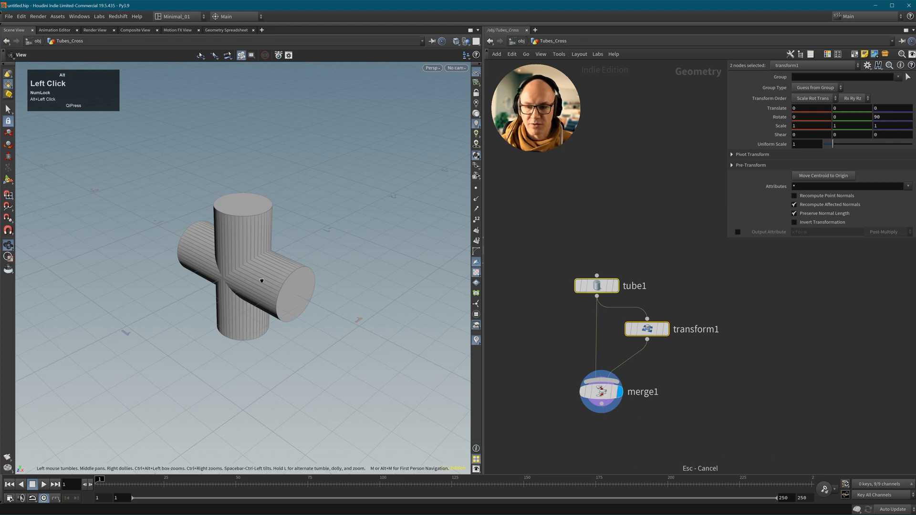
# Examine the merged tube cross around the area where the two tubes intersect.
pyautogui.keyDown('alt'); pyautogui.moveTo(261, 280); pyautogui.dragTo(275, 273); pyautogui.keyUp('alt')
pyautogui.keyDown('alt'); pyautogui.moveTo(276, 274); pyautogui.dragTo(243, 252, button='right'); pyautogui.keyUp('alt')
pyautogui.keyDown('alt'); pyautogui.moveTo(243, 252); pyautogui.dragTo(240, 216, button='middle'); pyautogui.keyUp('alt')
pyautogui.keyDown('alt'); pyautogui.moveTo(239, 216); pyautogui.dragTo(297, 227, button='right'); pyautogui.keyUp('alt')
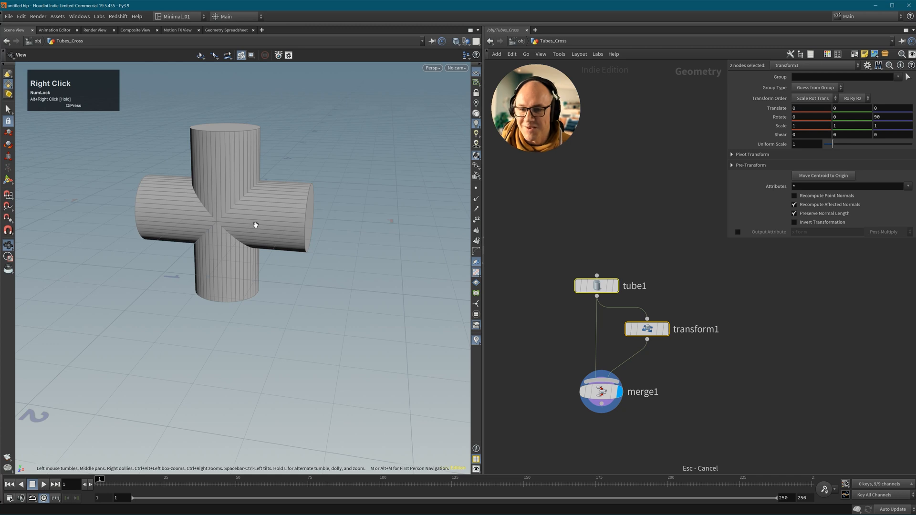
pyautogui.moveTo(255, 225); pyautogui.dragTo(286, 274, button='middle')
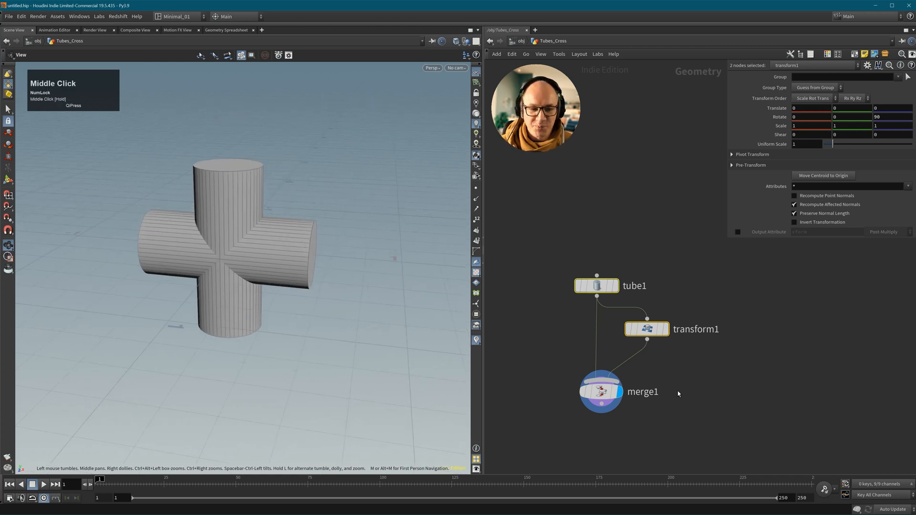
pyautogui.moveTo(678, 390); pyautogui.dragTo(540, 284, button='middle')
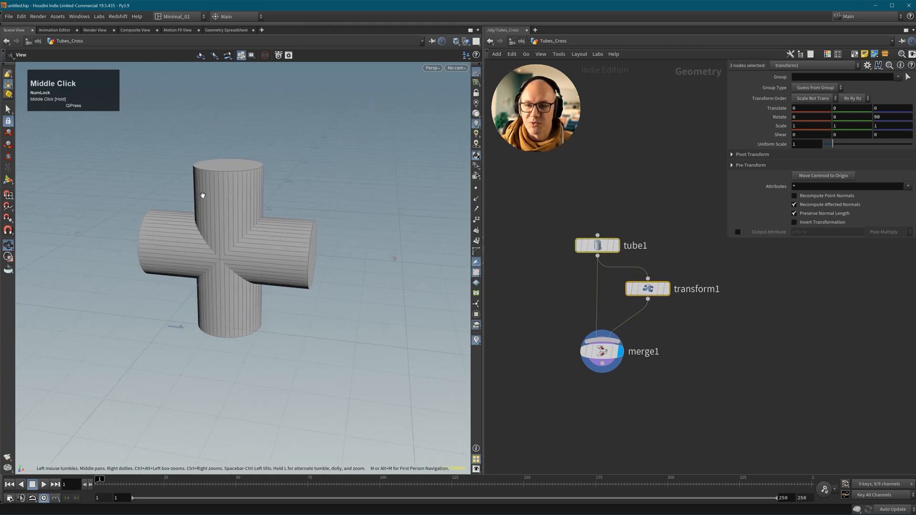
pyautogui.moveTo(608, 359)
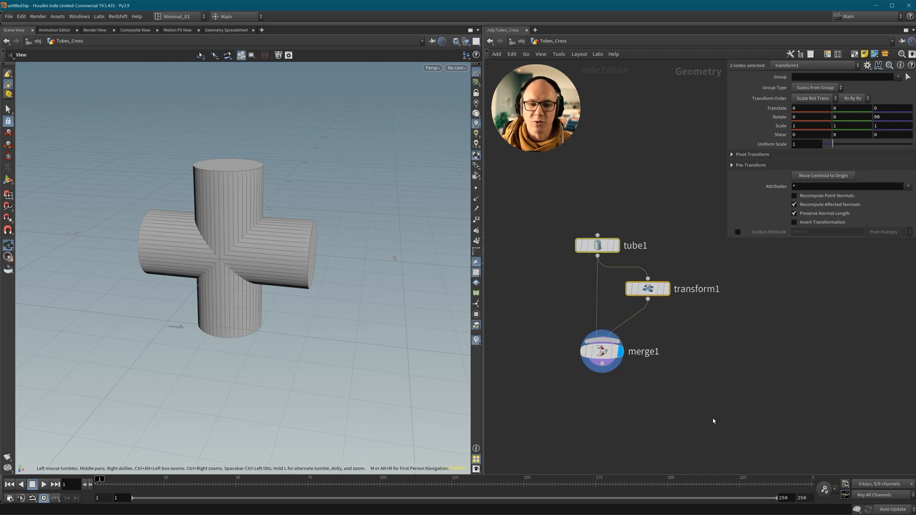
pyautogui.moveTo(714, 423); pyautogui.dragTo(717, 406, button='middle')
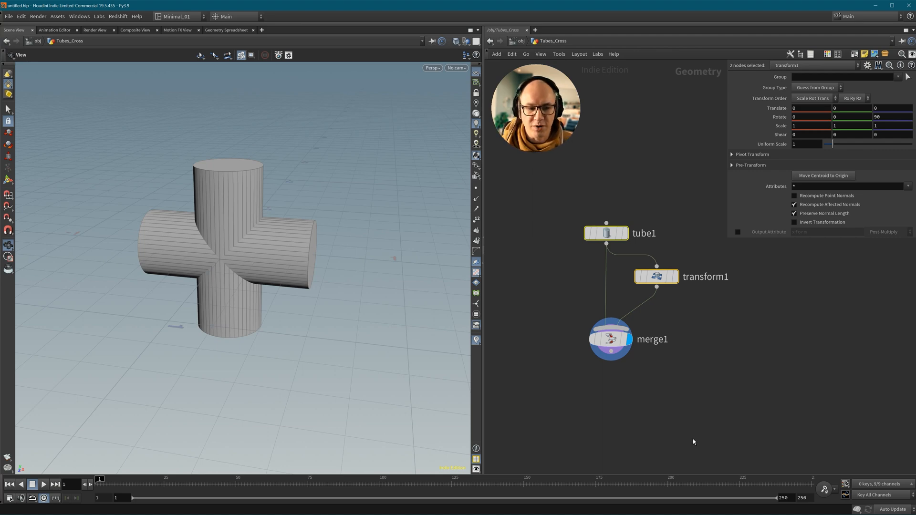
# Add a VDB from Polygons node fed by the merge node and display its result.
pyautogui.moveTo(621, 407); pyautogui.dragTo(631, 381, button='middle')
pyautogui.press('Tab')
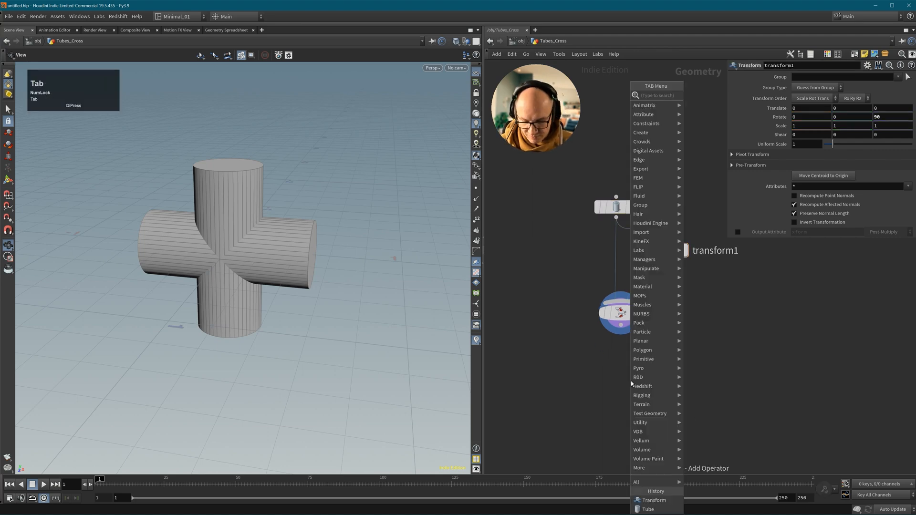
pyautogui.write('vdb fro po')
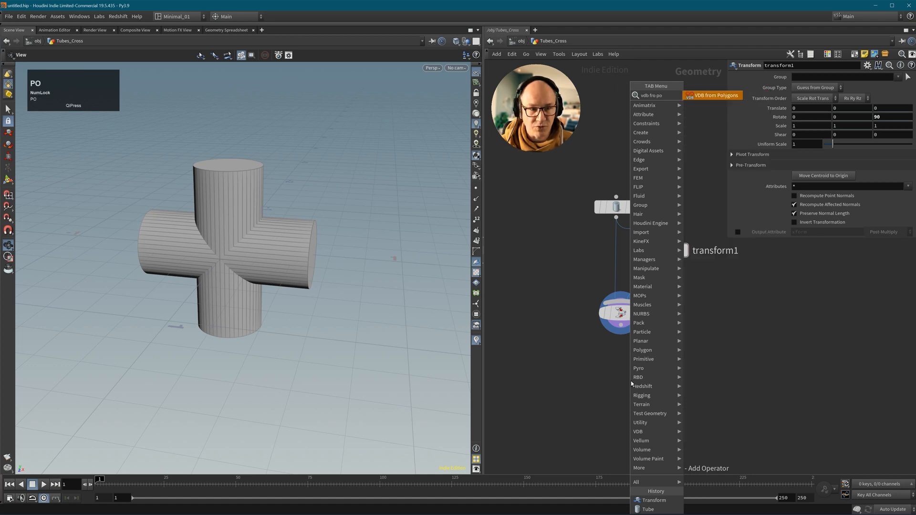
pyautogui.press('Return')
pyautogui.click(615, 372)
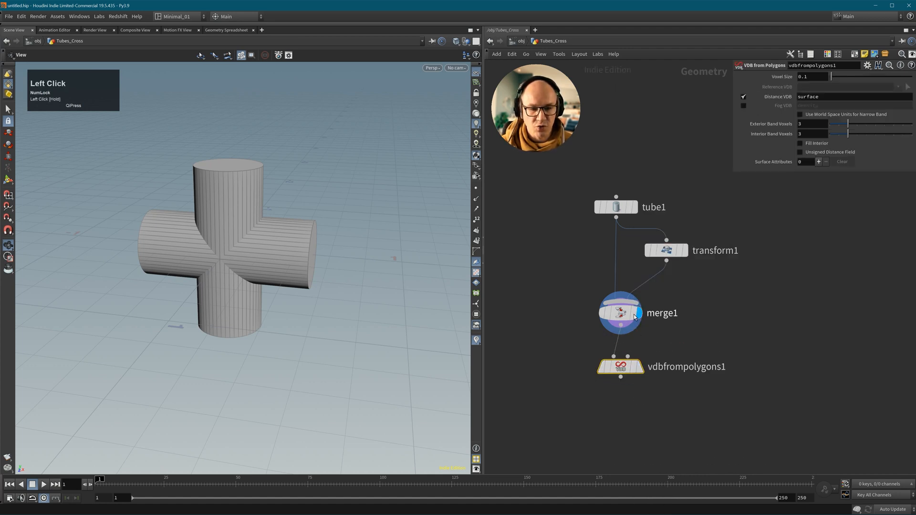
pyautogui.click(639, 367)
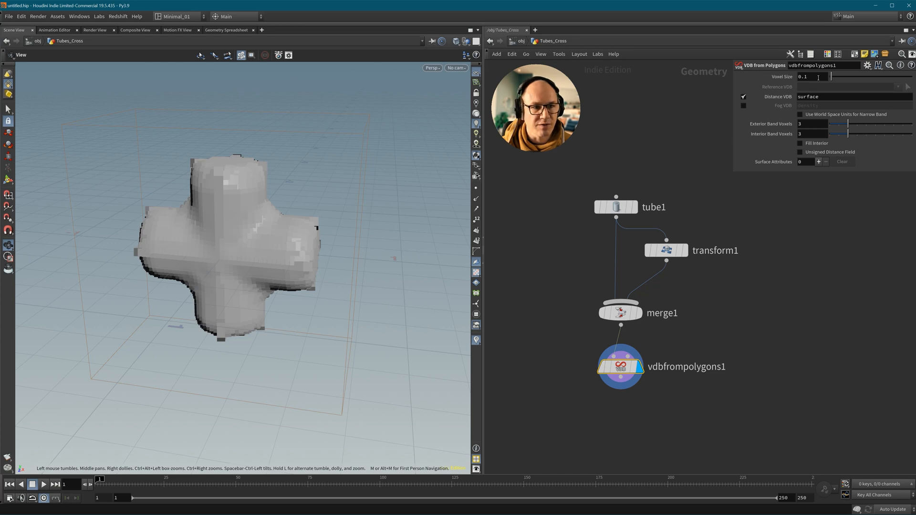
# Set the voxel size of the VDB from Polygons node to 0.02 and inspect the cross from several angles.
pyautogui.click(818, 77)
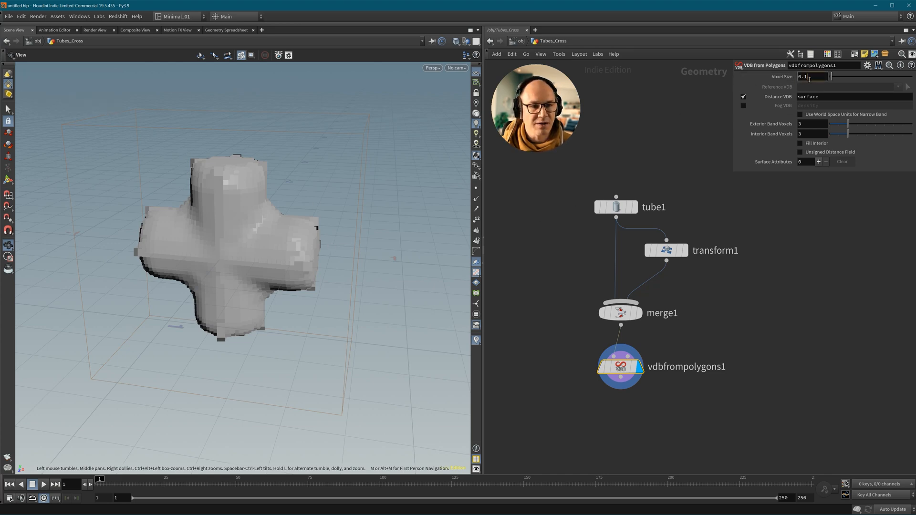
pyautogui.write('02')
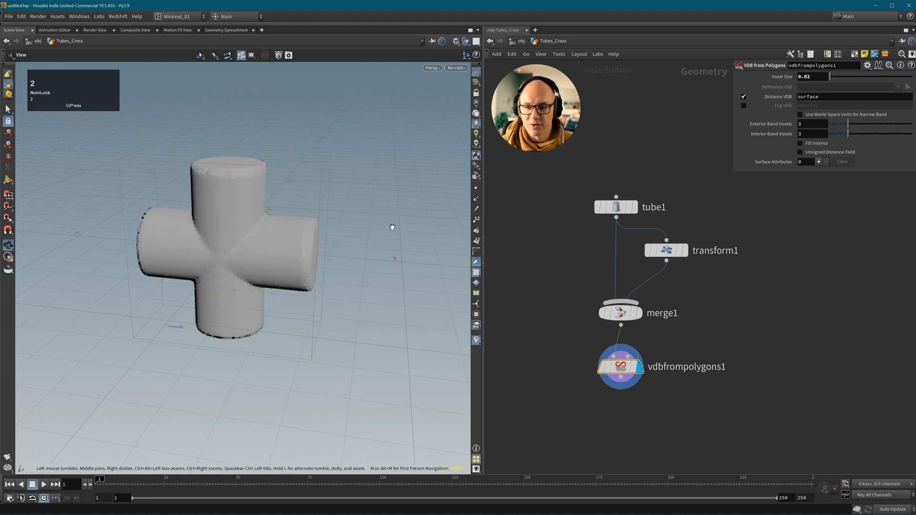
pyautogui.keyDown('alt'); pyautogui.moveTo(304, 215); pyautogui.dragTo(257, 203, button='right'); pyautogui.keyUp('alt')
pyautogui.keyDown('alt'); pyautogui.moveTo(258, 203); pyautogui.dragTo(251, 179); pyautogui.keyUp('alt')
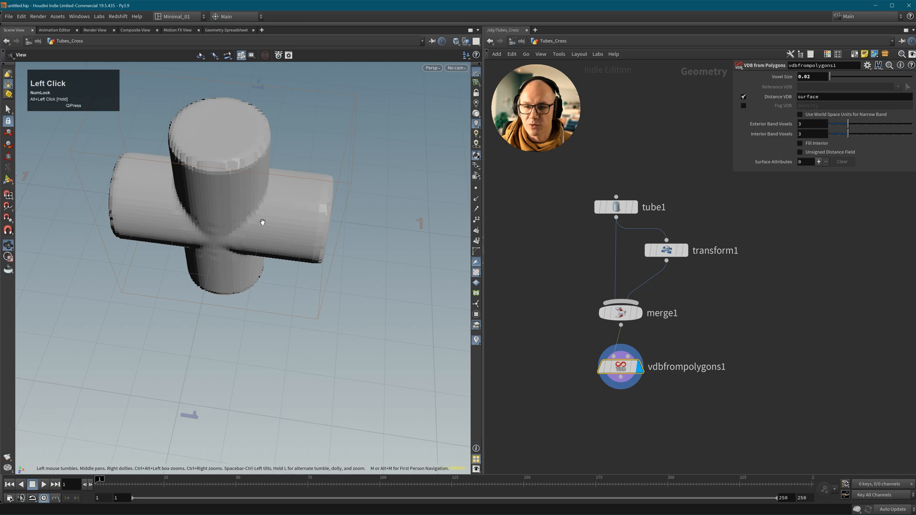
pyautogui.keyDown('alt'); pyautogui.moveTo(262, 221); pyautogui.dragTo(253, 187); pyautogui.keyUp('alt')
pyautogui.keyDown('alt'); pyautogui.moveTo(237, 232); pyautogui.dragTo(239, 194, button='right'); pyautogui.keyUp('alt')
pyautogui.keyDown('alt'); pyautogui.moveTo(239, 194); pyautogui.dragTo(264, 196); pyautogui.keyUp('alt')
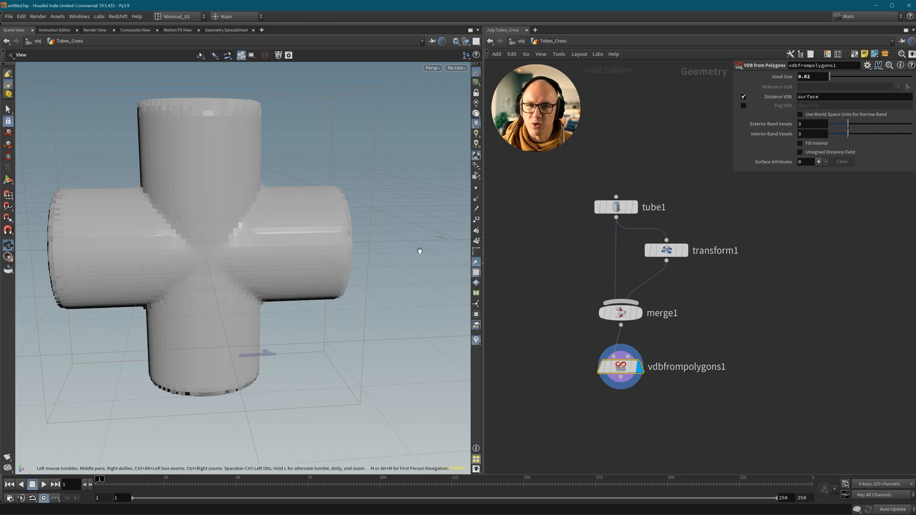
# Compare the original merged tubes with the VDB version by displaying the merge node and returning to the VDB node.
pyautogui.click(638, 313)
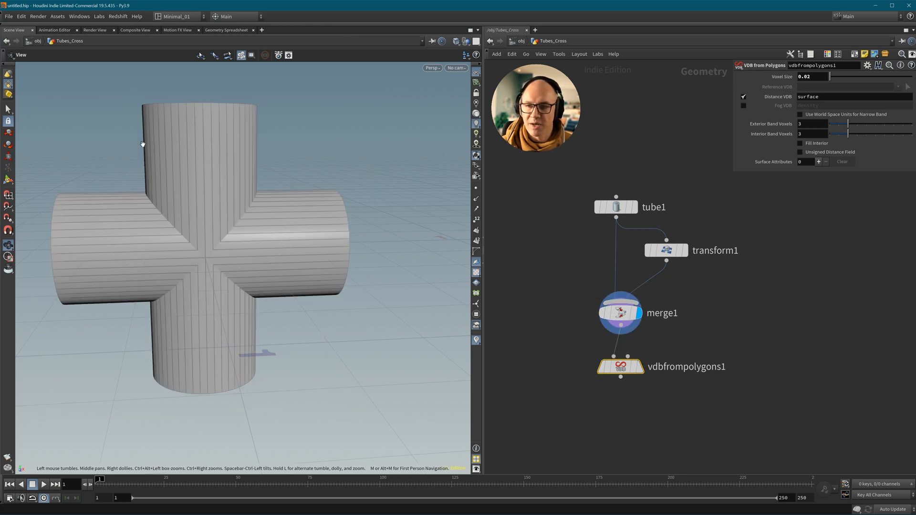
pyautogui.click(640, 314)
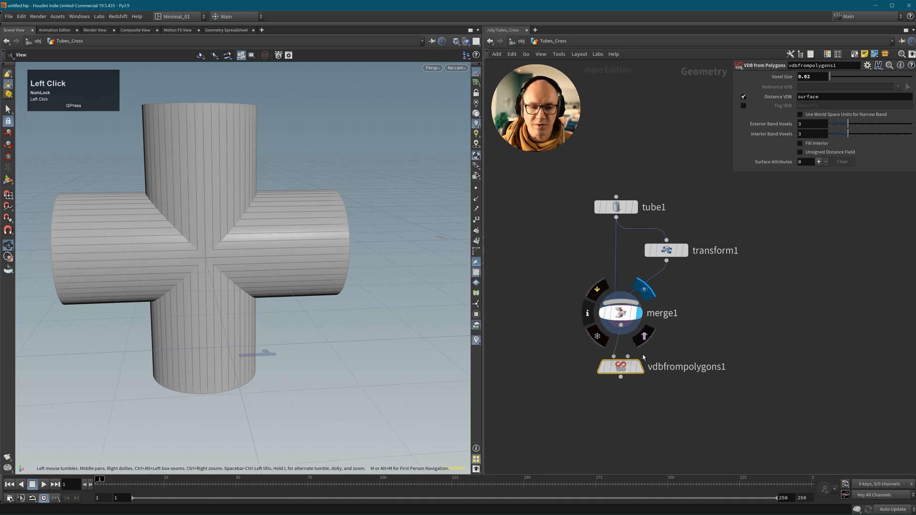
pyautogui.click(639, 366)
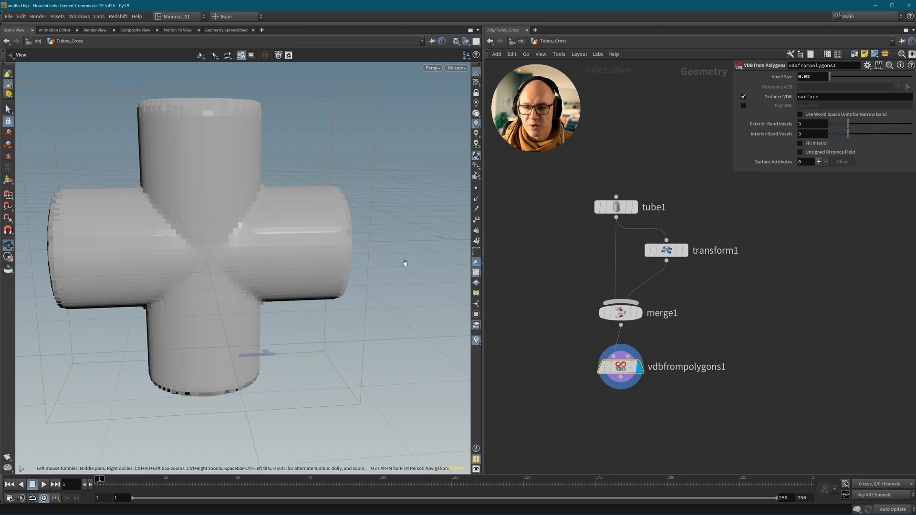
pyautogui.moveTo(616, 370)
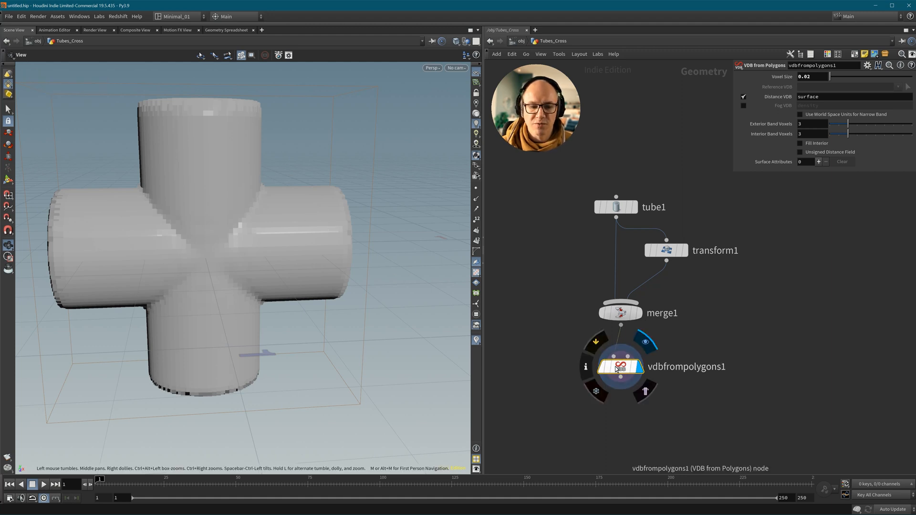
# Add a Convert VDB node below the VDB from Polygons node.
pyautogui.moveTo(694, 412); pyautogui.dragTo(697, 396, button='middle')
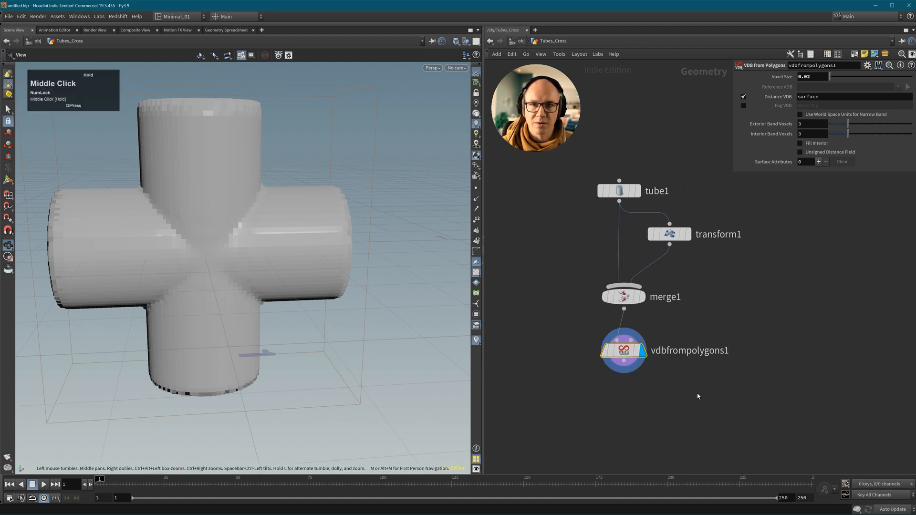
pyautogui.press('Tab')
pyautogui.write('v')
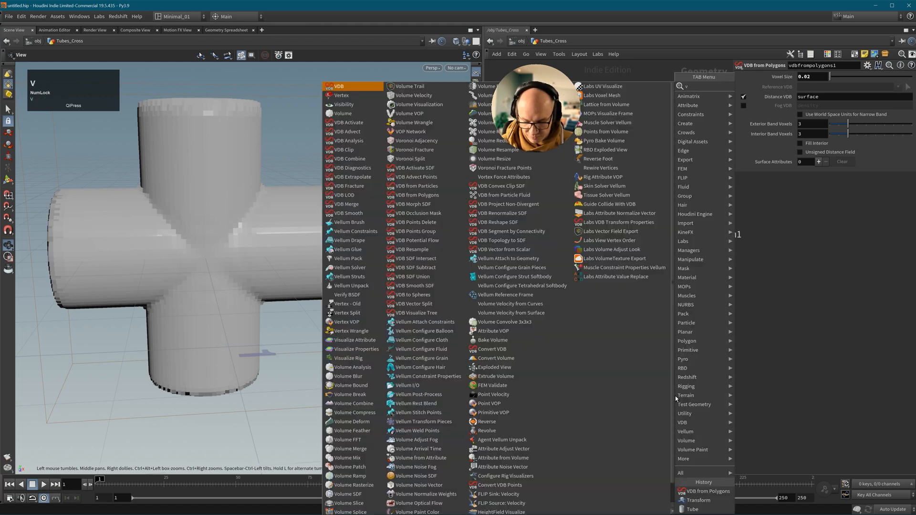
pyautogui.write('db comnv')
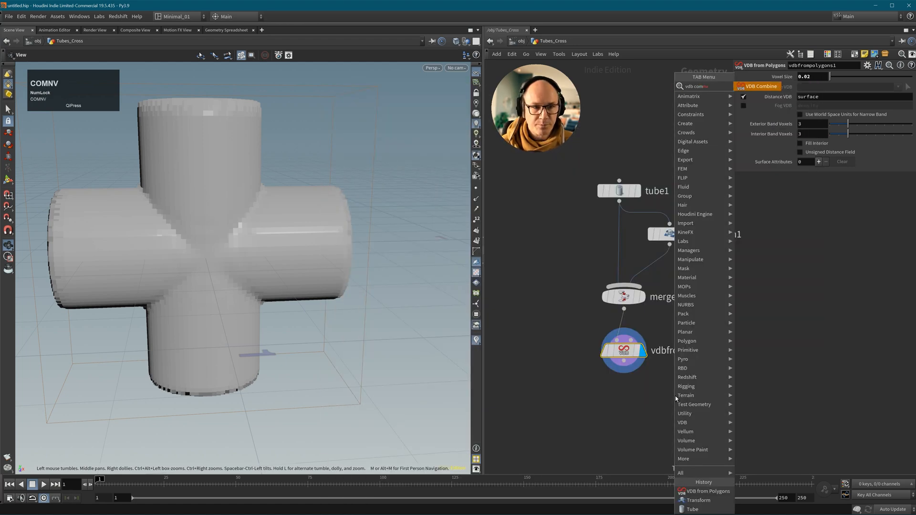
pyautogui.press('BackSpace')
pyautogui.press('BackSpace')
pyautogui.press('BackSpace')
pyautogui.write('n')
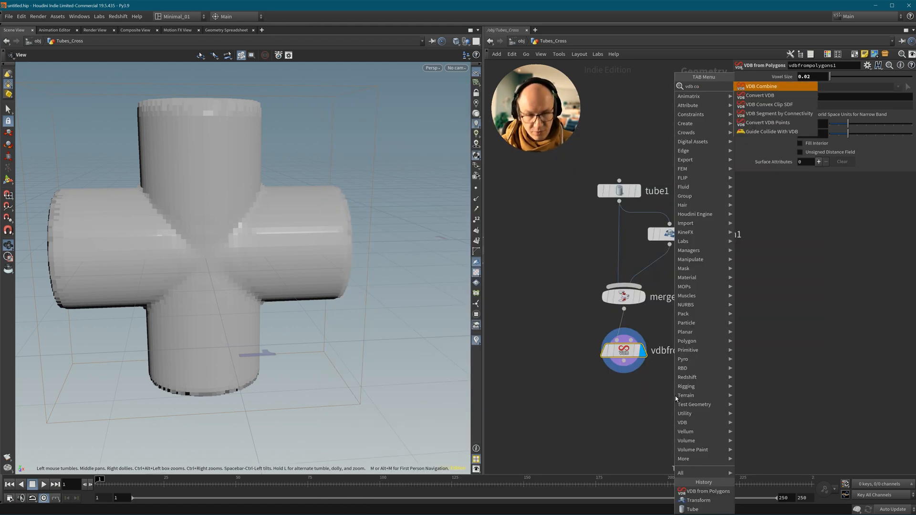
pyautogui.click(762, 86)
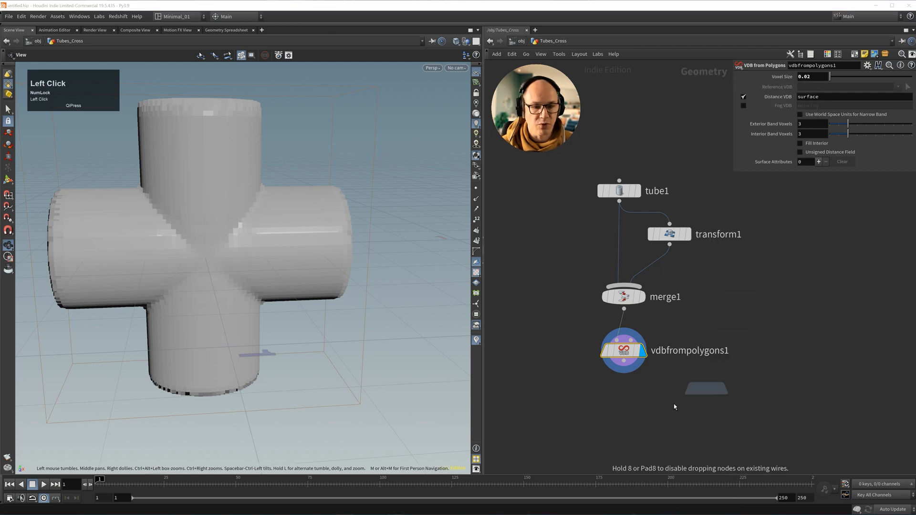
pyautogui.click(618, 396)
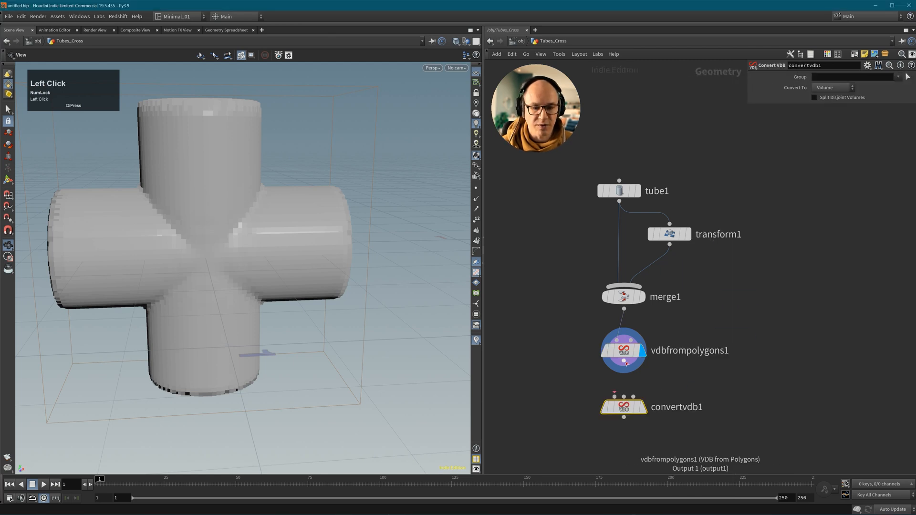
# Display the Convert VDB node, fed by the VDB from Polygons node, convert to Polygons and inspect the mesh's tube ends.
pyautogui.click(644, 408)
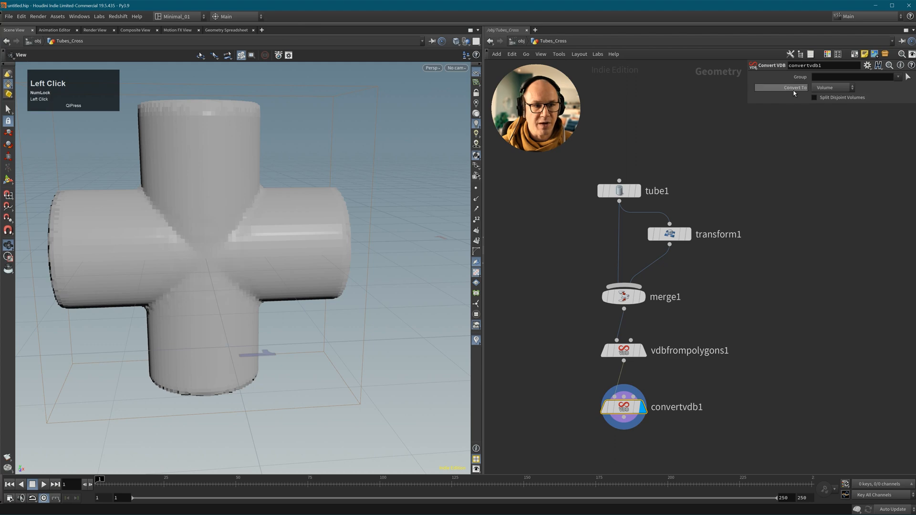
pyautogui.click(834, 87)
pyautogui.click(841, 116)
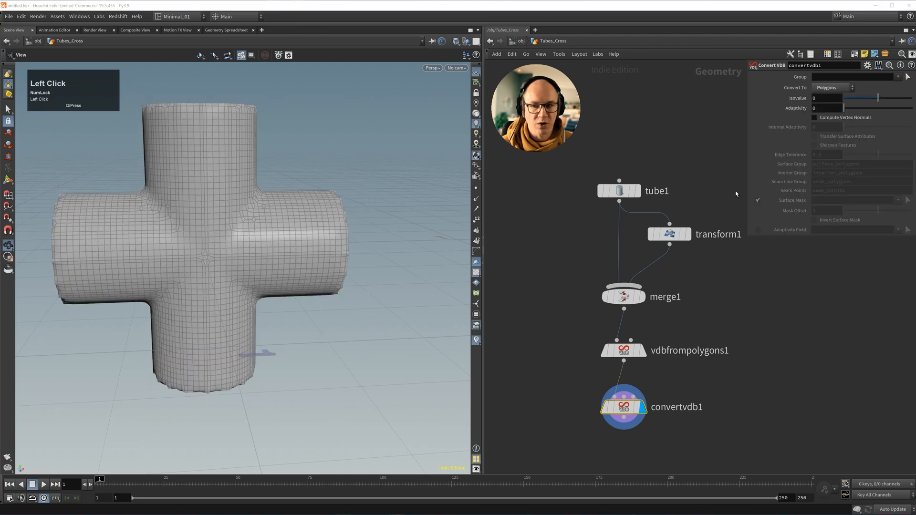
pyautogui.keyDown('alt'); pyautogui.moveTo(259, 225); pyautogui.dragTo(258, 249); pyautogui.keyUp('alt')
pyautogui.keyDown('alt'); pyautogui.moveTo(267, 246); pyautogui.dragTo(306, 244, button='middle'); pyautogui.keyUp('alt')
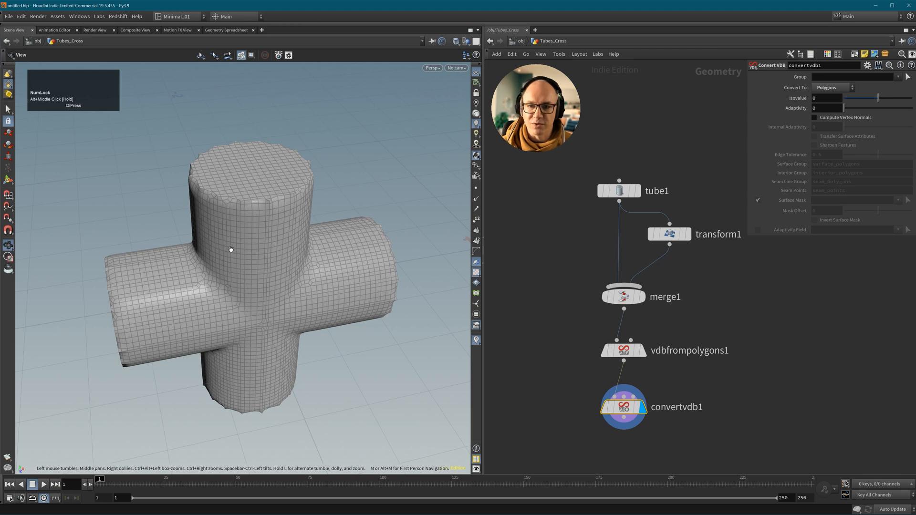
pyautogui.keyDown('alt'); pyautogui.moveTo(135, 309); pyautogui.dragTo(177, 299); pyautogui.keyUp('alt')
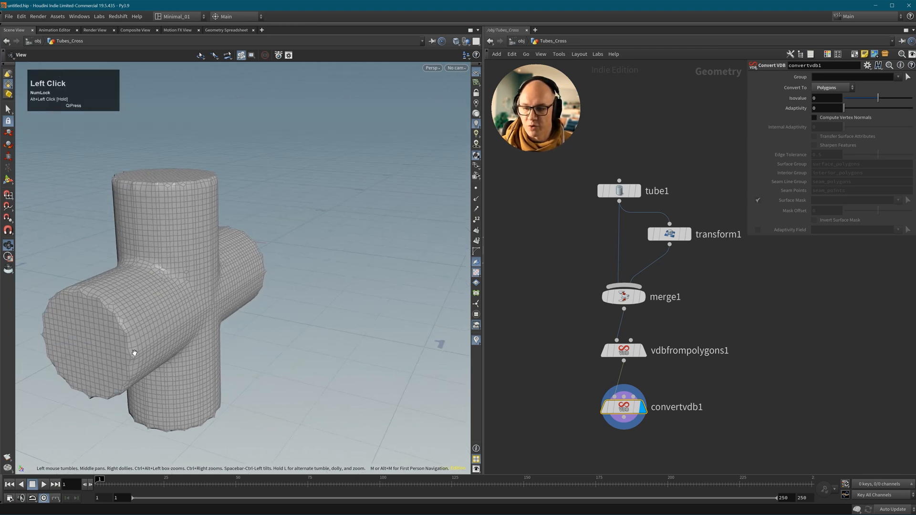
pyautogui.keyDown('alt'); pyautogui.moveTo(173, 198); pyautogui.dragTo(260, 197, button='right'); pyautogui.keyUp('alt')
pyautogui.keyDown('alt'); pyautogui.moveTo(223, 159); pyautogui.dragTo(201, 183); pyautogui.keyUp('alt')
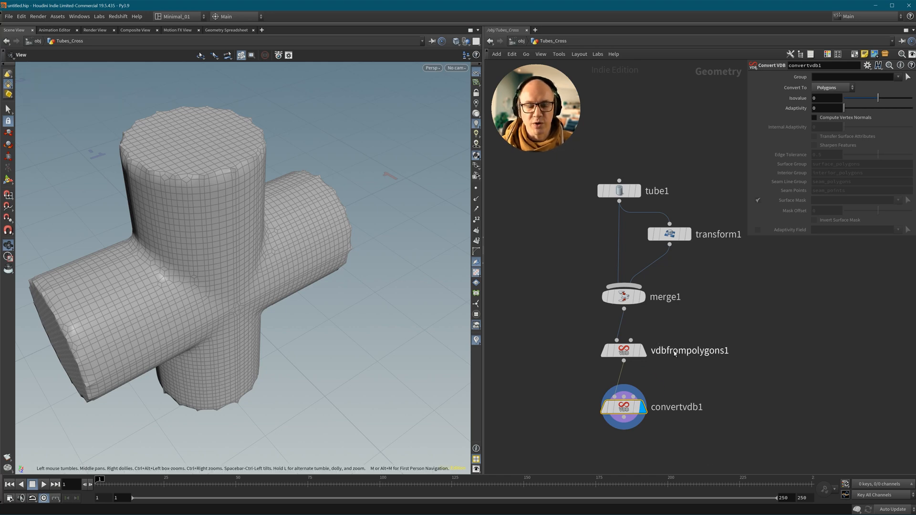
# Insert a VDB Smooth SDF node between the VDB from Polygons and Convert VDB nodes, spacing the nodes apart.
pyautogui.click(696, 414)
pyautogui.moveTo(684, 411); pyautogui.dragTo(688, 369, button='middle')
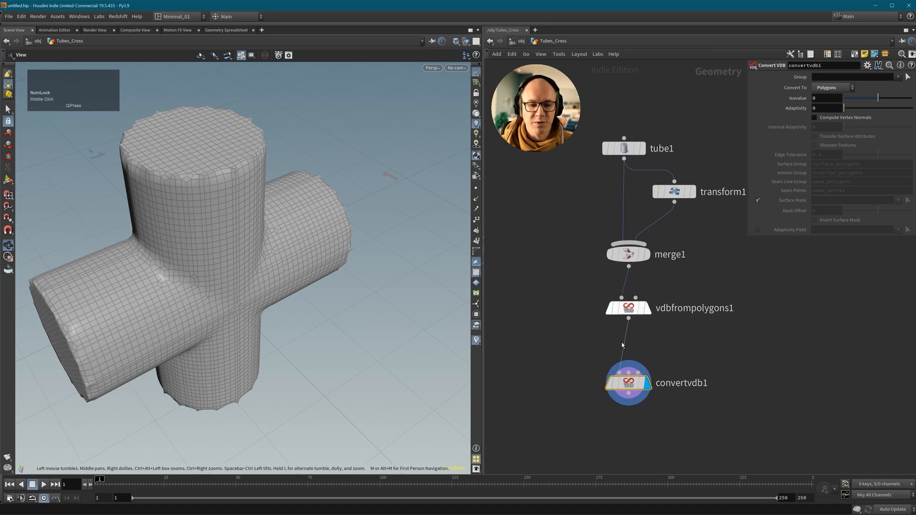
pyautogui.click(638, 347)
pyautogui.press('Tab')
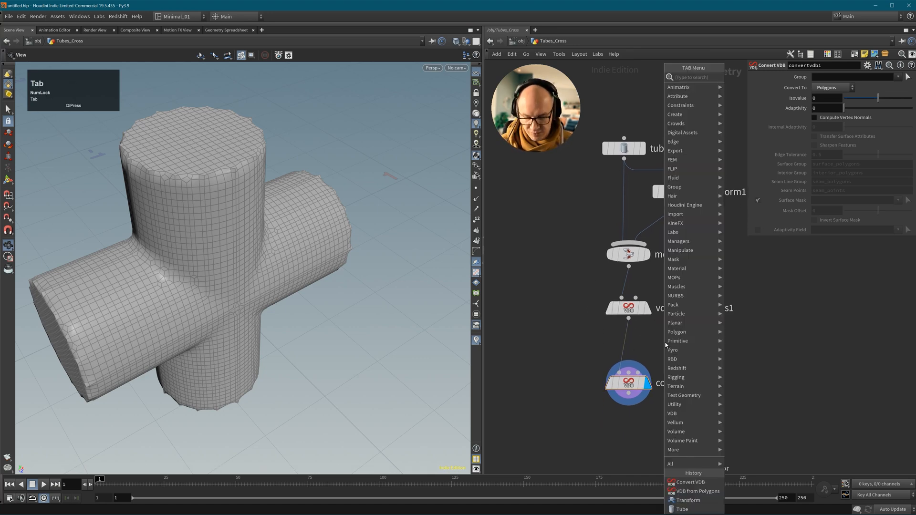
pyautogui.write('vdb smoo')
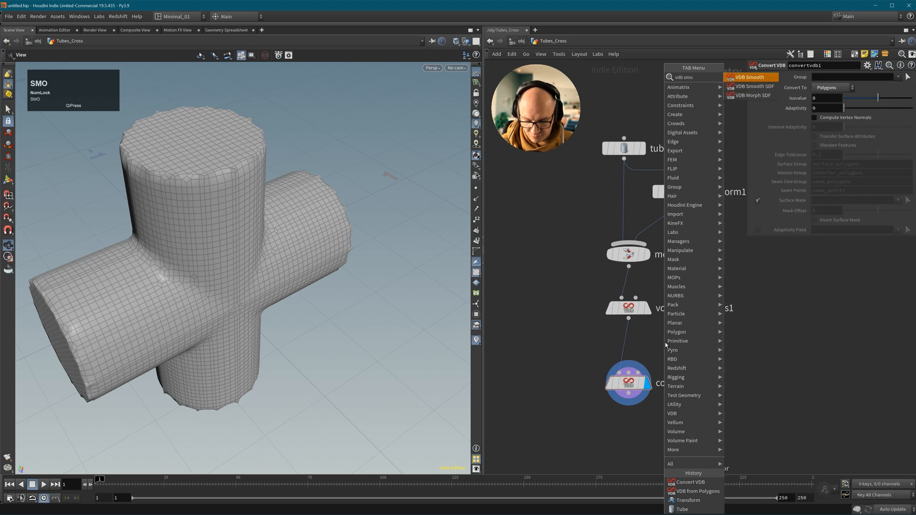
pyautogui.click(753, 87)
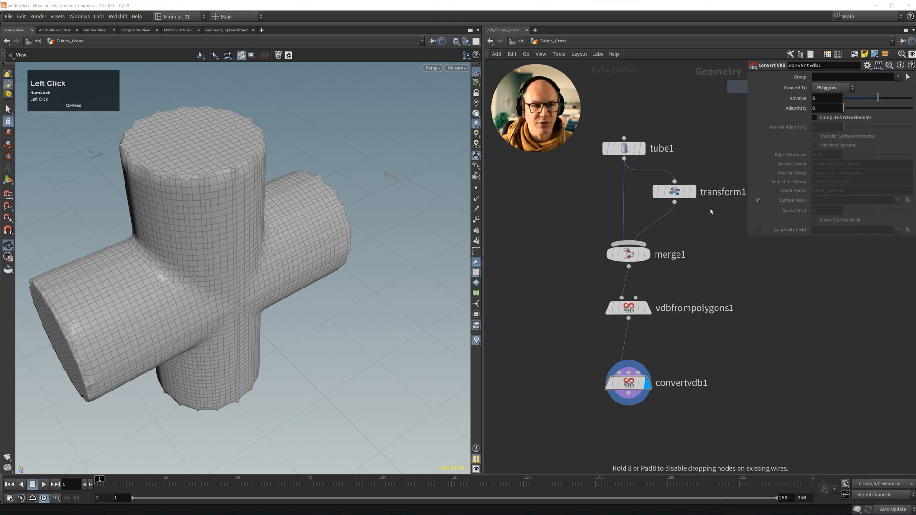
pyautogui.click(641, 344)
pyautogui.moveTo(641, 344); pyautogui.dragTo(644, 355)
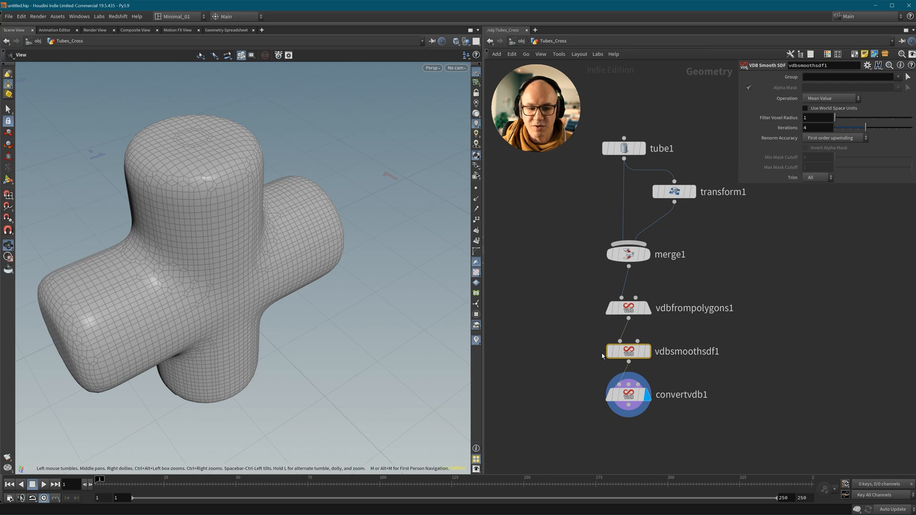
# Try the Gaussian and Median Value operations on the VDB Smooth SDF node.
pyautogui.click(630, 354)
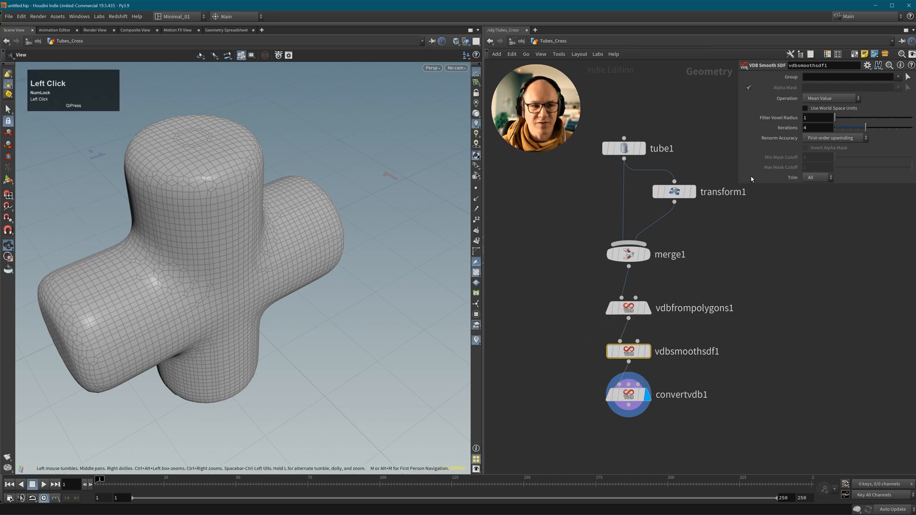
pyautogui.click(826, 98)
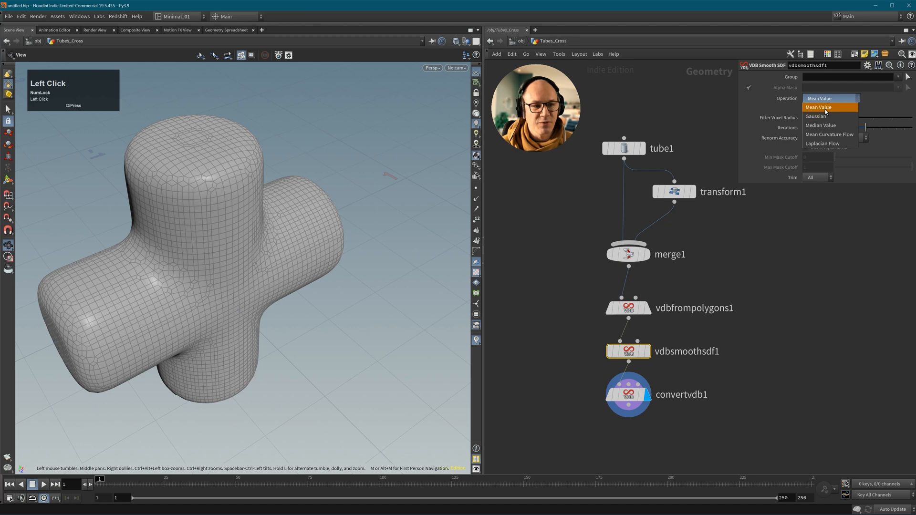
pyautogui.click(824, 117)
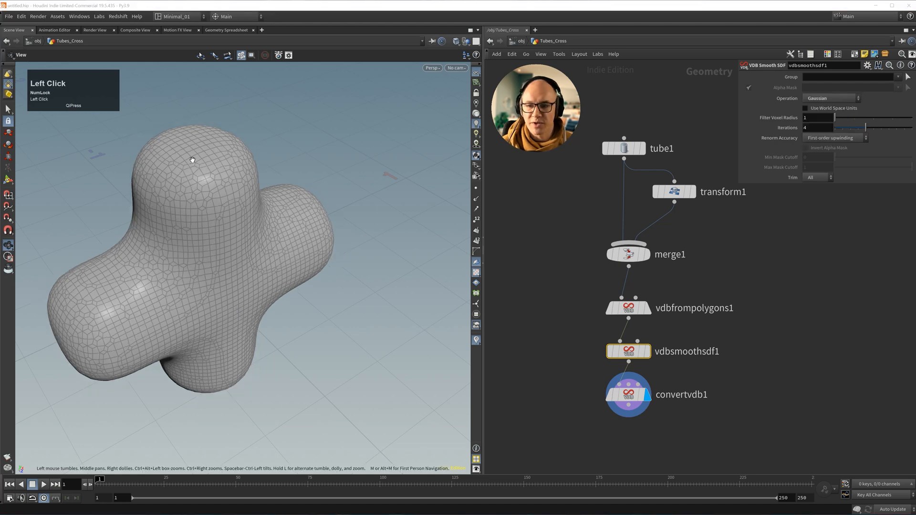
pyautogui.click(833, 98)
pyautogui.click(830, 126)
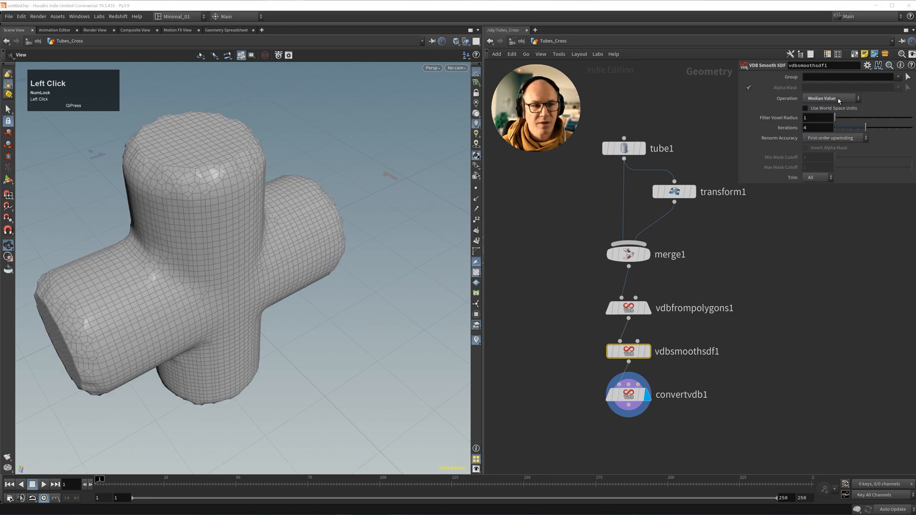
# Set the VDB Smooth SDF operation to Mean Curvature Flow and inspect the smoothed cross from several angles.
pyautogui.click(837, 99)
pyautogui.click(839, 131)
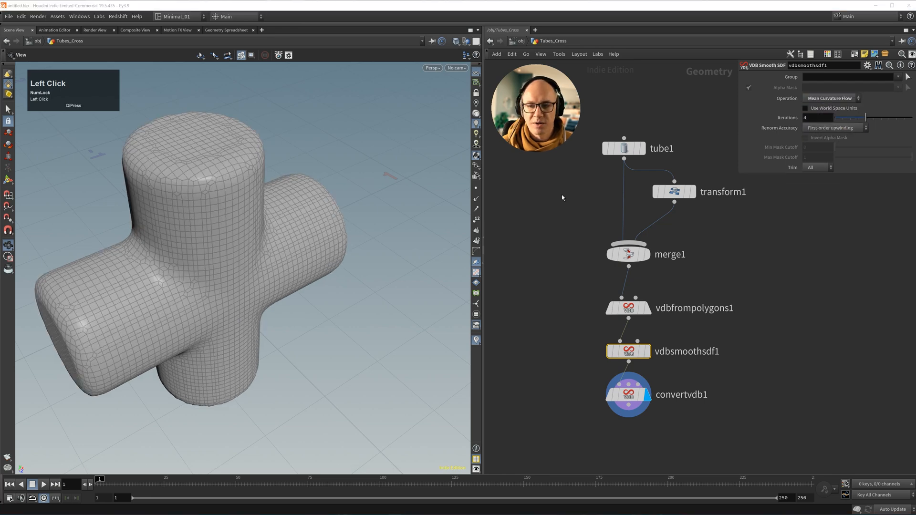
pyautogui.keyDown('alt'); pyautogui.moveTo(228, 267); pyautogui.dragTo(204, 227); pyautogui.keyUp('alt')
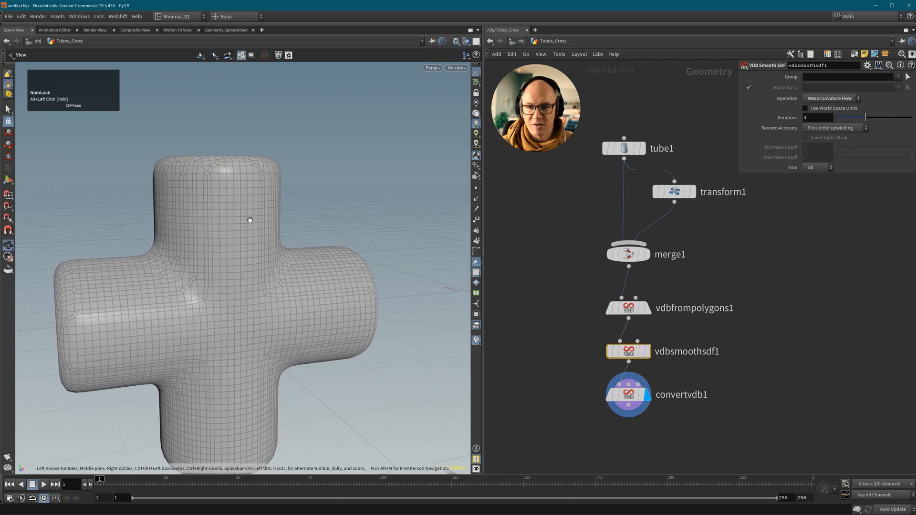
pyautogui.moveTo(253, 251)
pyautogui.keyDown('alt'); pyautogui.mouseDown()
pyautogui.moveTo(250, 224)
pyautogui.moveTo(219, 214)
pyautogui.moveTo(231, 245)
pyautogui.moveTo(196, 231)
pyautogui.moveTo(256, 249)
pyautogui.moveTo(247, 248)
pyautogui.mouseUp(); pyautogui.keyUp('alt')
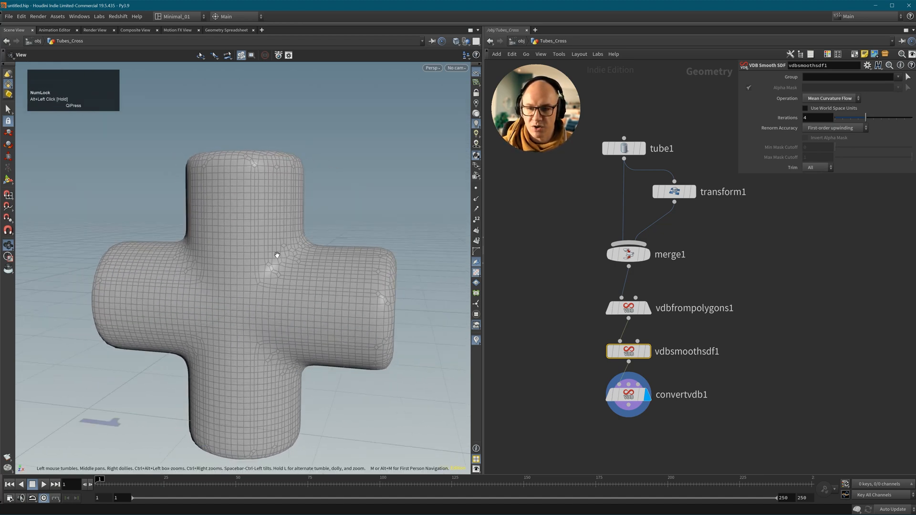
pyautogui.keyDown('alt'); pyautogui.moveTo(276, 256); pyautogui.dragTo(253, 265); pyautogui.keyUp('alt')
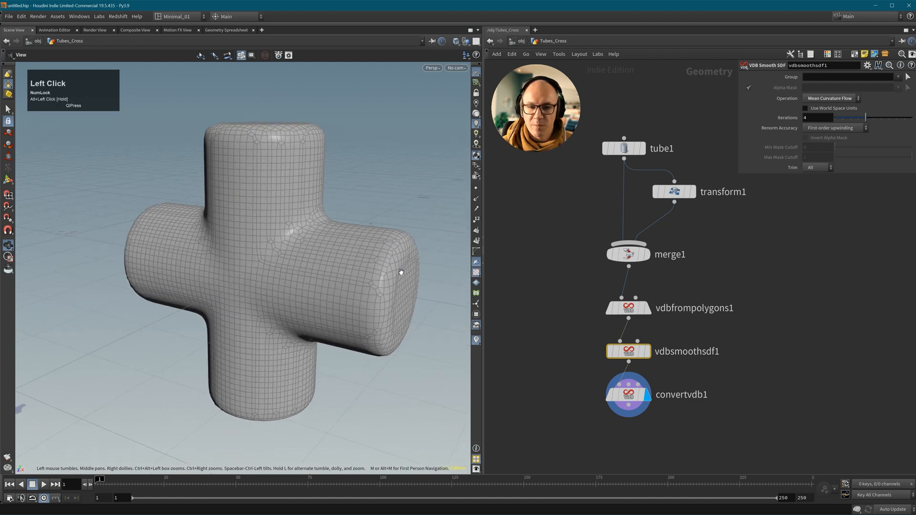
# Set the voxel size of the VDB from Polygons node to 0.015.
pyautogui.moveTo(637, 400)
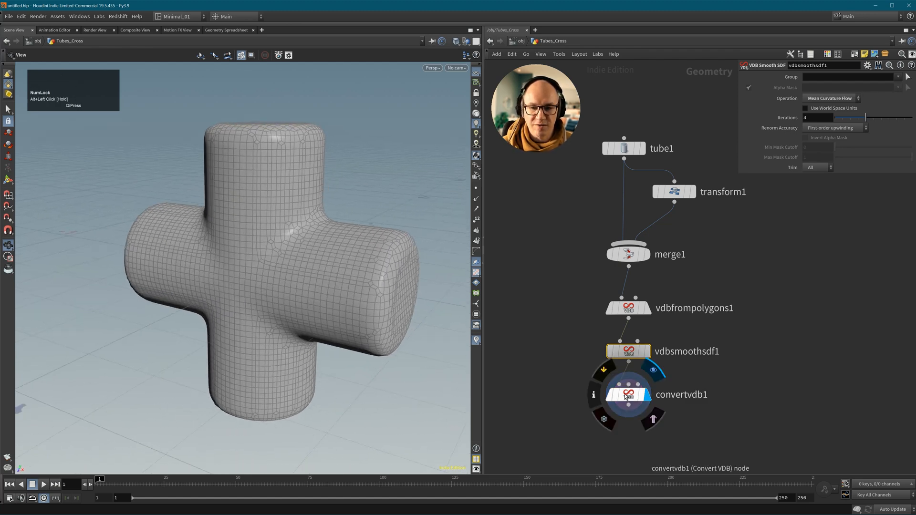
pyautogui.click(637, 311)
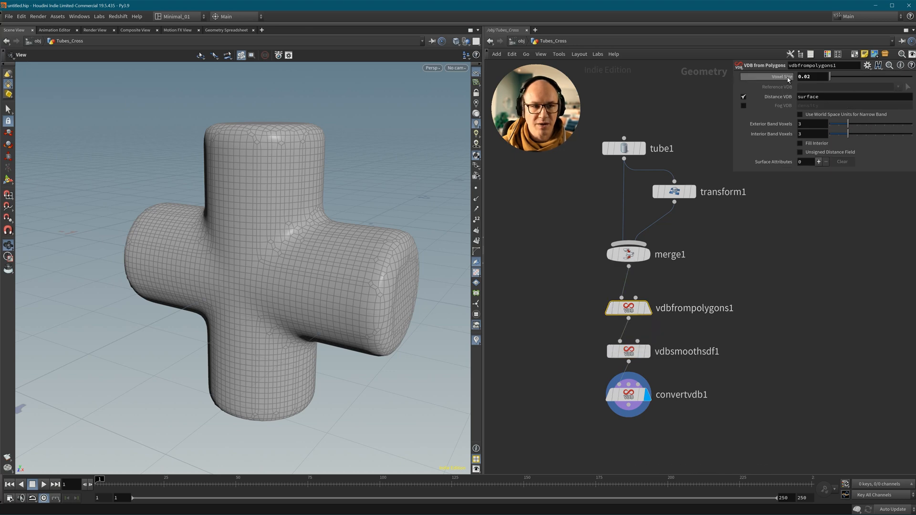
pyautogui.click(812, 77)
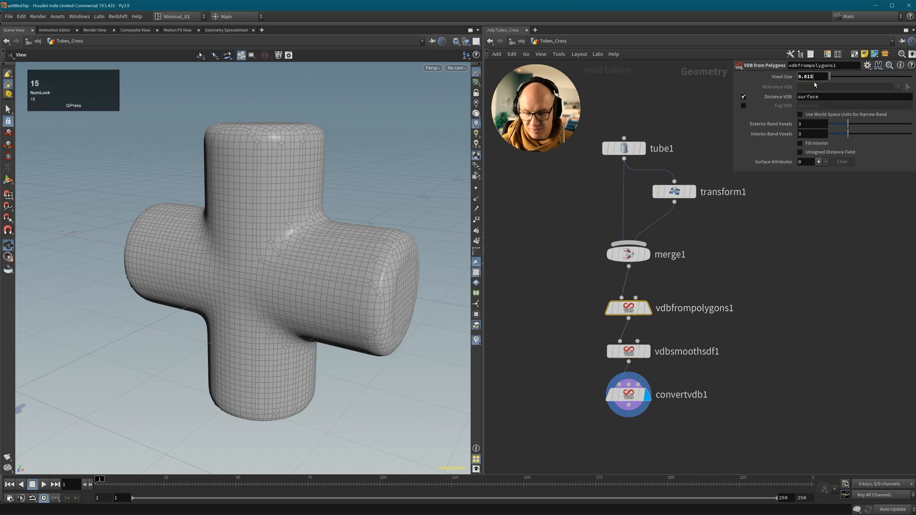
pyautogui.write('0.015')
pyautogui.press('Return')
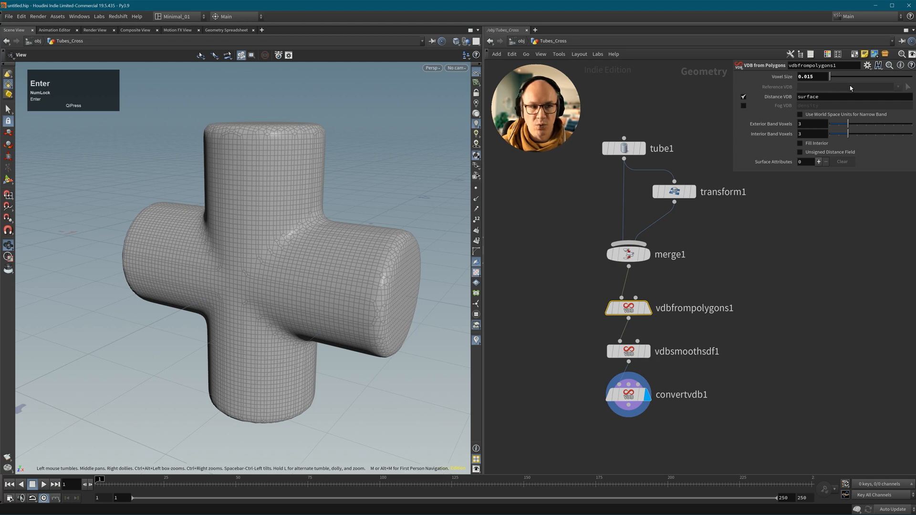
# Try a finer voxel size of 0.01 on the VDB from Polygons node.
pyautogui.click(821, 80)
pyautogui.press('BackSpace')
pyautogui.press('Return')
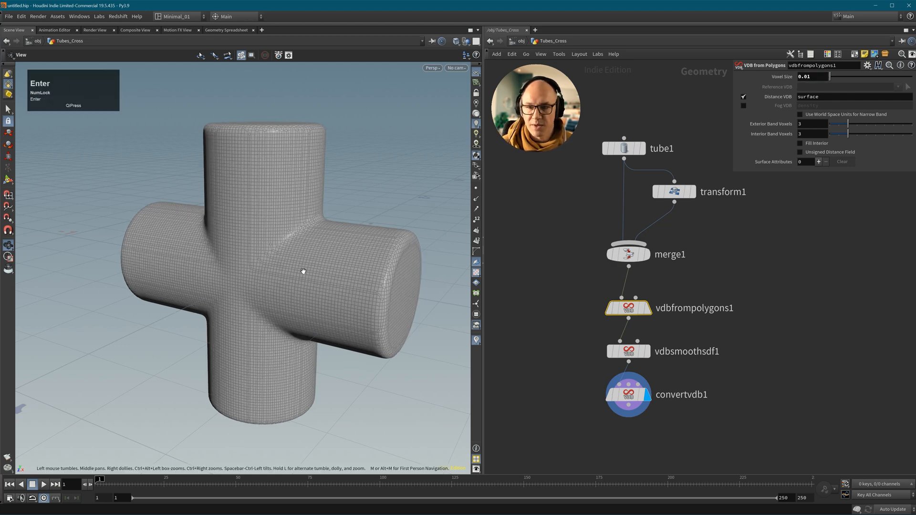
# Inspect the cross from several angles with the wireframe hidden, restore the wireframe and check the Convert VDB node's geometry info.
pyautogui.keyDown('alt'); pyautogui.moveTo(304, 269); pyautogui.dragTo(336, 279); pyautogui.keyUp('alt')
pyautogui.hotkey('shift', 'w')
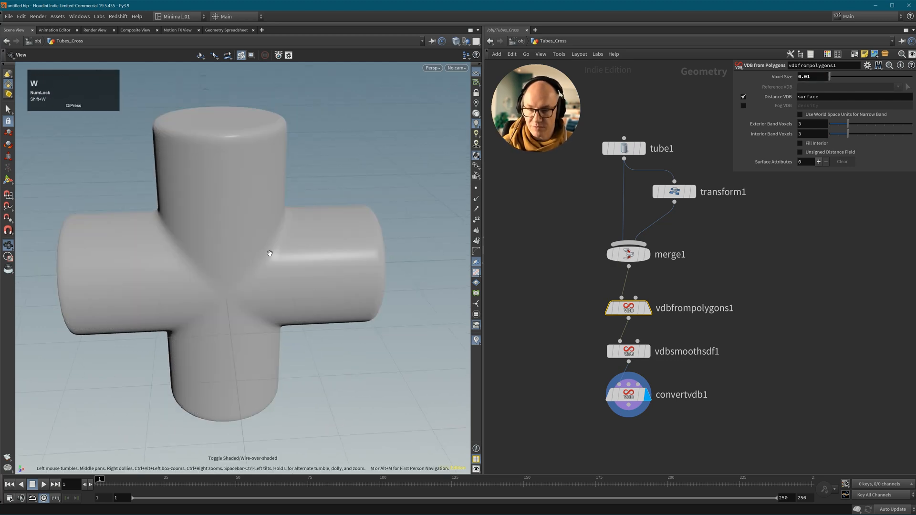
pyautogui.moveTo(270, 253)
pyautogui.mouseDown()
pyautogui.moveTo(339, 247)
pyautogui.moveTo(315, 239)
pyautogui.moveTo(220, 266)
pyautogui.mouseUp()
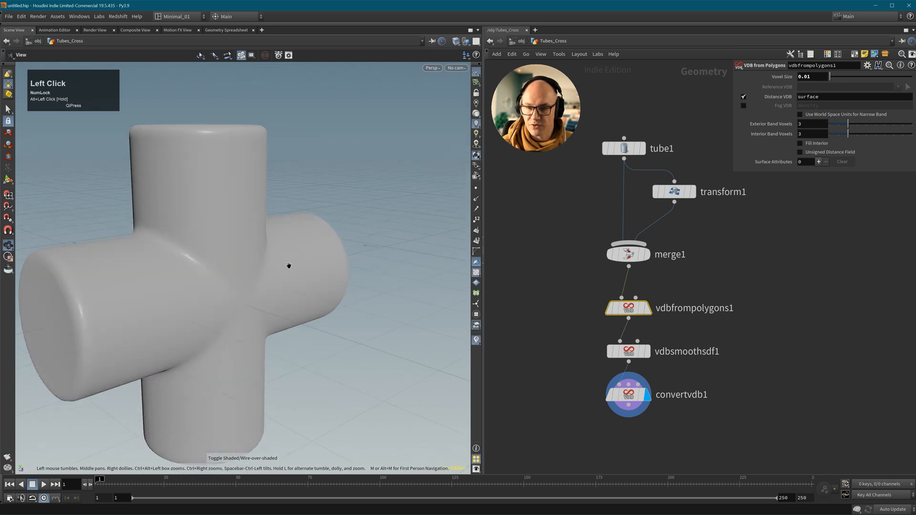
pyautogui.keyDown('alt'); pyautogui.moveTo(288, 265); pyautogui.dragTo(218, 147); pyautogui.keyUp('alt')
pyautogui.keyDown('alt'); pyautogui.moveTo(309, 240); pyautogui.dragTo(266, 229); pyautogui.keyUp('alt')
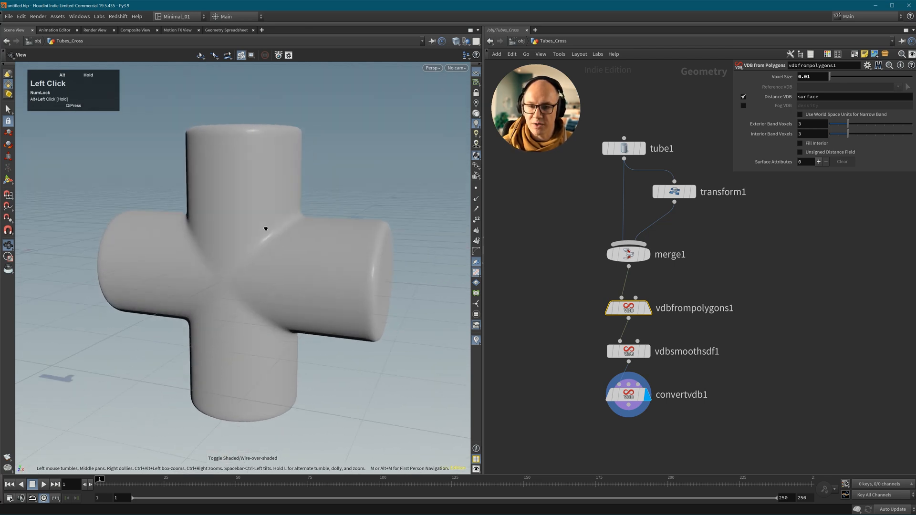
pyautogui.hotkey('shift', 'w')
pyautogui.middleClick(631, 396)
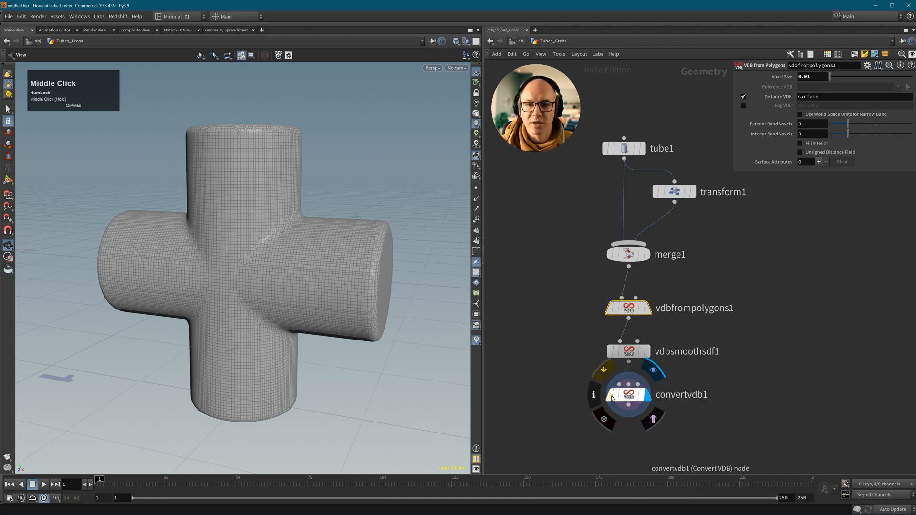
# Set the VDB from Polygons voxel size back to 0.015 and check the Convert VDB node's geometry info.
pyautogui.click(814, 77)
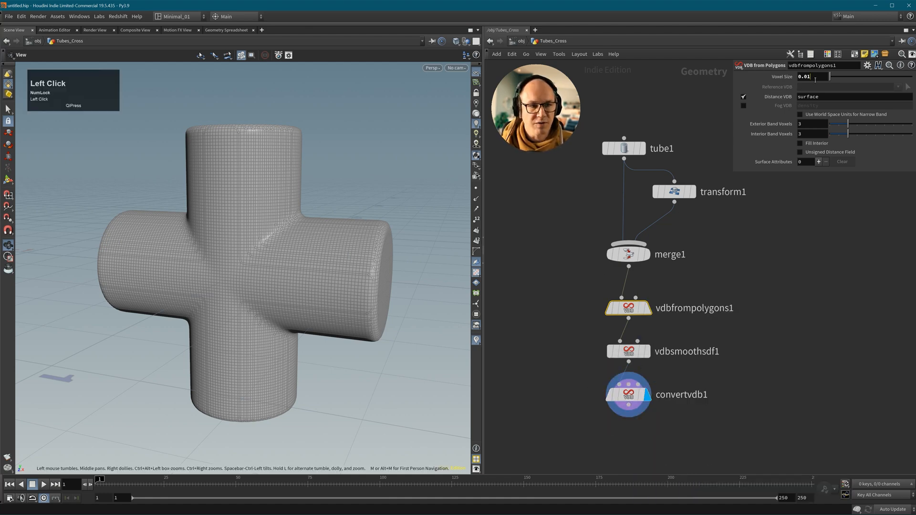
pyautogui.press('Return')
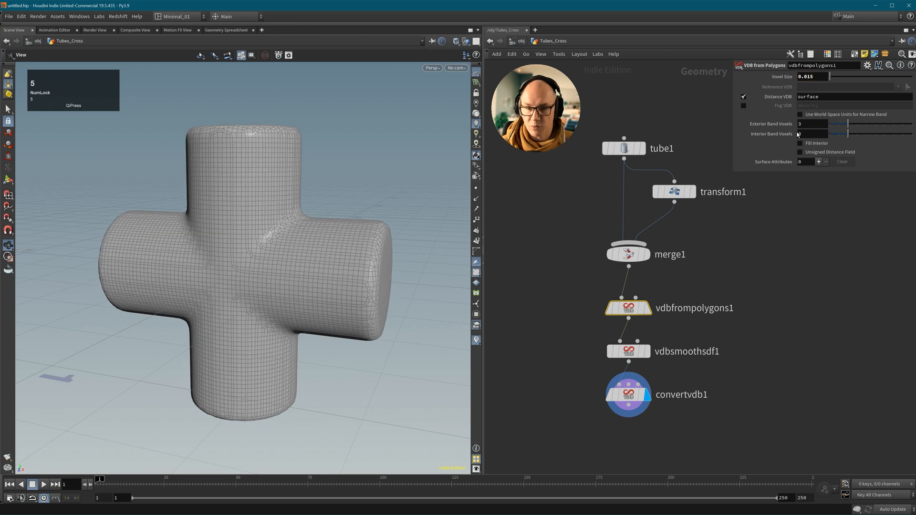
pyautogui.middleClick(629, 396)
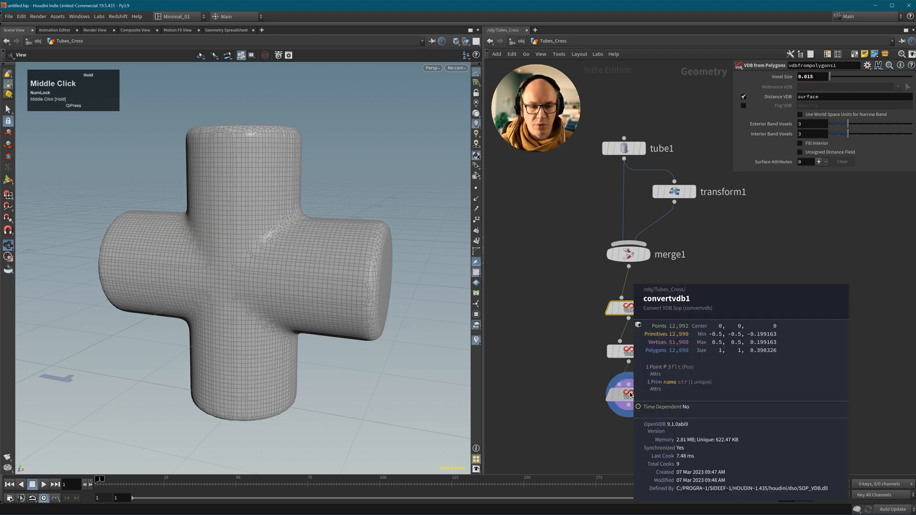
pyautogui.keyDown('alt'); pyautogui.moveTo(266, 235); pyautogui.dragTo(278, 216); pyautogui.keyUp('alt')
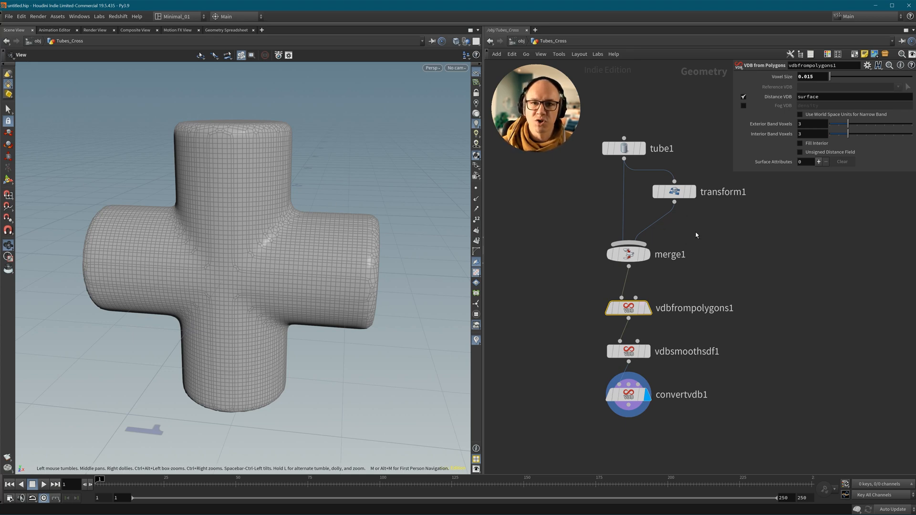
# Duplicate the tube, transform and merge nodes together and place the copies beside the originals.
pyautogui.moveTo(635, 139); pyautogui.dragTo(640, 166, button='middle')
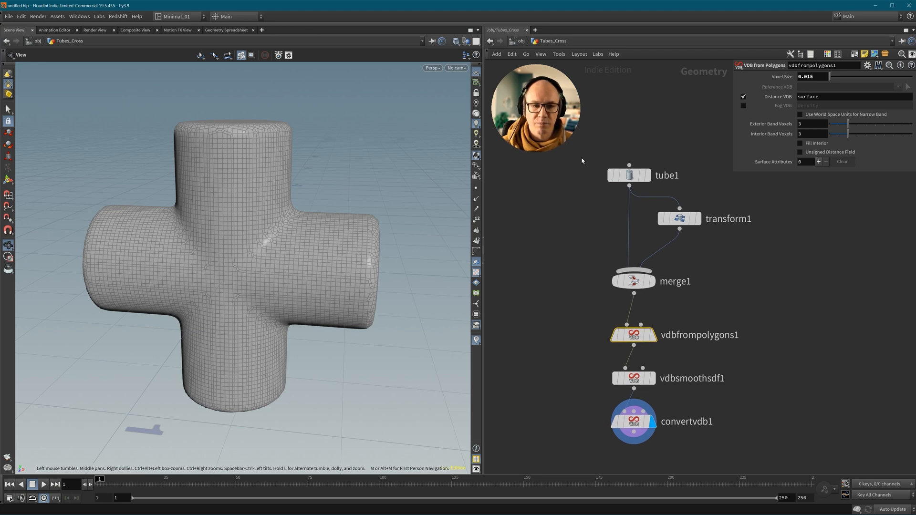
pyautogui.moveTo(723, 273); pyautogui.dragTo(724, 315, button='middle')
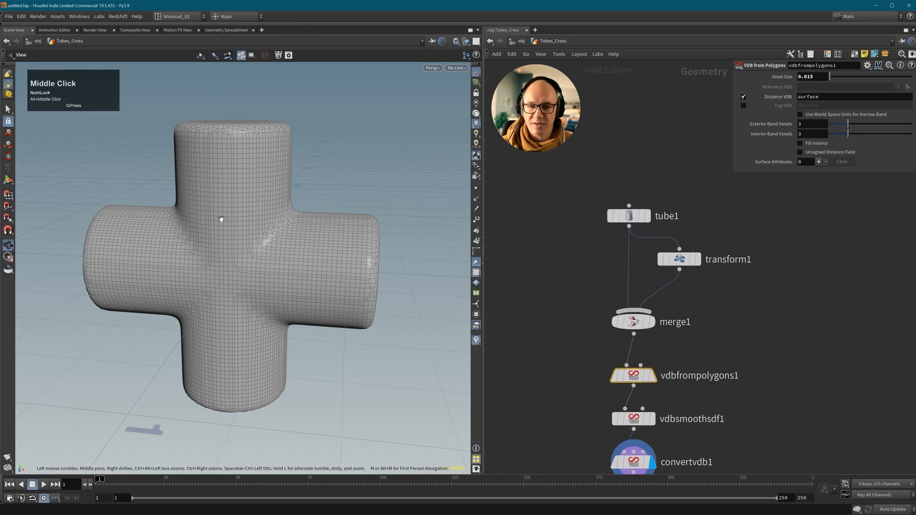
pyautogui.moveTo(221, 219); pyautogui.dragTo(245, 220)
pyautogui.moveTo(245, 221); pyautogui.dragTo(259, 270, button='middle')
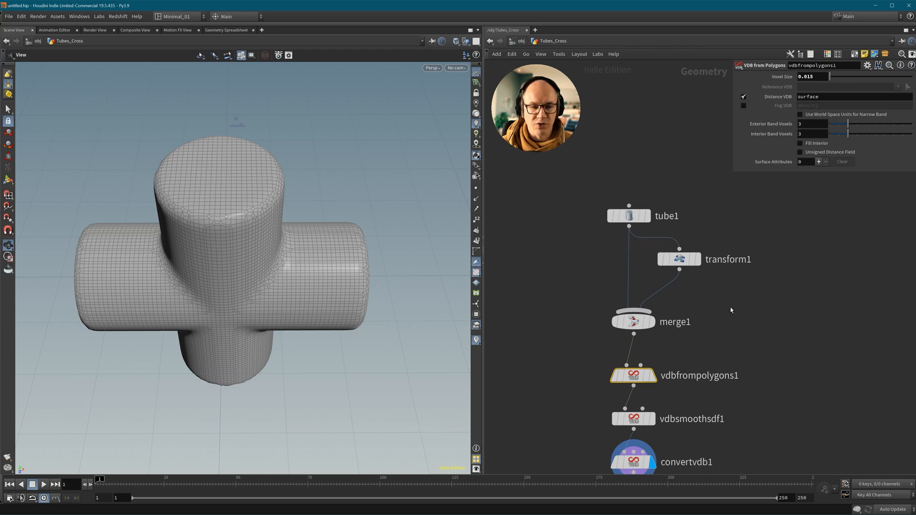
pyautogui.moveTo(731, 310); pyautogui.dragTo(650, 268, button='middle')
pyautogui.moveTo(538, 169); pyautogui.dragTo(660, 316)
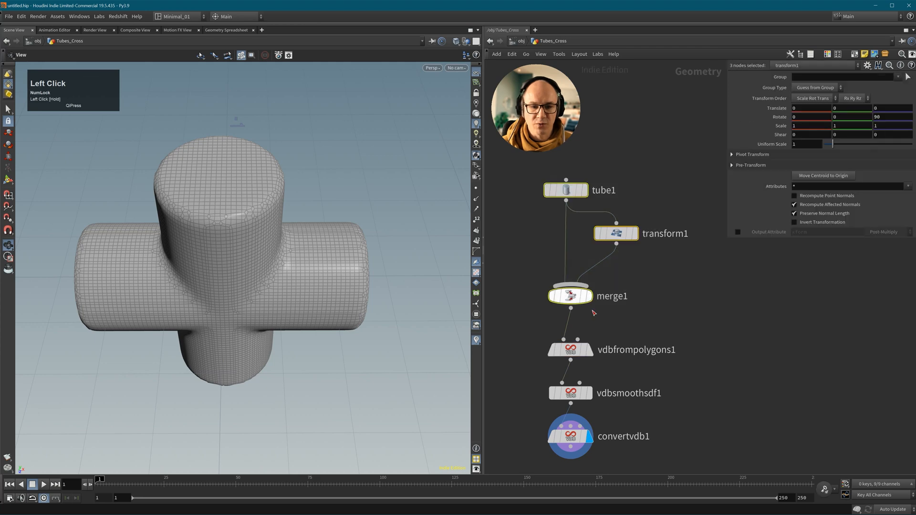
pyautogui.scroll(-3, 634, 328)
pyautogui.keyDown('alt'); pyautogui.moveTo(561, 318); pyautogui.dragTo(661, 322); pyautogui.keyUp('alt')
pyautogui.moveTo(687, 362); pyautogui.dragTo(693, 347, button='middle')
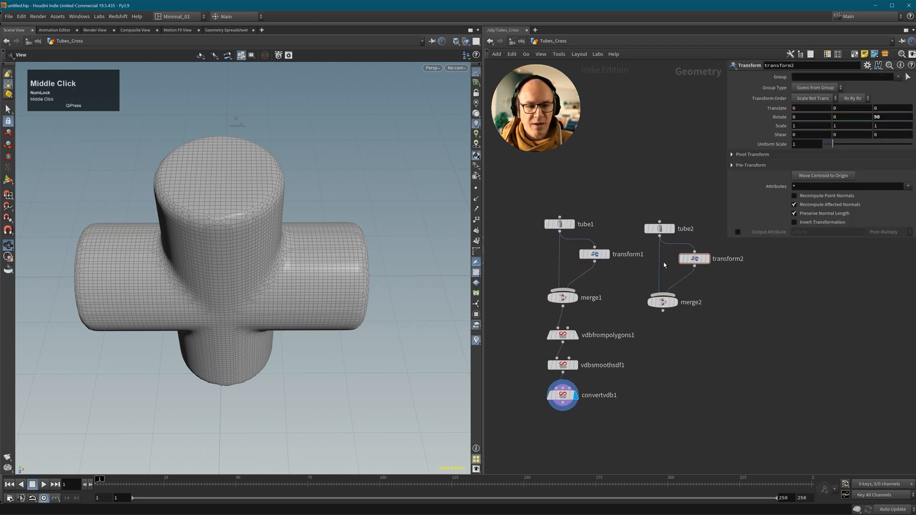
# Display the duplicated tube and set both its radii to 0.1 and its height to 1.39.
pyautogui.click(659, 231)
pyautogui.click(673, 229)
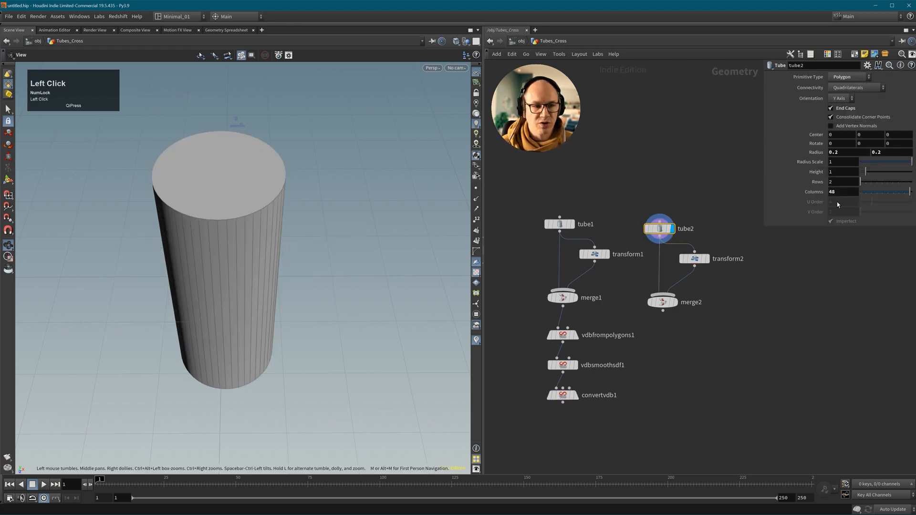
pyautogui.moveTo(816, 152); pyautogui.dragTo(785, 154, button='middle')
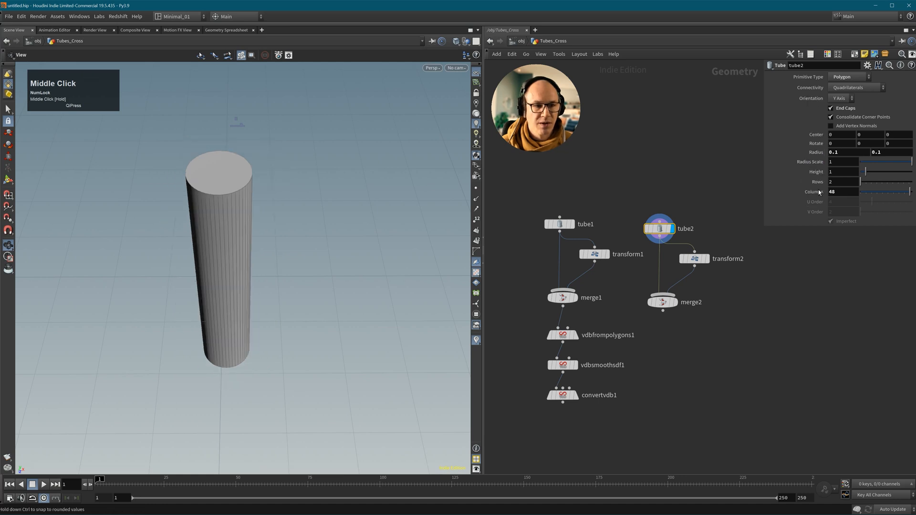
pyautogui.moveTo(866, 172); pyautogui.dragTo(867, 171)
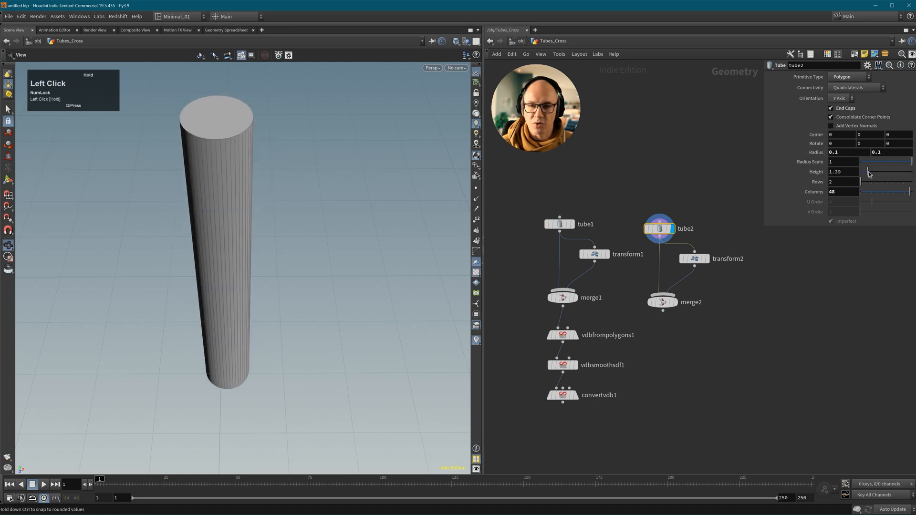
# Display the duplicated merge node and view the whole thinner cross.
pyautogui.click(676, 303)
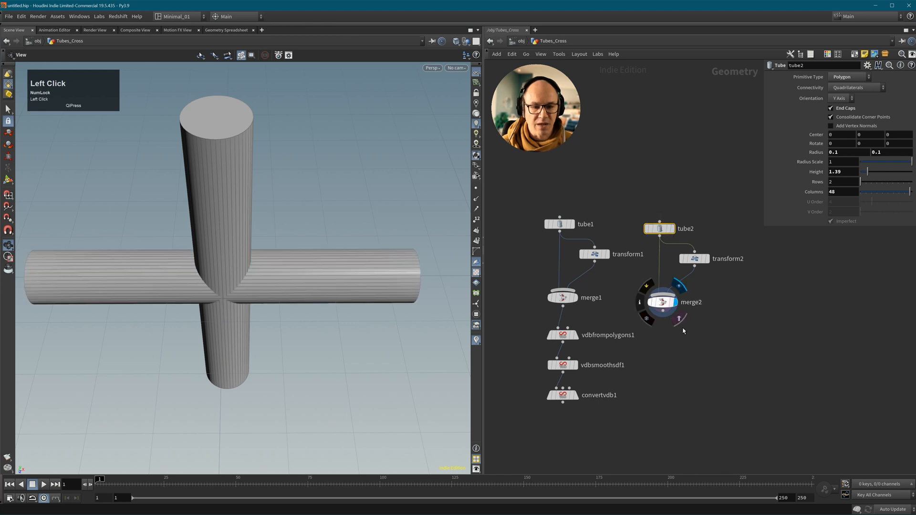
pyautogui.keyDown('alt'); pyautogui.moveTo(370, 285); pyautogui.dragTo(305, 294, button='right'); pyautogui.keyUp('alt')
pyautogui.moveTo(305, 294); pyautogui.dragTo(302, 285, button='middle')
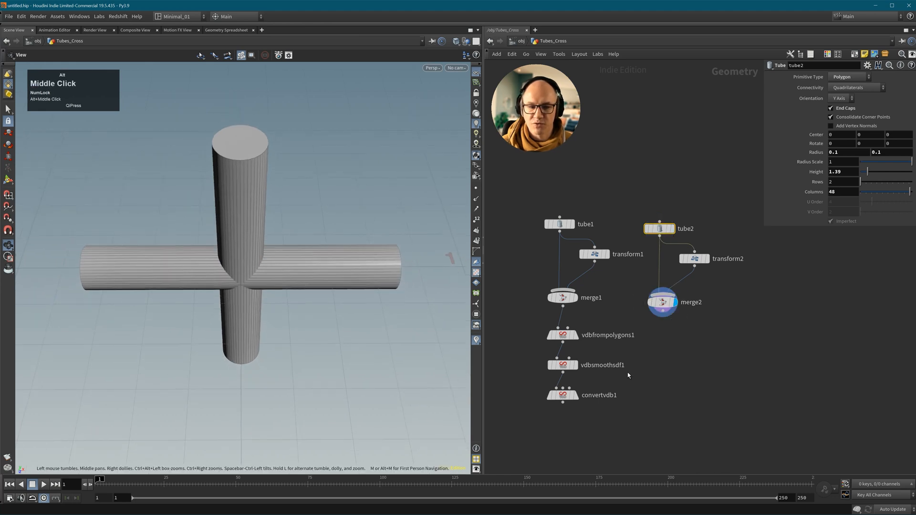
# Move the VDB from Polygons, VDB Smooth SDF and Convert VDB nodes down to free space below the merge nodes.
pyautogui.moveTo(498, 323); pyautogui.dragTo(593, 434)
pyautogui.moveTo(562, 338); pyautogui.dragTo(594, 400)
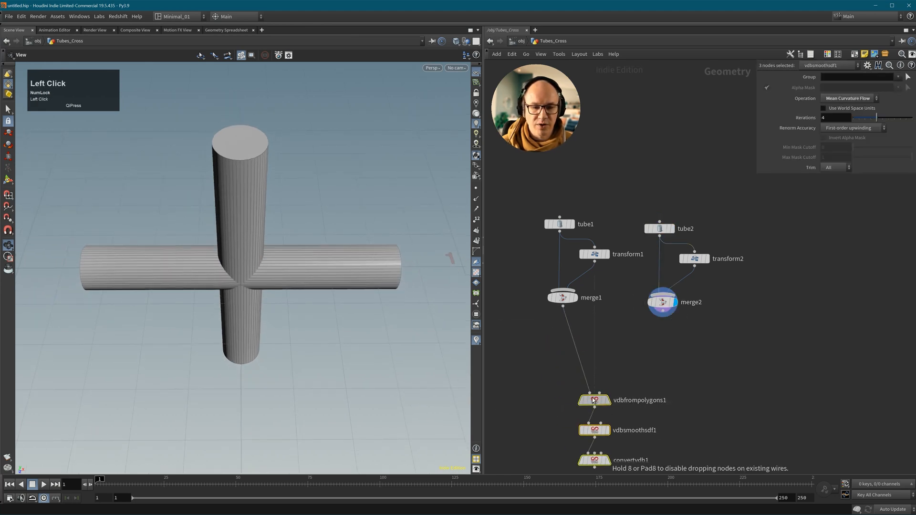
pyautogui.click(594, 426)
# Add a Boolean node between the merge nodes and the VDB nodes, and connect the original merge node to its first input.
pyautogui.press('Tab')
pyautogui.write('bo')
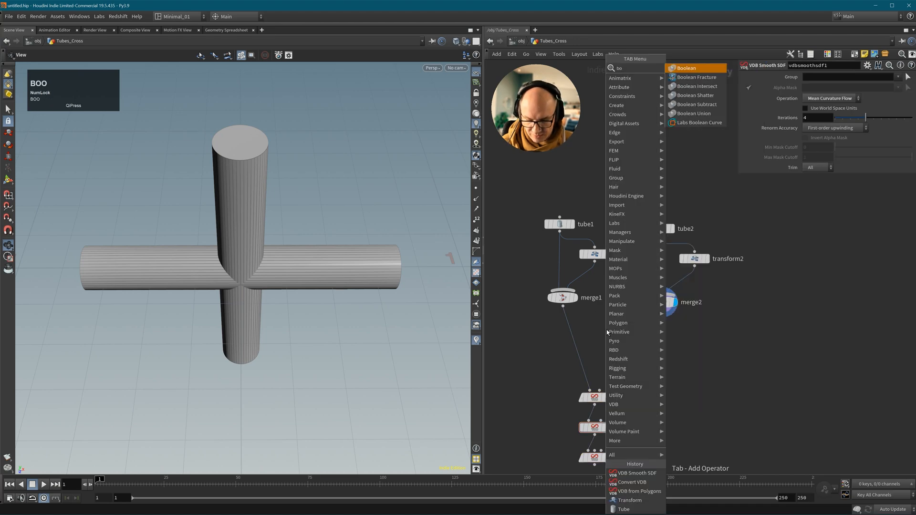
pyautogui.write('ole')
pyautogui.press('Return')
pyautogui.click(608, 347)
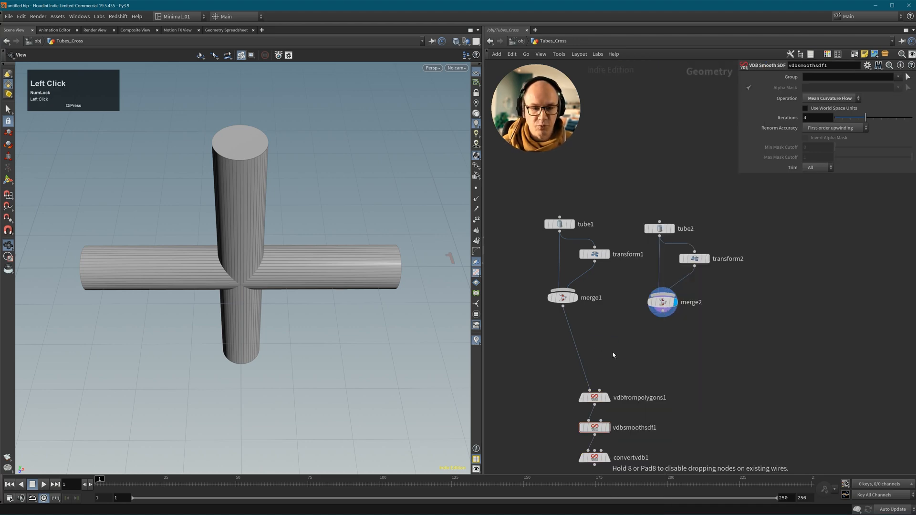
pyautogui.moveTo(696, 383); pyautogui.dragTo(698, 380, button='middle')
pyautogui.moveTo(564, 303); pyautogui.dragTo(606, 341)
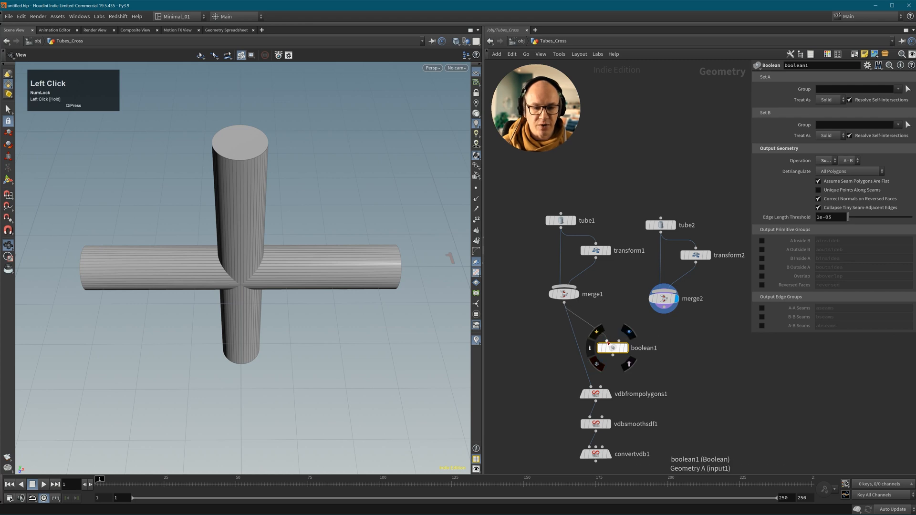
# Connect the duplicated merge node to the Boolean's second input and display the Boolean's hollow tube cross.
pyautogui.moveTo(663, 308); pyautogui.dragTo(618, 340)
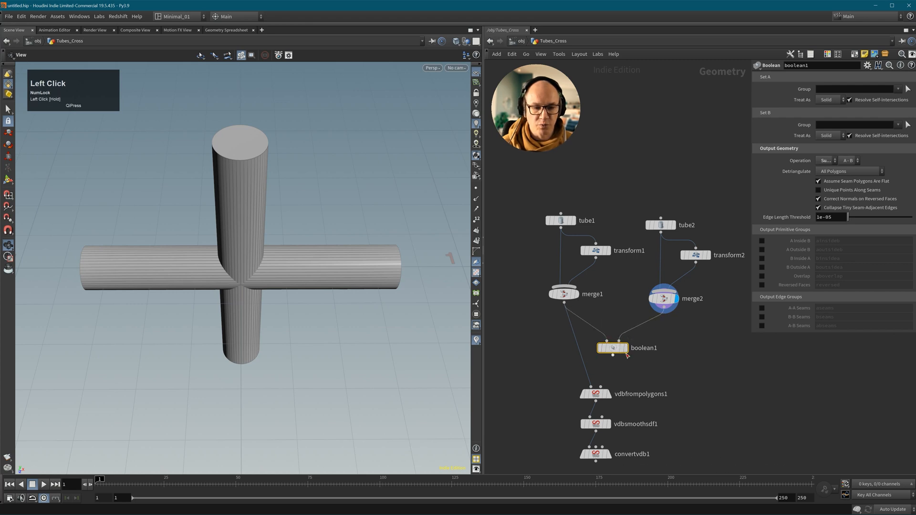
pyautogui.click(624, 348)
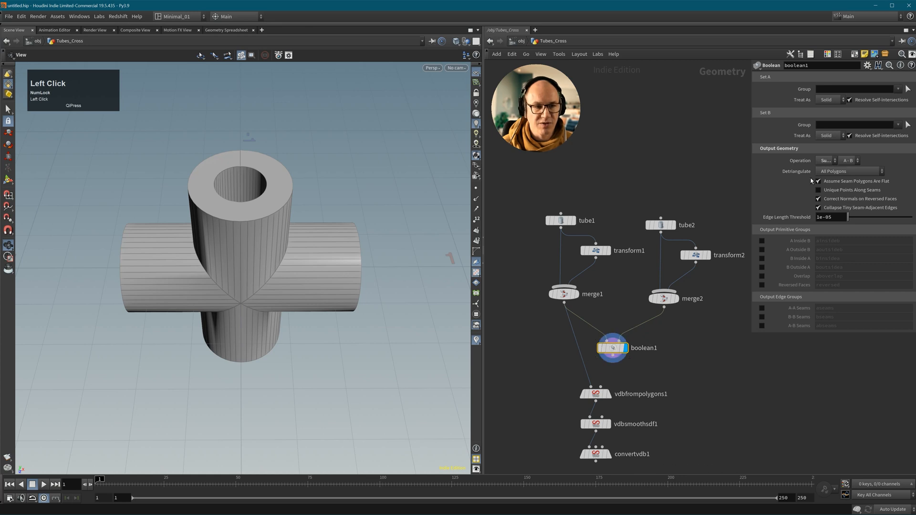
pyautogui.moveTo(754, 171)
pyautogui.mouseDown()
pyautogui.moveTo(699, 164)
pyautogui.moveTo(700, 183)
pyautogui.moveTo(753, 185)
pyautogui.mouseUp()
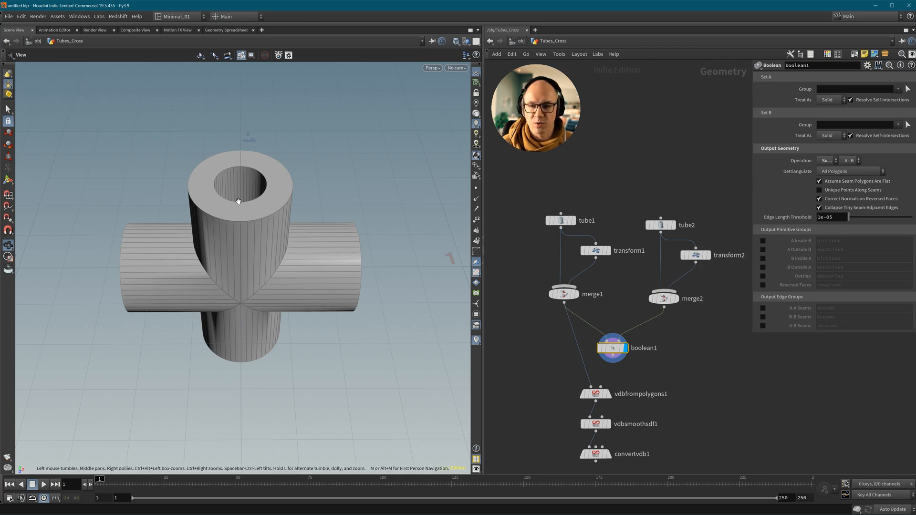
pyautogui.keyDown('alt'); pyautogui.moveTo(237, 201); pyautogui.dragTo(232, 268); pyautogui.keyUp('alt')
pyautogui.keyDown('alt'); pyautogui.moveTo(263, 127); pyautogui.dragTo(286, 225); pyautogui.keyUp('alt')
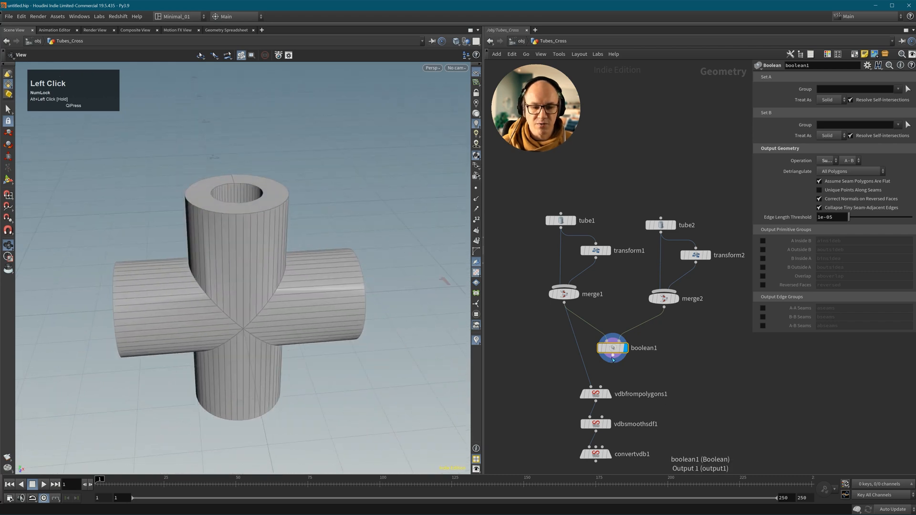
# Connect the Boolean's output to the VDB from Polygons node and display the Convert VDB node.
pyautogui.moveTo(643, 454); pyautogui.dragTo(646, 376, button='middle')
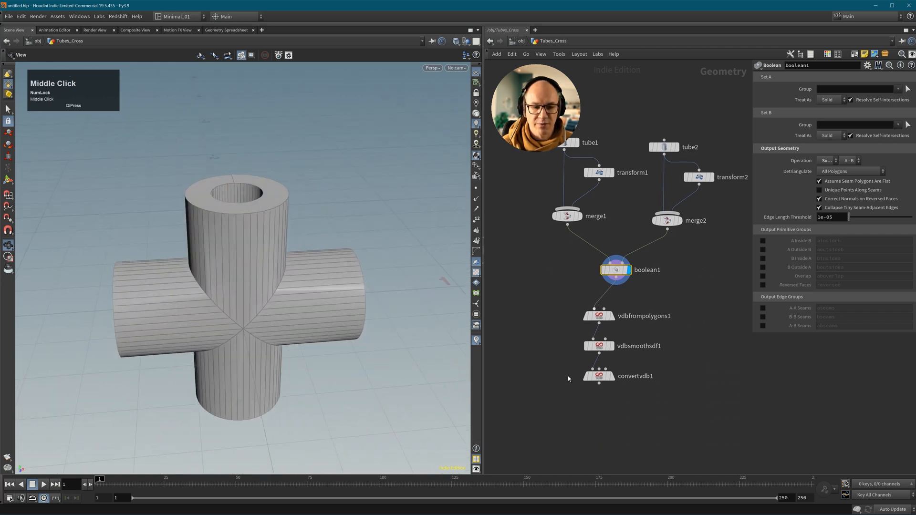
pyautogui.click(612, 376)
pyautogui.keyDown('alt'); pyautogui.moveTo(237, 261); pyautogui.dragTo(240, 241, button='right'); pyautogui.keyUp('alt')
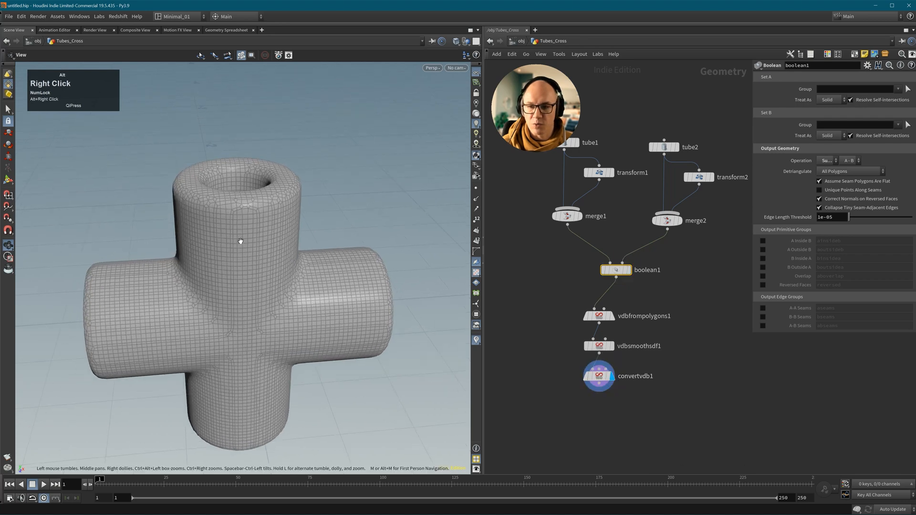
pyautogui.moveTo(240, 241)
pyautogui.keyDown('alt'); pyautogui.mouseDown()
pyautogui.moveTo(217, 248)
pyautogui.moveTo(251, 240)
pyautogui.mouseUp(); pyautogui.keyUp('alt')
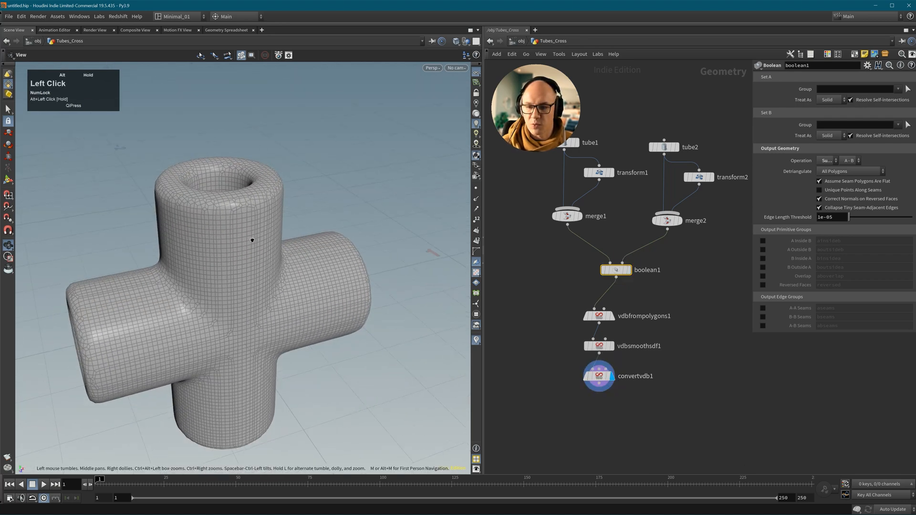
# Turn off the wireframe overlay in the viewport and examine the smoothed hollow cross from above and from the side.
pyautogui.hotkey('shift', 'w')
pyautogui.keyDown('alt'); pyautogui.moveTo(251, 272); pyautogui.dragTo(286, 272); pyautogui.keyUp('alt')
pyautogui.keyDown('alt'); pyautogui.moveTo(287, 272); pyautogui.dragTo(250, 276, button='right'); pyautogui.keyUp('alt')
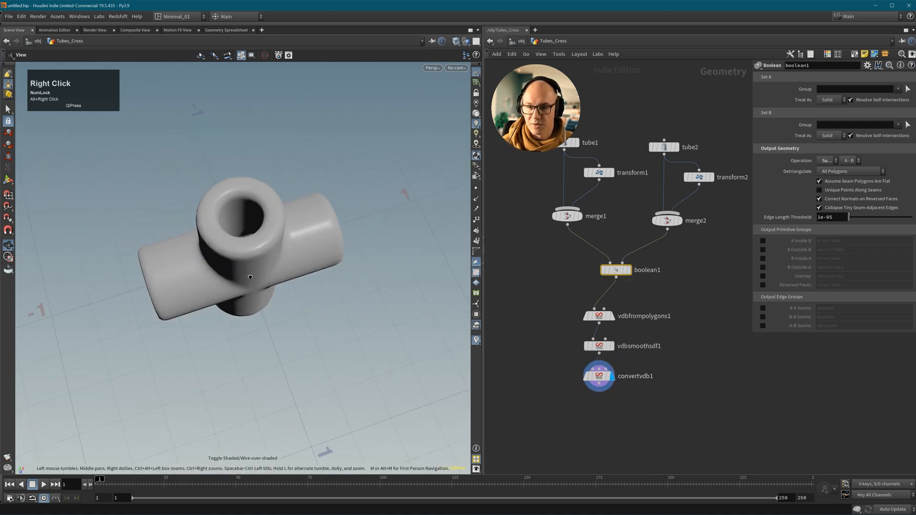
pyautogui.keyDown('alt'); pyautogui.moveTo(250, 277); pyautogui.dragTo(247, 206); pyautogui.keyUp('alt')
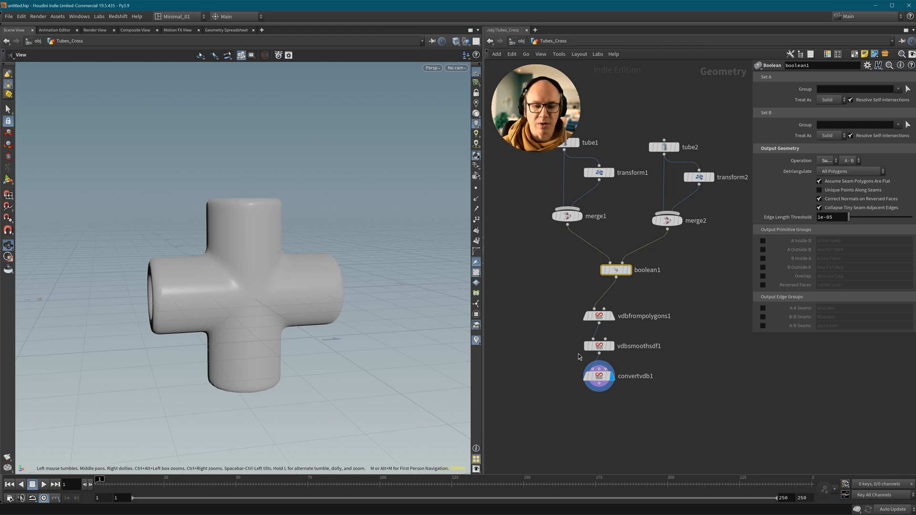
# Align the VDB from Polygons, VDB Smooth SDF and Convert VDB nodes in a straight column beneath the Boolean node.
pyautogui.moveTo(565, 311); pyautogui.dragTo(635, 382)
pyautogui.moveTo(599, 317); pyautogui.dragTo(616, 318)
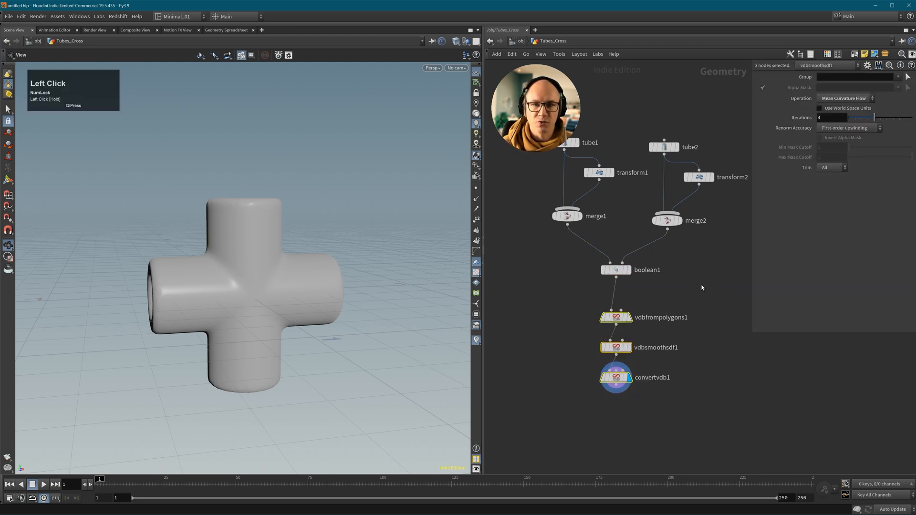
pyautogui.moveTo(701, 287); pyautogui.dragTo(703, 312, button='middle')
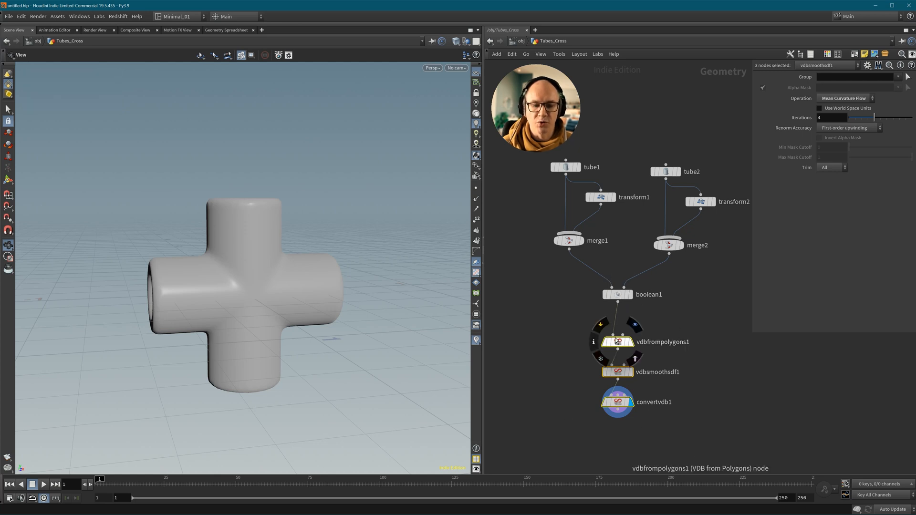
pyautogui.click(618, 372)
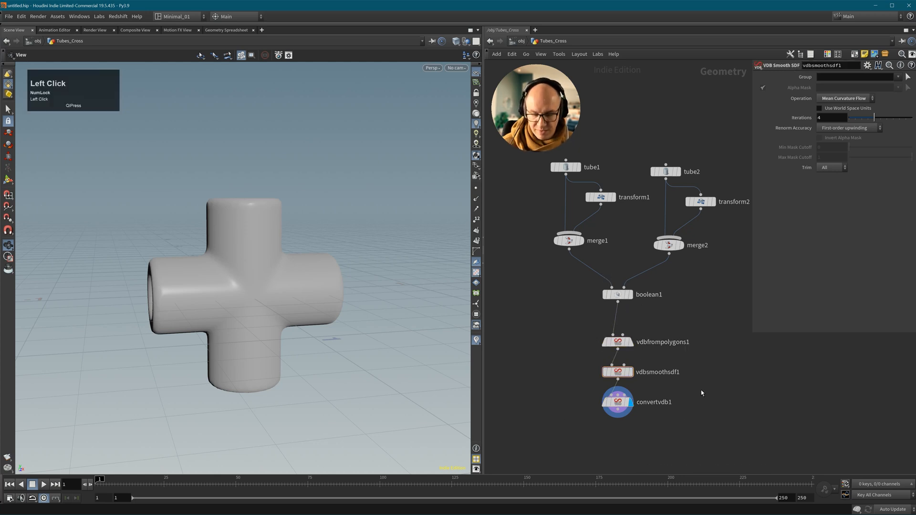
# Return to the object level, add a new Geometry object beside Tubes_Cross and name it Net.
pyautogui.press('u')
pyautogui.moveTo(632, 358); pyautogui.dragTo(610, 371, button='middle')
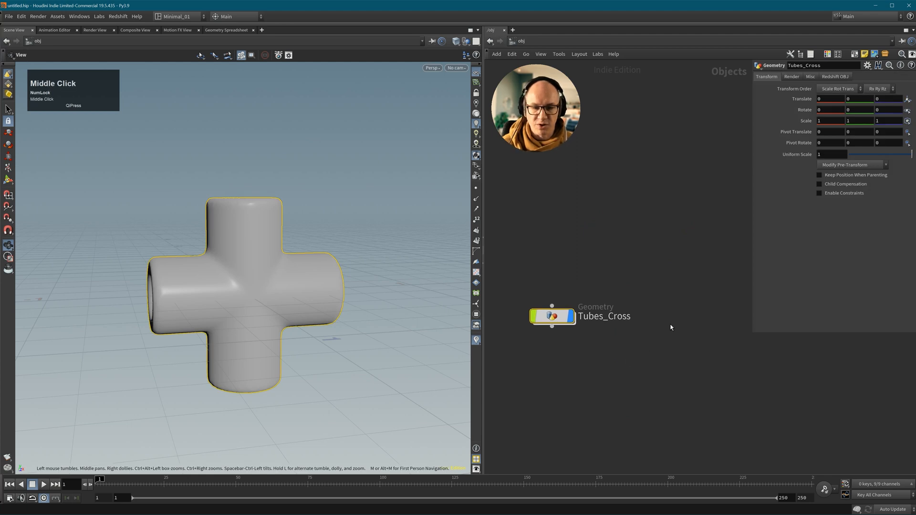
pyautogui.press('Tab')
pyautogui.write('geo')
pyautogui.press('Return')
pyautogui.click(654, 358)
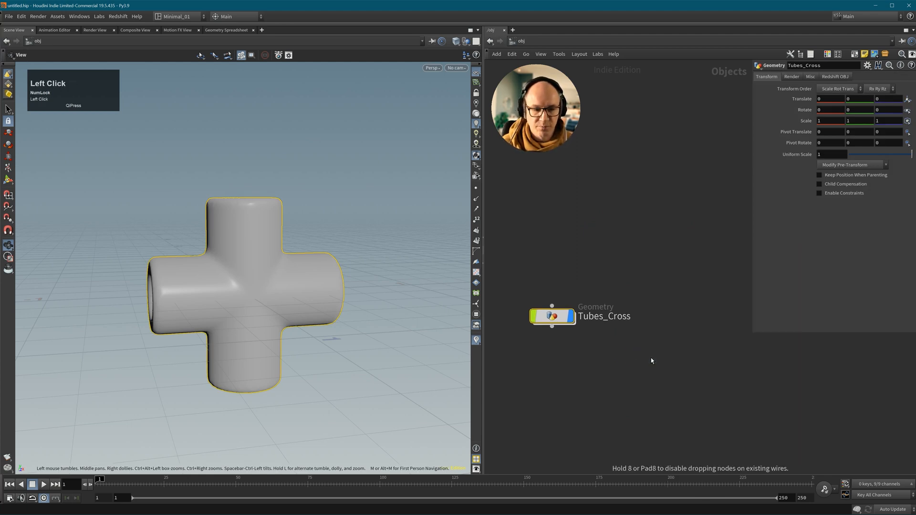
pyautogui.click(700, 358)
pyautogui.moveTo(699, 359); pyautogui.dragTo(631, 361)
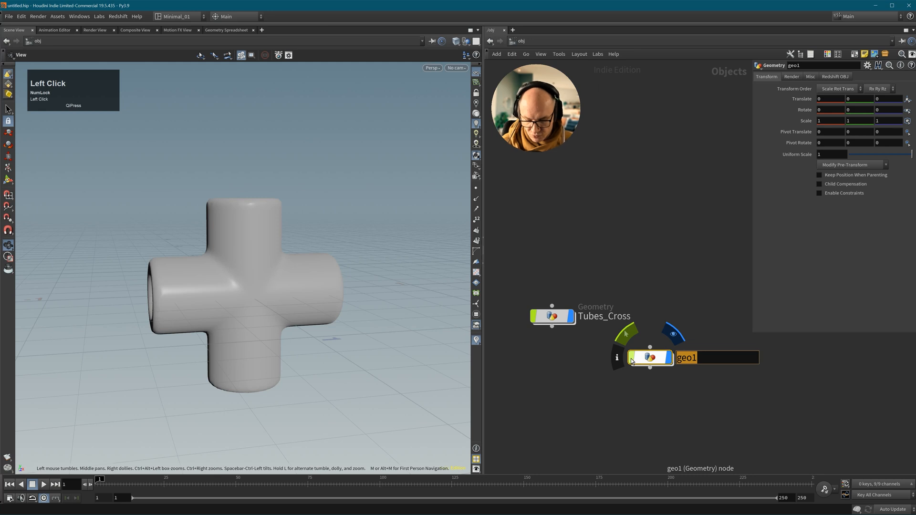
pyautogui.write('Net')
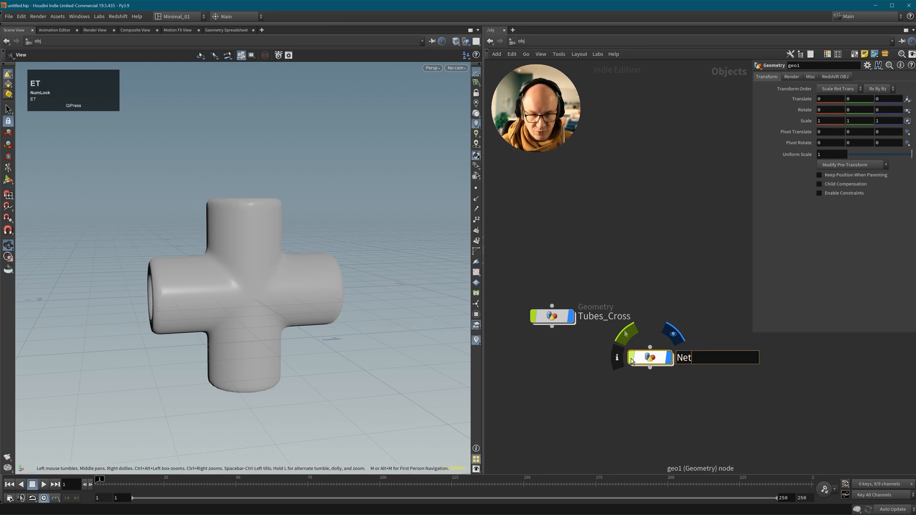
pyautogui.click(641, 400)
# Enter the Net object's empty network and set the viewport to Hide Other Objects.
pyautogui.doubleClick(650, 358)
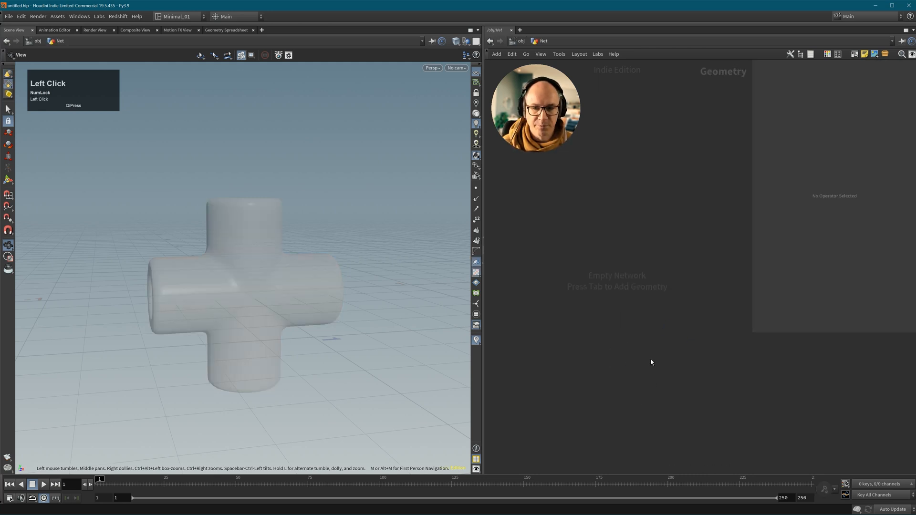
pyautogui.click(469, 42)
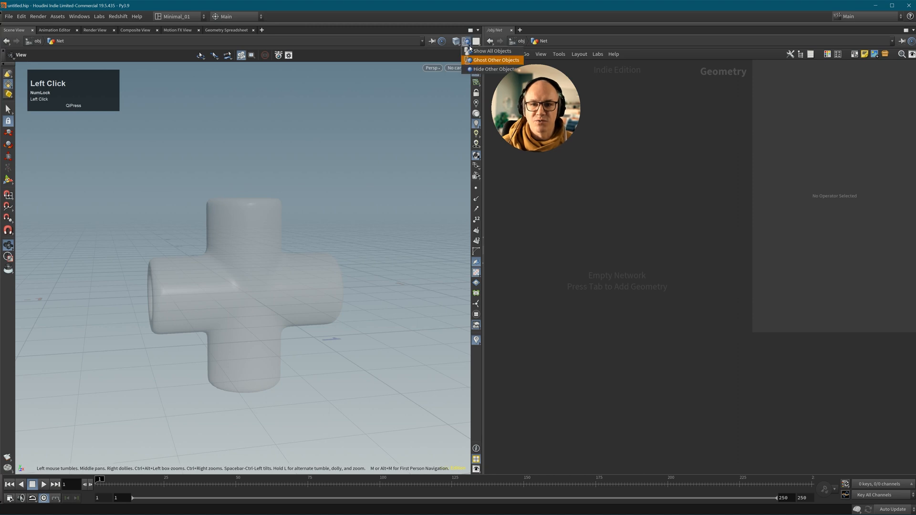
pyautogui.click(485, 68)
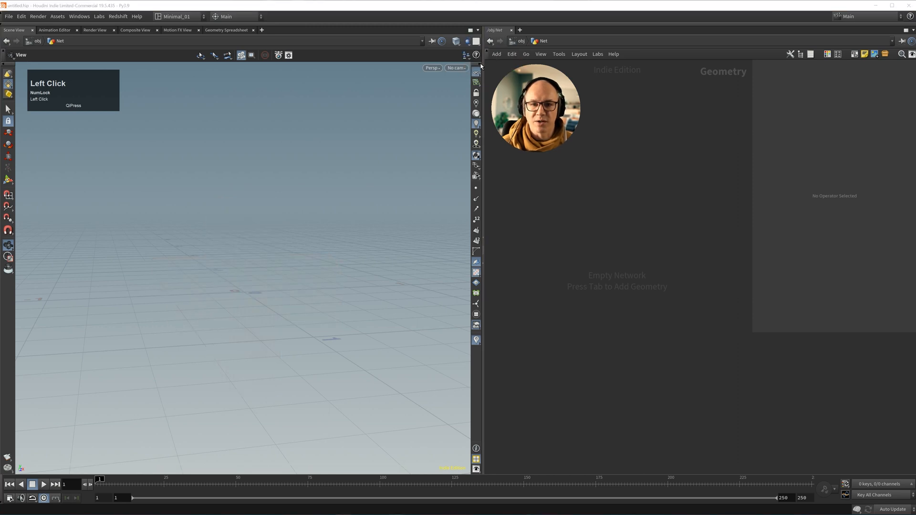
pyautogui.click(629, 359)
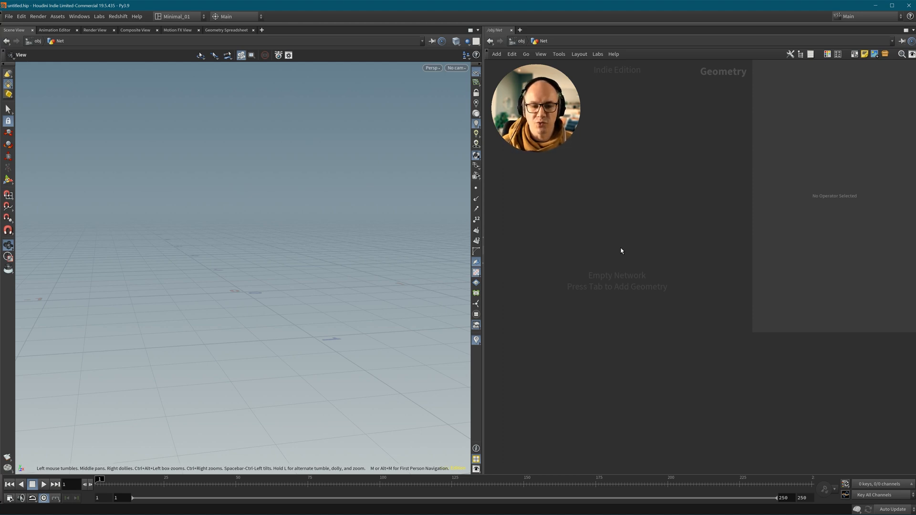
# Add a Line node to the Net network and turn on point display in the viewport.
pyautogui.press('Tab')
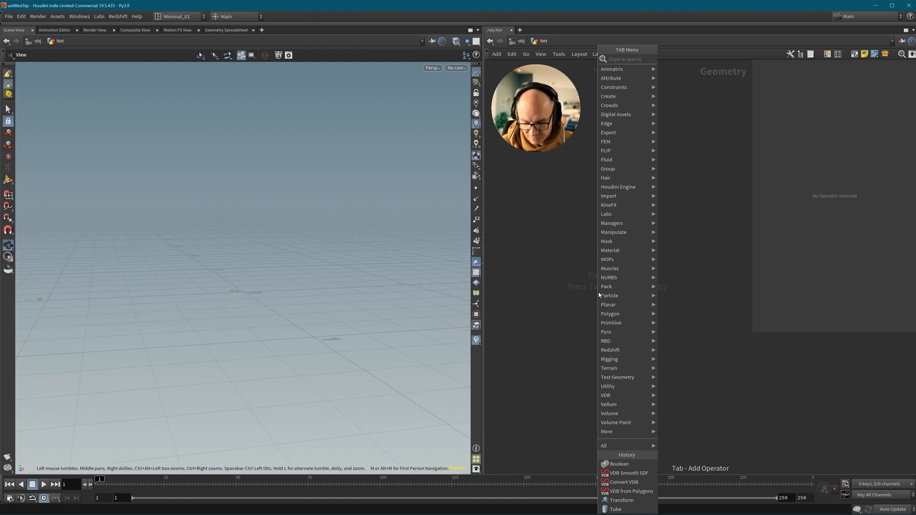
pyautogui.write('lin')
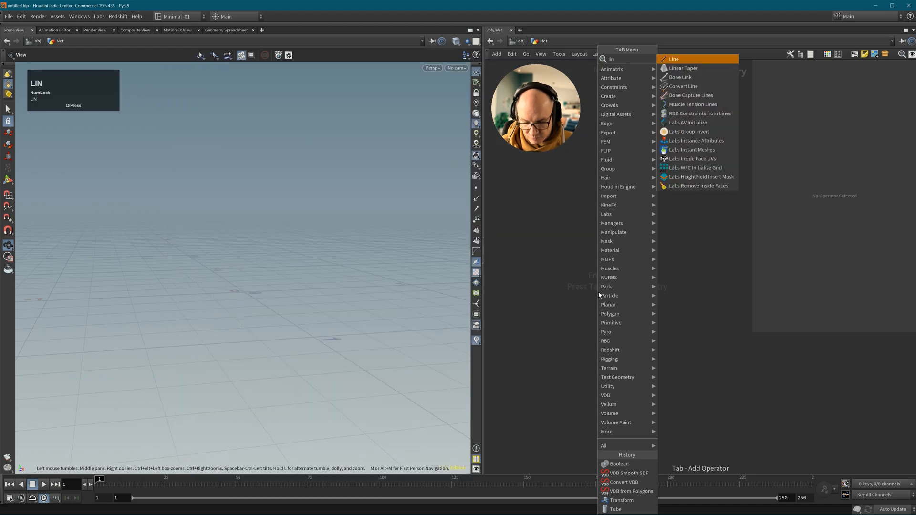
pyautogui.write('e')
pyautogui.press('Return')
pyautogui.click(599, 292)
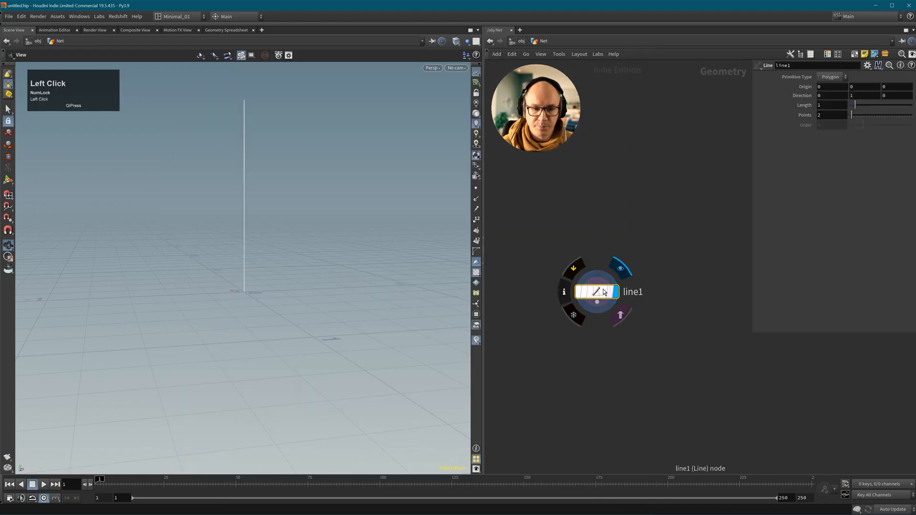
pyautogui.moveTo(315, 256); pyautogui.dragTo(310, 335, button='middle')
pyautogui.click(476, 188)
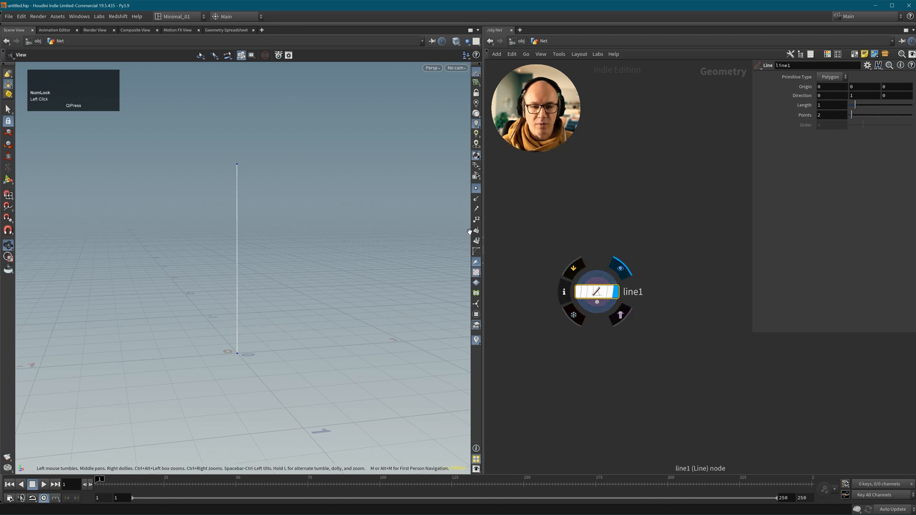
# Add a VDB from Particles node below the line, connect the line to its first input and display it.
pyautogui.middleClick(620, 368)
pyautogui.press('Tab')
pyautogui.write('v')
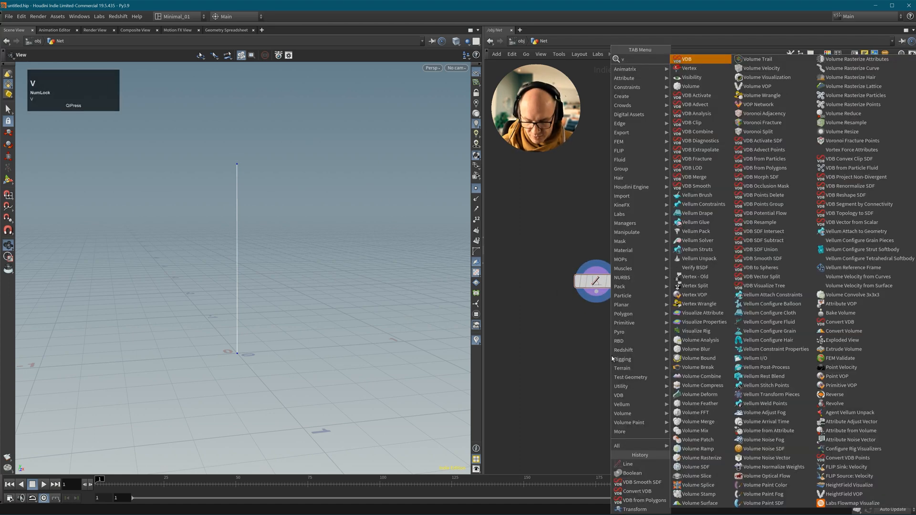
pyautogui.write('db from')
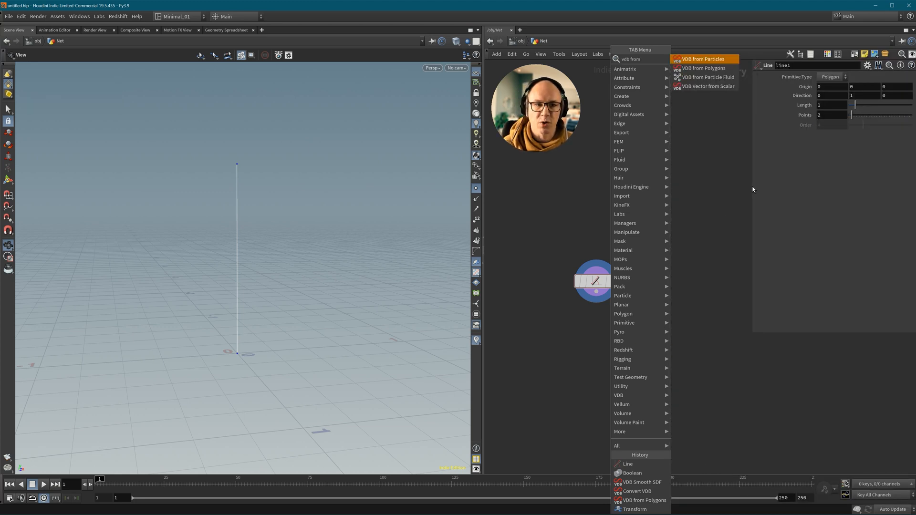
pyautogui.click(705, 61)
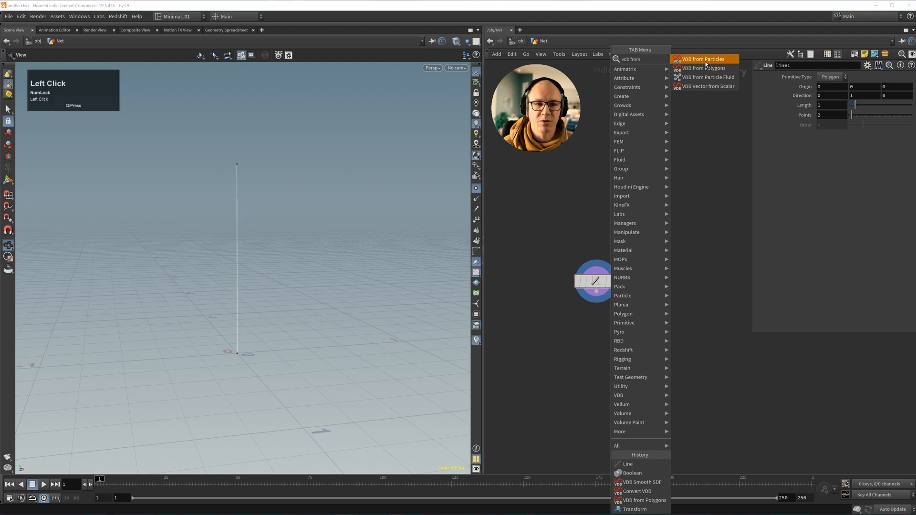
pyautogui.click(596, 377)
pyautogui.moveTo(587, 365); pyautogui.dragTo(614, 276)
pyautogui.click(615, 376)
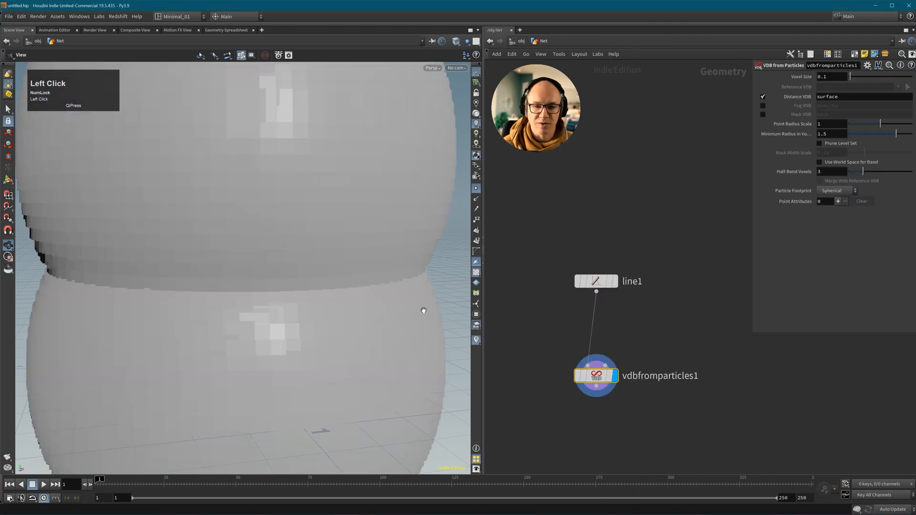
pyautogui.keyDown('alt'); pyautogui.moveTo(399, 278); pyautogui.dragTo(235, 302, button='right'); pyautogui.keyUp('alt')
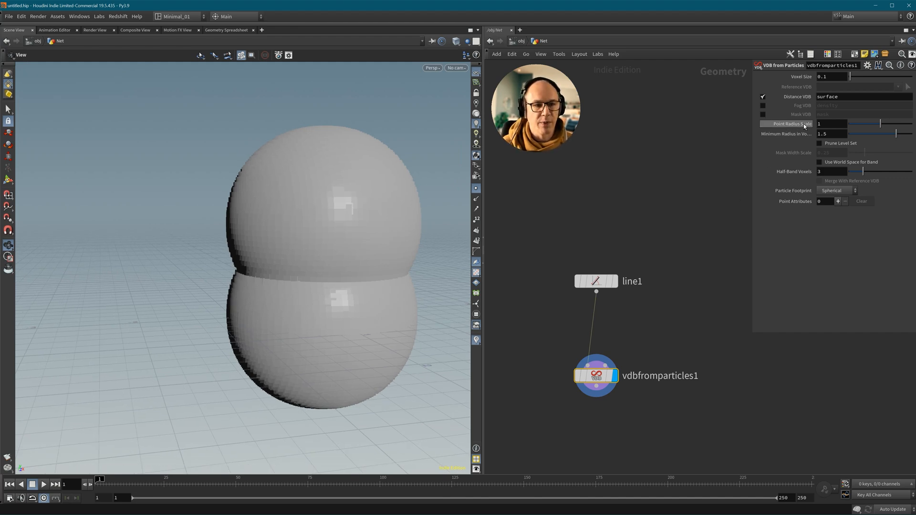
# Set the VDB from Particles node's voxel size to 0.02 and its point radius scale to about 0.106.
pyautogui.moveTo(880, 123); pyautogui.dragTo(856, 124)
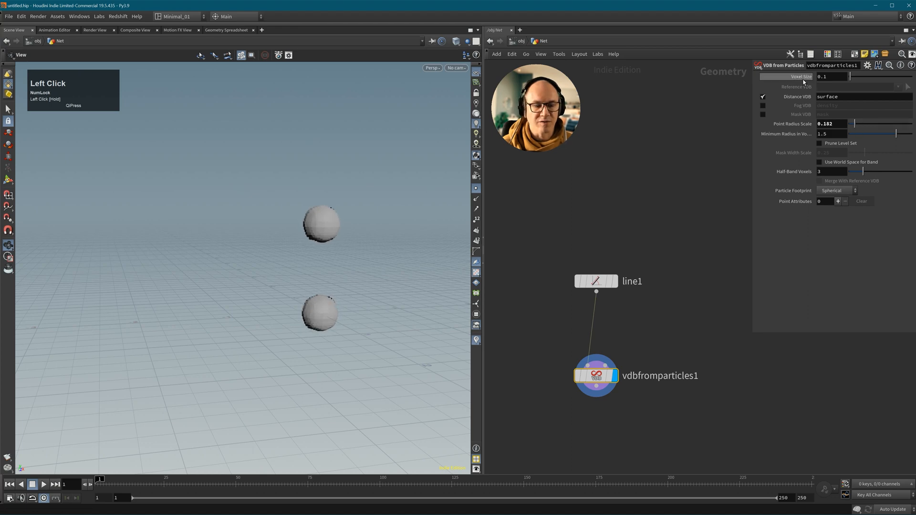
pyautogui.click(834, 80)
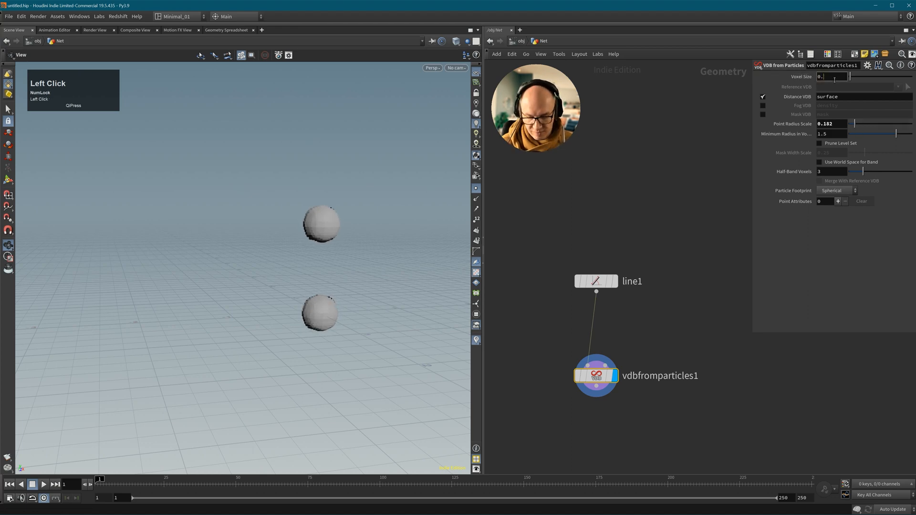
pyautogui.write('02')
pyautogui.press('Return')
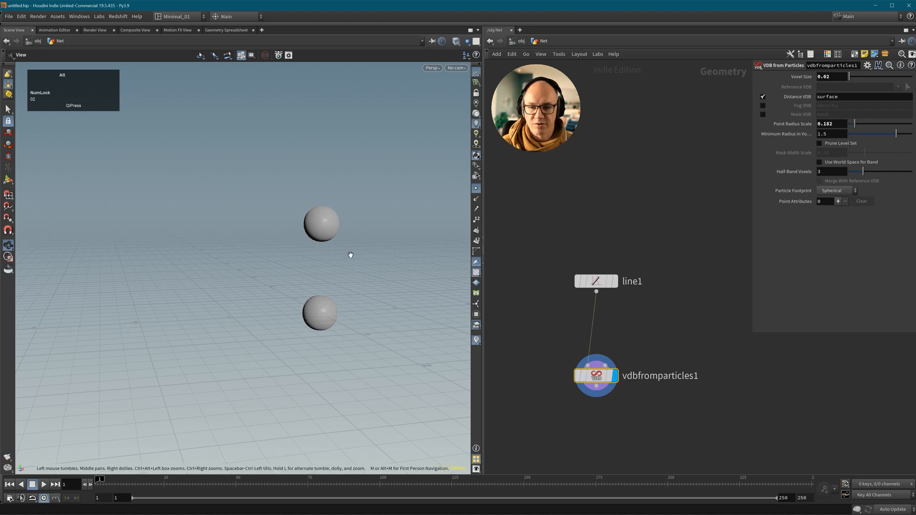
pyautogui.keyDown('alt'); pyautogui.moveTo(349, 256); pyautogui.dragTo(363, 291, button='right'); pyautogui.keyUp('alt')
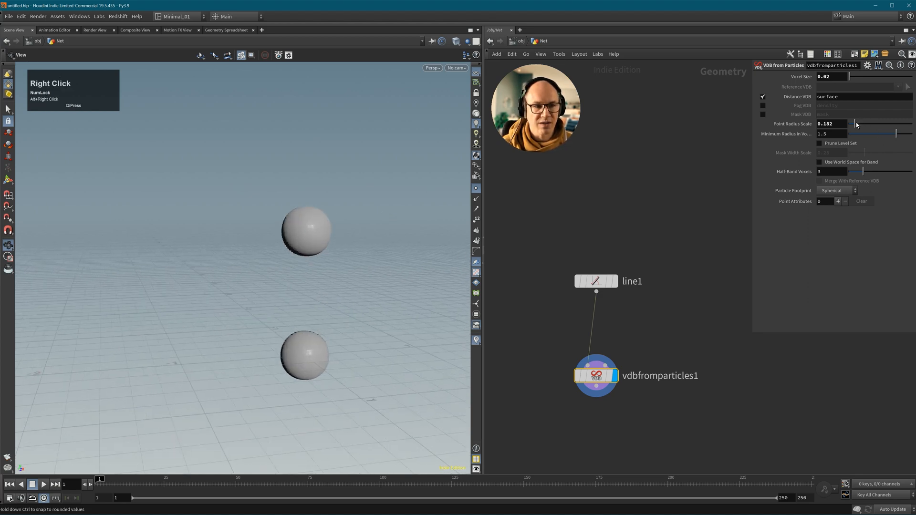
pyautogui.moveTo(854, 124); pyautogui.dragTo(854, 127)
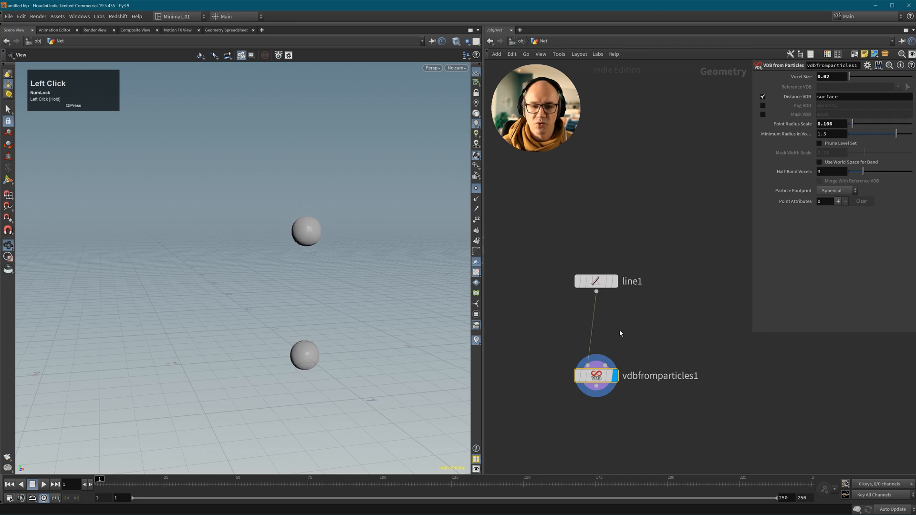
pyautogui.moveTo(604, 286)
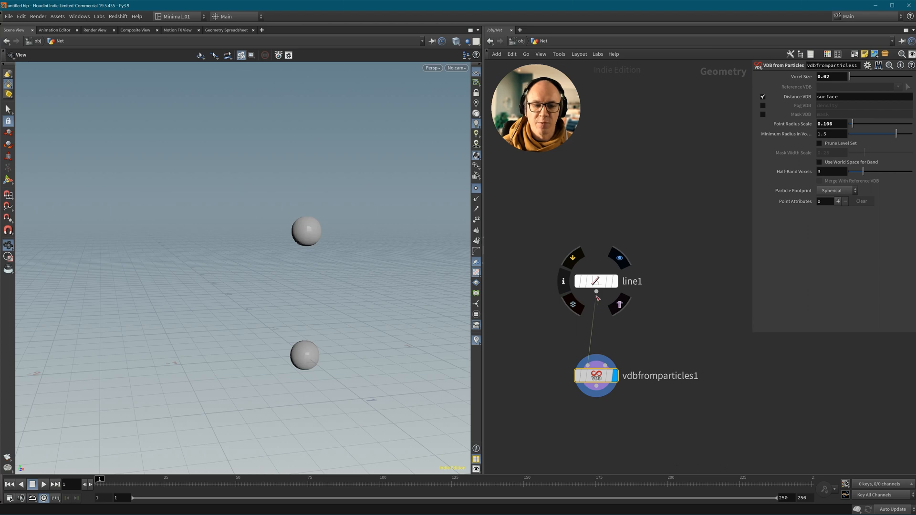
# Set the number of points on the Line node to 50 so the spheres merge into a continuous tube.
pyautogui.click(598, 282)
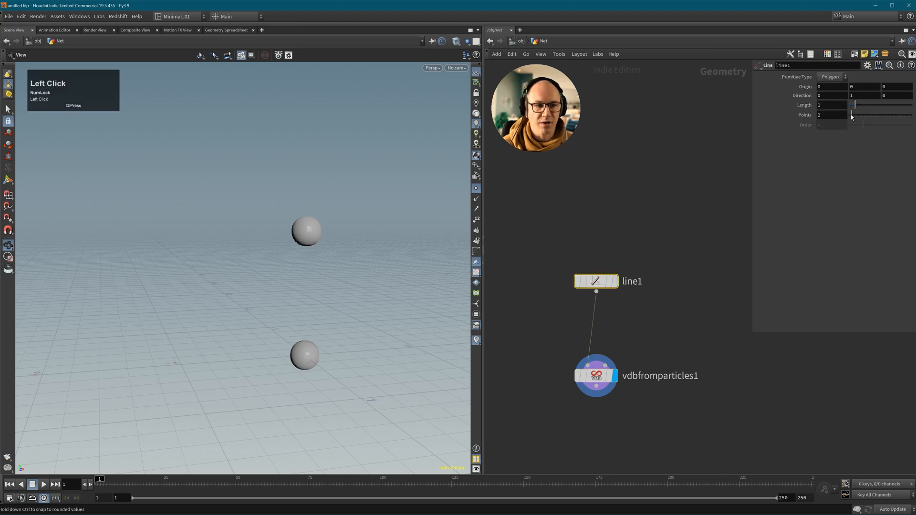
pyautogui.moveTo(853, 118); pyautogui.dragTo(871, 118)
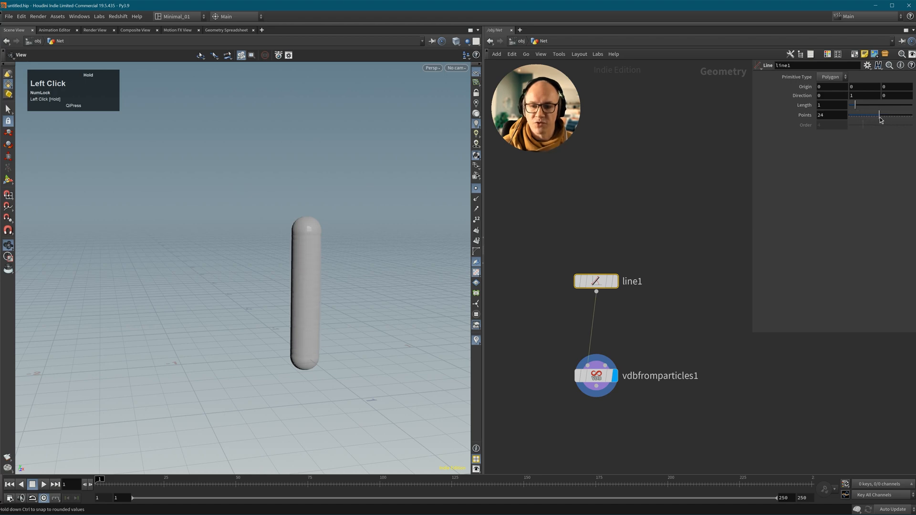
pyautogui.moveTo(868, 120)
pyautogui.mouseDown()
pyautogui.moveTo(856, 121)
pyautogui.moveTo(872, 124)
pyautogui.mouseUp()
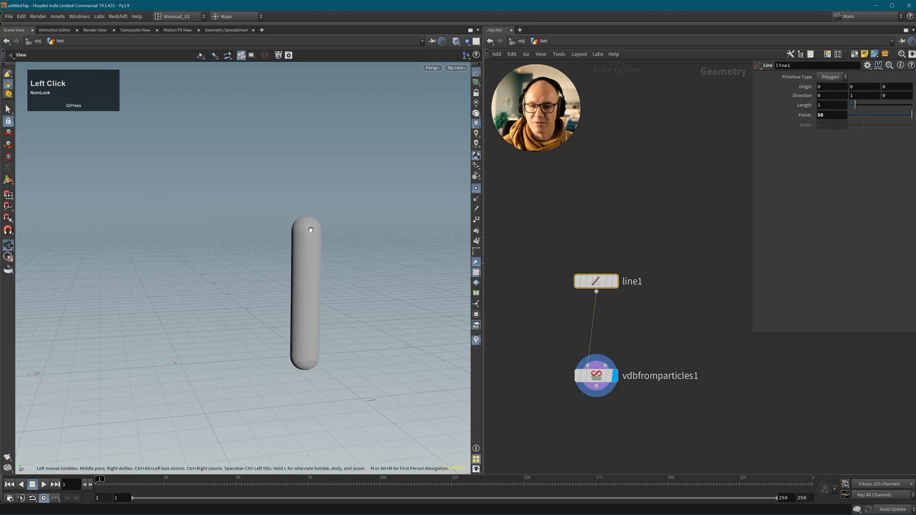
pyautogui.keyDown('alt'); pyautogui.moveTo(309, 263); pyautogui.dragTo(300, 290); pyautogui.keyUp('alt')
pyautogui.keyDown('alt'); pyautogui.scroll(3, 290, 309); pyautogui.keyUp('alt')
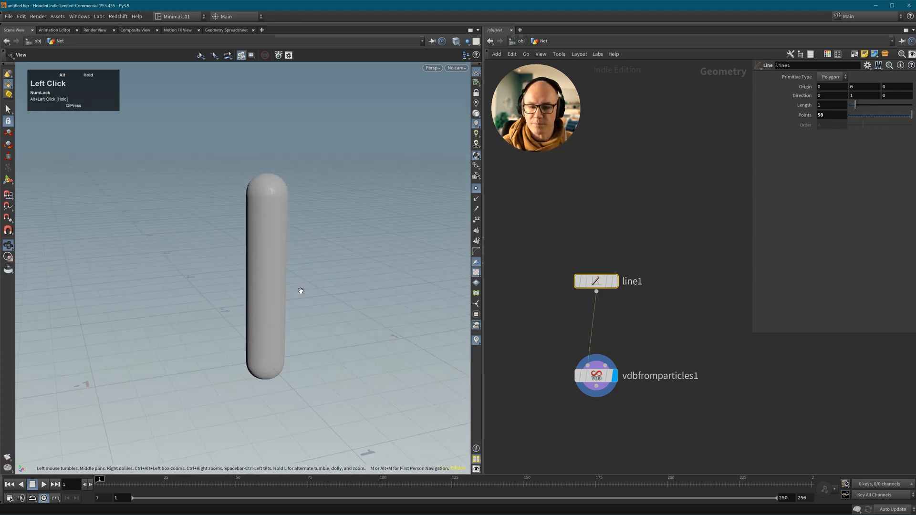
# Add a displayed Convert VDB node after VDB from Particles and set it to convert to Polygons.
pyautogui.moveTo(592, 417); pyautogui.dragTo(593, 364, button='middle')
pyautogui.click(596, 348)
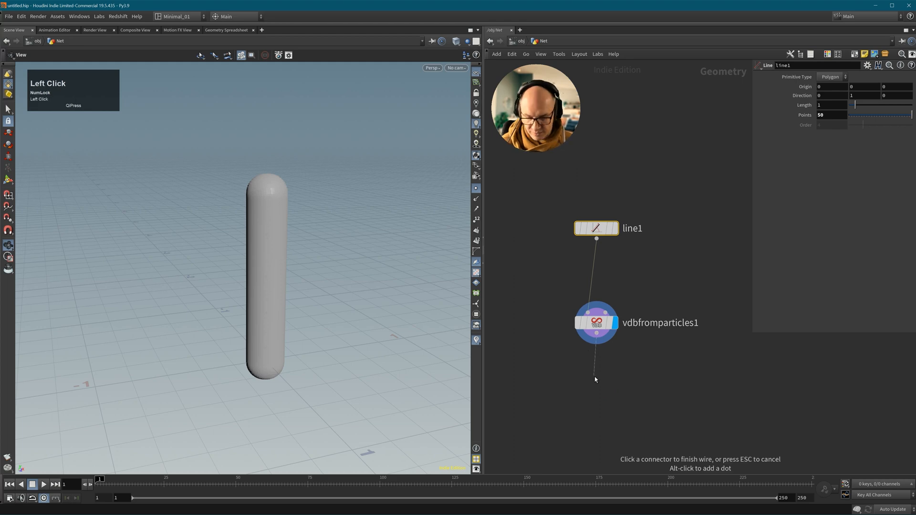
pyautogui.press('Tab')
pyautogui.write('conver')
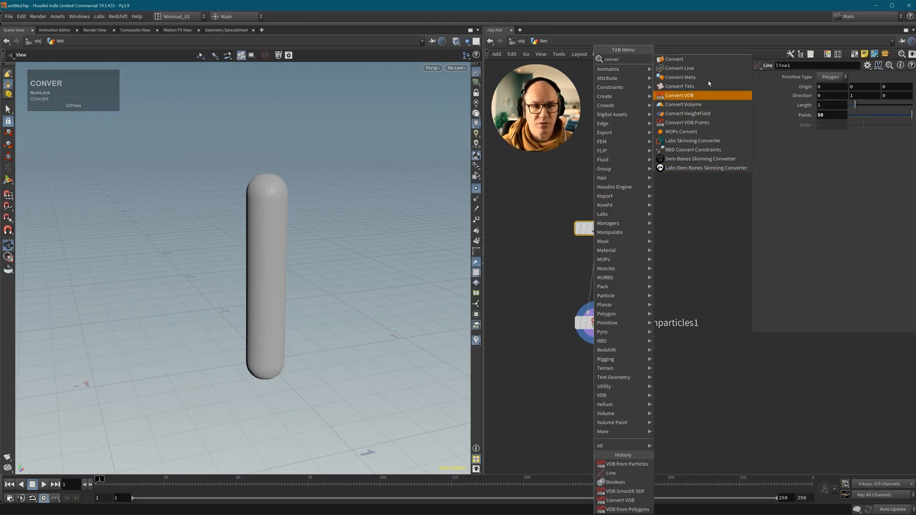
pyautogui.click(682, 95)
pyautogui.click(613, 381)
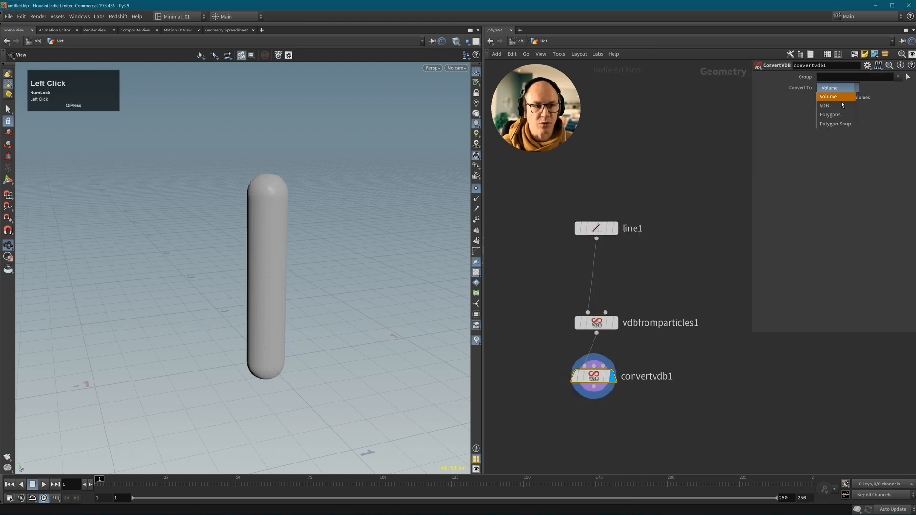
pyautogui.click(831, 114)
# Turn off point display and show the tube's wireframe over the shaded surface in the viewport.
pyautogui.click(476, 188)
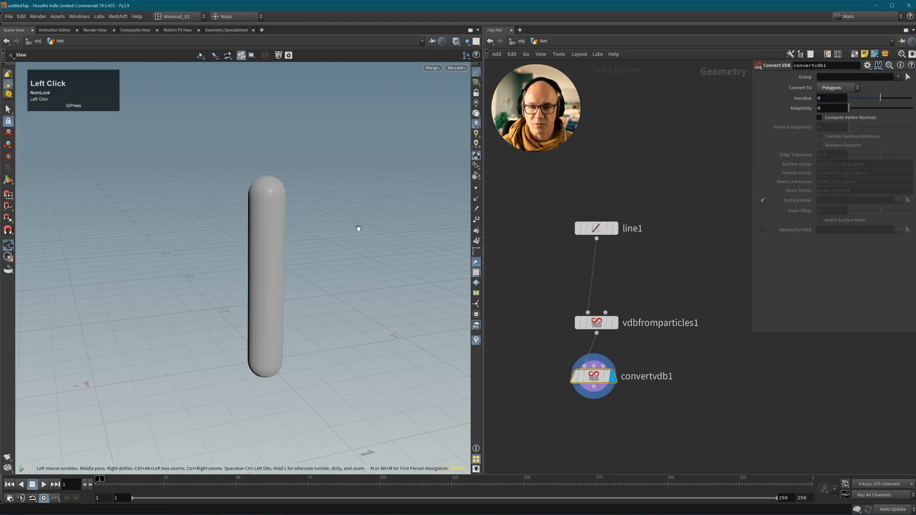
pyautogui.hotkey('shift', 'w')
pyautogui.moveTo(307, 253); pyautogui.dragTo(288, 268)
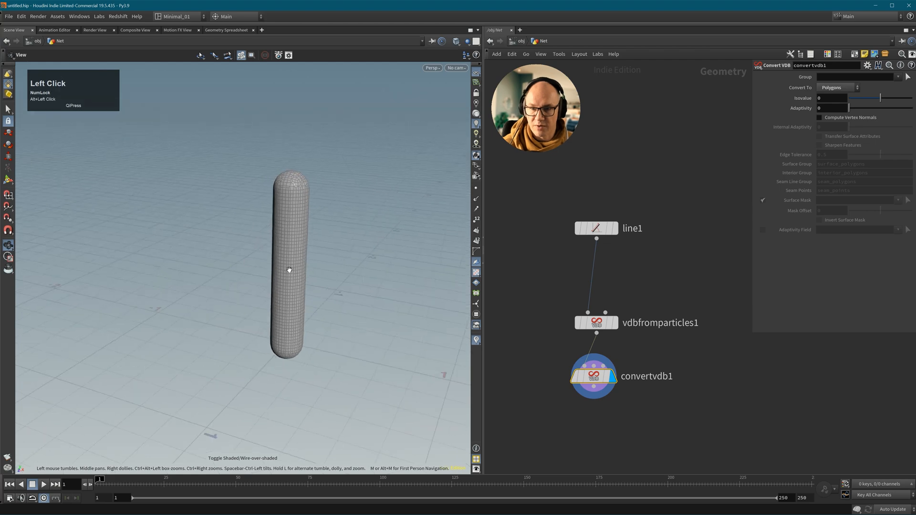
pyautogui.keyDown('alt'); pyautogui.moveTo(288, 267); pyautogui.dragTo(314, 208, button='right'); pyautogui.keyUp('alt')
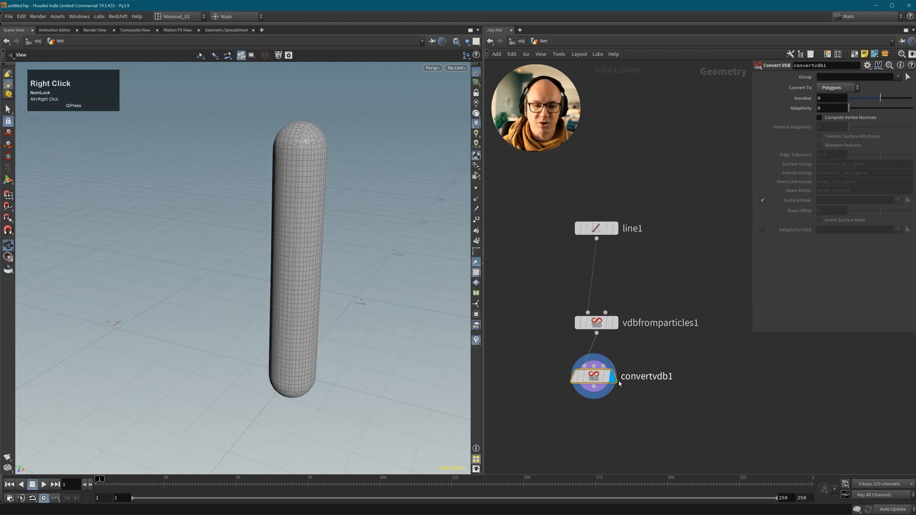
# Move the VDB from Particles and Convert VDB nodes together further down to make room below the line.
pyautogui.moveTo(719, 297); pyautogui.dragTo(561, 405)
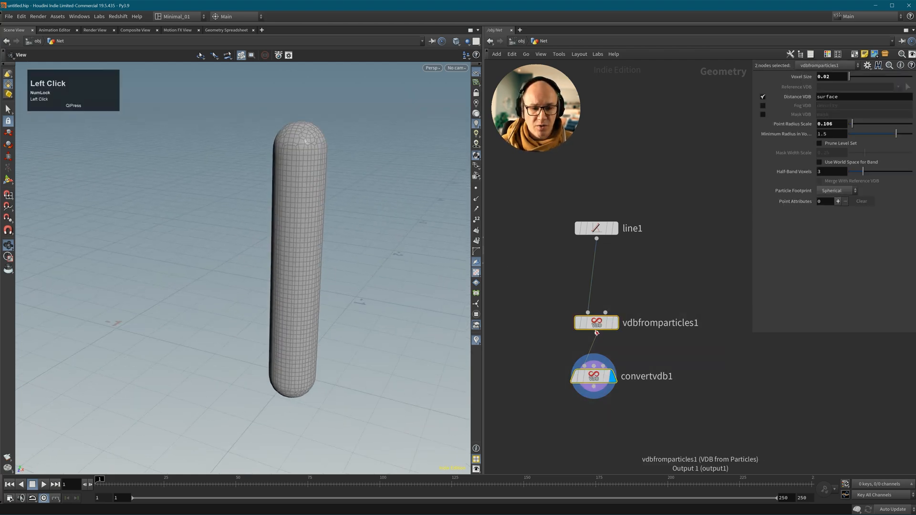
pyautogui.moveTo(596, 325); pyautogui.dragTo(590, 372)
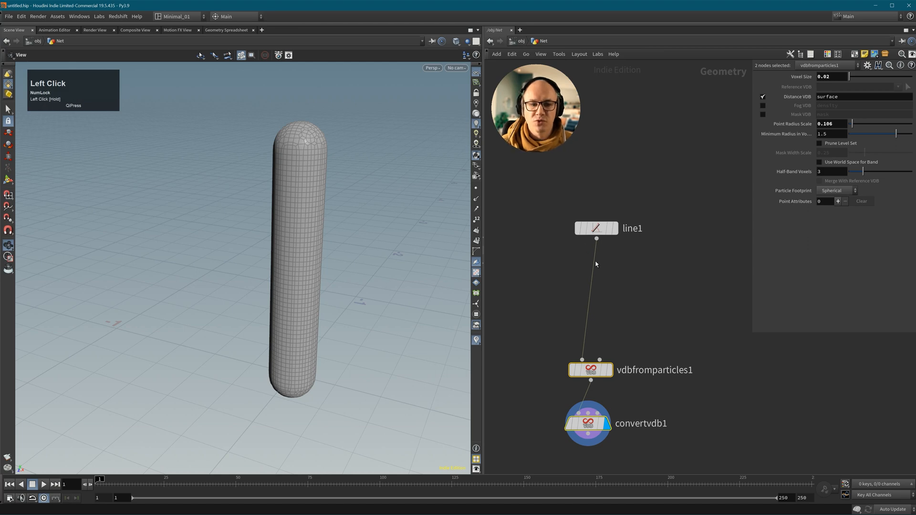
pyautogui.click(605, 269)
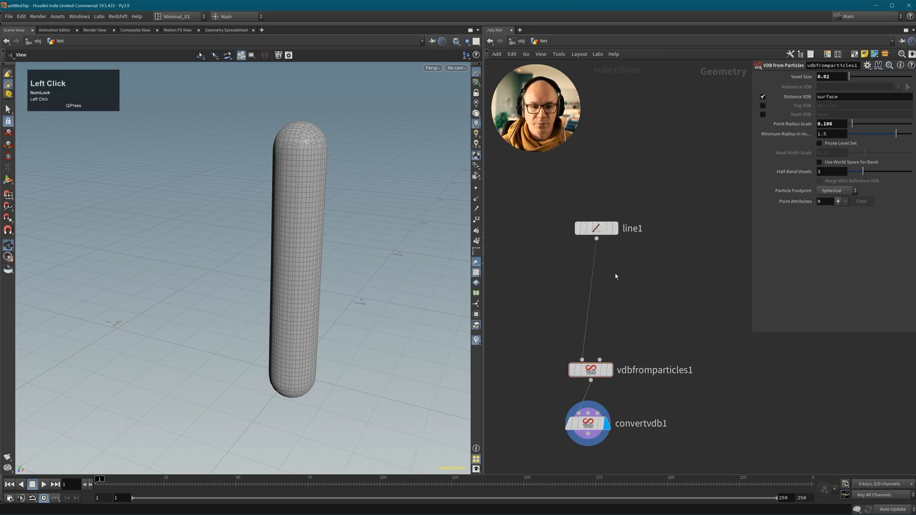
# Insert a Copy and Transform node between the line and VDB from Particles, align the line above it and display it.
pyautogui.press('Tab')
pyautogui.write('copy')
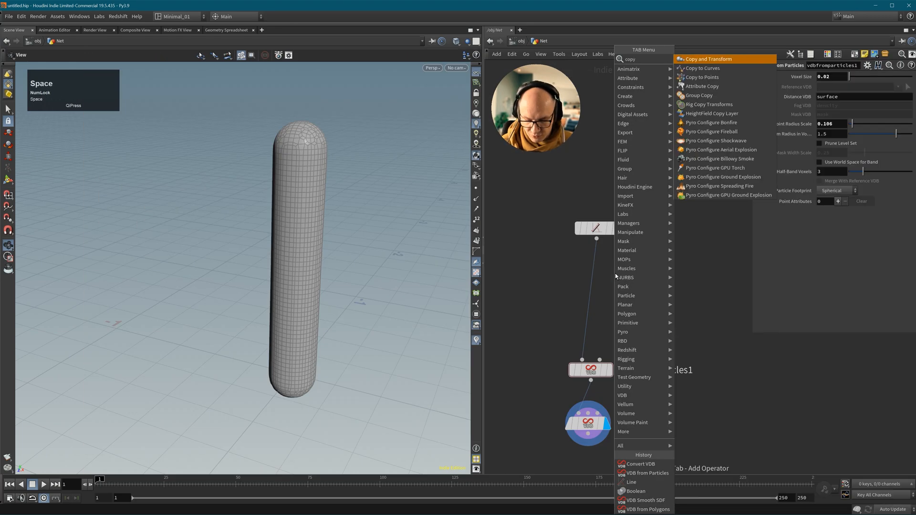
pyautogui.write(' tr')
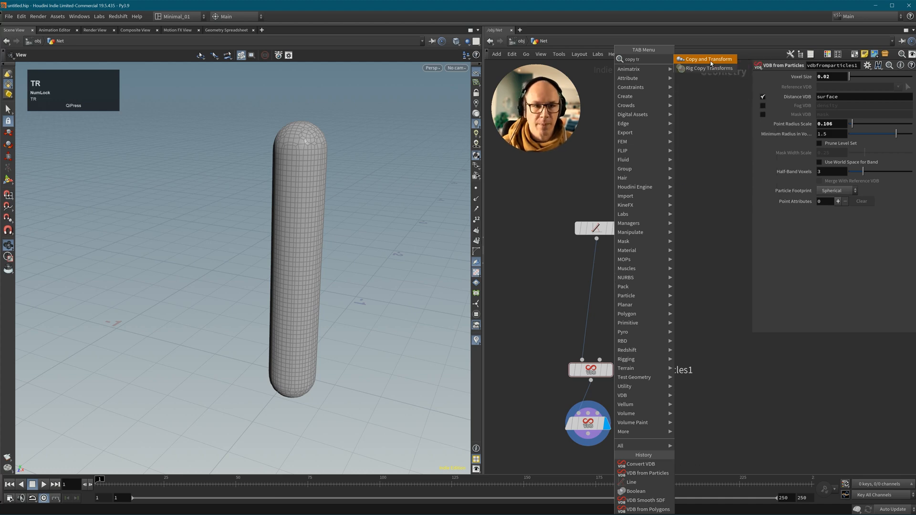
pyautogui.click(711, 59)
pyautogui.click(602, 300)
pyautogui.moveTo(602, 302); pyautogui.dragTo(594, 291)
pyautogui.moveTo(596, 230); pyautogui.dragTo(590, 244)
pyautogui.click(615, 267)
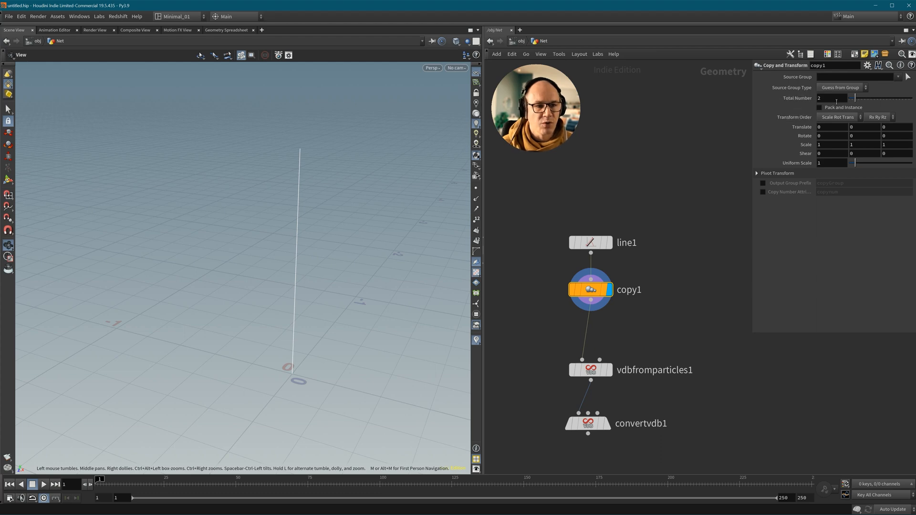
# Set the Copy and Transform node's total number of copies to 4.
pyautogui.click(821, 99)
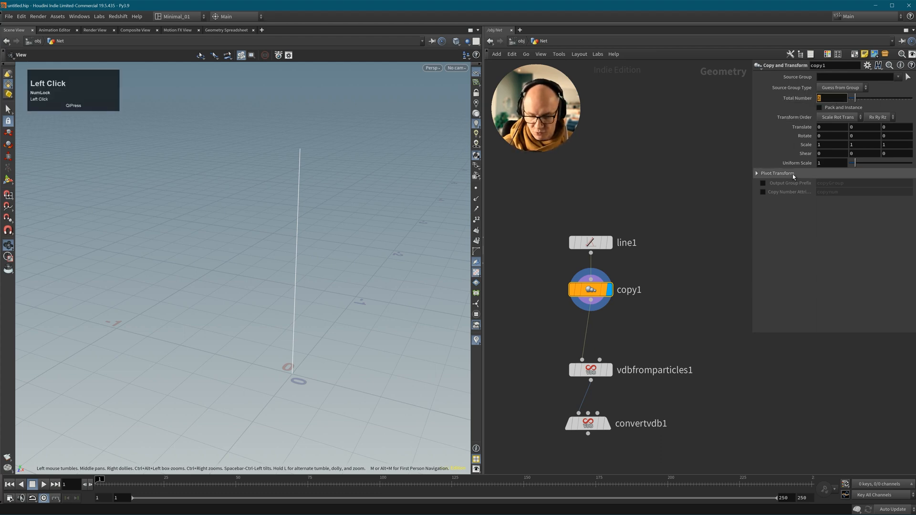
pyautogui.write('4')
pyautogui.press('Return')
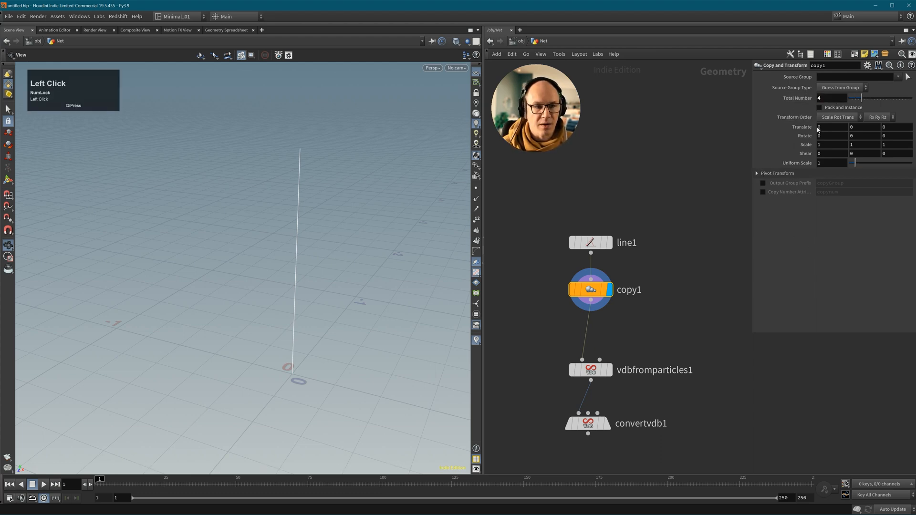
# Space the line copies along X by setting the Copy and Transform node's X translation to 0.25.
pyautogui.moveTo(794, 128); pyautogui.dragTo(914, 145, button='middle')
pyautogui.hotkey('ctrl', 'z')
pyautogui.keyDown('alt'); pyautogui.moveTo(358, 266); pyautogui.dragTo(323, 230, button='middle'); pyautogui.keyUp('alt')
pyautogui.keyDown('alt'); pyautogui.moveTo(323, 230); pyautogui.dragTo(250, 258, button='right'); pyautogui.keyUp('alt')
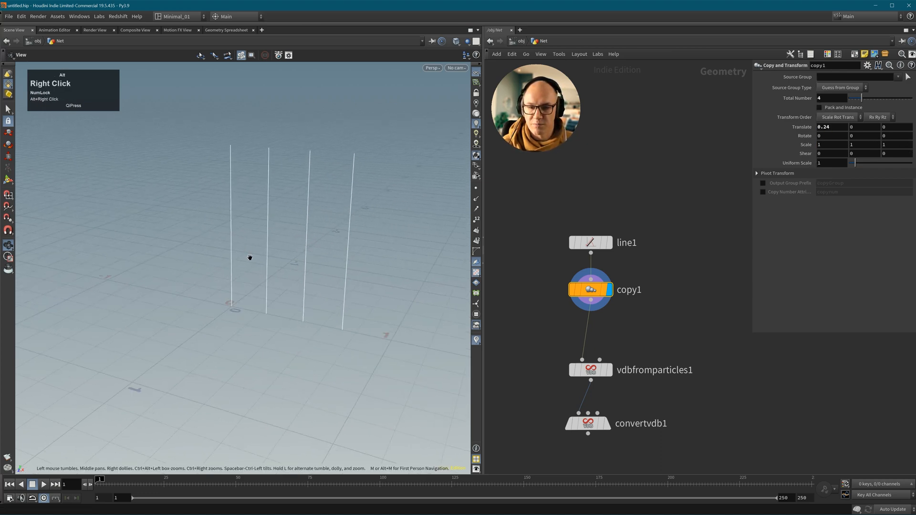
pyautogui.moveTo(250, 258); pyautogui.dragTo(282, 250)
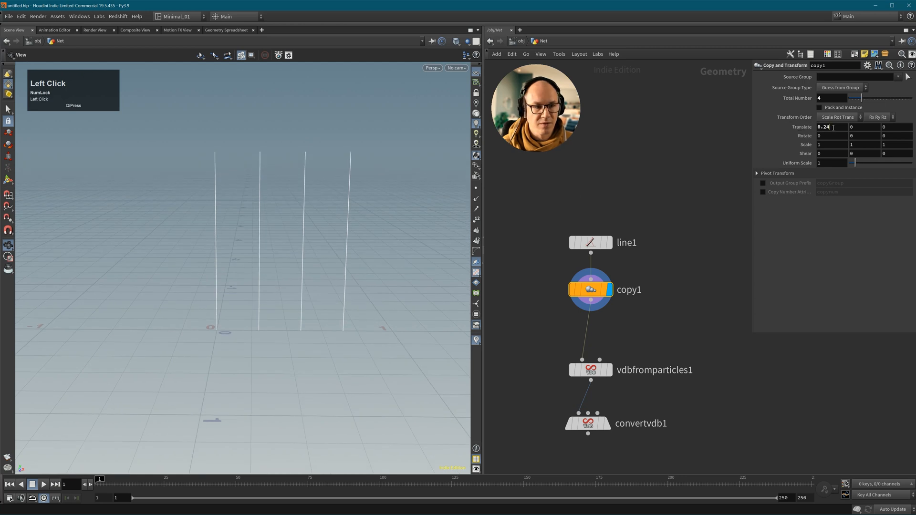
pyautogui.write('5')
pyautogui.press('Return')
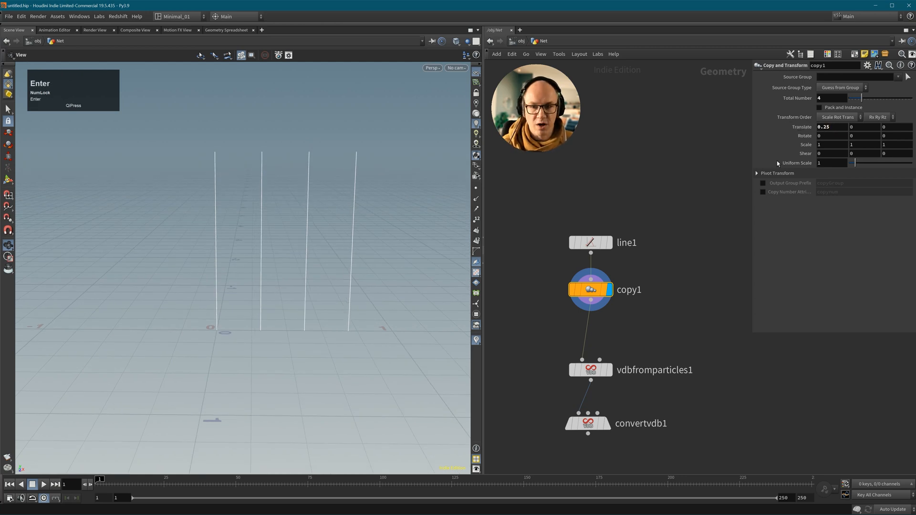
# Display the Convert VDB node and set the VDB from Particles point radius scale to 0.07.
pyautogui.moveTo(651, 425); pyautogui.dragTo(645, 394, button='middle')
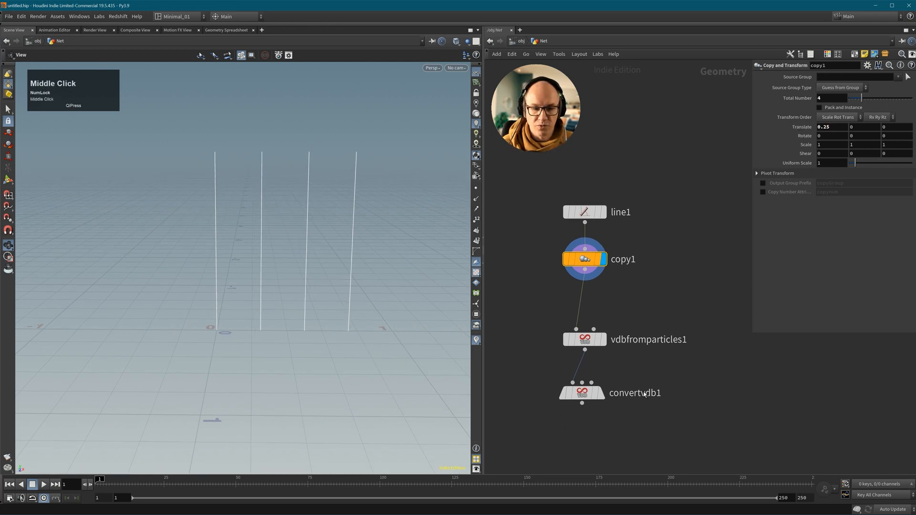
pyautogui.click(602, 398)
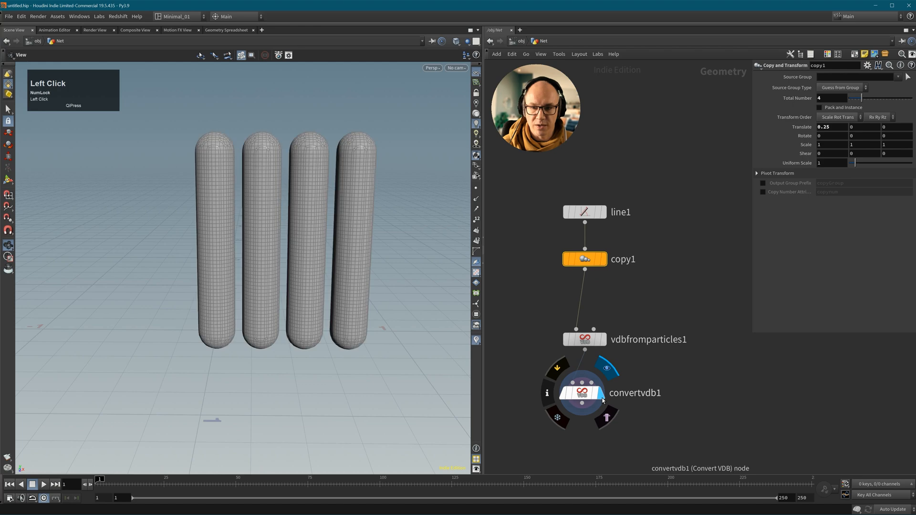
pyautogui.click(586, 340)
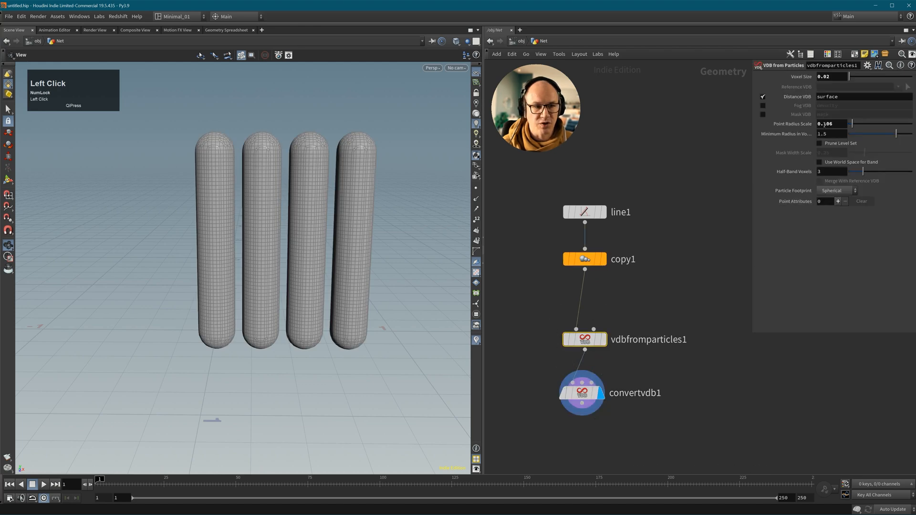
pyautogui.write('0')
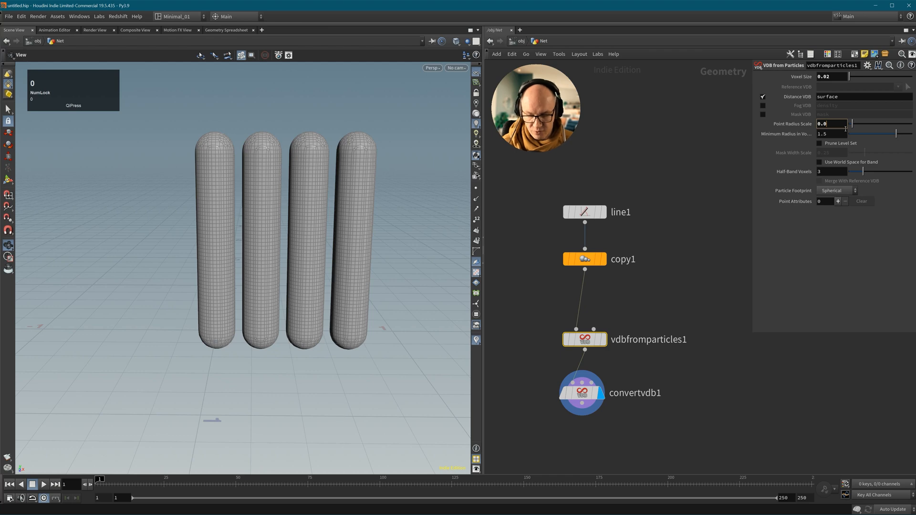
pyautogui.write('7')
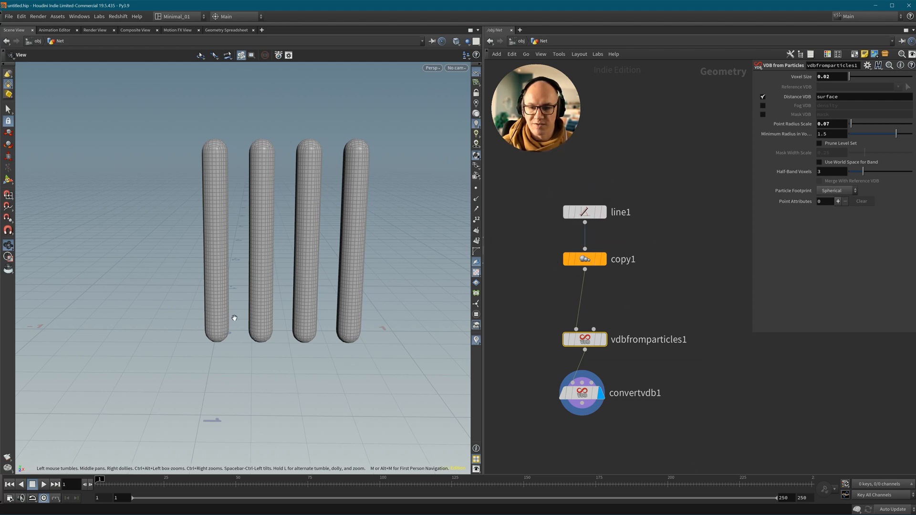
# Insert a Match Size node between Copy and Transform and VDB from Particles to center the lines, and display it.
pyautogui.press('Tab')
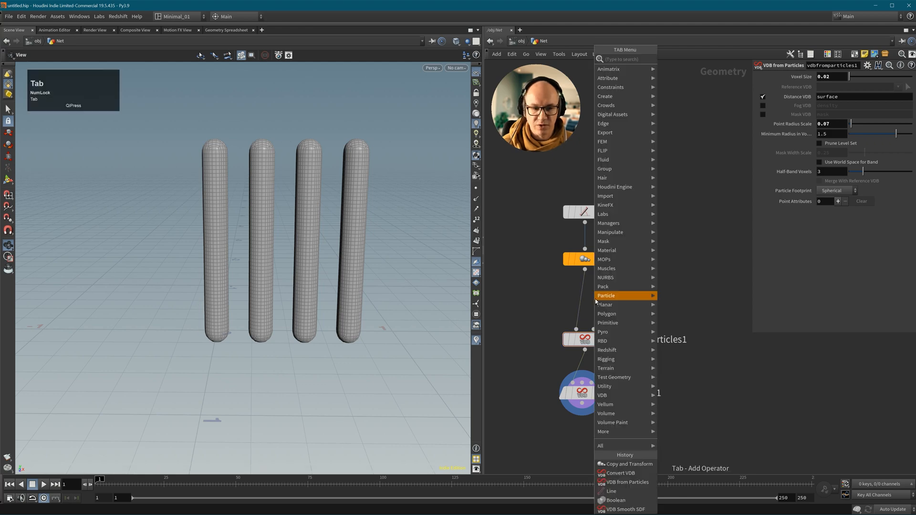
pyautogui.write('match size')
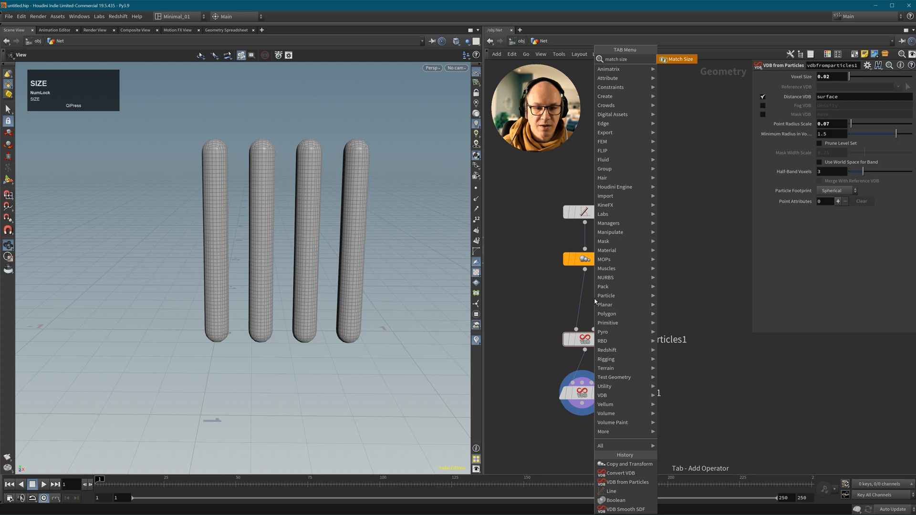
pyautogui.press('Return')
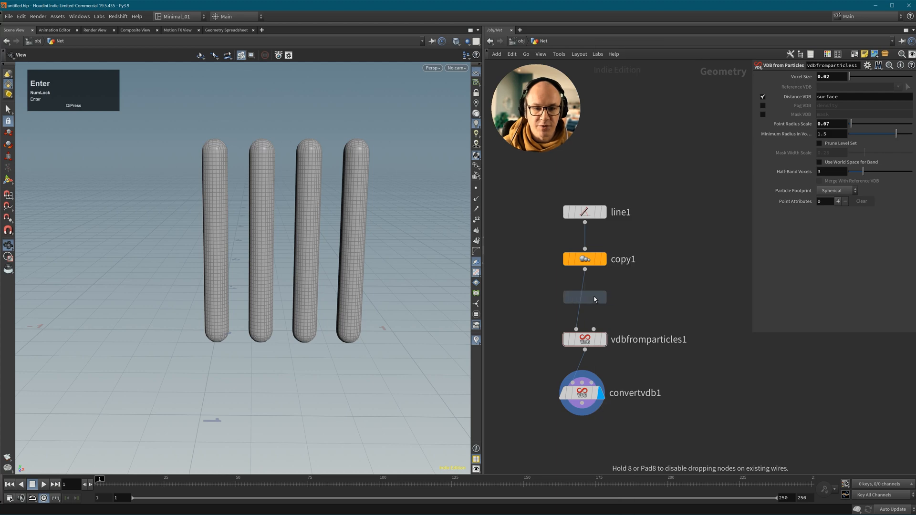
pyautogui.click(584, 299)
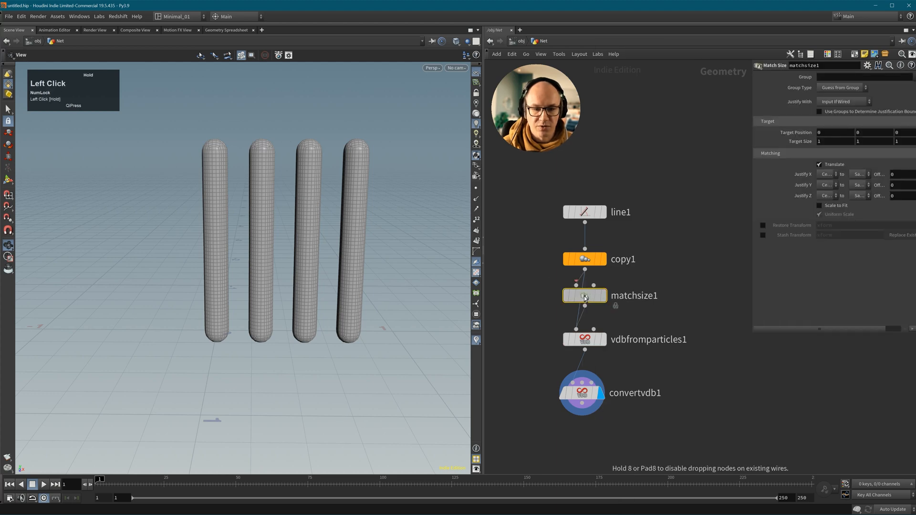
pyautogui.click(604, 302)
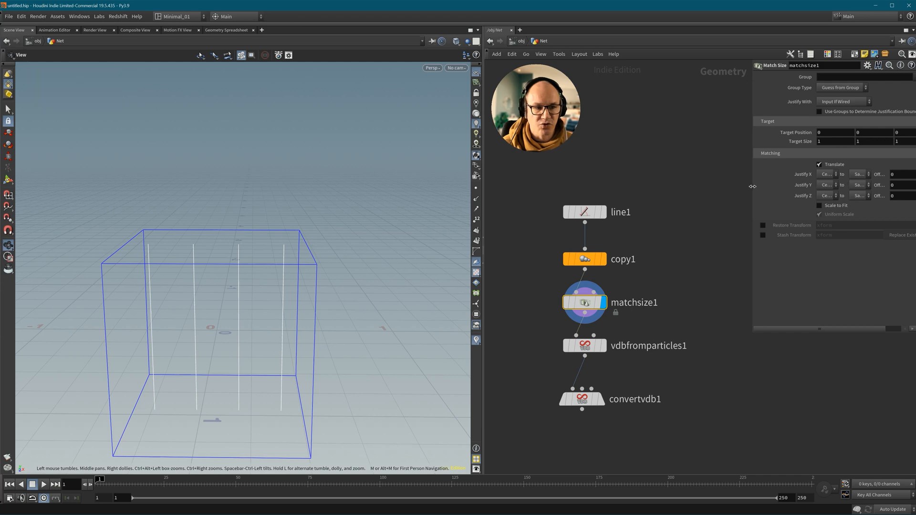
# Try Min for the Match Size node's Y justification and return it to Center.
pyautogui.moveTo(753, 189); pyautogui.dragTo(692, 189)
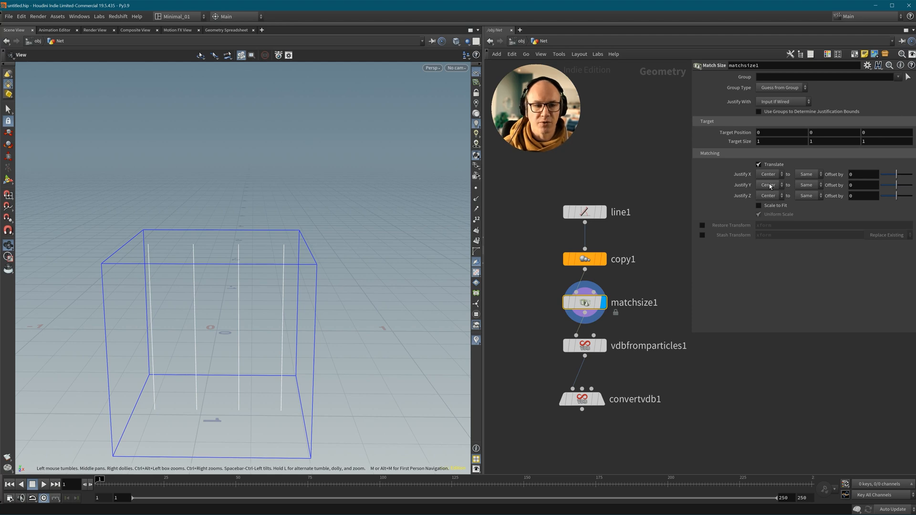
pyautogui.click(770, 186)
pyautogui.click(768, 199)
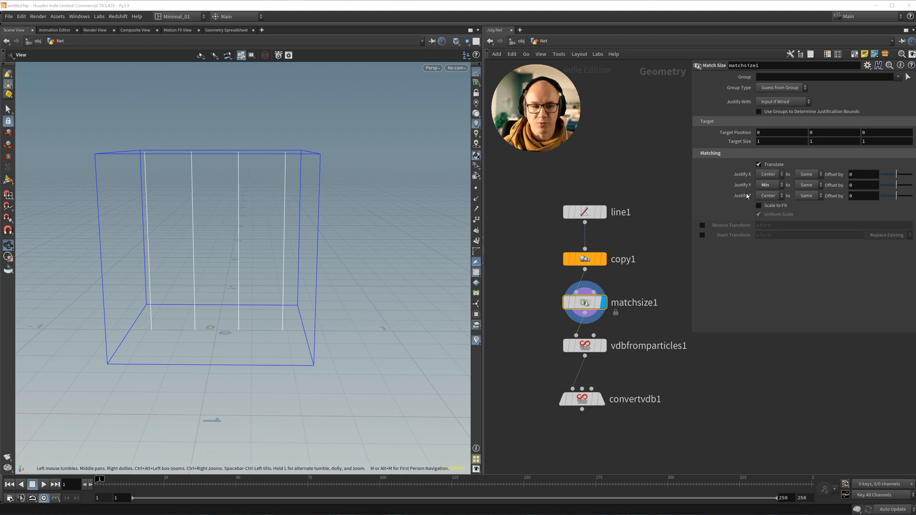
pyautogui.click(775, 188)
pyautogui.click(768, 209)
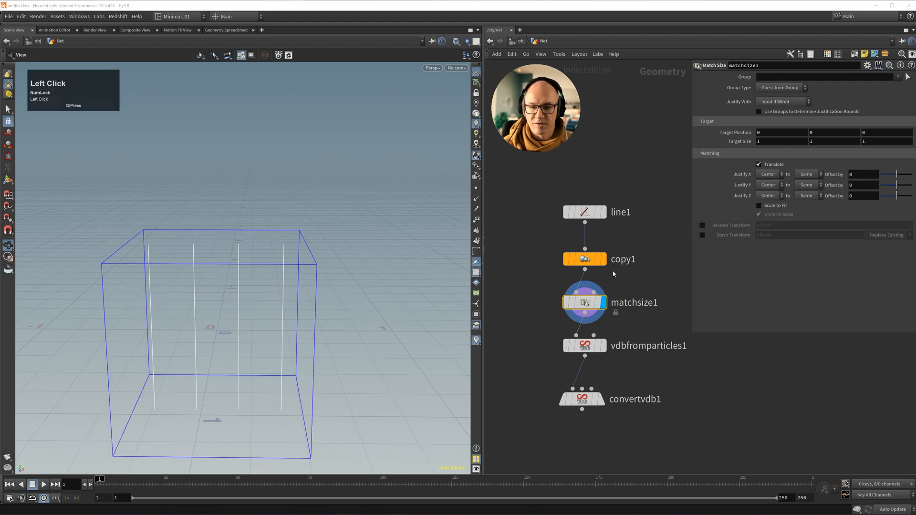
# Display the Convert VDB node to show the centered tubes.
pyautogui.click(602, 398)
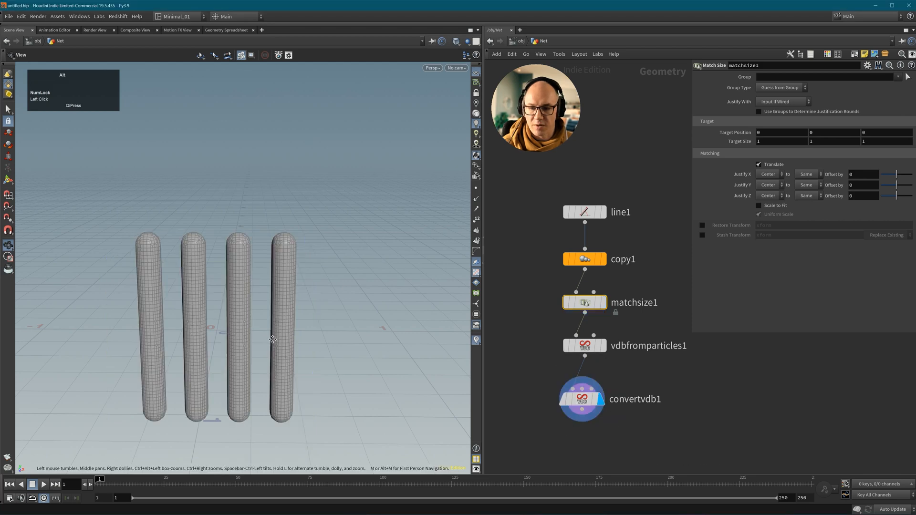
# Branch a Transform node off the Match Size node, display it and set its Z rotation to 90.
pyautogui.moveTo(647, 339); pyautogui.dragTo(609, 321, button='middle')
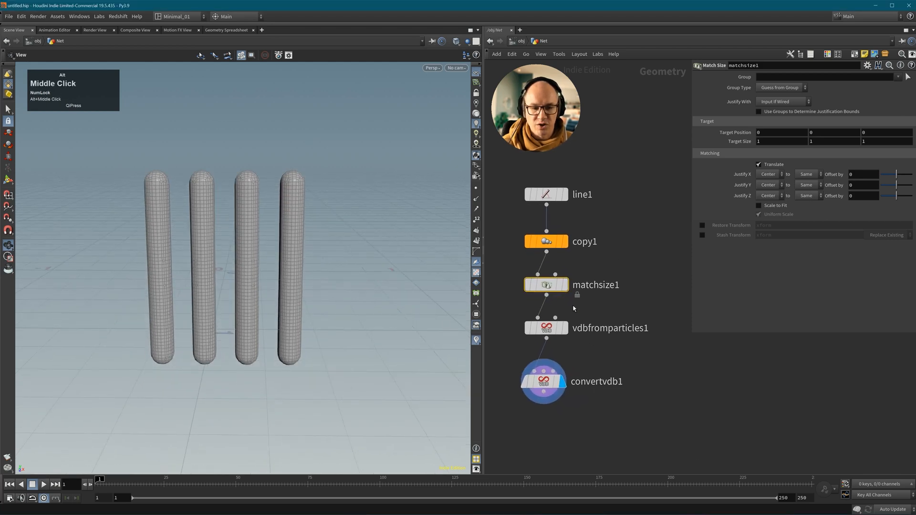
pyautogui.click(546, 296)
pyautogui.press('Tab')
pyautogui.write('trams')
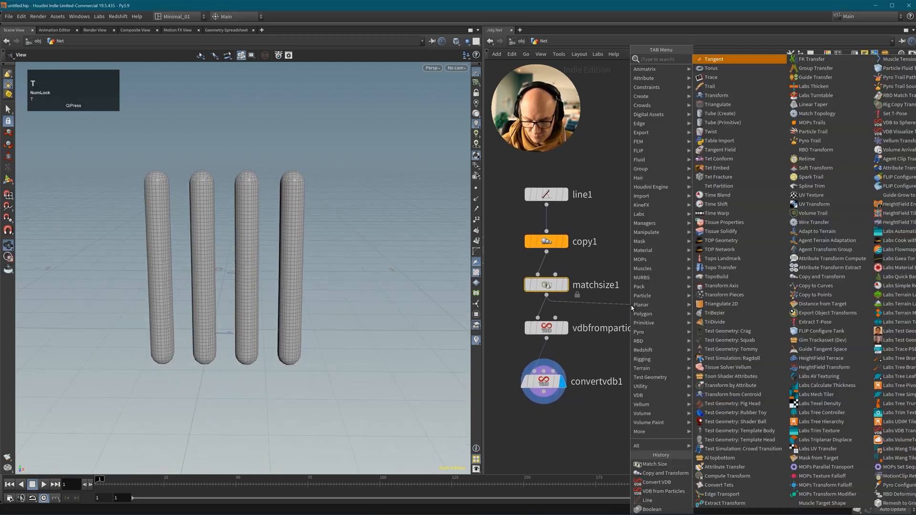
pyautogui.press('BackSpace')
pyautogui.press('BackSpace')
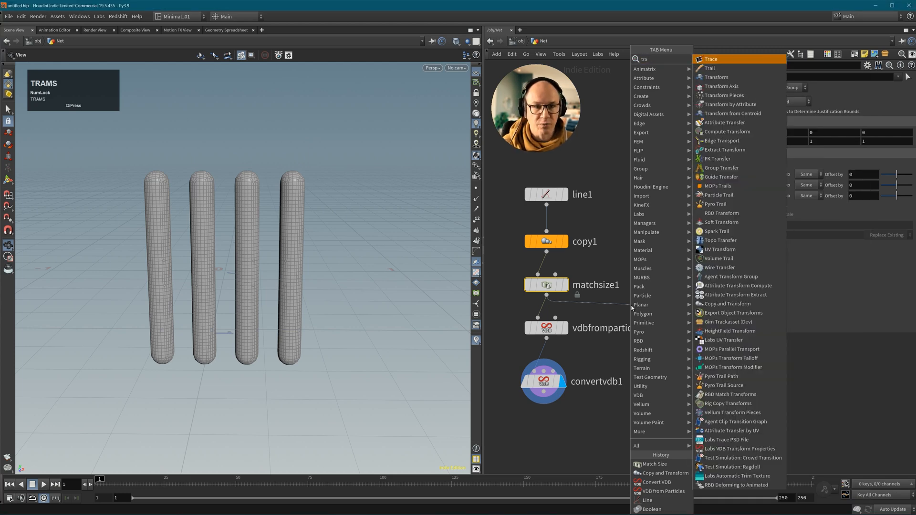
pyautogui.press('Down')
pyautogui.press('Down')
pyautogui.press('Return')
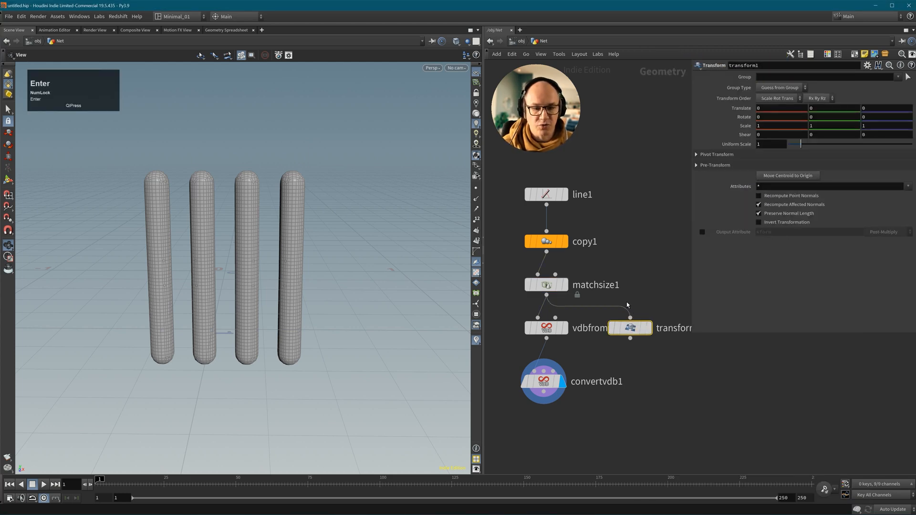
pyautogui.click(650, 327)
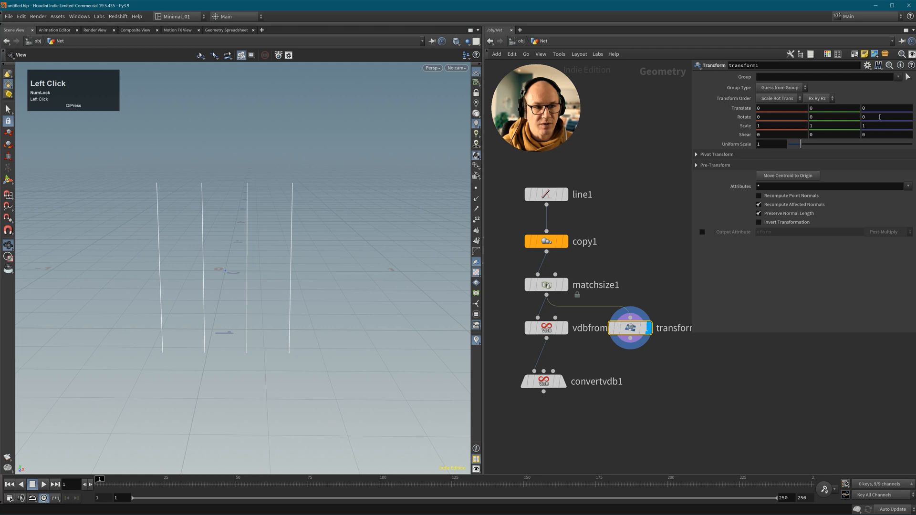
pyautogui.write('90')
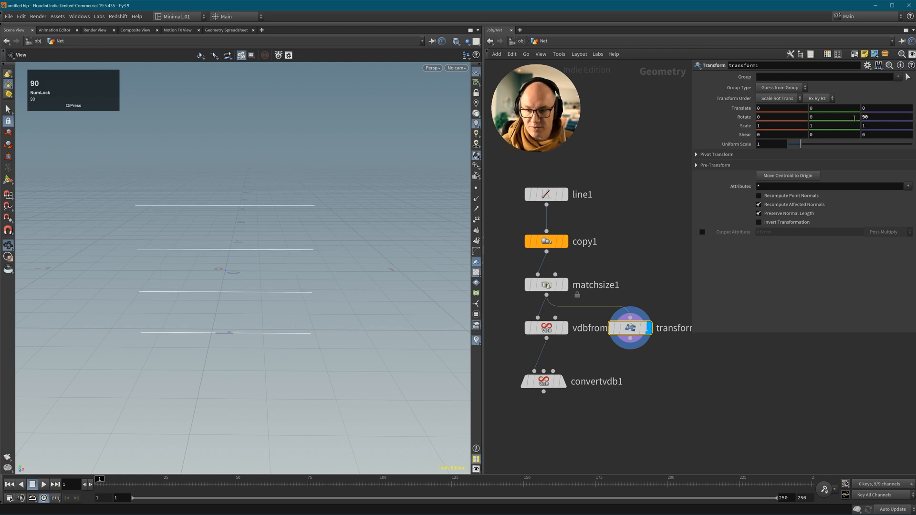
# Merge the Match Size and Transform outputs and feed the merge into VDB from Particles, moving the VDB nodes down to make room.
pyautogui.moveTo(496, 324); pyautogui.dragTo(552, 399)
pyautogui.moveTo(545, 330); pyautogui.dragTo(546, 379)
pyautogui.moveTo(507, 285); pyautogui.dragTo(620, 341)
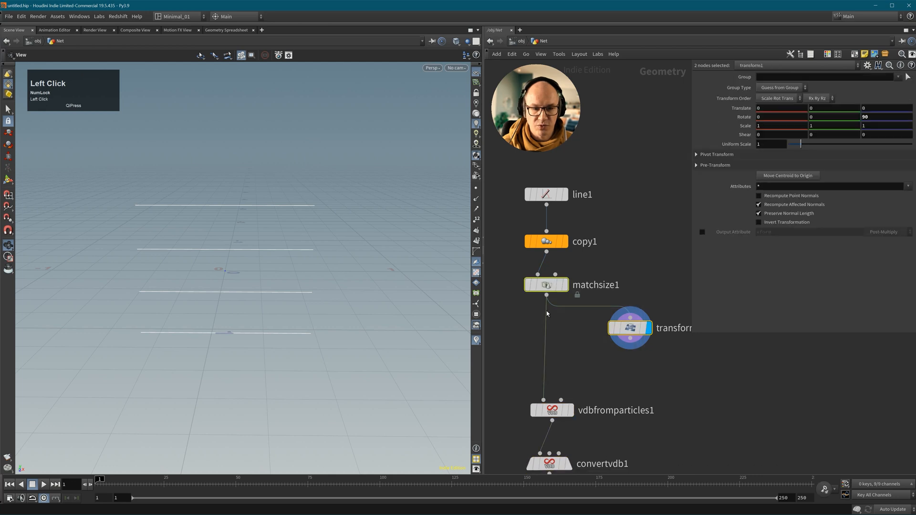
pyautogui.keyDown('alt'); pyautogui.moveTo(546, 296); pyautogui.dragTo(567, 359); pyautogui.keyUp('alt')
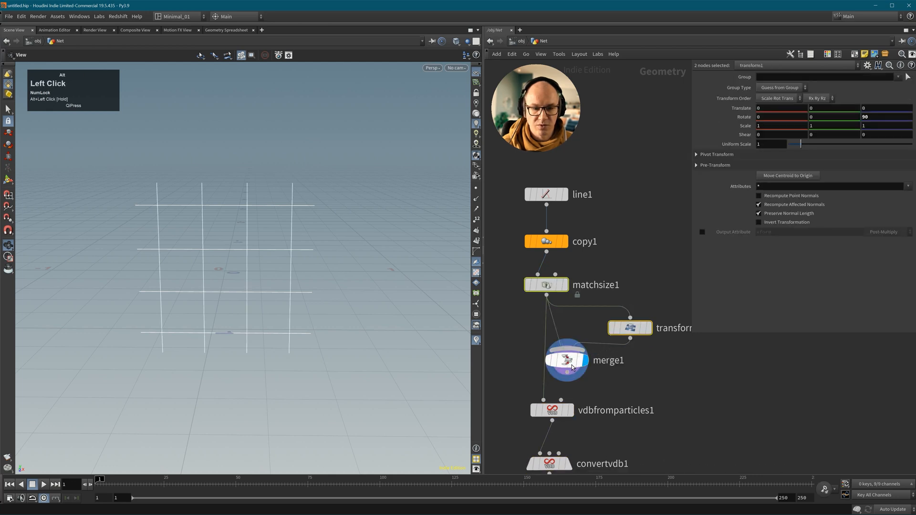
pyautogui.click(544, 399)
pyautogui.moveTo(549, 402); pyautogui.dragTo(541, 296, button='middle')
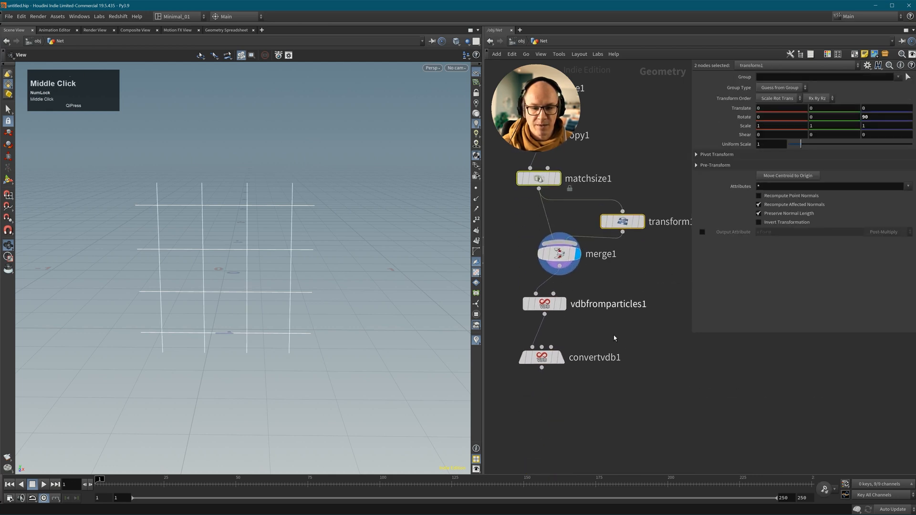
# Display the Convert VDB node to show the crossed tubes as a polygon net.
pyautogui.click(560, 357)
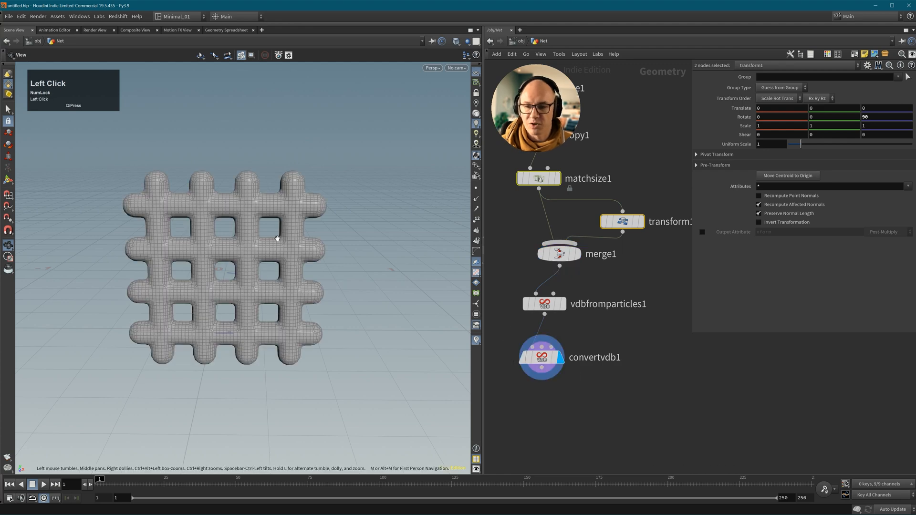
pyautogui.keyDown('alt'); pyautogui.moveTo(240, 233); pyautogui.dragTo(308, 233, button='right'); pyautogui.keyUp('alt')
pyautogui.keyDown('alt'); pyautogui.moveTo(309, 233); pyautogui.dragTo(275, 219); pyautogui.keyUp('alt')
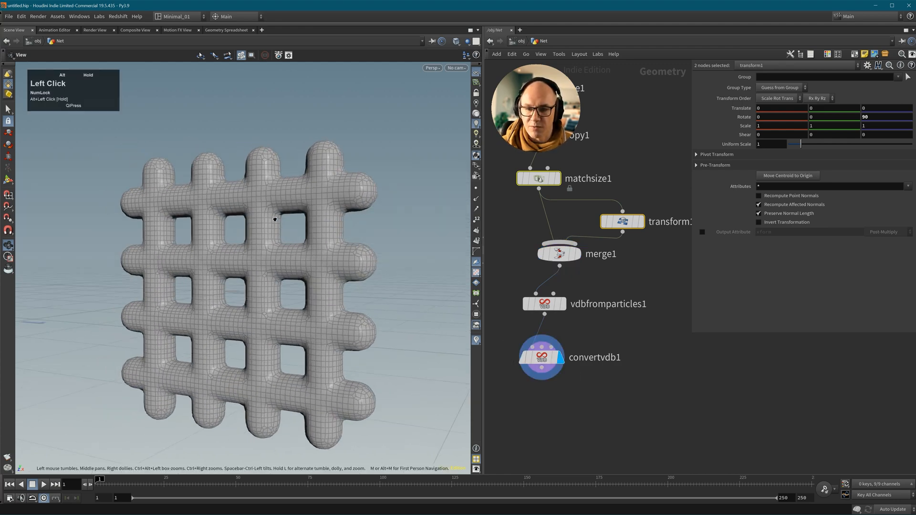
# Set the VDB from Particles voxel size to 0.01.
pyautogui.click(544, 304)
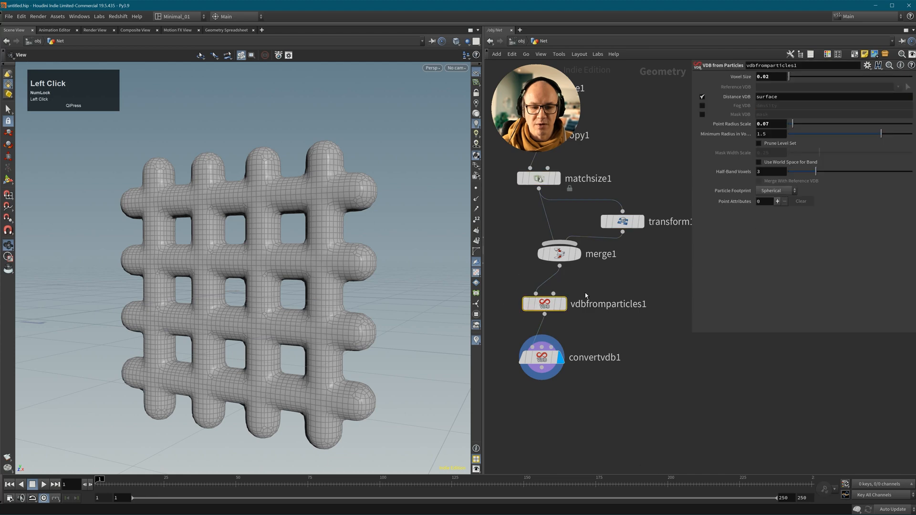
pyautogui.doubleClick(770, 76)
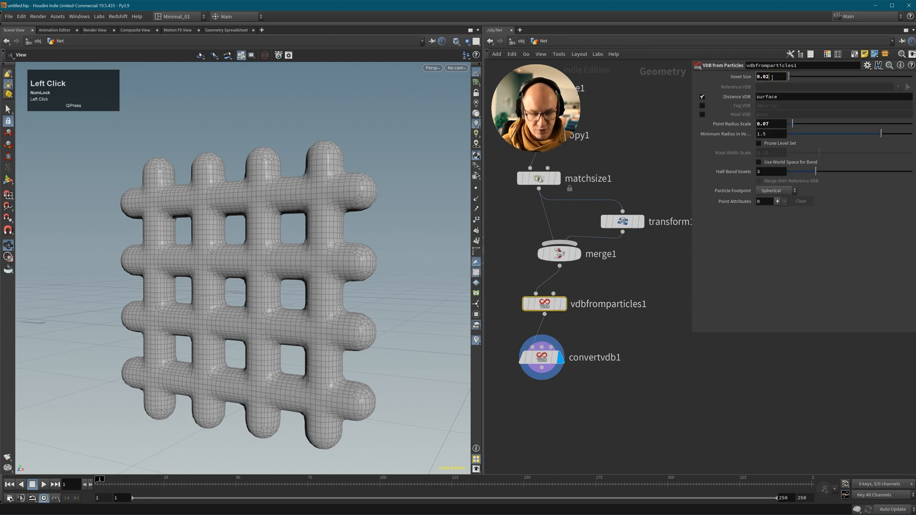
pyautogui.write('0.01')
pyautogui.press('Return')
# Insert a VDB Smooth SDF node between VDB from Particles and Convert VDB, and turn off the wireframe overlay.
pyautogui.moveTo(538, 372); pyautogui.dragTo(540, 405)
pyautogui.press('Tab')
pyautogui.write('vdb smoo')
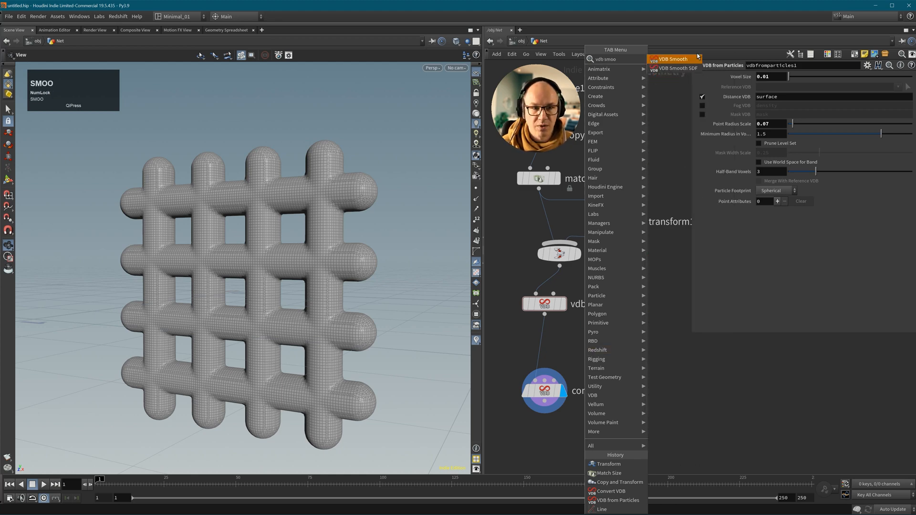
pyautogui.click(677, 68)
pyautogui.click(553, 352)
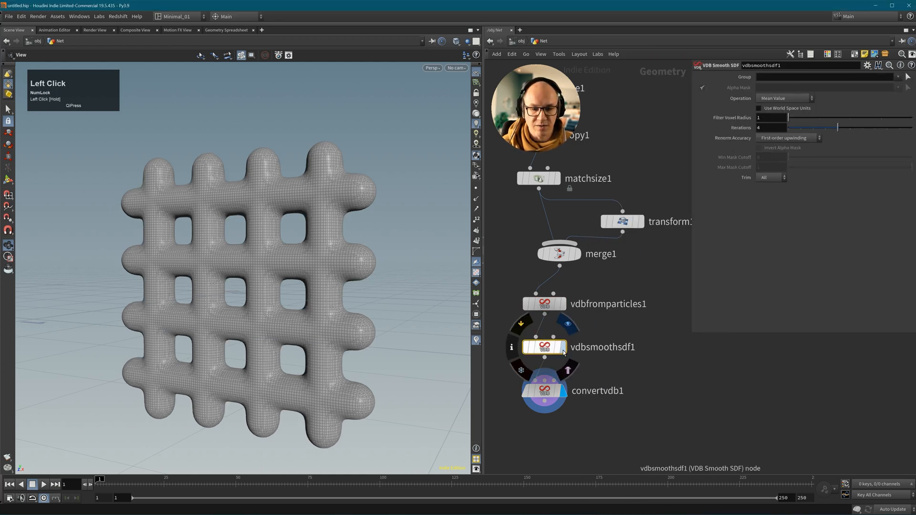
pyautogui.moveTo(288, 241)
pyautogui.keyDown('alt'); pyautogui.mouseDown()
pyautogui.moveTo(247, 260)
pyautogui.moveTo(231, 231)
pyautogui.moveTo(286, 233)
pyautogui.moveTo(169, 241)
pyautogui.moveTo(287, 235)
pyautogui.mouseUp(); pyautogui.keyUp('alt')
pyautogui.hotkey('shift', 'w')
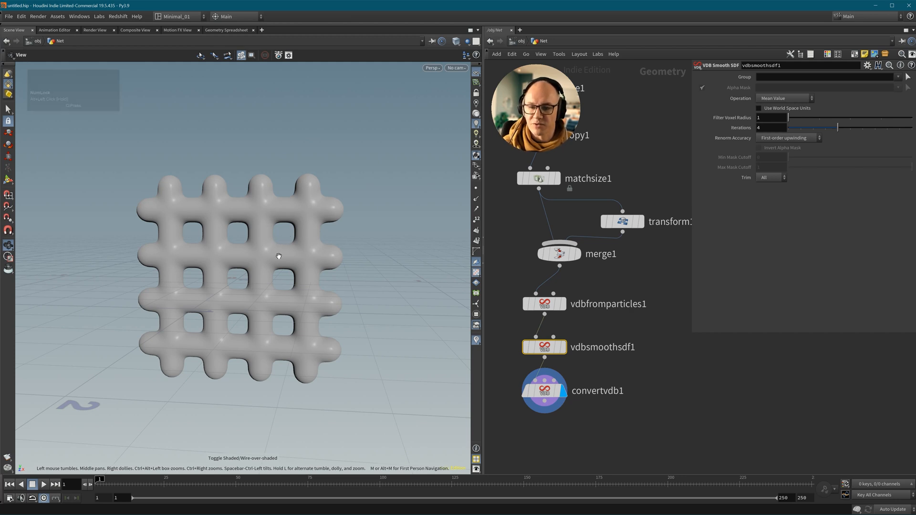
# At object level, move the Net back along Z to about -0.84 and place its node directly below Tubes_Cross.
pyautogui.click(639, 409)
pyautogui.press('u')
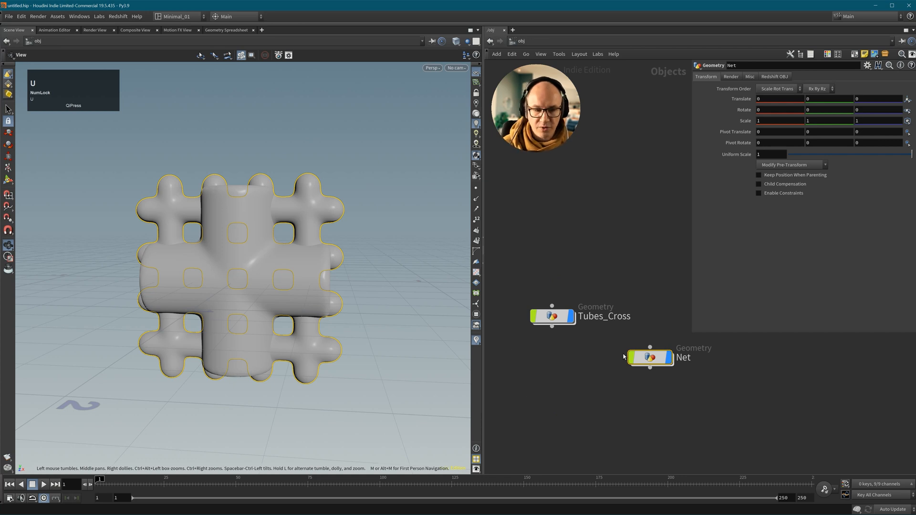
pyautogui.click(649, 358)
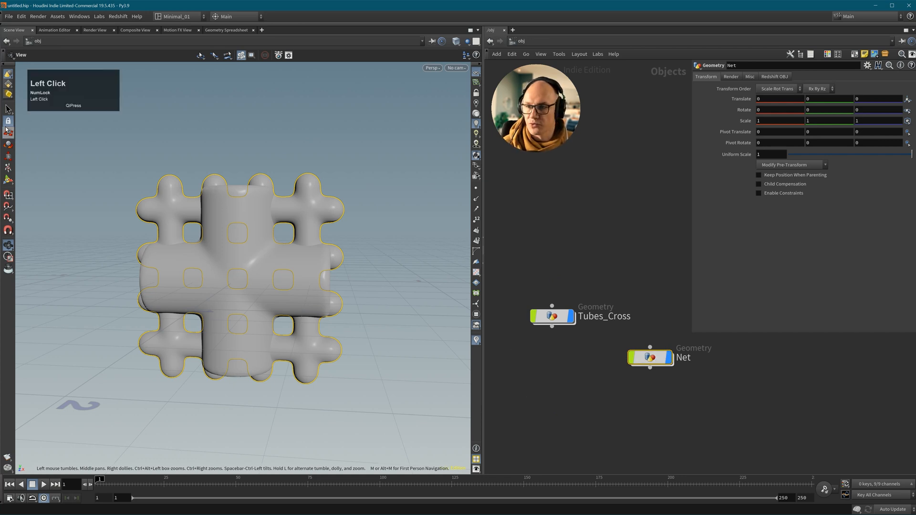
pyautogui.click(8, 179)
pyautogui.keyDown('alt'); pyautogui.moveTo(316, 265); pyautogui.dragTo(368, 205); pyautogui.keyUp('alt')
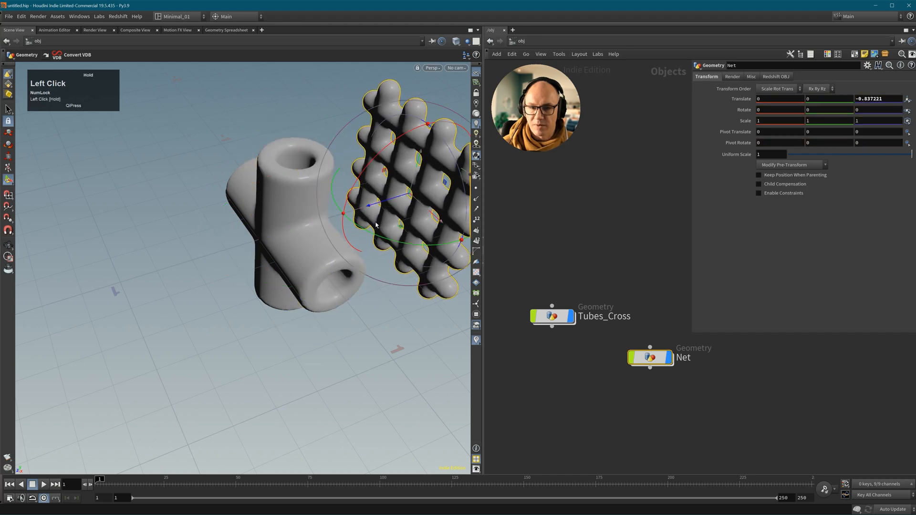
pyautogui.keyDown('alt'); pyautogui.moveTo(410, 210); pyautogui.dragTo(218, 290, button='middle'); pyautogui.keyUp('alt')
pyautogui.keyDown('alt'); pyautogui.moveTo(220, 289); pyautogui.dragTo(313, 306); pyautogui.keyUp('alt')
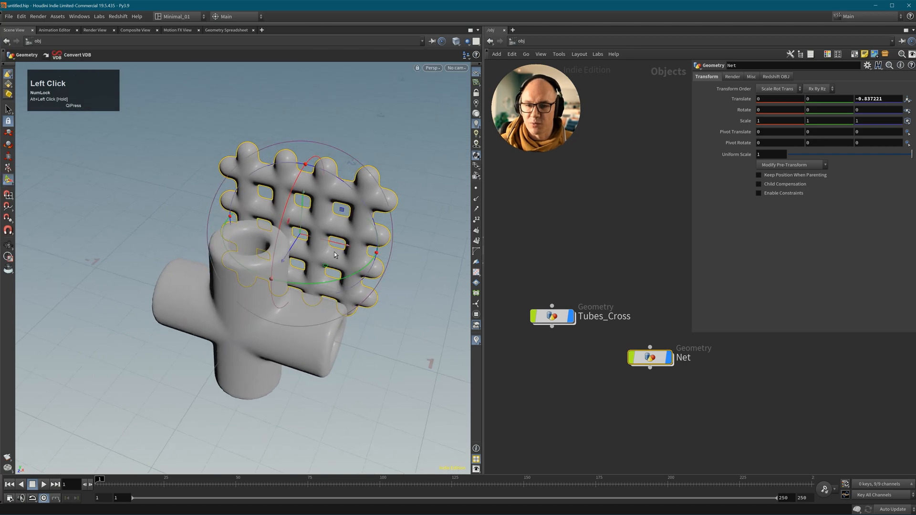
pyautogui.keyDown('alt'); pyautogui.moveTo(337, 244); pyautogui.dragTo(286, 242, button='middle'); pyautogui.keyUp('alt')
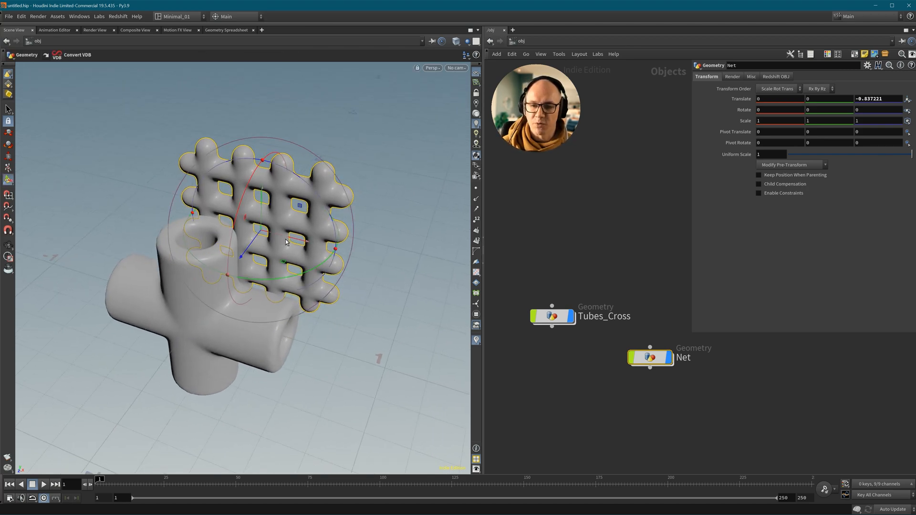
pyautogui.moveTo(654, 357); pyautogui.dragTo(556, 368)
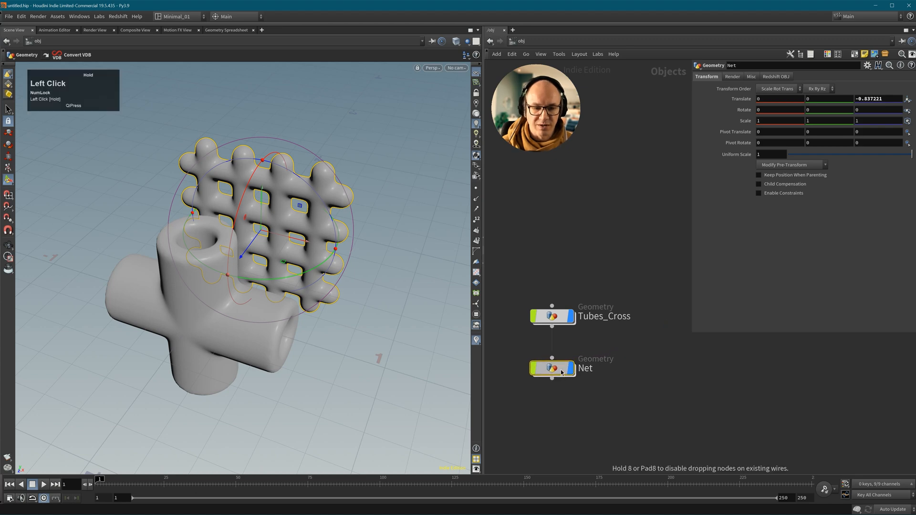
# Add a new Geometry object beside the existing ones and name it Platonic.
pyautogui.moveTo(637, 369); pyautogui.dragTo(609, 330, button='middle')
pyautogui.press('Tab')
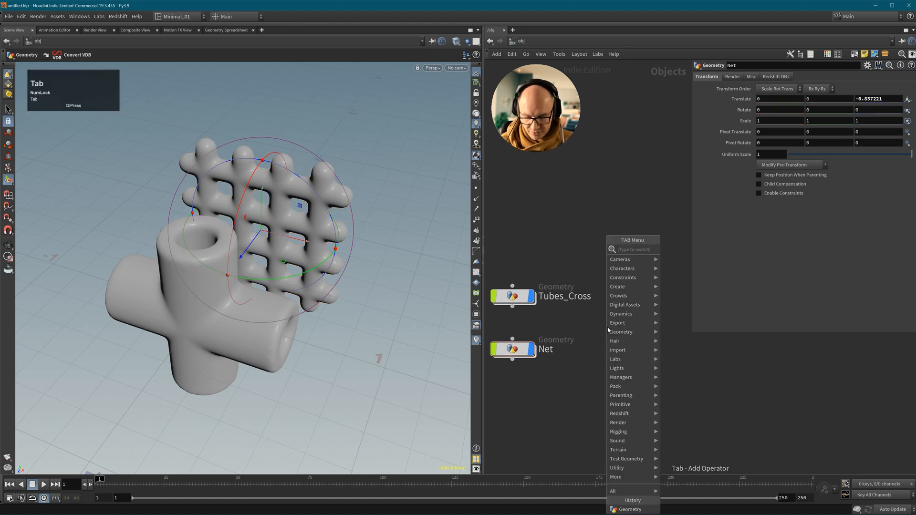
pyautogui.write('geo')
pyautogui.press('Return')
pyautogui.click(608, 325)
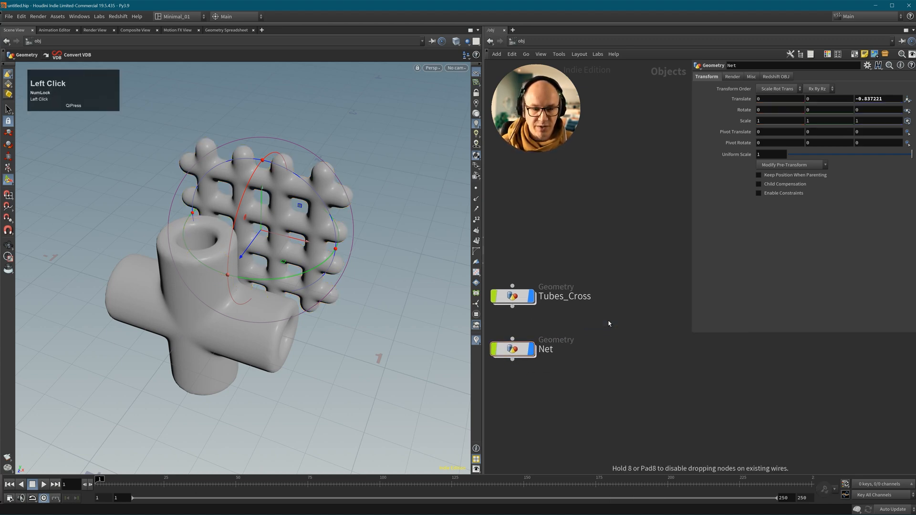
pyautogui.doubleClick(653, 320)
pyautogui.write('Pla')
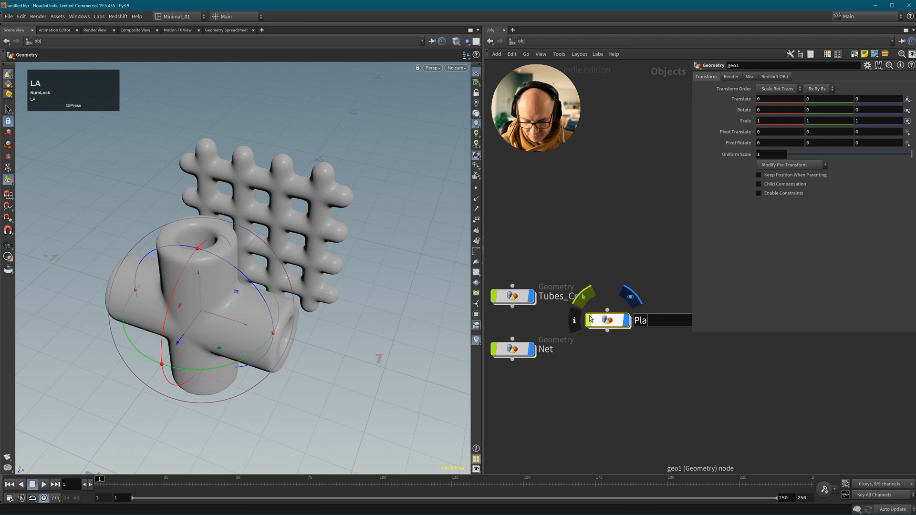
pyautogui.write('tonic')
pyautogui.press('Return')
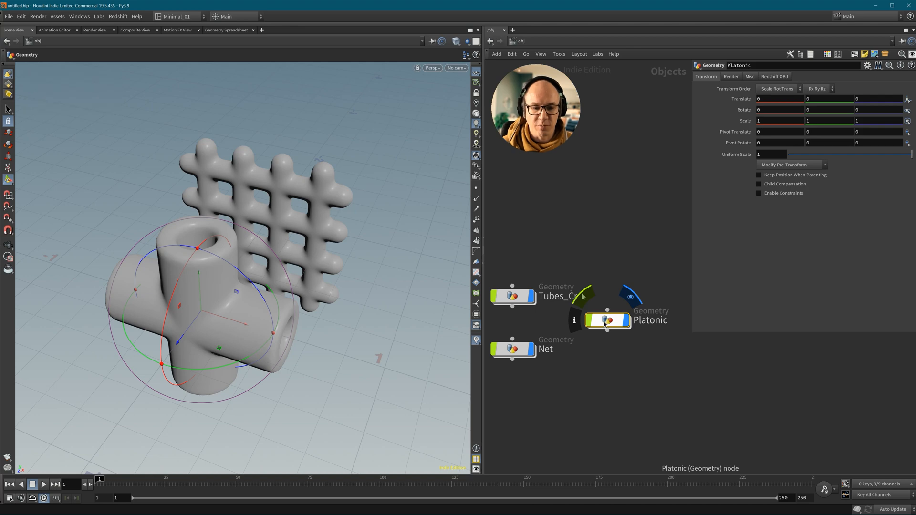
# Add a Platonic Solids node inside the Platonic object and frame the solid in the view.
pyautogui.doubleClick(605, 322)
pyautogui.middleClick(604, 340)
pyautogui.click(592, 339)
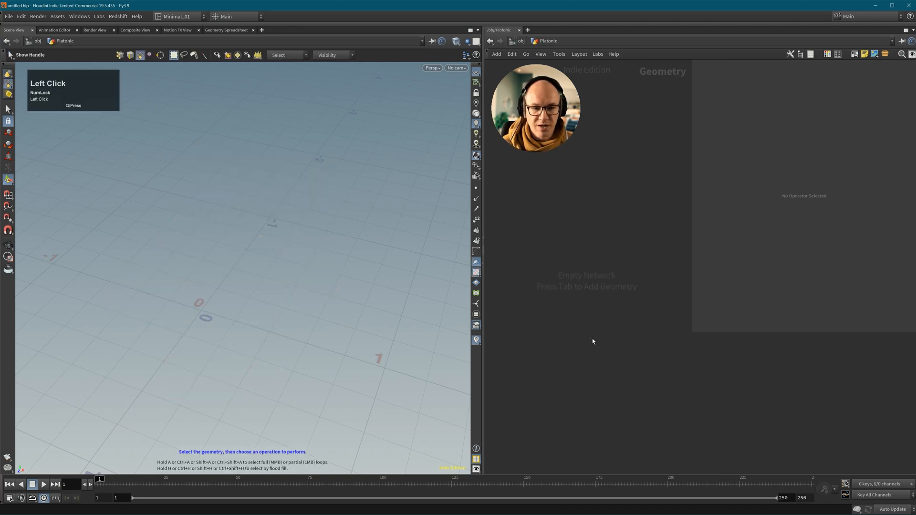
pyautogui.press('Tab')
pyautogui.write('plat')
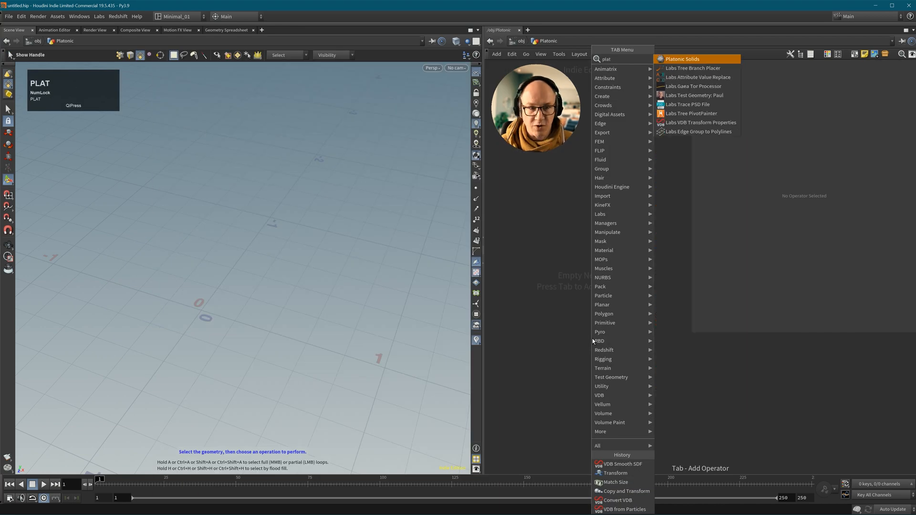
pyautogui.click(682, 59)
pyautogui.click(585, 269)
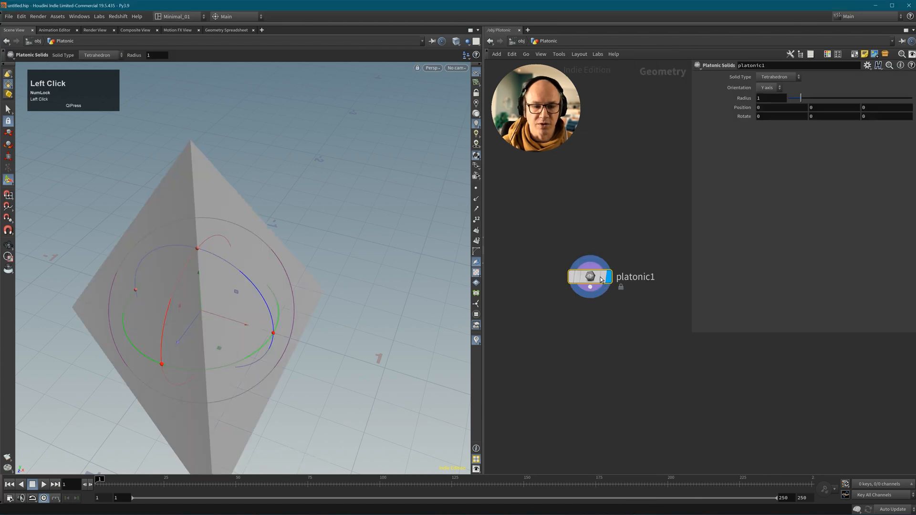
pyautogui.keyDown('alt'); pyautogui.moveTo(229, 302); pyautogui.dragTo(276, 296); pyautogui.keyUp('alt')
pyautogui.keyDown('alt'); pyautogui.moveTo(276, 297); pyautogui.dragTo(183, 329, button='right'); pyautogui.keyUp('alt')
pyautogui.keyDown('alt'); pyautogui.moveTo(183, 329); pyautogui.dragTo(264, 311, button='middle'); pyautogui.keyUp('alt')
pyautogui.keyDown('alt'); pyautogui.moveTo(265, 311); pyautogui.dragTo(285, 314); pyautogui.keyUp('alt')
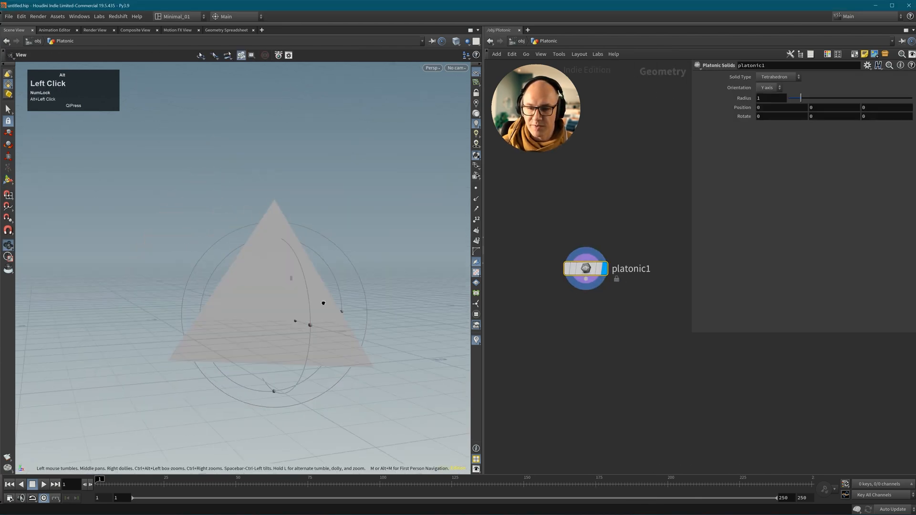
pyautogui.press('Return')
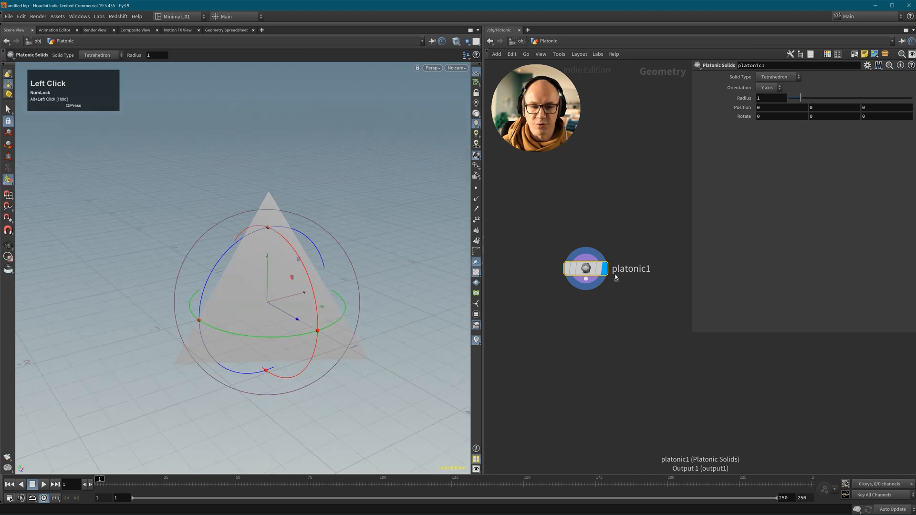
# Try the Octahedron, Icosahedron and Soccer Ball solid types, and set the Platonic Solids node to Utah Teapot.
pyautogui.click(778, 77)
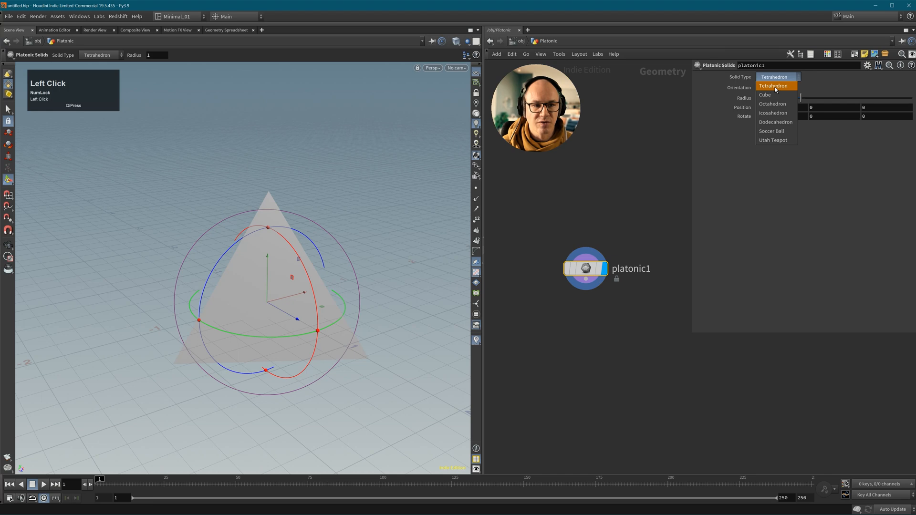
pyautogui.click(775, 104)
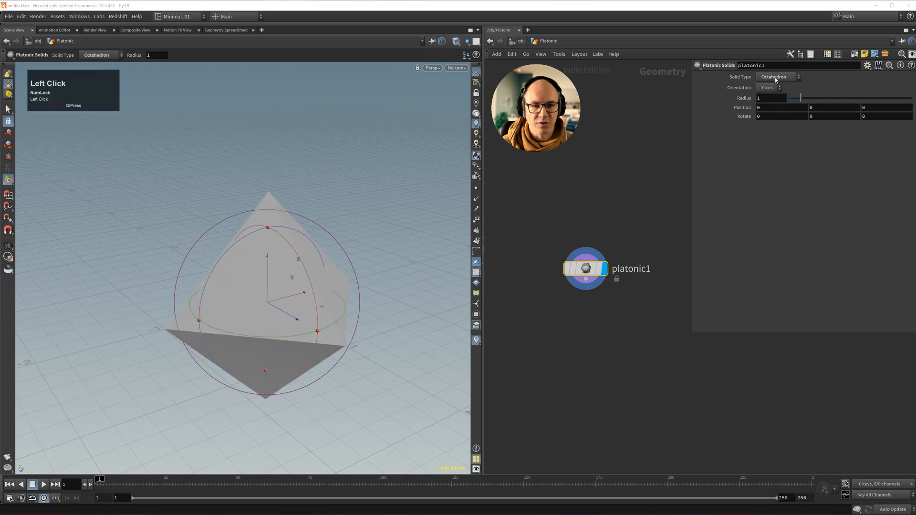
pyautogui.click(775, 76)
pyautogui.click(782, 105)
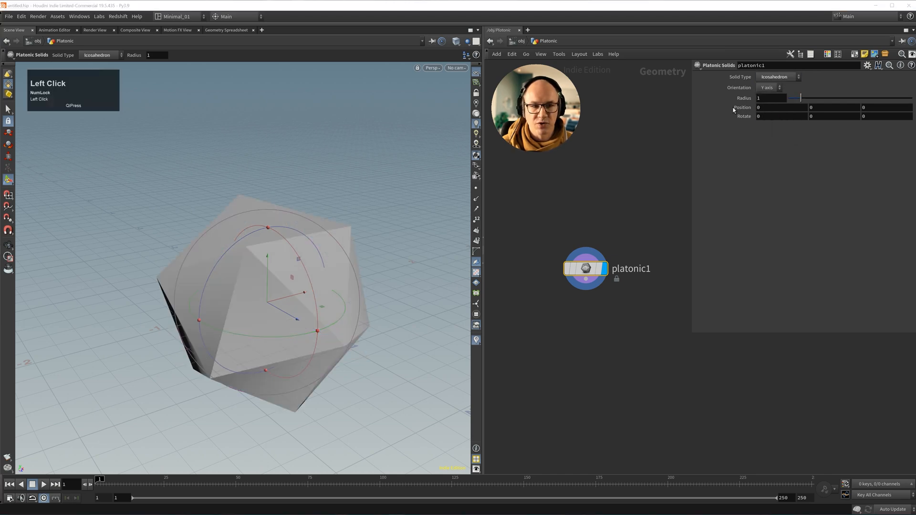
pyautogui.click(782, 77)
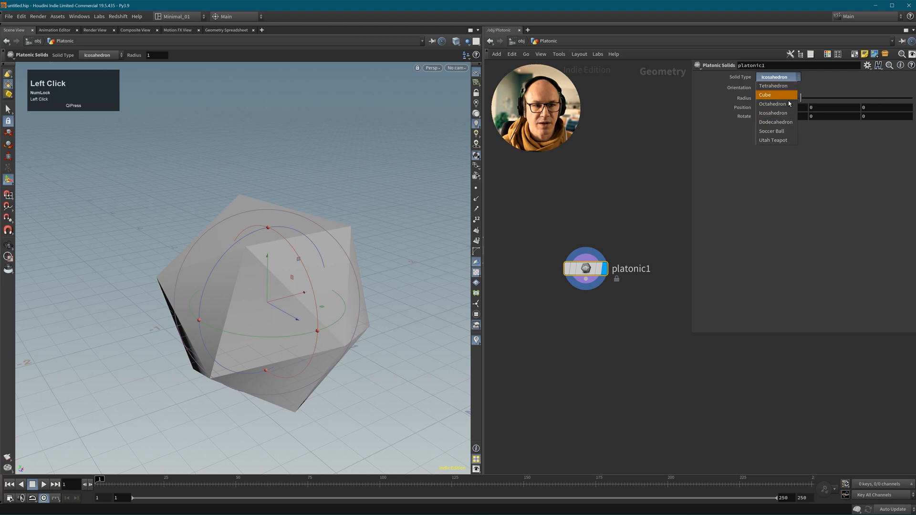
pyautogui.click(780, 131)
pyautogui.moveTo(302, 278)
pyautogui.keyDown('alt'); pyautogui.mouseDown()
pyautogui.moveTo(360, 300)
pyautogui.moveTo(291, 269)
pyautogui.mouseUp(); pyautogui.keyUp('alt')
pyautogui.click(769, 78)
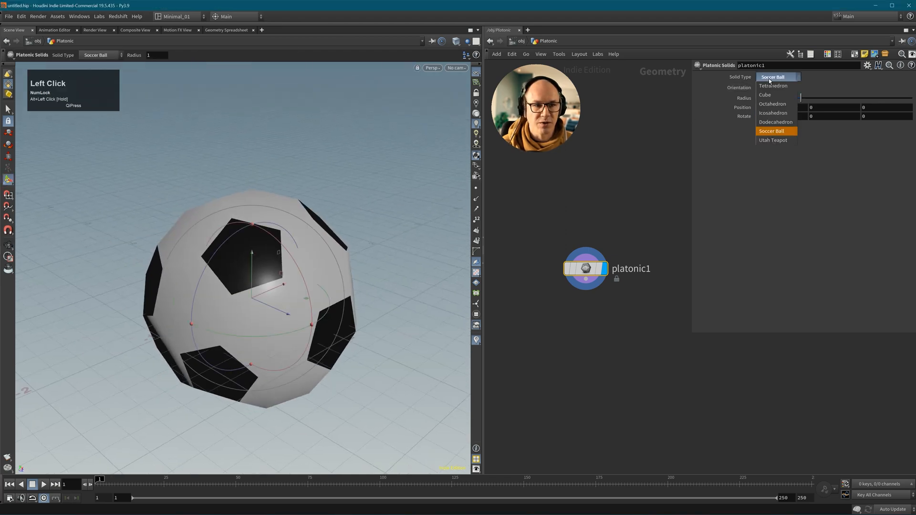
pyautogui.click(783, 140)
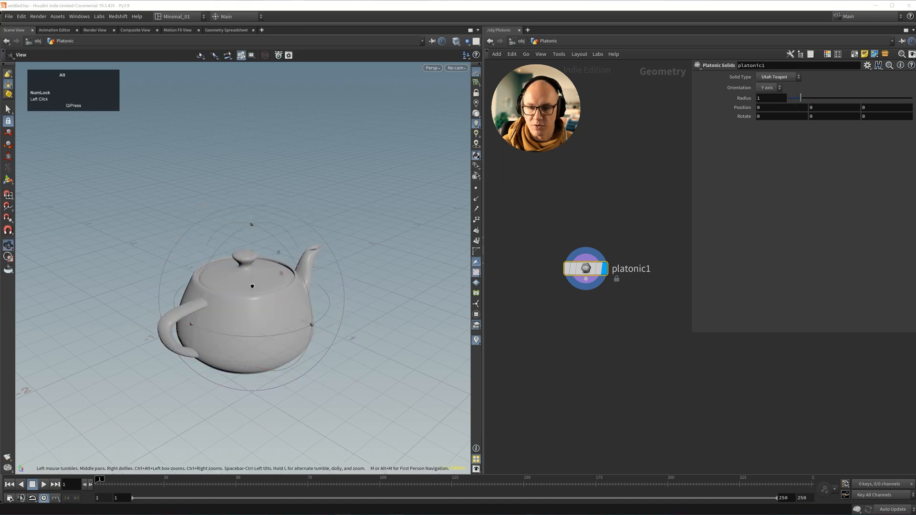
# Switch the platonic solid's type from the teapot to Icosahedron.
pyautogui.keyDown('alt'); pyautogui.moveTo(286, 241); pyautogui.dragTo(245, 310); pyautogui.keyUp('alt')
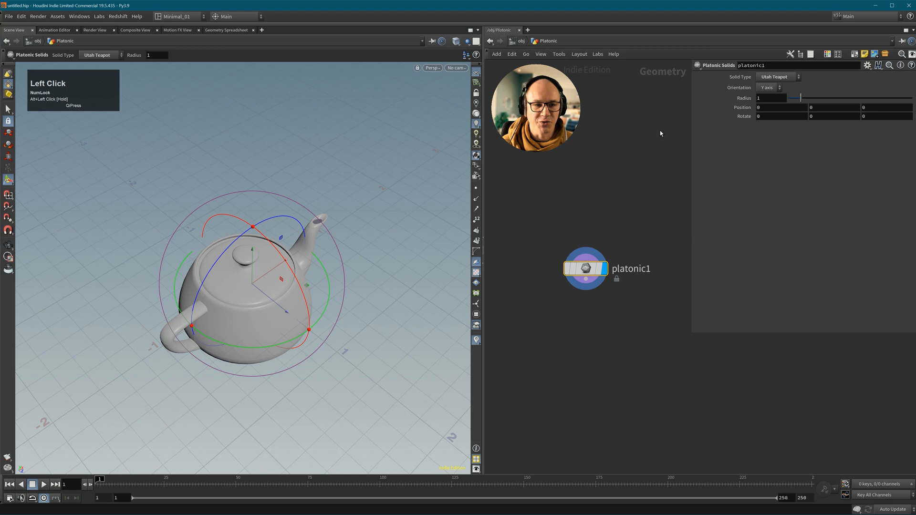
pyautogui.click(786, 76)
pyautogui.click(777, 111)
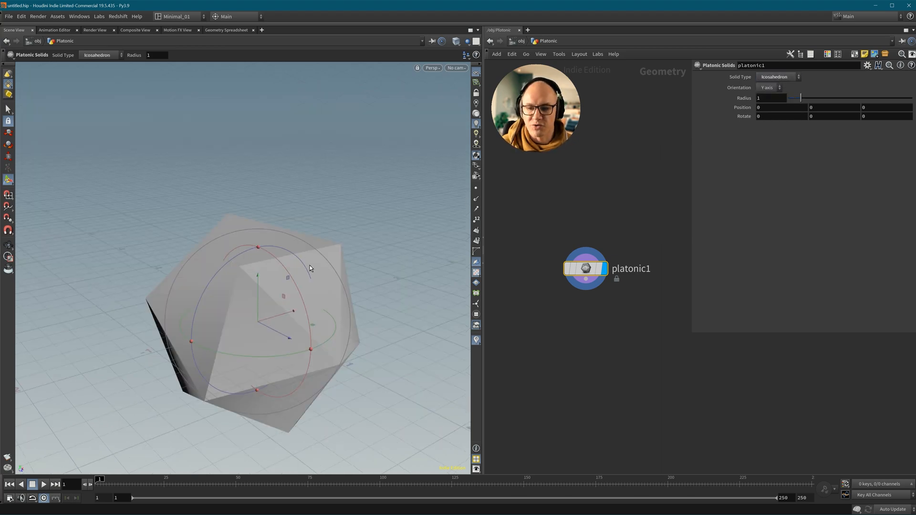
# Set the platonic solid's type to Octahedron and turn on point display in the viewport.
pyautogui.click(773, 78)
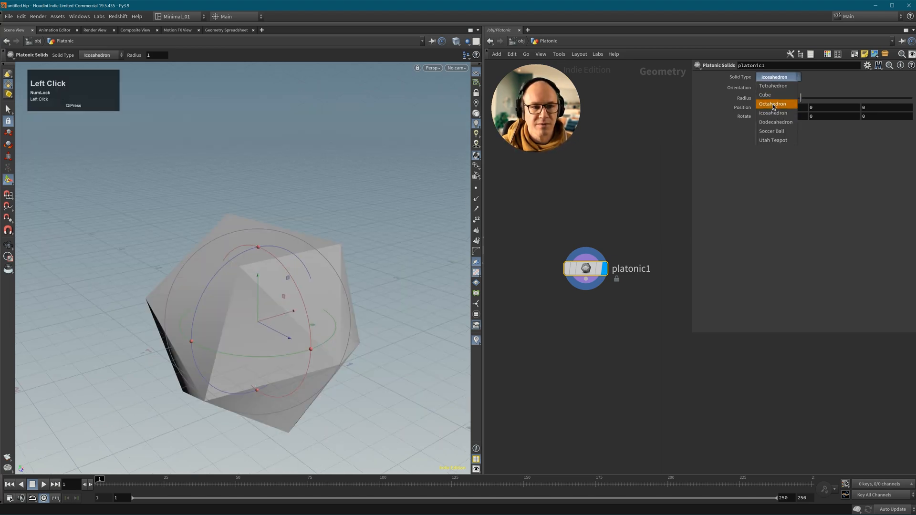
pyautogui.click(772, 106)
pyautogui.keyDown('alt'); pyautogui.moveTo(253, 319); pyautogui.dragTo(265, 330); pyautogui.keyUp('alt')
pyautogui.keyDown('alt'); pyautogui.moveTo(266, 330); pyautogui.dragTo(331, 312, button='middle'); pyautogui.keyUp('alt')
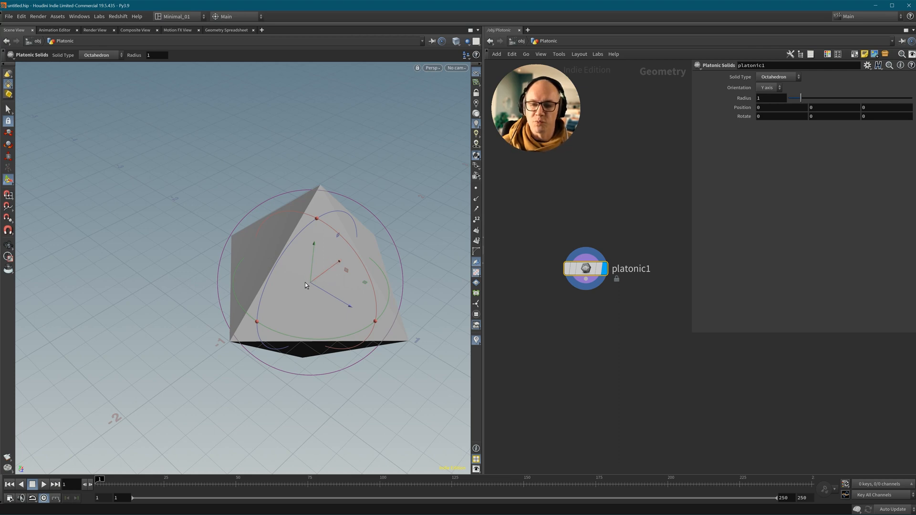
pyautogui.keyDown('alt'); pyautogui.moveTo(305, 282); pyautogui.dragTo(313, 251); pyautogui.keyUp('alt')
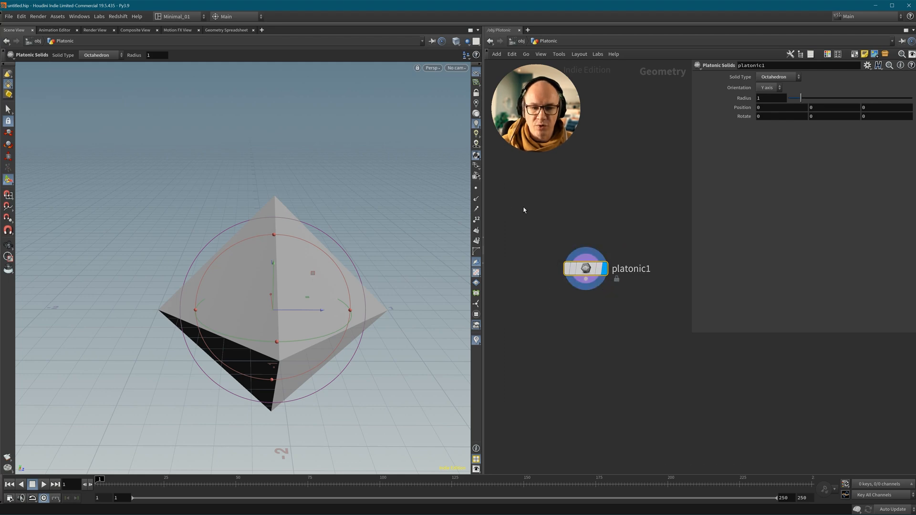
pyautogui.click(476, 189)
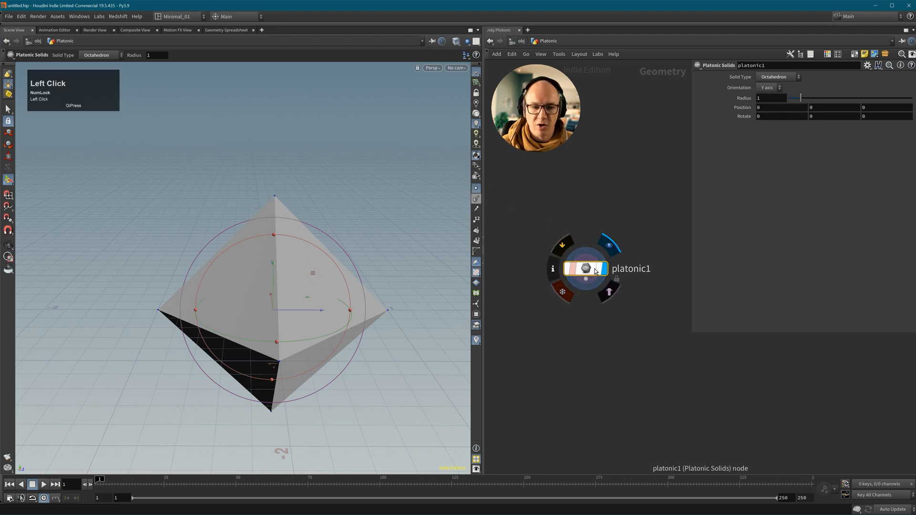
pyautogui.keyDown('alt'); pyautogui.moveTo(373, 345); pyautogui.dragTo(396, 317, button='right'); pyautogui.keyUp('alt')
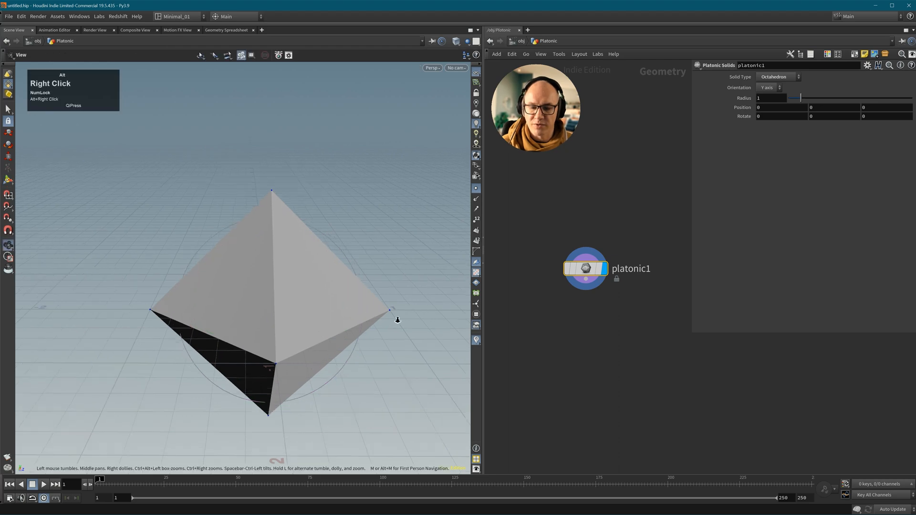
pyautogui.keyDown('alt'); pyautogui.moveTo(396, 317); pyautogui.dragTo(280, 345, button='middle'); pyautogui.keyUp('alt')
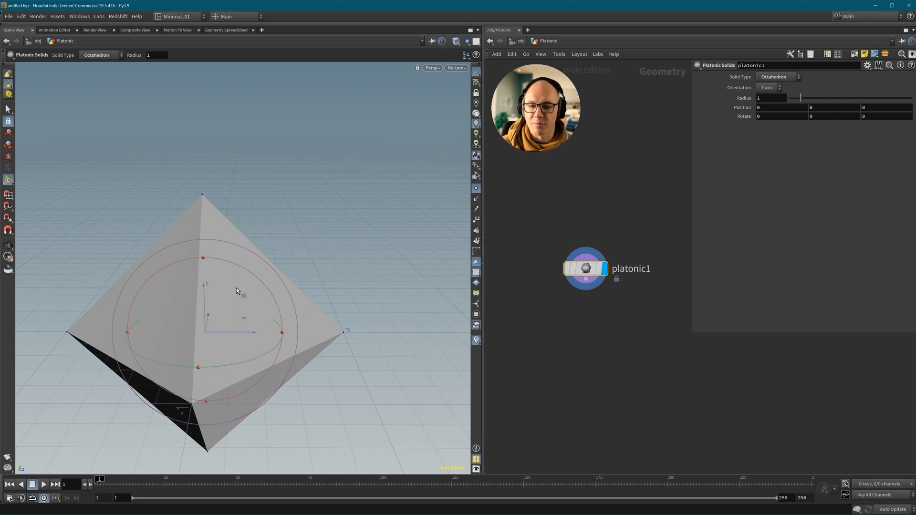
# Add an Extract Centroid node fed by the platonic solid, align it underneath and make it the displayed node.
pyautogui.click(588, 282)
pyautogui.press('Tab')
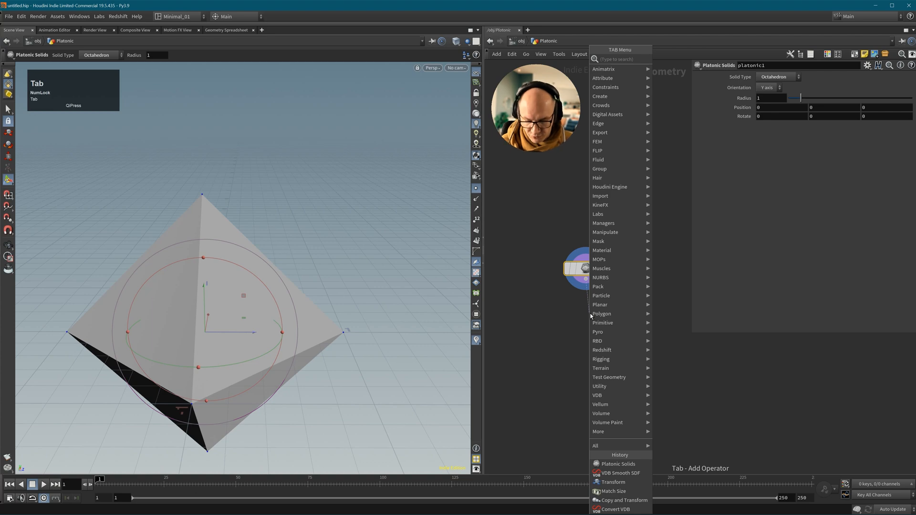
pyautogui.write('c')
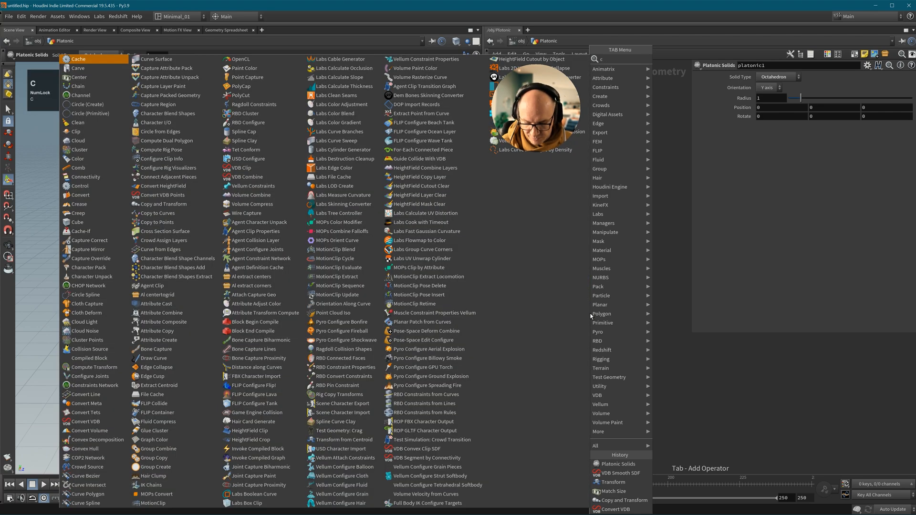
pyautogui.write('nt')
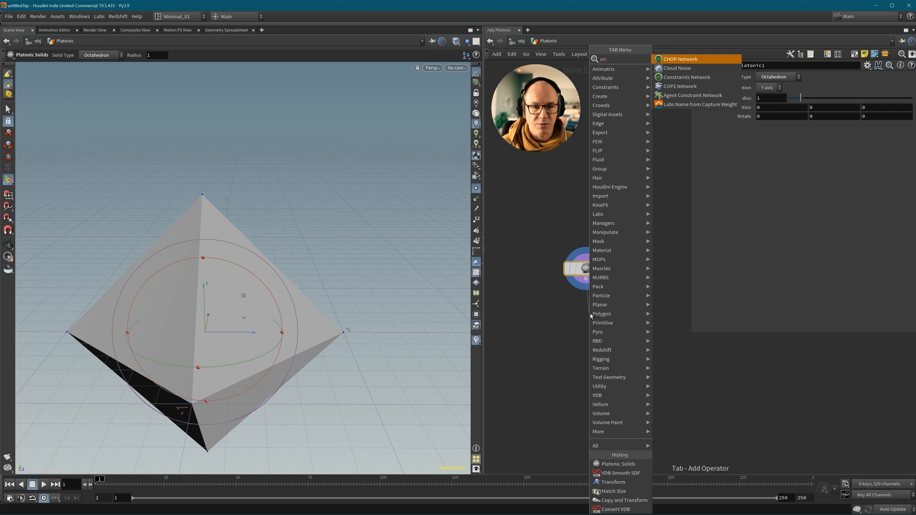
pyautogui.press('BackSpace')
pyautogui.press('BackSpace')
pyautogui.write('entro')
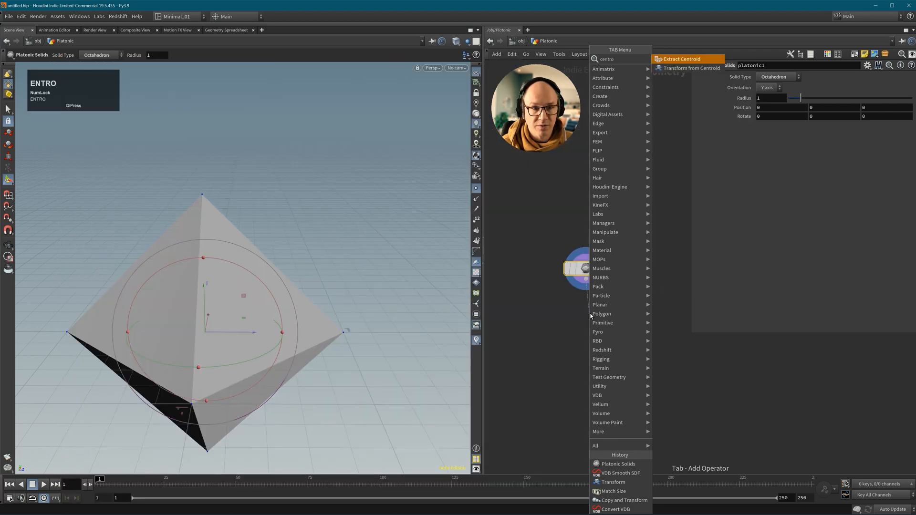
pyautogui.click(686, 59)
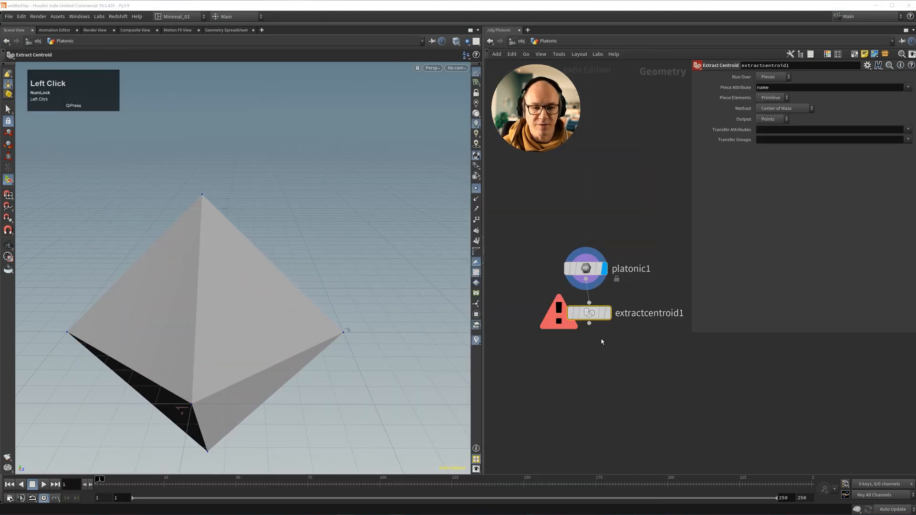
pyautogui.moveTo(593, 315); pyautogui.dragTo(598, 322)
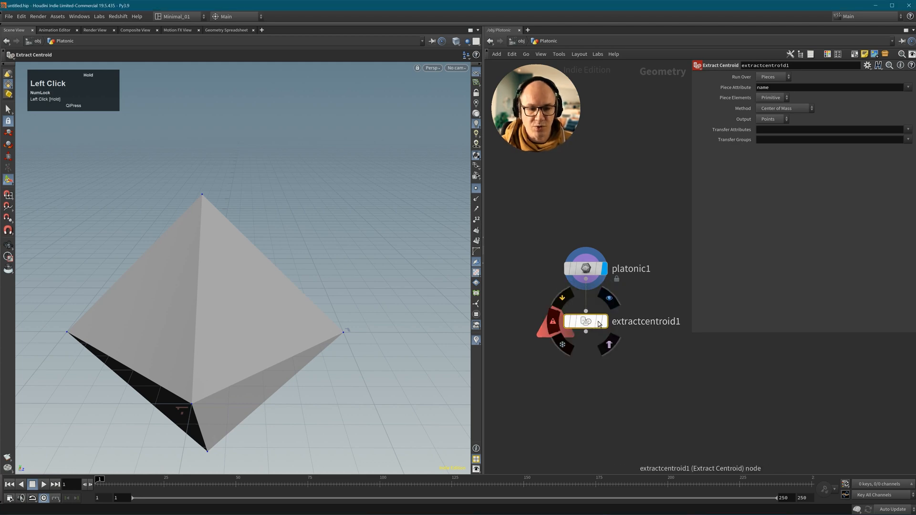
pyautogui.click(605, 322)
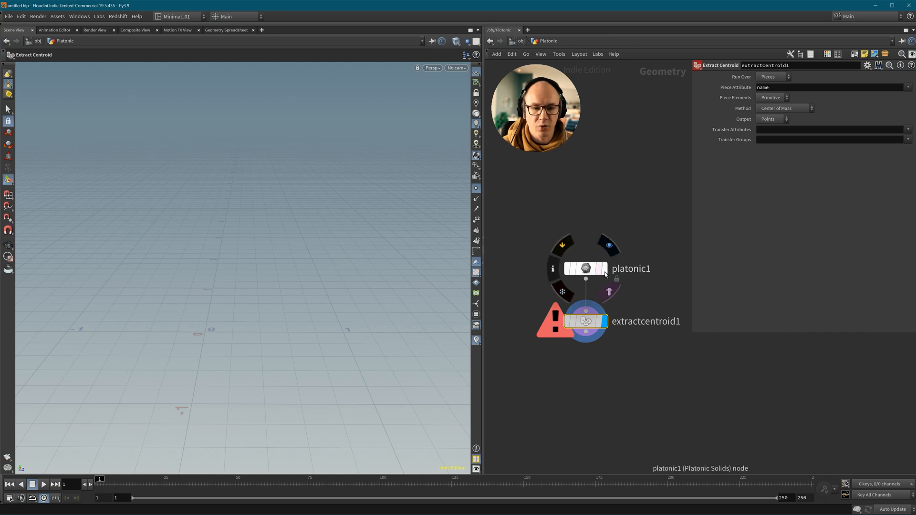
# Set Extract Centroid to run over Primitives and show the octahedron as a template wireframe around the centroid points.
pyautogui.click(773, 79)
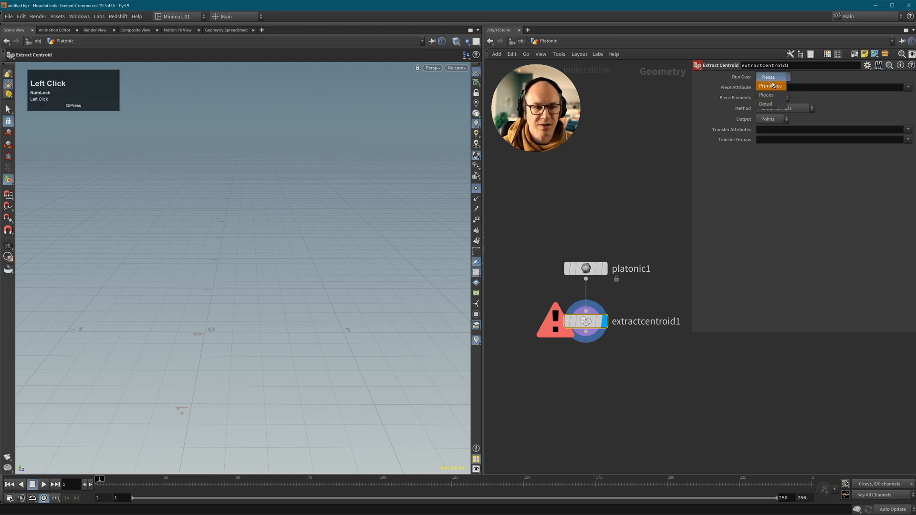
pyautogui.click(774, 87)
pyautogui.moveTo(563, 317)
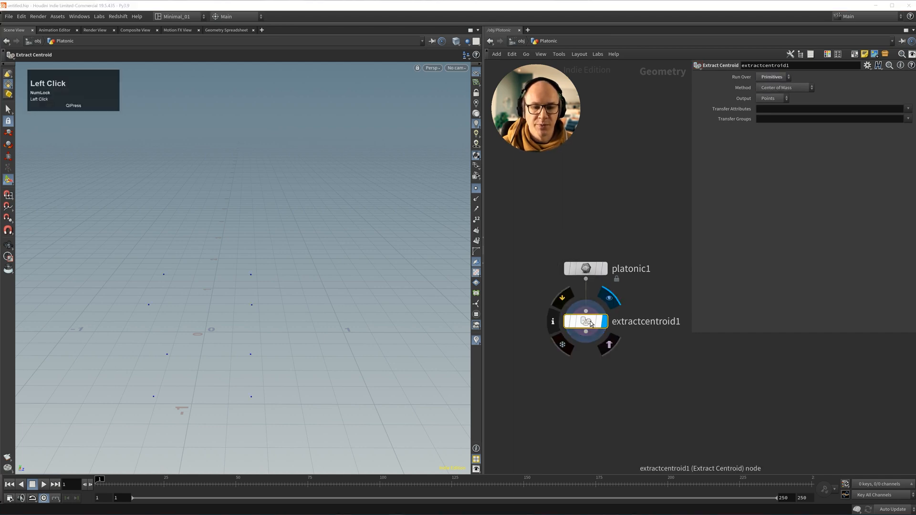
pyautogui.click(602, 270)
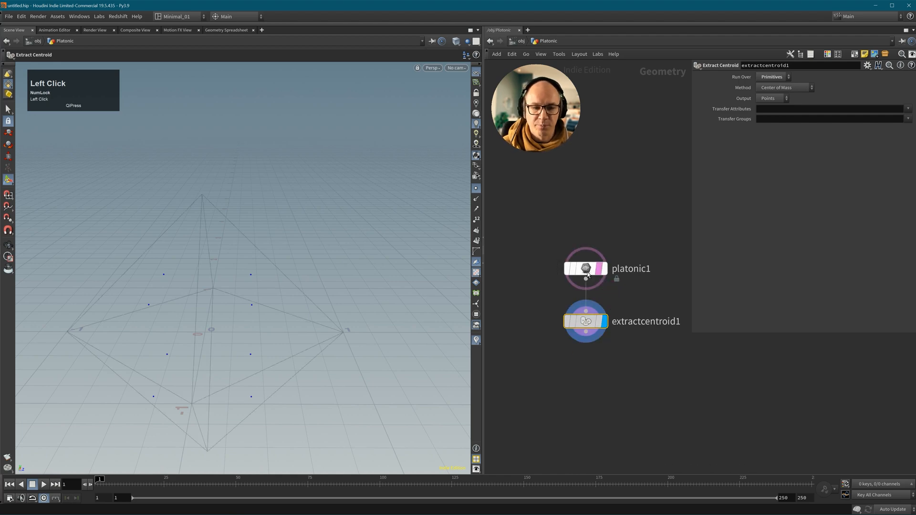
pyautogui.moveTo(265, 315)
pyautogui.keyDown('alt'); pyautogui.mouseDown()
pyautogui.moveTo(227, 303)
pyautogui.moveTo(226, 291)
pyautogui.moveTo(272, 303)
pyautogui.mouseUp(); pyautogui.keyUp('alt')
pyautogui.keyDown('alt'); pyautogui.moveTo(334, 292); pyautogui.dragTo(245, 311); pyautogui.keyUp('alt')
pyautogui.keyDown('alt'); pyautogui.moveTo(289, 310); pyautogui.dragTo(261, 298, button='right'); pyautogui.keyUp('alt')
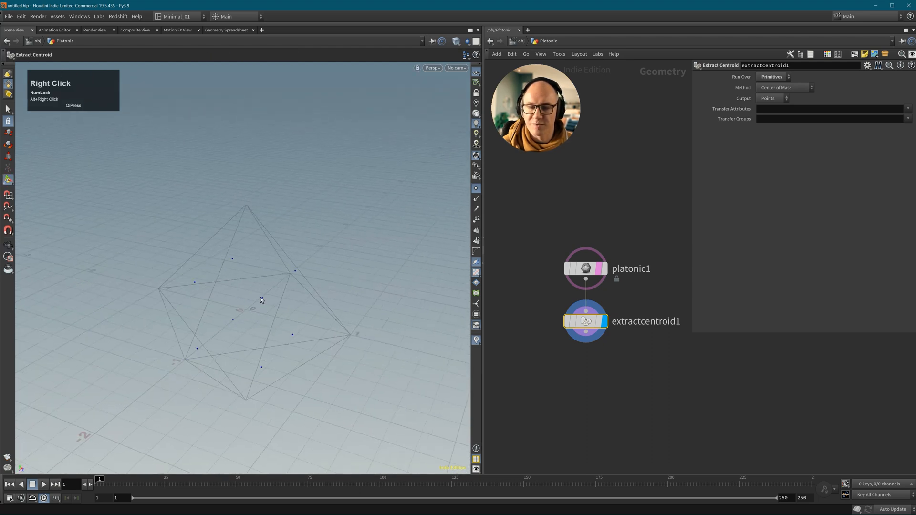
pyautogui.keyDown('alt'); pyautogui.moveTo(261, 297); pyautogui.dragTo(284, 303, button='middle'); pyautogui.keyUp('alt')
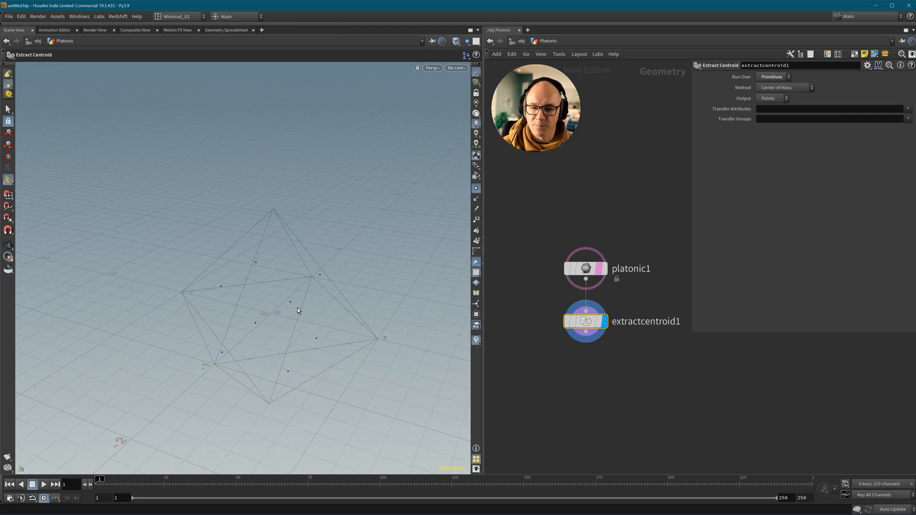
pyautogui.keyDown('alt'); pyautogui.middleClick(255, 305); pyautogui.keyUp('alt')
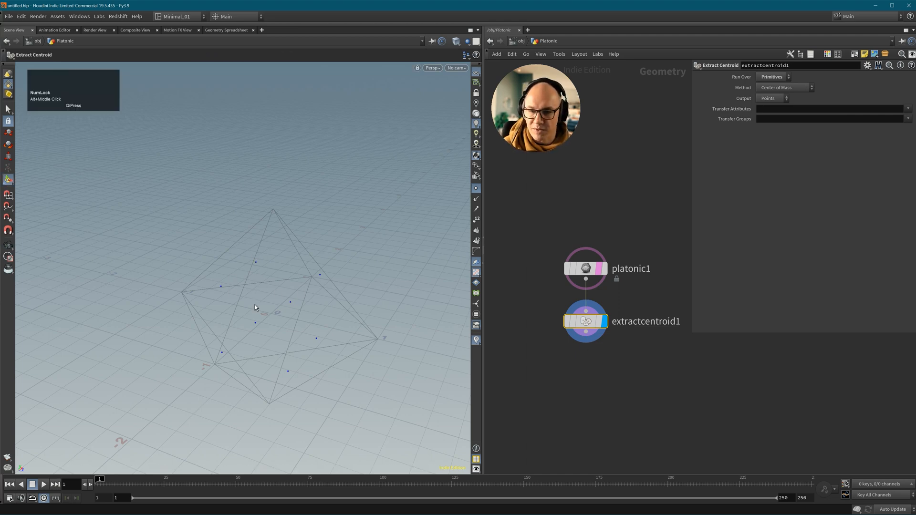
pyautogui.keyDown('alt'); pyautogui.middleClick(257, 298); pyautogui.keyUp('alt')
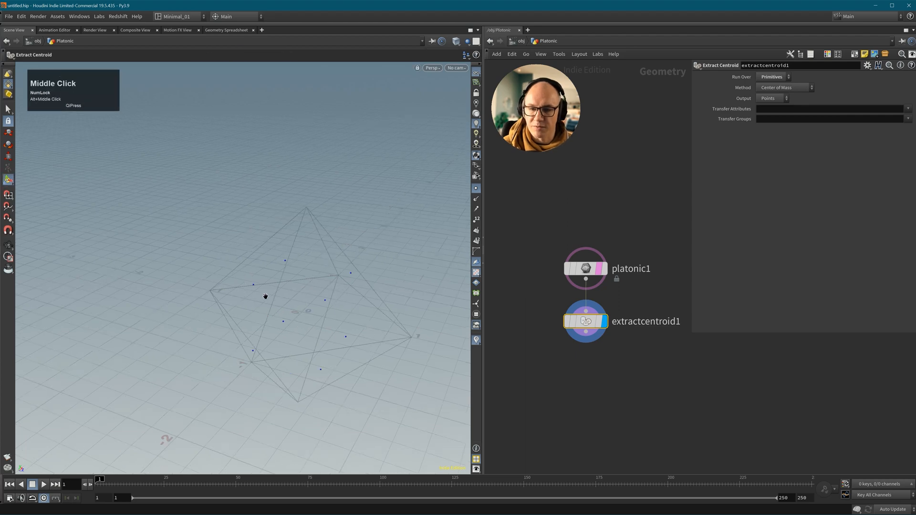
pyautogui.keyDown('alt'); pyautogui.moveTo(263, 297); pyautogui.dragTo(316, 296); pyautogui.keyUp('alt')
# Add a separate Tube node below the centroid branch of the network.
pyautogui.moveTo(595, 366); pyautogui.dragTo(609, 352, button='middle')
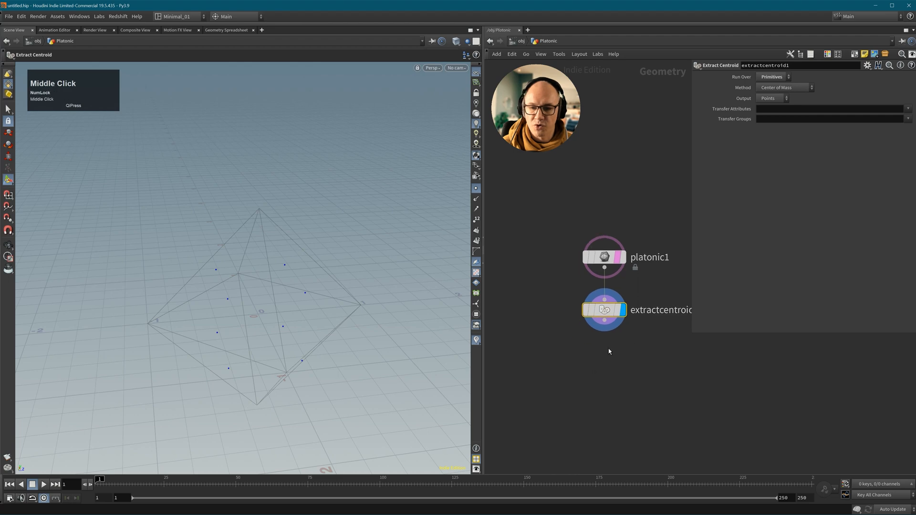
pyautogui.click(583, 382)
pyautogui.press('Tab')
pyautogui.write('tube')
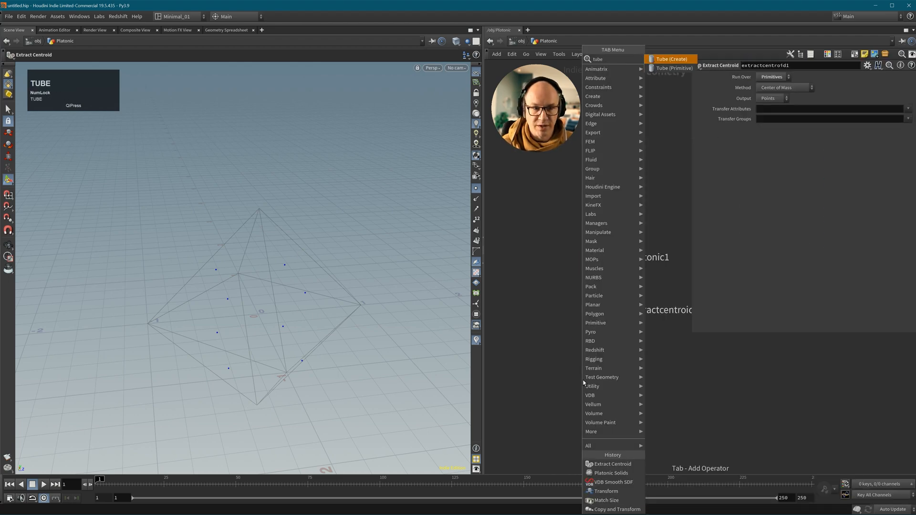
pyautogui.press('Return')
pyautogui.click(534, 363)
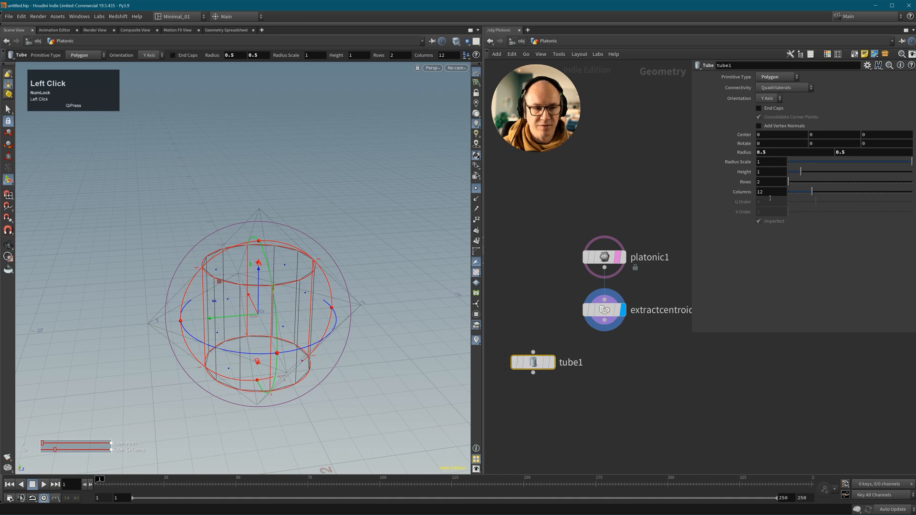
# Give the tube 24 columns, a radius of 0.25 in both directions and end caps.
pyautogui.moveTo(766, 192); pyautogui.dragTo(673, 193)
pyautogui.write('24')
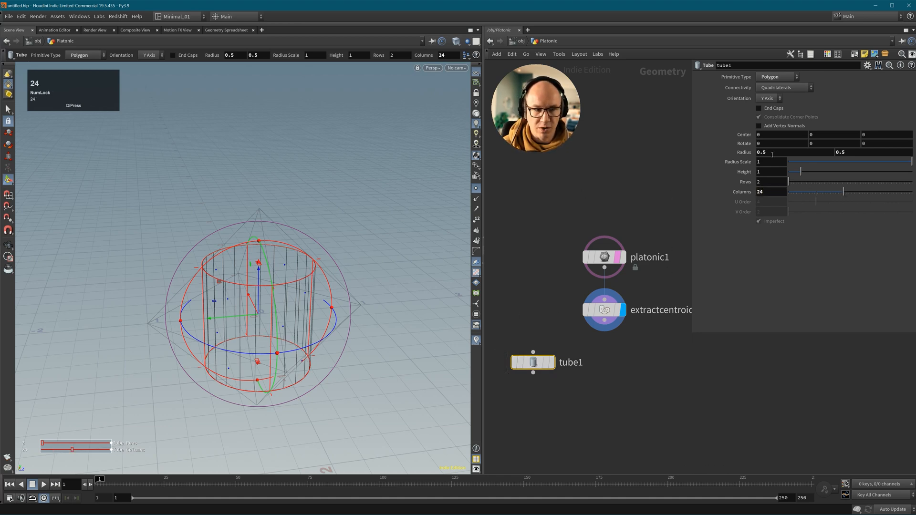
pyautogui.moveTo(749, 155); pyautogui.dragTo(651, 180, button='middle')
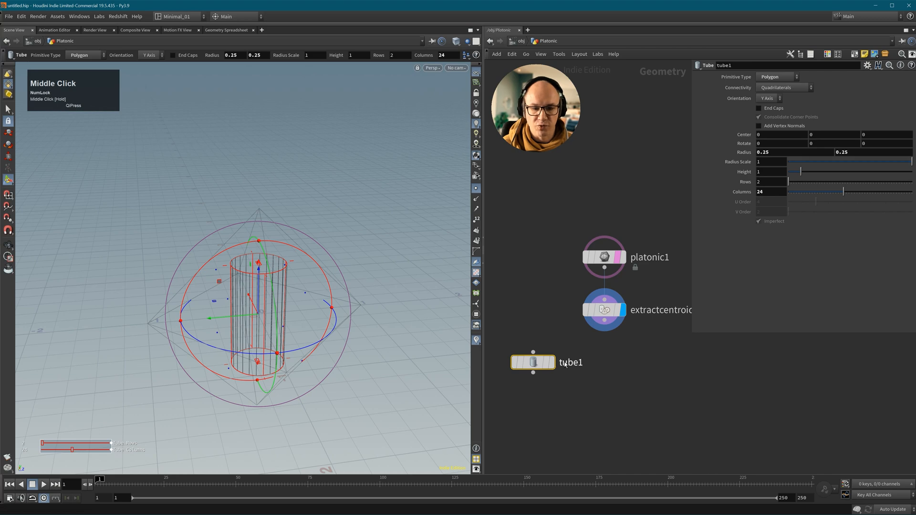
pyautogui.click(590, 409)
pyautogui.click(759, 108)
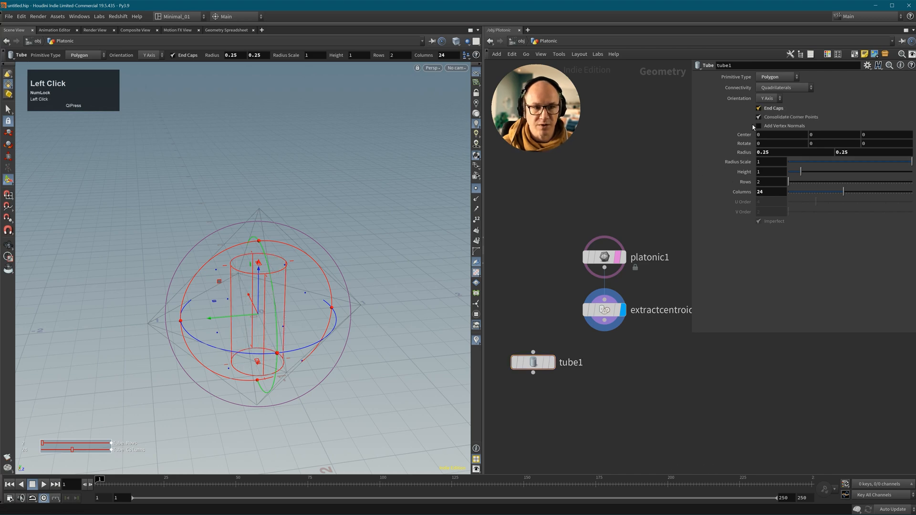
# Add a Copy to Points node beneath the tube and the Extract Centroid node.
pyautogui.press('Tab')
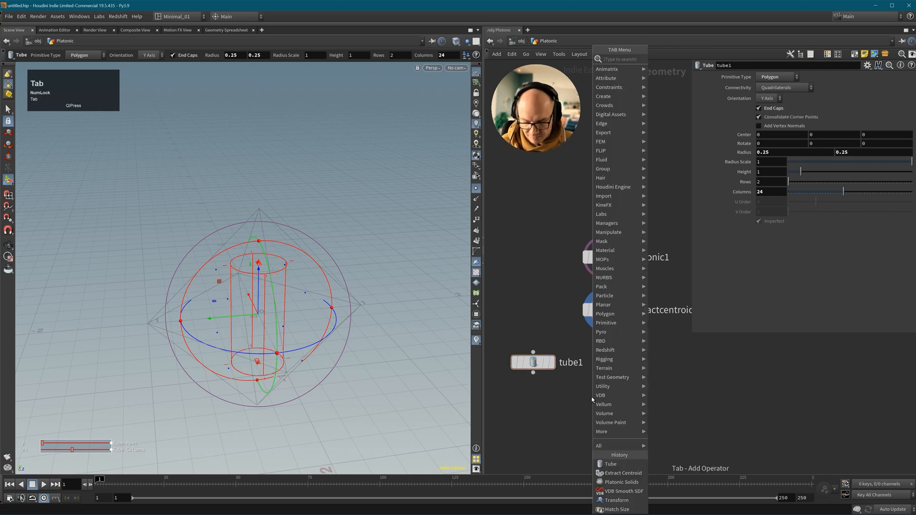
pyautogui.write('copy to po')
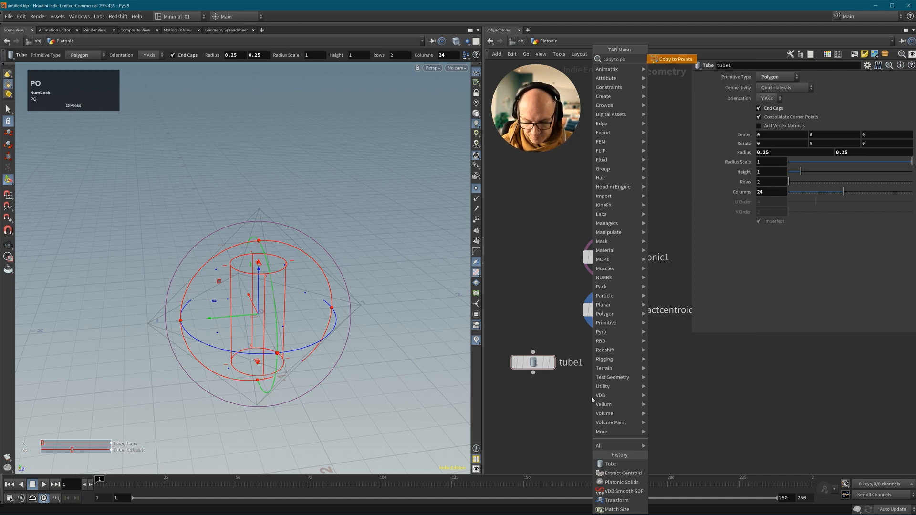
pyautogui.write('int')
pyautogui.press('Return')
pyautogui.click(584, 377)
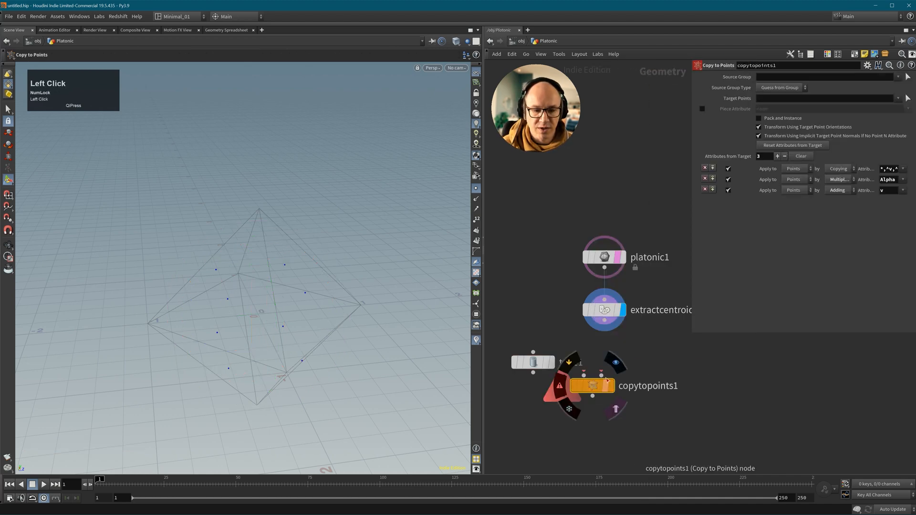
# Wire the tube as Copy to Points' source and the extracted centroids as its target points, and display the copies.
pyautogui.moveTo(584, 375); pyautogui.dragTo(533, 372)
pyautogui.moveTo(533, 363); pyautogui.dragTo(522, 341)
pyautogui.moveTo(604, 321); pyautogui.dragTo(601, 376)
pyautogui.click(611, 385)
pyautogui.keyDown('alt'); pyautogui.moveTo(290, 284); pyautogui.dragTo(319, 294); pyautogui.keyUp('alt')
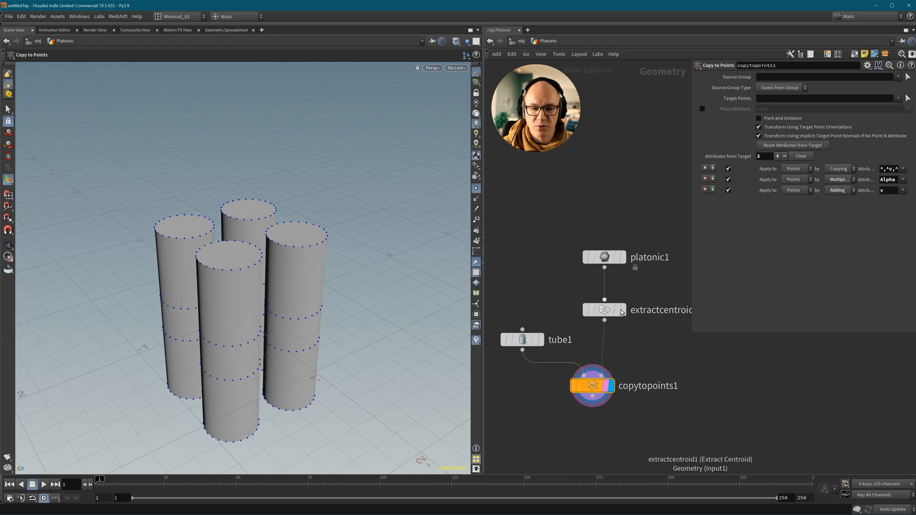
# Display and select the octahedron node with the tube copies as a template, and inspect its node info and faces.
pyautogui.click(625, 264)
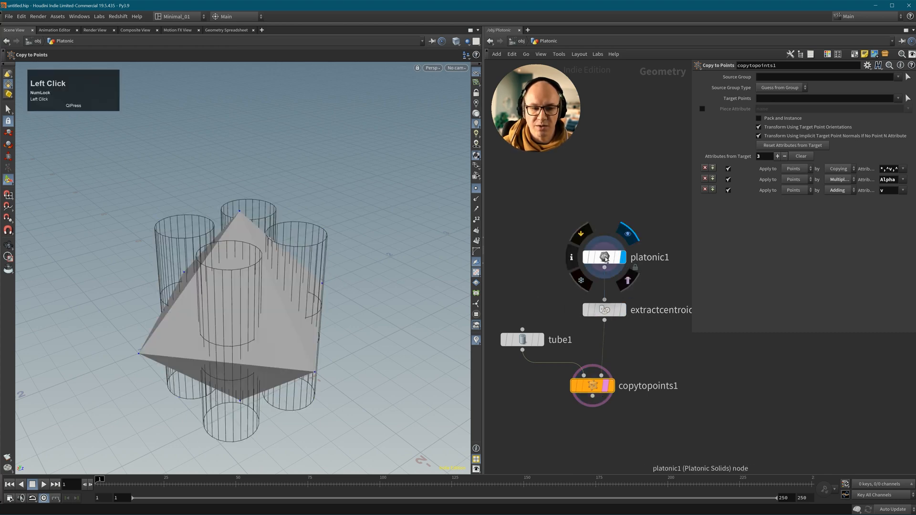
pyautogui.click(616, 258)
pyautogui.middleClick(606, 259)
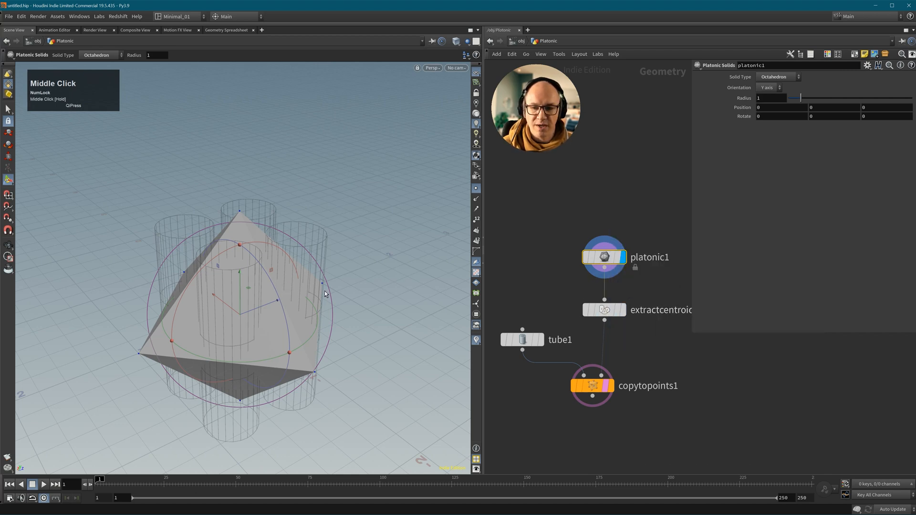
pyautogui.keyDown('alt'); pyautogui.moveTo(299, 277); pyautogui.dragTo(270, 251); pyautogui.keyUp('alt')
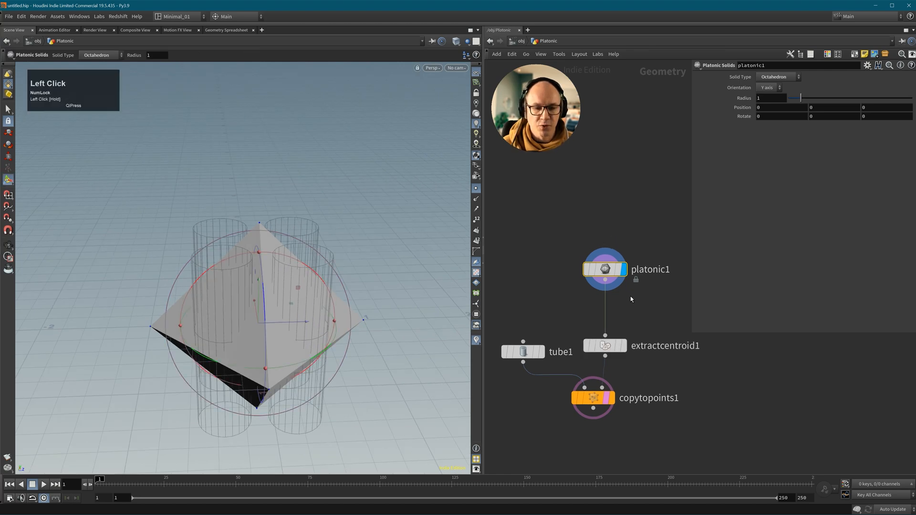
# Insert a Labs Soften Normals node between the octahedron and Extract Centroid, and display it.
pyautogui.press('Tab')
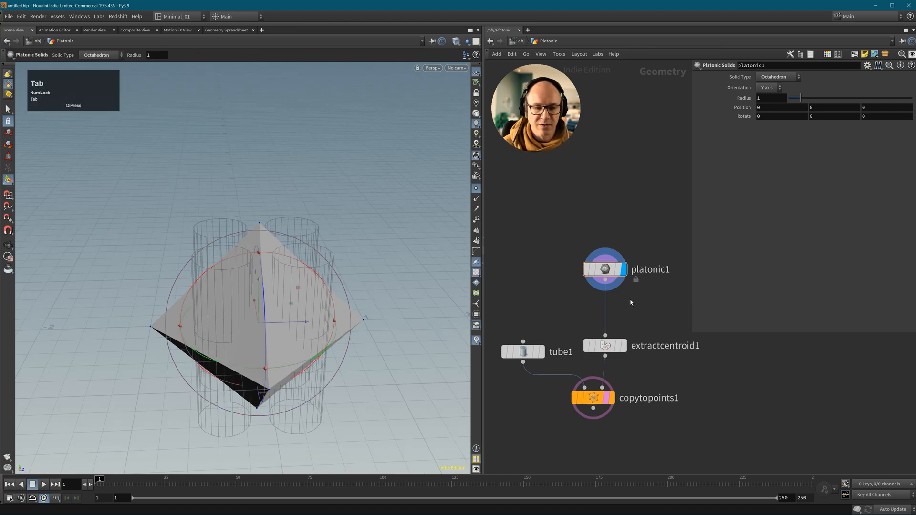
pyautogui.write('normals')
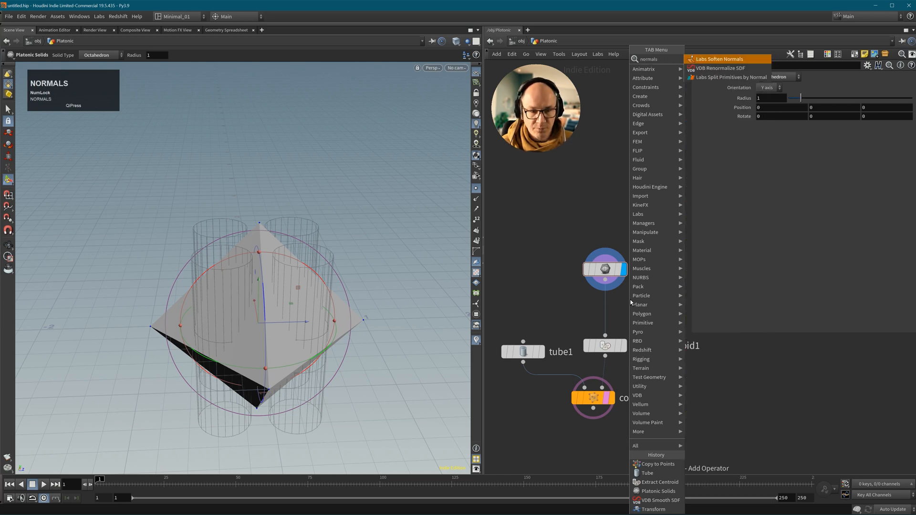
pyautogui.press('Return')
pyautogui.click(606, 315)
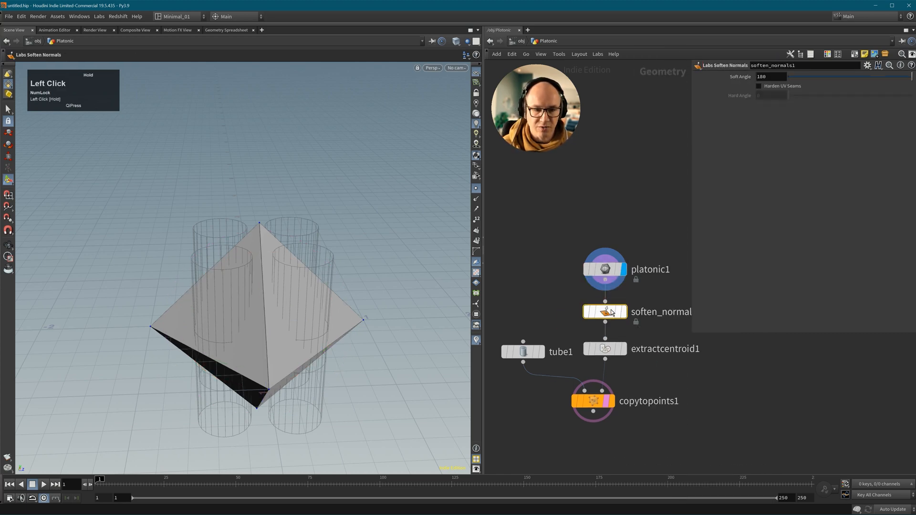
pyautogui.click(608, 313)
pyautogui.moveTo(608, 312); pyautogui.dragTo(628, 289)
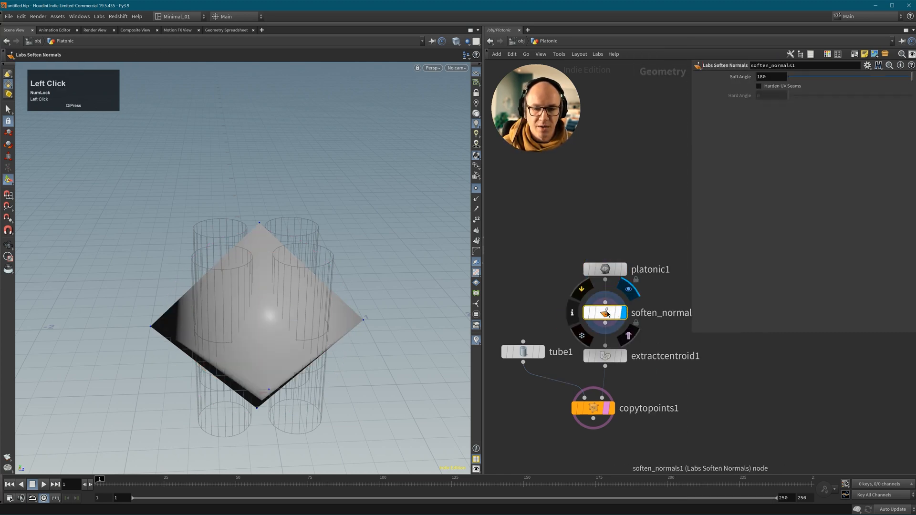
# Show point normals in the viewport and examine their directions at the octahedron's corners.
pyautogui.click(476, 198)
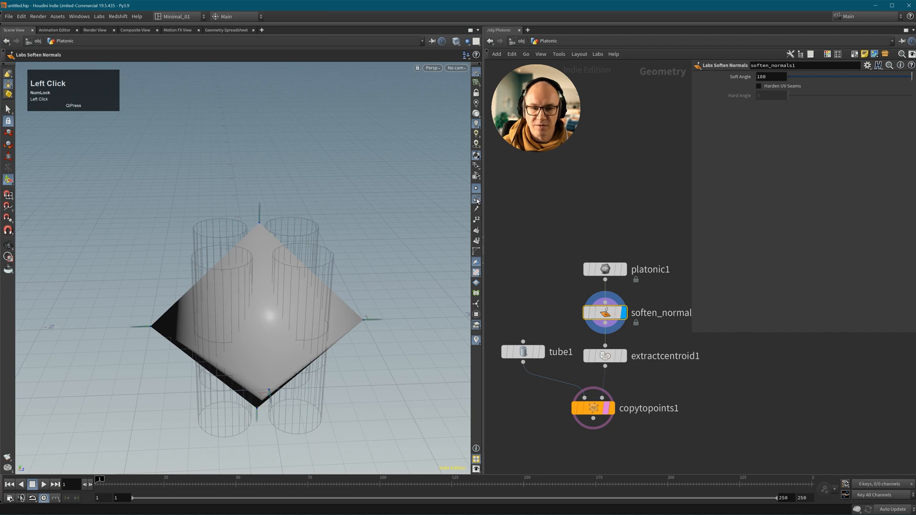
pyautogui.keyDown('alt'); pyautogui.moveTo(287, 297); pyautogui.dragTo(347, 303, button='right'); pyautogui.keyUp('alt')
pyautogui.keyDown('alt'); pyautogui.moveTo(346, 304); pyautogui.dragTo(313, 308, button='middle'); pyautogui.keyUp('alt')
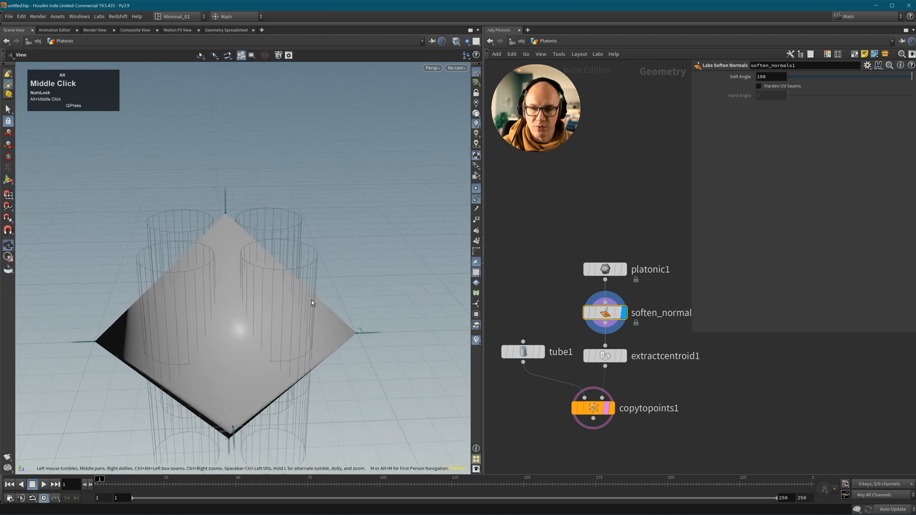
pyautogui.keyDown('alt'); pyautogui.moveTo(313, 308); pyautogui.dragTo(313, 284); pyautogui.keyUp('alt')
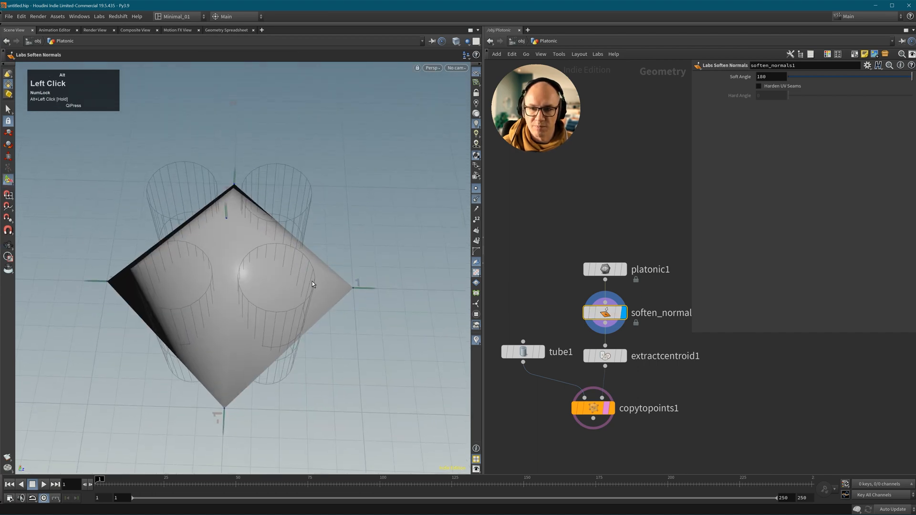
# Delete the Soften Normals node from the chain.
pyautogui.click(604, 313)
pyautogui.moveTo(672, 334); pyautogui.dragTo(628, 332, button='middle')
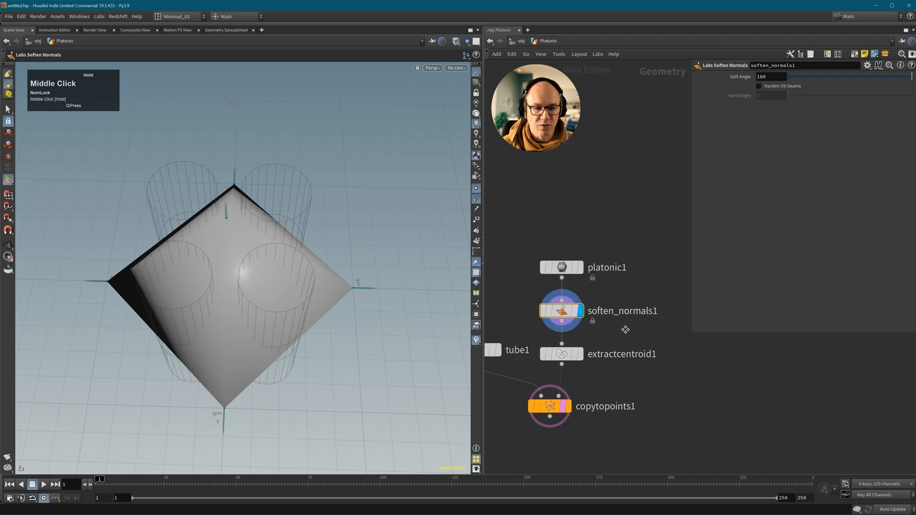
pyautogui.click(591, 316)
pyautogui.press('Delete')
# Insert a Normal node between the octahedron and Extract Centroid, and add the normals to Primitives.
pyautogui.press('Tab')
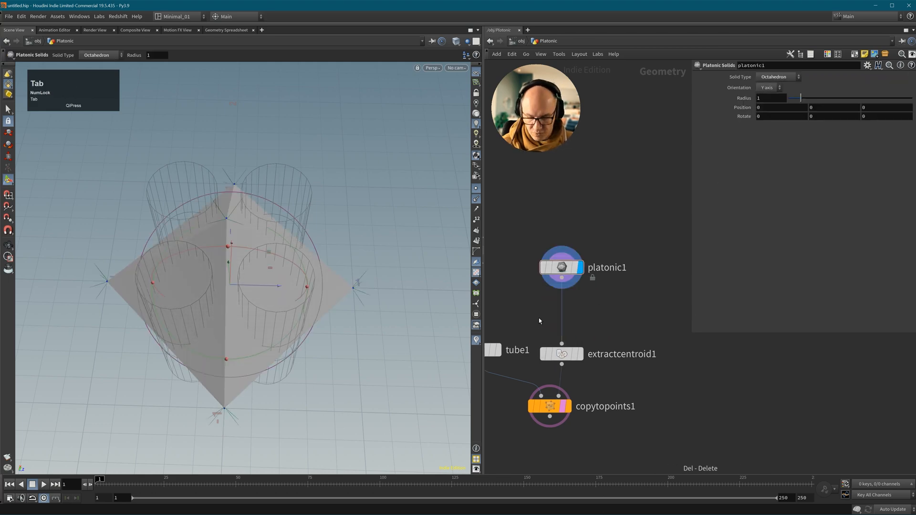
pyautogui.write('norma')
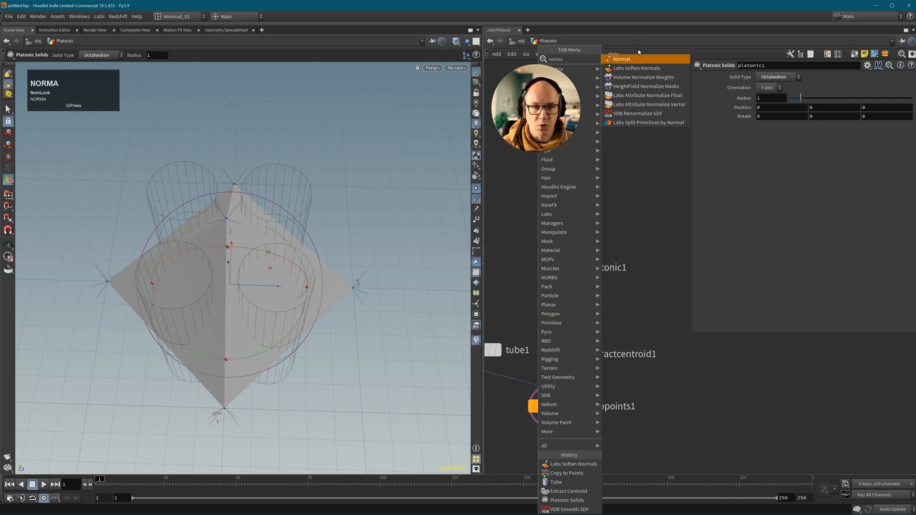
pyautogui.click(632, 60)
pyautogui.click(562, 314)
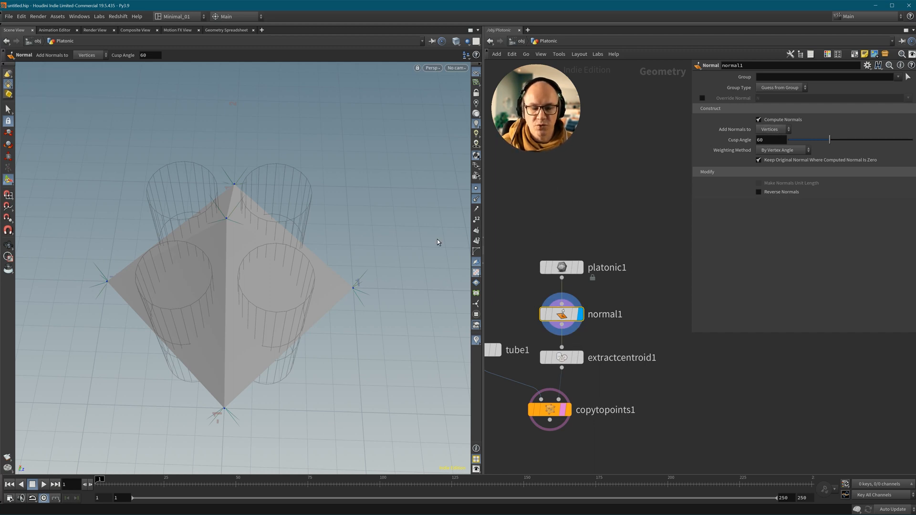
pyautogui.click(772, 130)
pyautogui.click(768, 150)
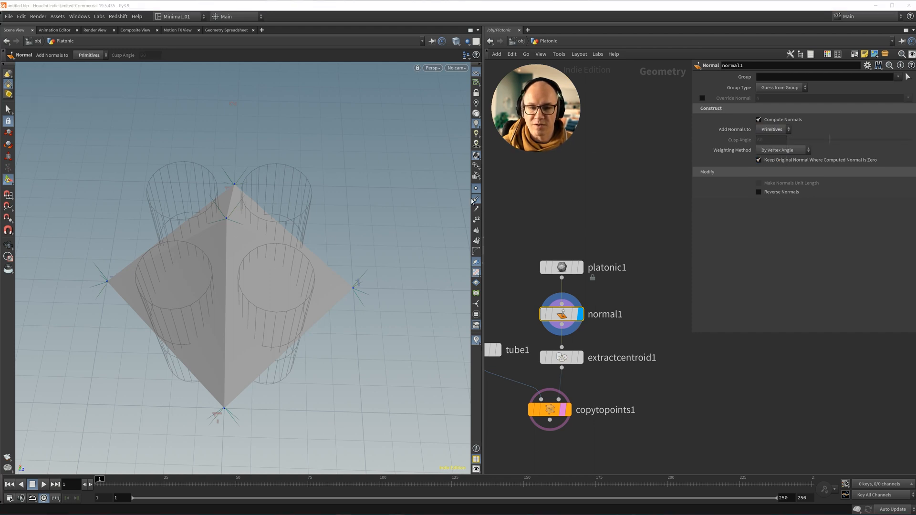
# Turn off the template display of the tube copies and inspect the Normal node's info.
pyautogui.click(228, 232)
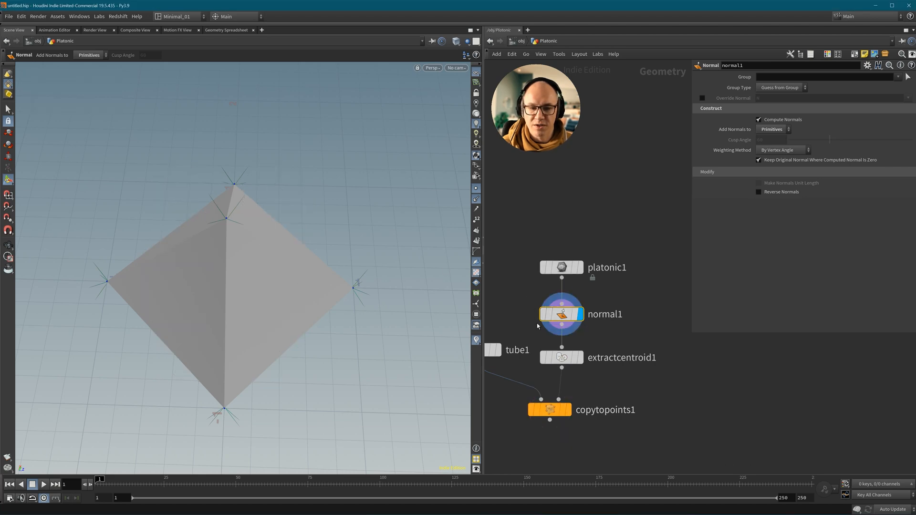
pyautogui.middleClick(557, 317)
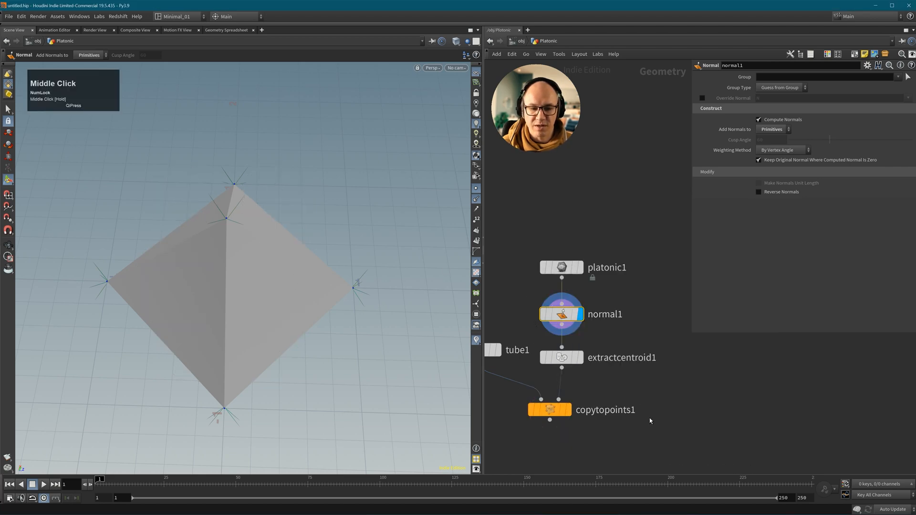
pyautogui.moveTo(660, 407); pyautogui.dragTo(687, 366, button='middle')
# Set Extract Centroid to transfer the N attribute to the centroid points.
pyautogui.click(600, 324)
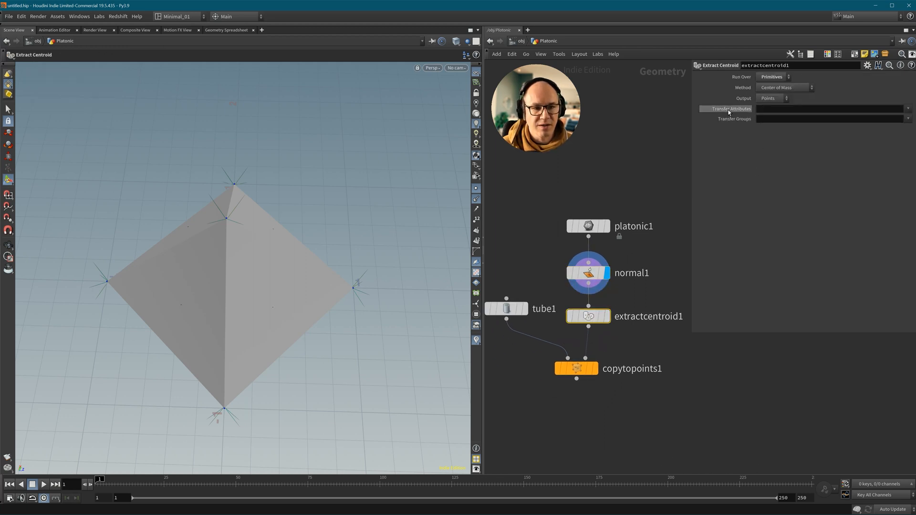
pyautogui.click(909, 108)
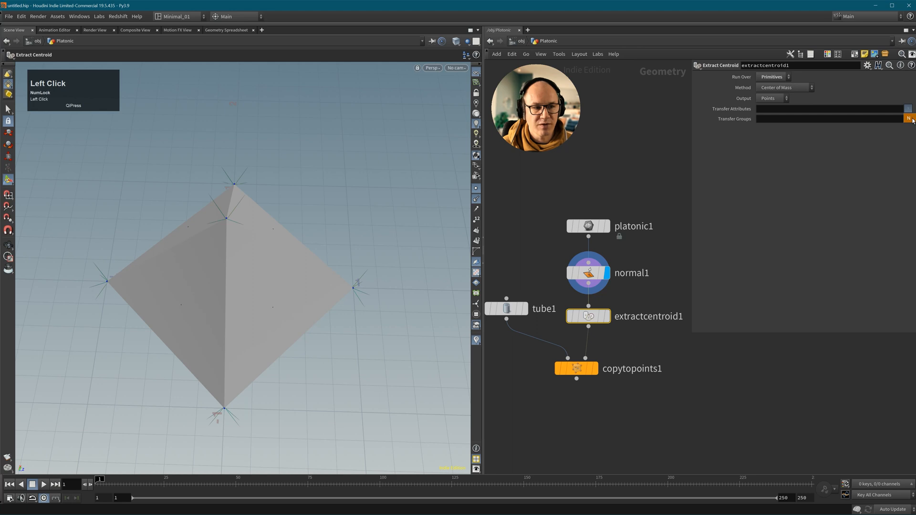
pyautogui.click(912, 120)
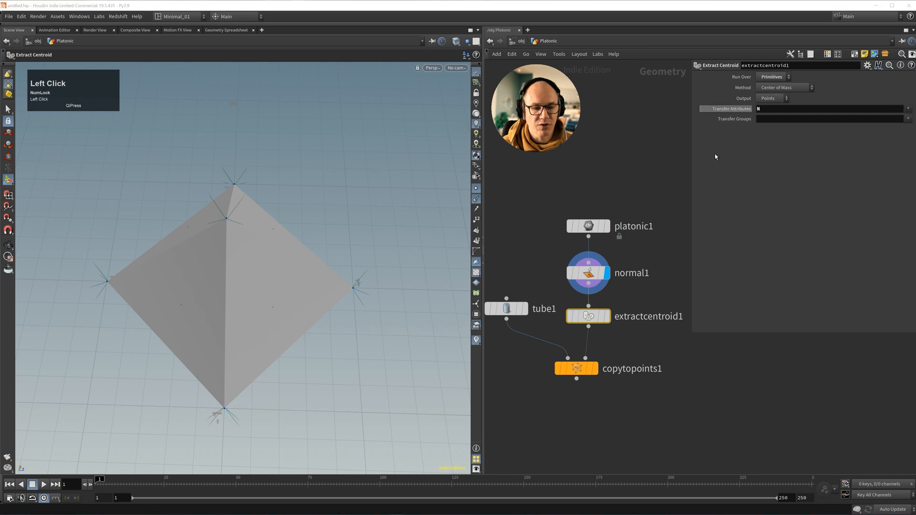
# Display the Copy to Points result and hide the points and point normals in the viewport.
pyautogui.click(596, 372)
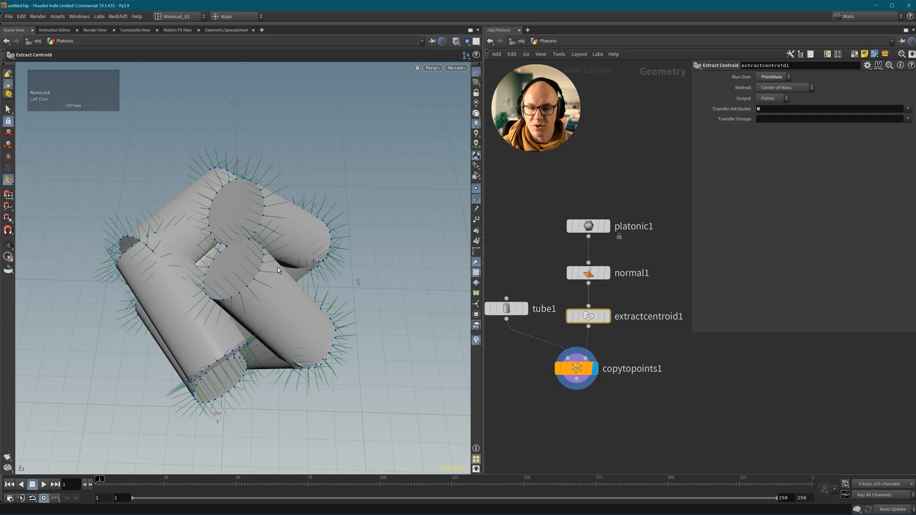
pyautogui.click(476, 189)
pyautogui.click(476, 199)
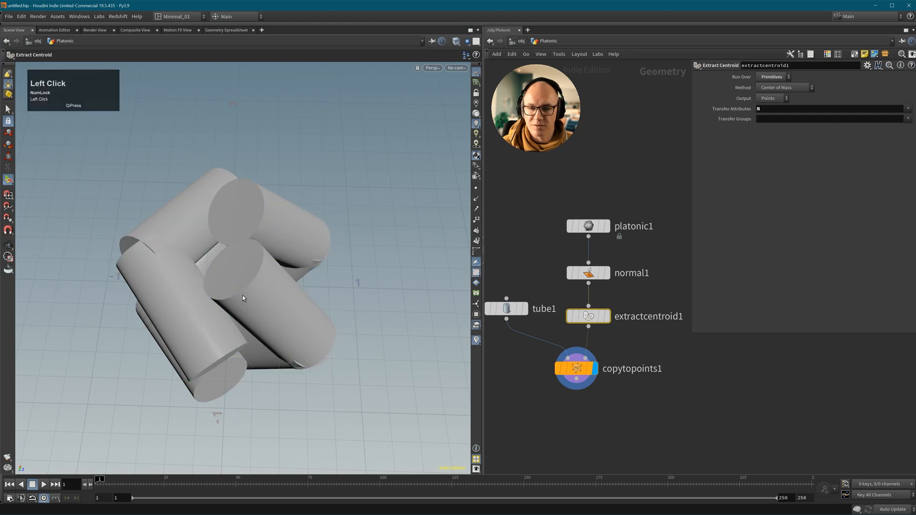
# Set the tube's orientation to the Z Axis so the copies follow the face normals.
pyautogui.click(578, 369)
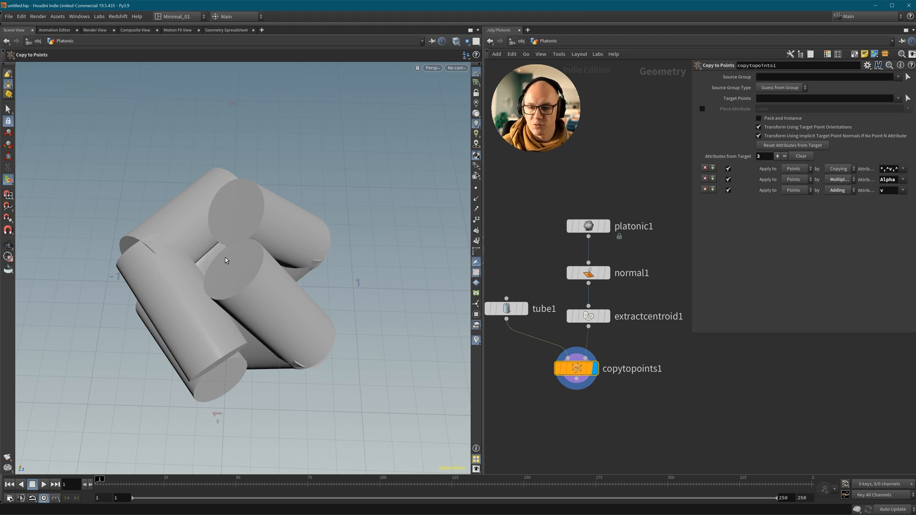
pyautogui.click(507, 308)
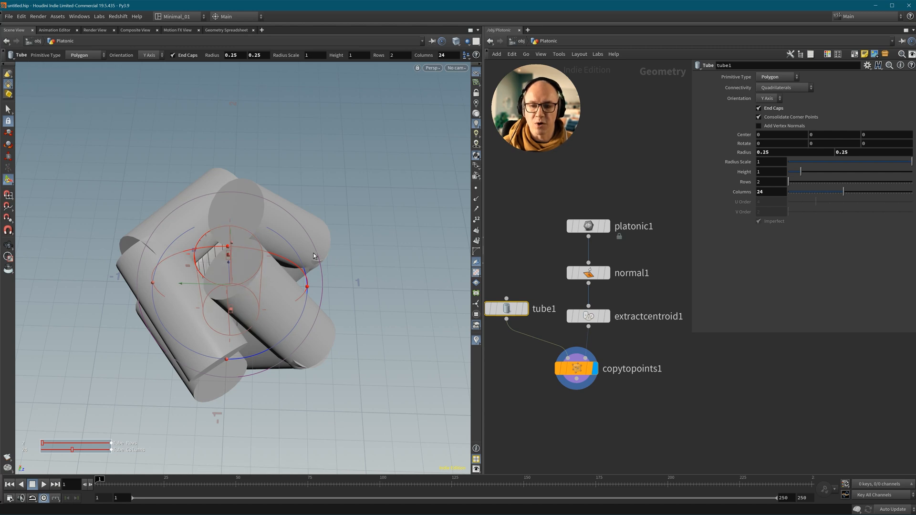
pyautogui.click(769, 98)
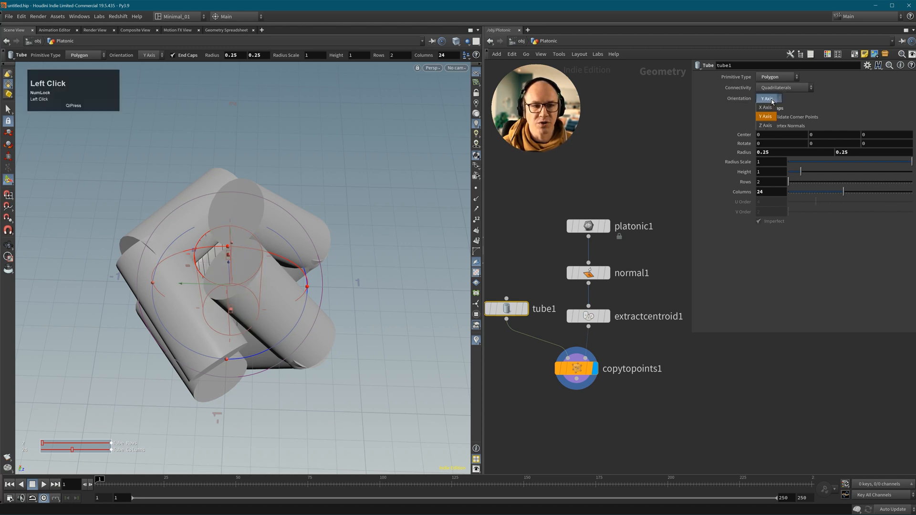
pyautogui.click(771, 126)
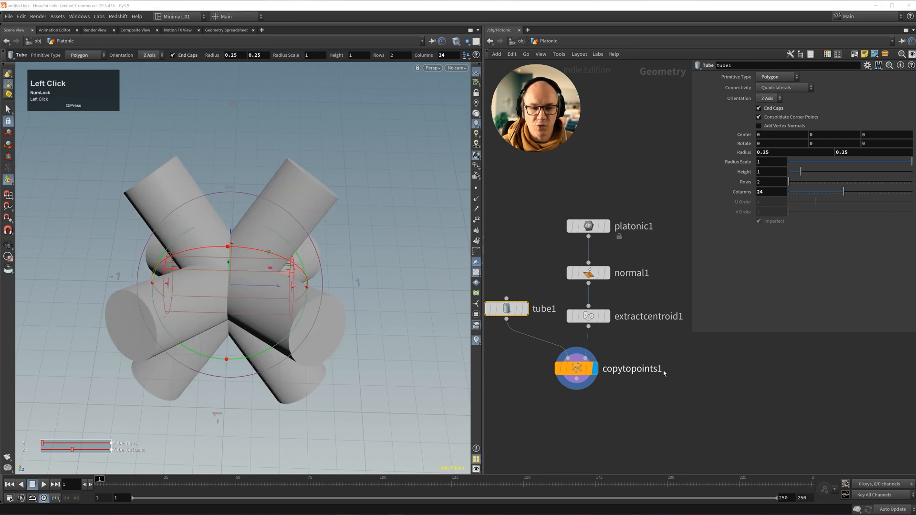
# Taper the tube by setting its radii to 0.19 and 0.5, and check the copies.
pyautogui.moveTo(574, 363); pyautogui.dragTo(597, 364, button='middle')
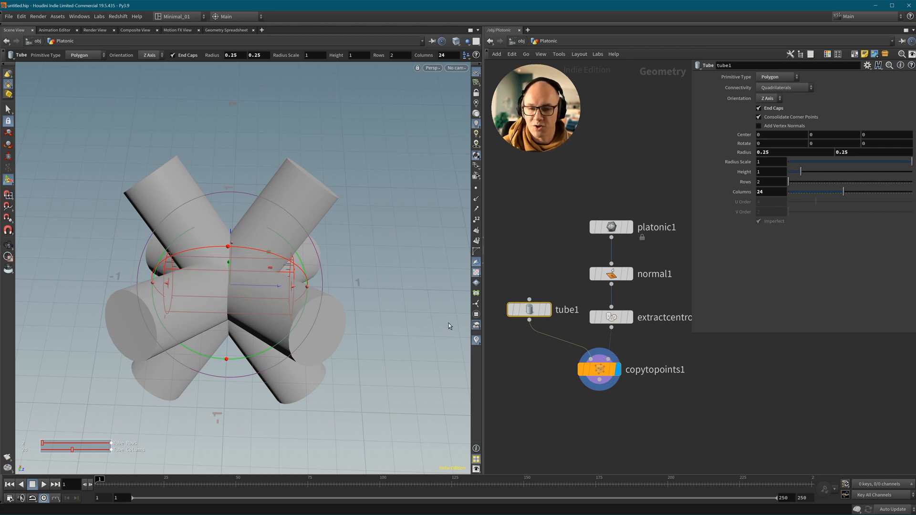
pyautogui.keyDown('alt'); pyautogui.moveTo(264, 305); pyautogui.dragTo(354, 295); pyautogui.keyUp('alt')
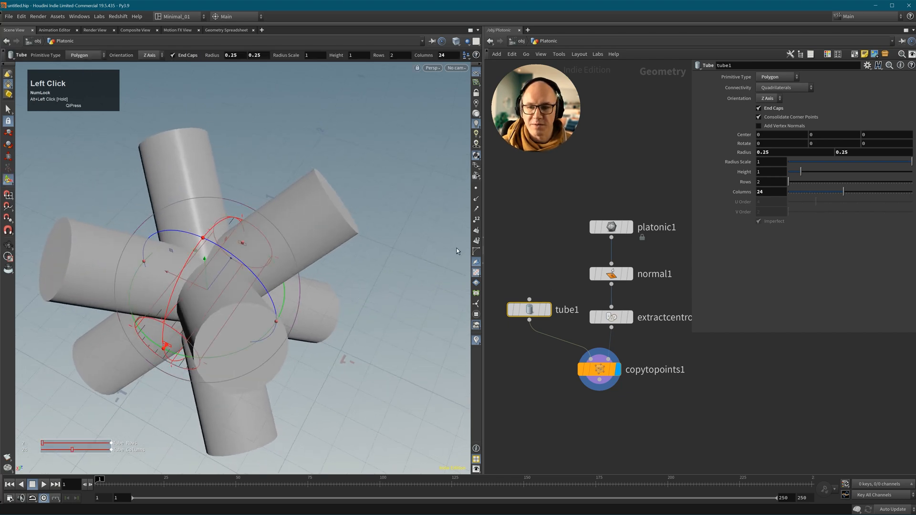
pyautogui.moveTo(768, 152); pyautogui.dragTo(732, 170, button='middle')
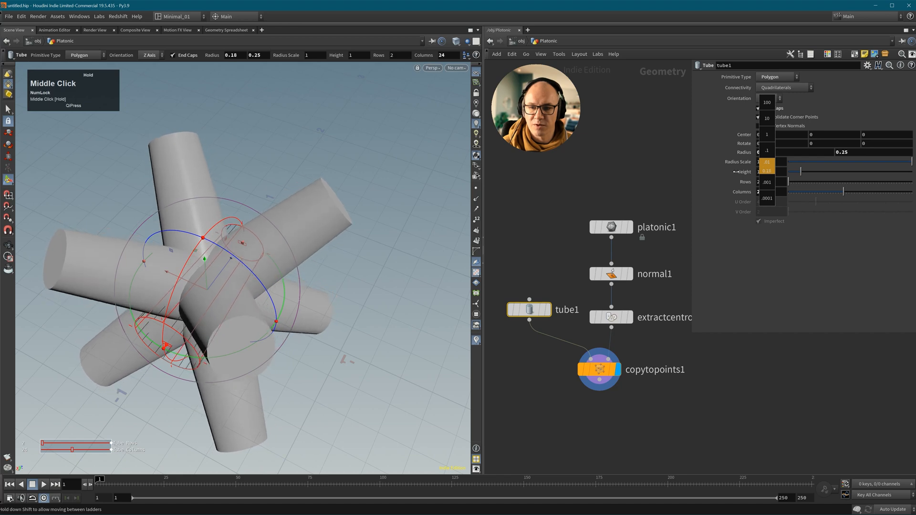
pyautogui.moveTo(842, 153); pyautogui.dragTo(813, 156, button='middle')
pyautogui.click(616, 429)
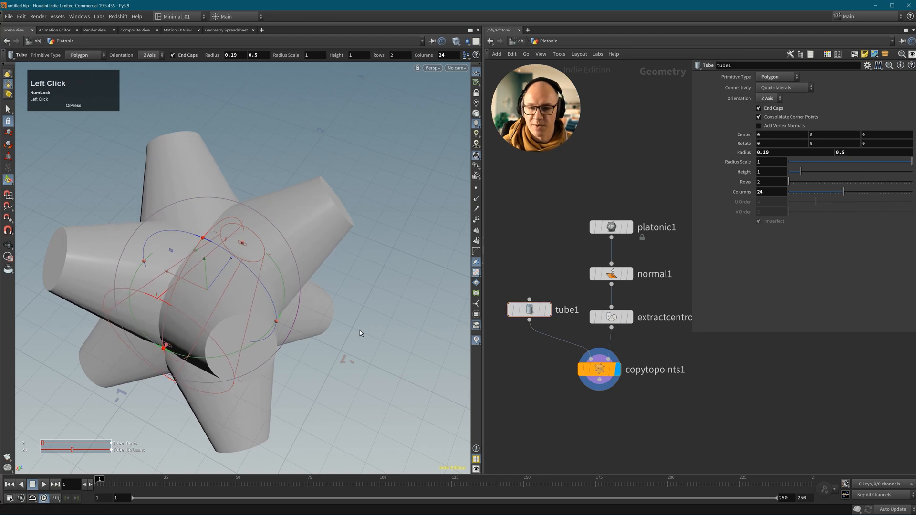
pyautogui.click(603, 379)
pyautogui.keyDown('alt'); pyautogui.moveTo(334, 248); pyautogui.dragTo(312, 257); pyautogui.keyUp('alt')
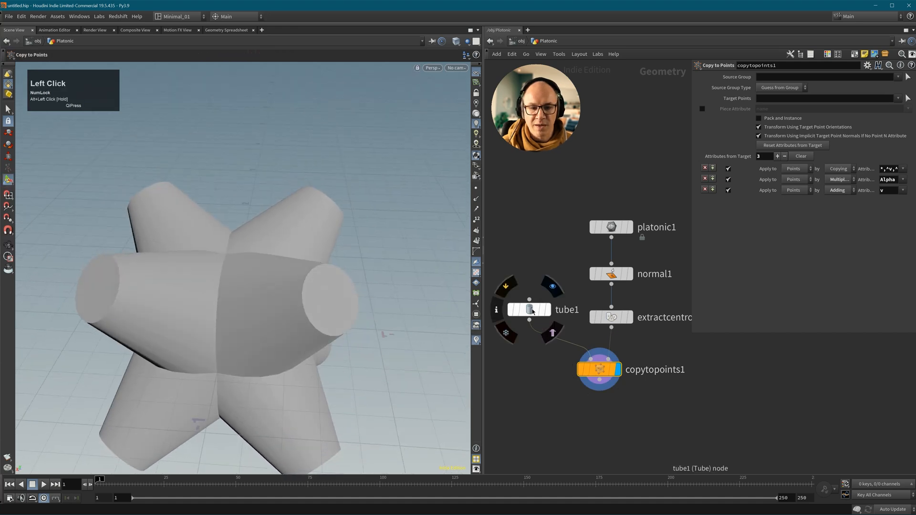
# Set the tube's columns to 48 and review the smoother copies from several angles.
pyautogui.click(529, 309)
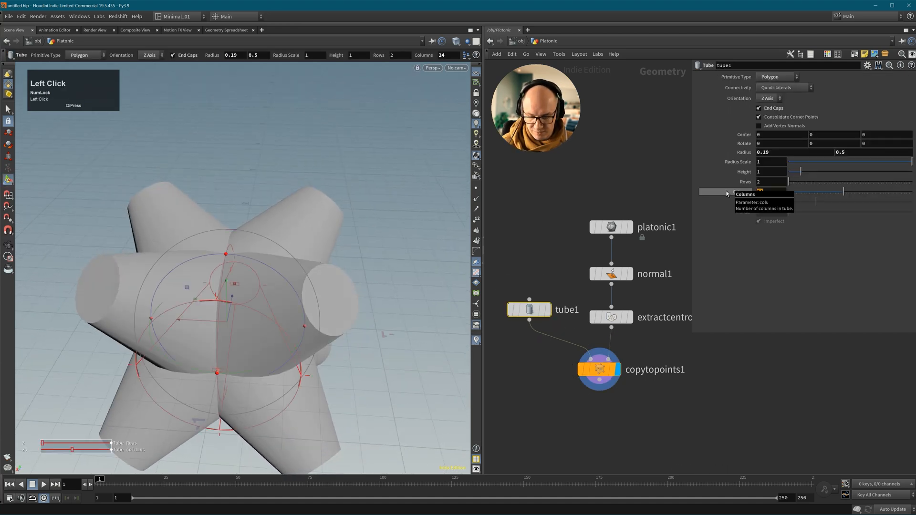
pyautogui.write('48')
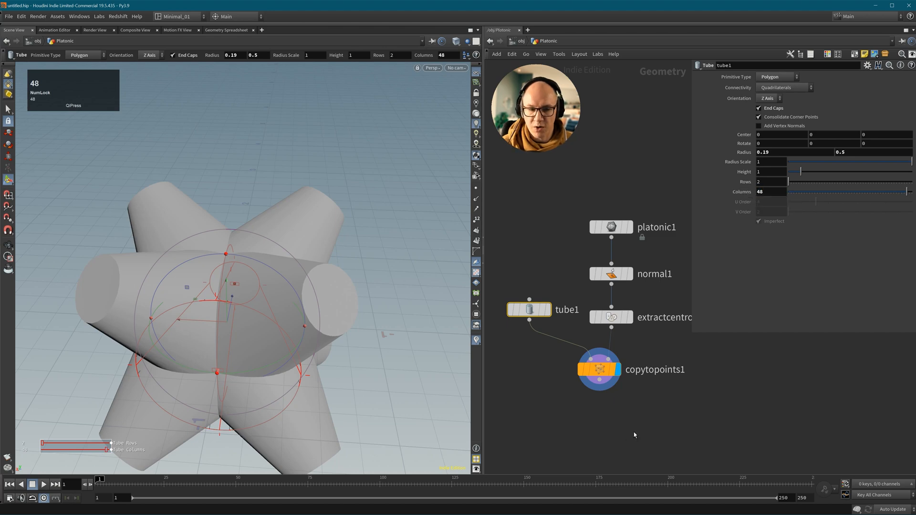
pyautogui.moveTo(589, 380); pyautogui.dragTo(587, 336, button='middle')
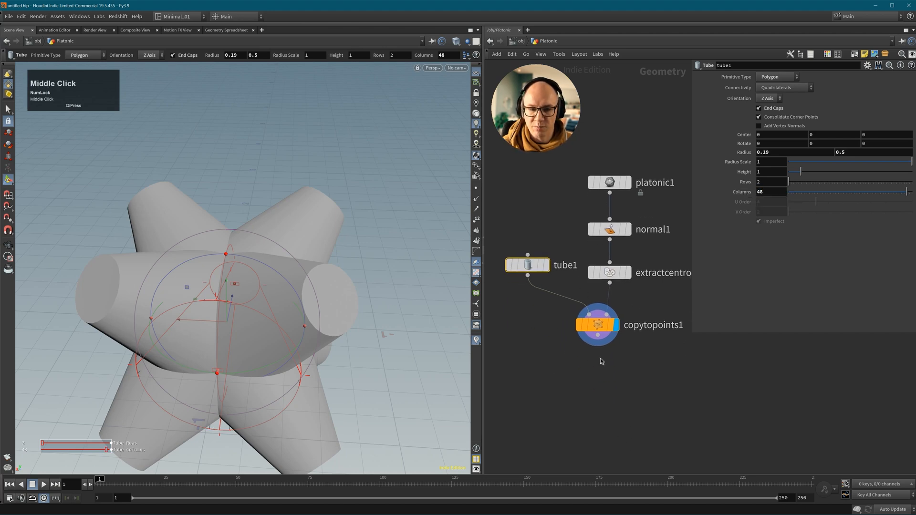
pyautogui.keyDown('alt'); pyautogui.moveTo(243, 284); pyautogui.dragTo(279, 322); pyautogui.keyUp('alt')
pyautogui.keyDown('alt'); pyautogui.moveTo(278, 322); pyautogui.dragTo(315, 259, button='middle'); pyautogui.keyUp('alt')
pyautogui.moveTo(315, 260)
pyautogui.keyDown('alt'); pyautogui.mouseDown()
pyautogui.moveTo(303, 227)
pyautogui.moveTo(325, 202)
pyautogui.moveTo(354, 209)
pyautogui.moveTo(311, 258)
pyautogui.mouseUp(); pyautogui.keyUp('alt')
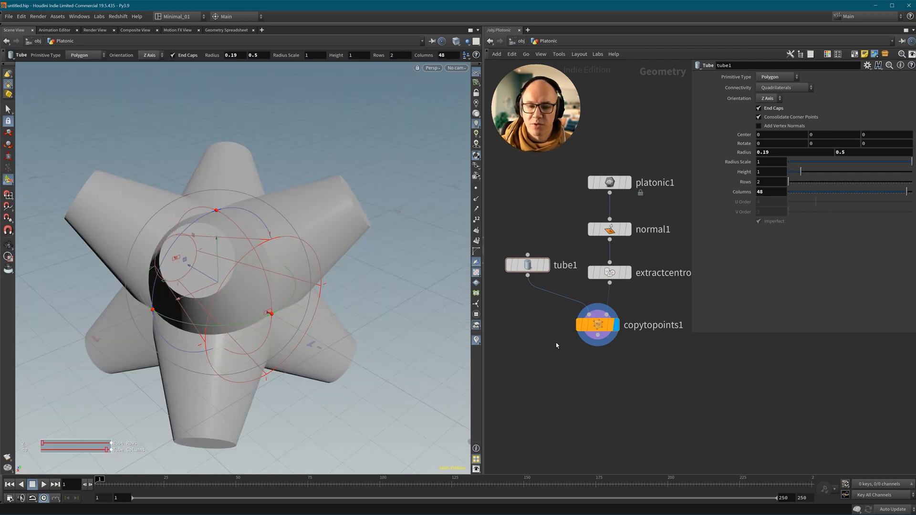
# Add a Remesh to Grid node fed by the Copy to Points node and display its result.
pyautogui.click(568, 352)
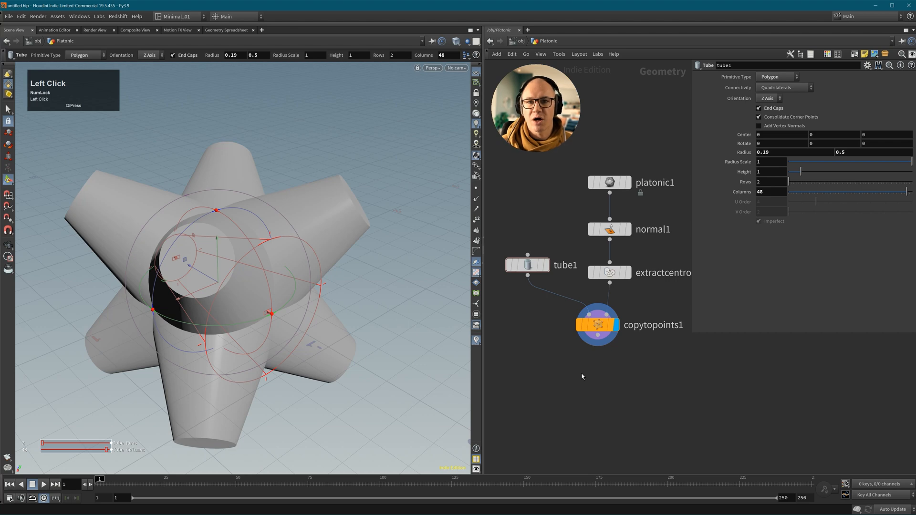
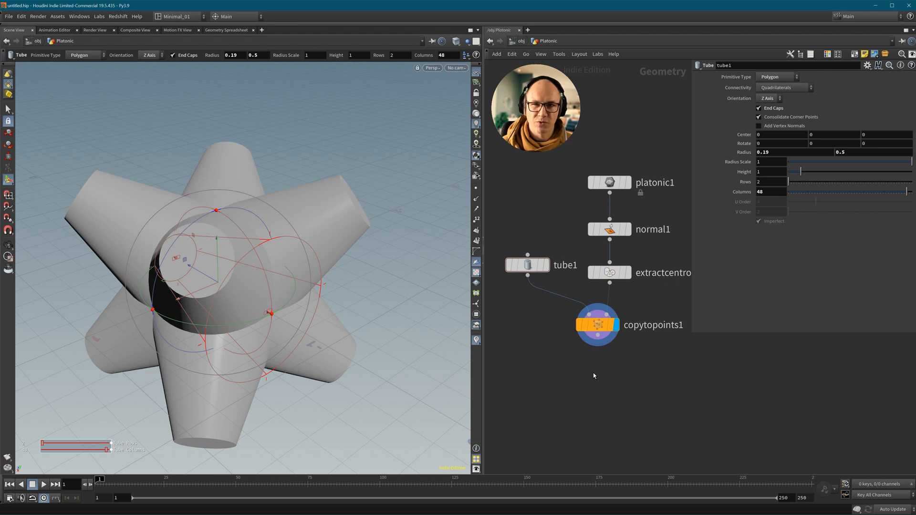
pyautogui.press('Tab')
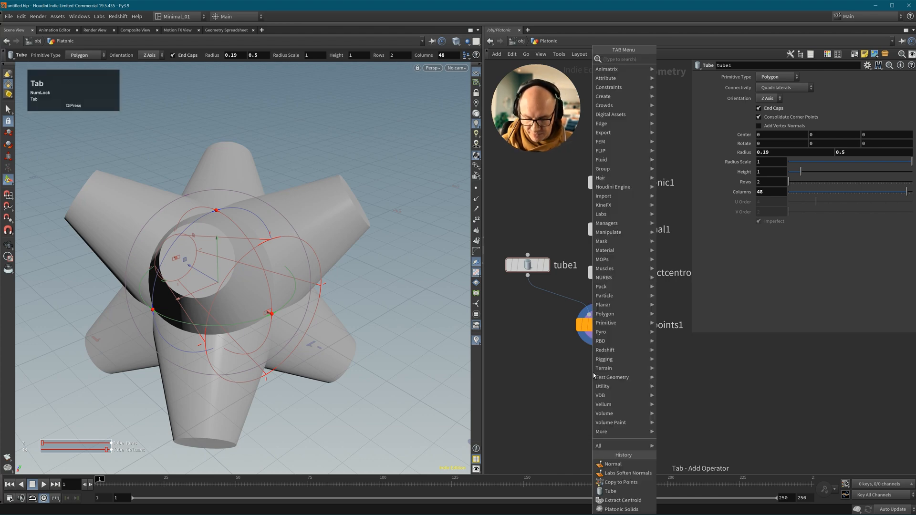
pyautogui.write('reme')
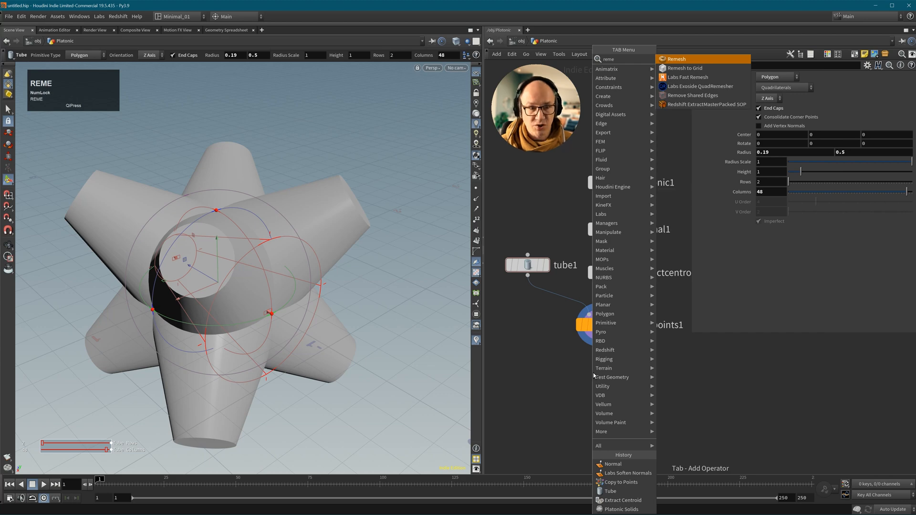
pyautogui.click(690, 69)
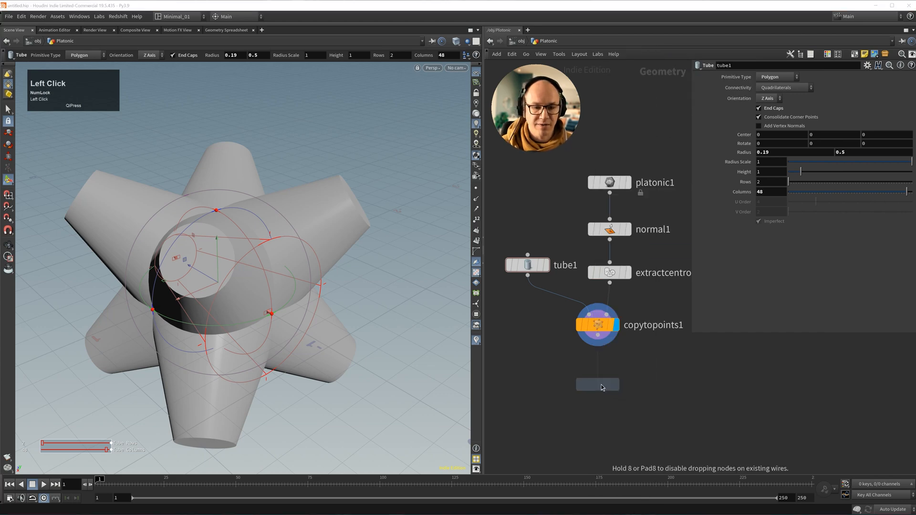
pyautogui.click(641, 387)
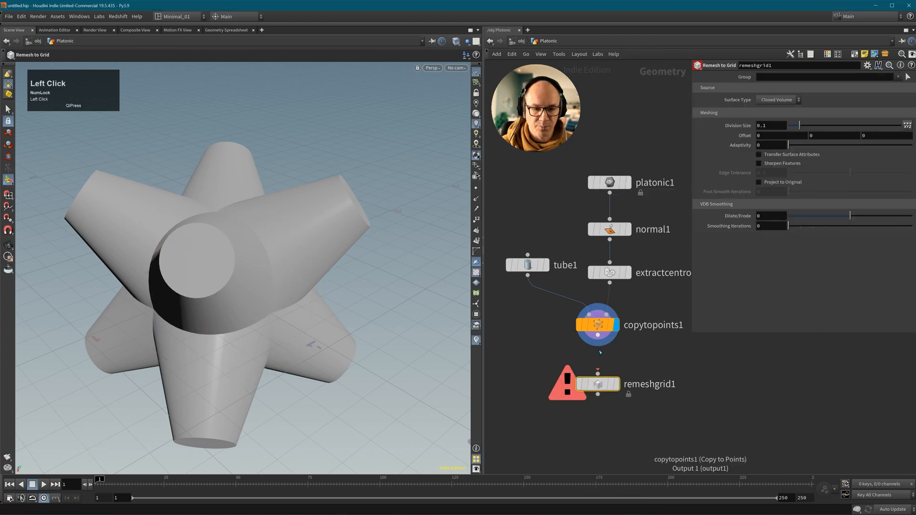
pyautogui.moveTo(597, 335); pyautogui.dragTo(603, 368)
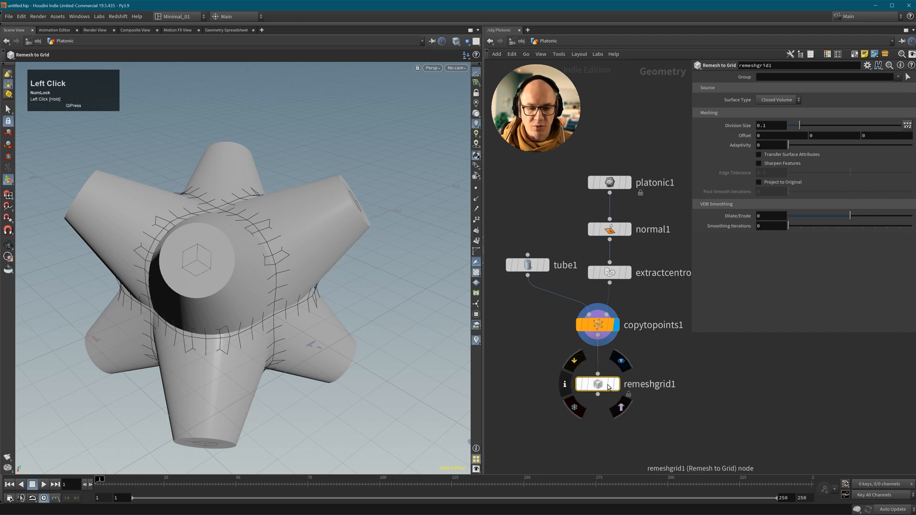
pyautogui.click(614, 384)
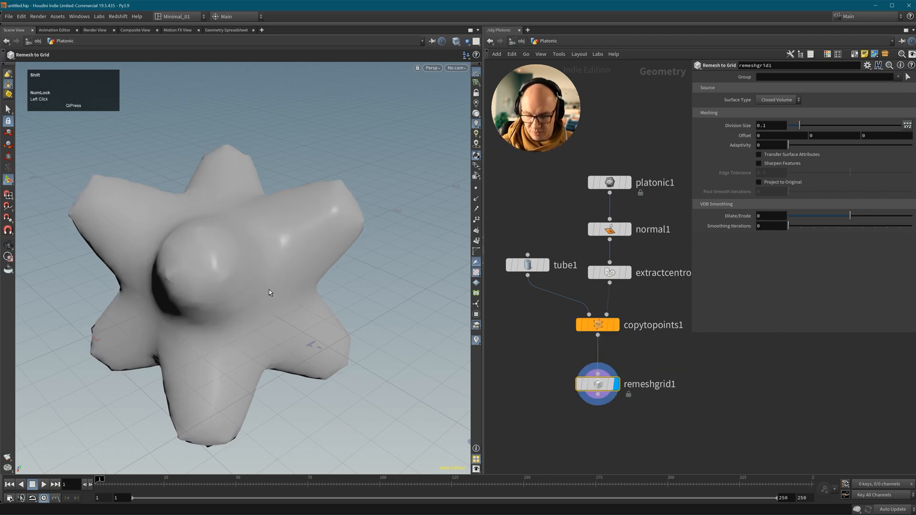
# Set the Remesh to Grid division size to 0.02 and inspect the mesh in wireframe and plain shading.
pyautogui.hotkey('shift', 'w')
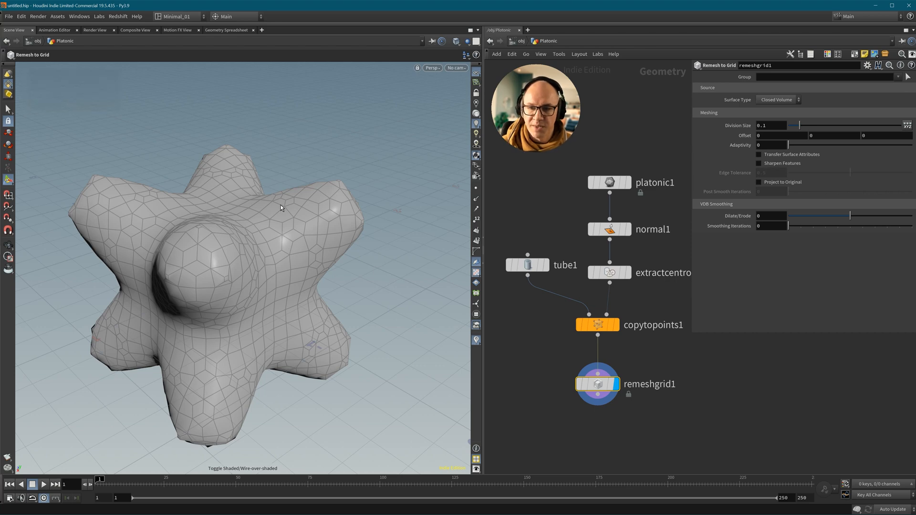
pyautogui.keyDown('alt'); pyautogui.moveTo(276, 208); pyautogui.dragTo(250, 220); pyautogui.keyUp('alt')
pyautogui.keyDown('alt'); pyautogui.moveTo(249, 221); pyautogui.dragTo(212, 238, button='right'); pyautogui.keyUp('alt')
pyautogui.keyDown('alt'); pyautogui.moveTo(212, 236); pyautogui.dragTo(243, 248, button='middle'); pyautogui.keyUp('alt')
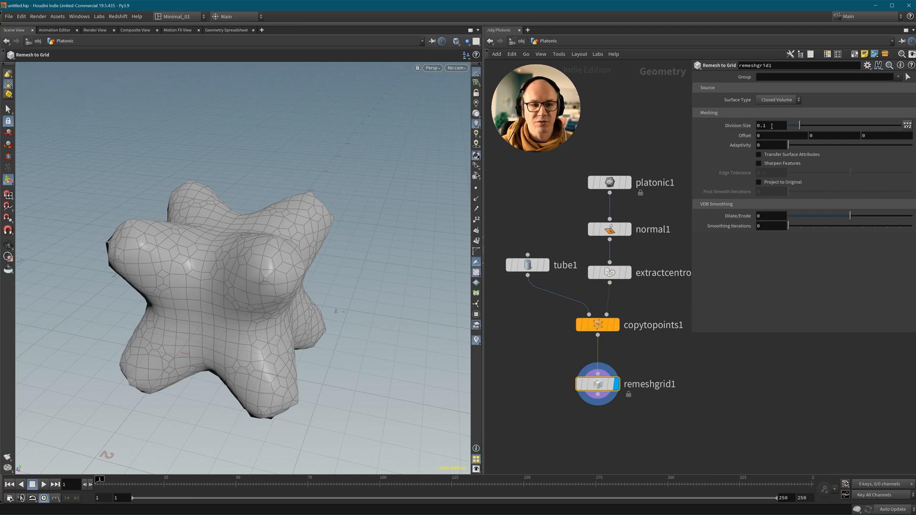
pyautogui.click(771, 126)
pyautogui.press('BackSpace')
pyautogui.write('02')
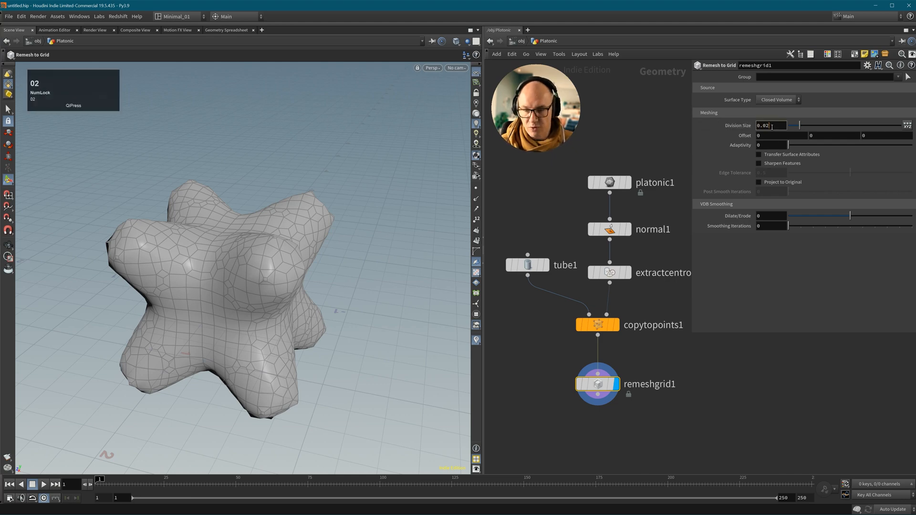
pyautogui.keyDown('alt'); pyautogui.moveTo(253, 280); pyautogui.dragTo(261, 278); pyautogui.keyUp('alt')
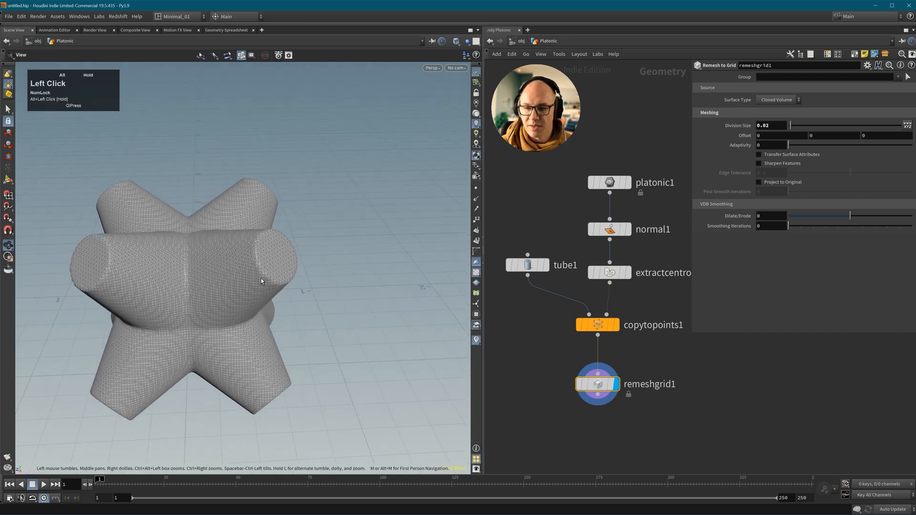
pyautogui.moveTo(261, 278); pyautogui.dragTo(270, 292, button='middle')
pyautogui.hotkey('shift', 'w')
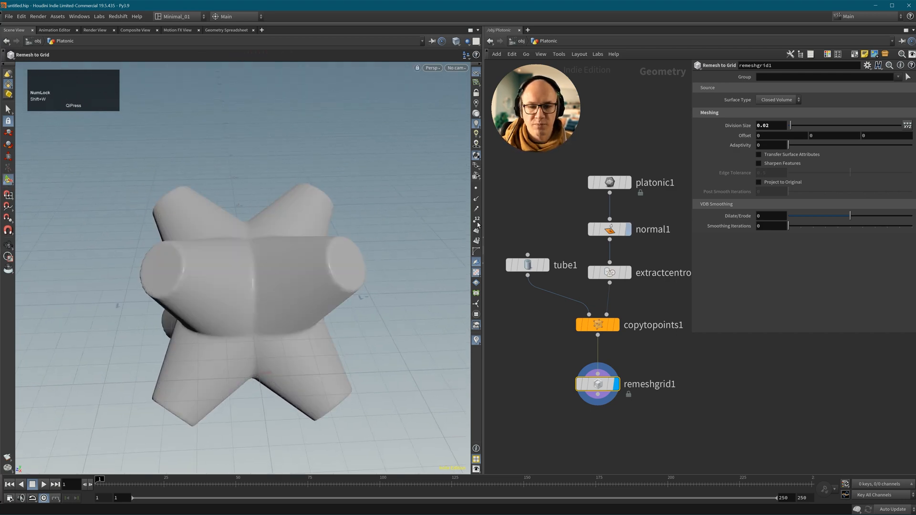
pyautogui.keyDown('alt'); pyautogui.moveTo(329, 268); pyautogui.dragTo(332, 256, button='right'); pyautogui.keyUp('alt')
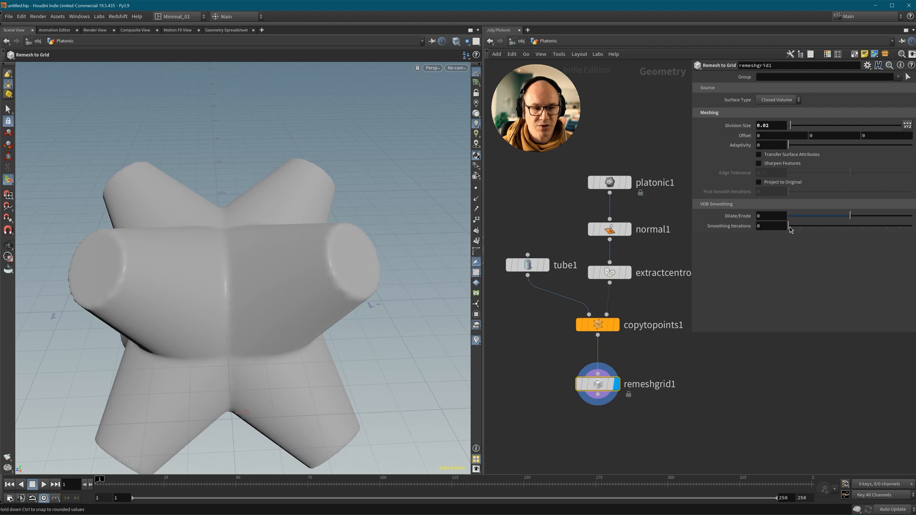
# Raise the remesh's VDB smoothing iterations to 2 and review the softened shape from several angles.
pyautogui.moveTo(789, 227); pyautogui.dragTo(800, 228)
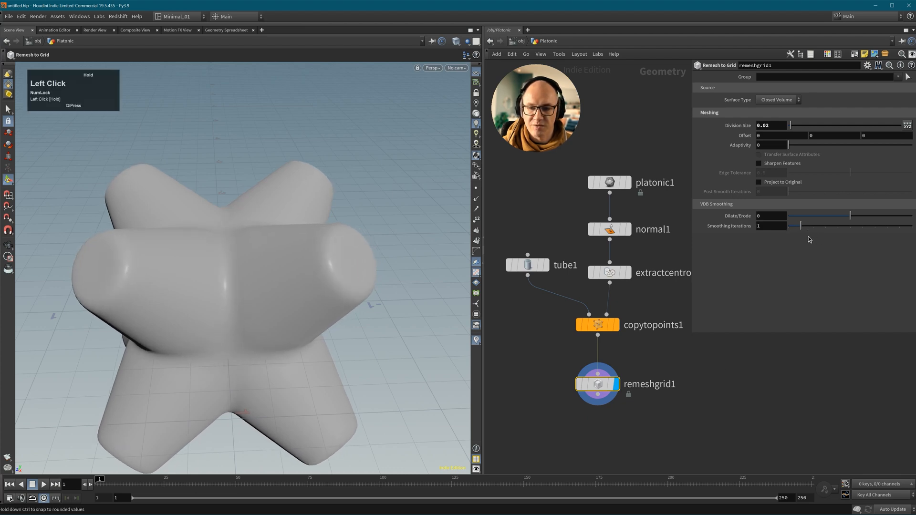
pyautogui.moveTo(800, 226); pyautogui.dragTo(813, 226)
pyautogui.keyDown('alt'); pyautogui.moveTo(434, 279); pyautogui.dragTo(242, 250); pyautogui.keyUp('alt')
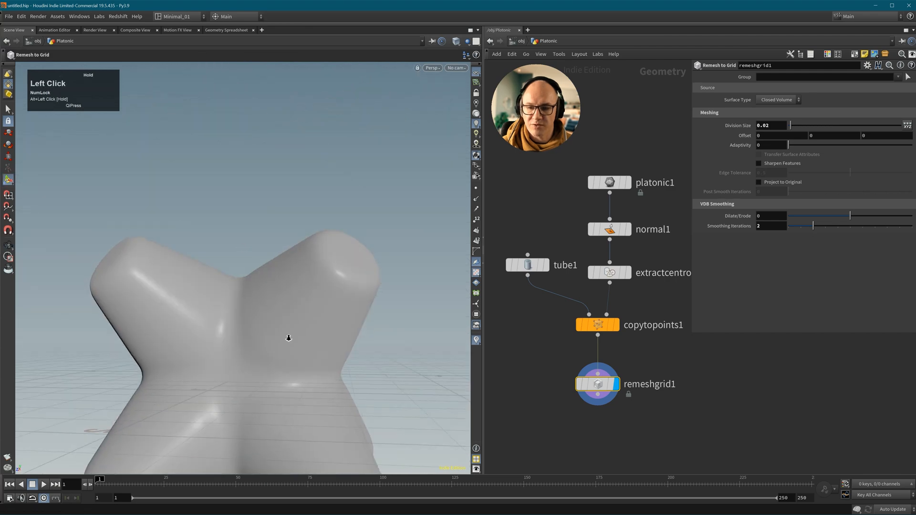
pyautogui.keyDown('alt'); pyautogui.moveTo(288, 337); pyautogui.dragTo(296, 301); pyautogui.keyUp('alt')
pyautogui.keyDown('alt'); pyautogui.moveTo(297, 301); pyautogui.dragTo(300, 253, button='middle'); pyautogui.keyUp('alt')
pyautogui.keyDown('alt'); pyautogui.moveTo(302, 258); pyautogui.dragTo(448, 295); pyautogui.keyUp('alt')
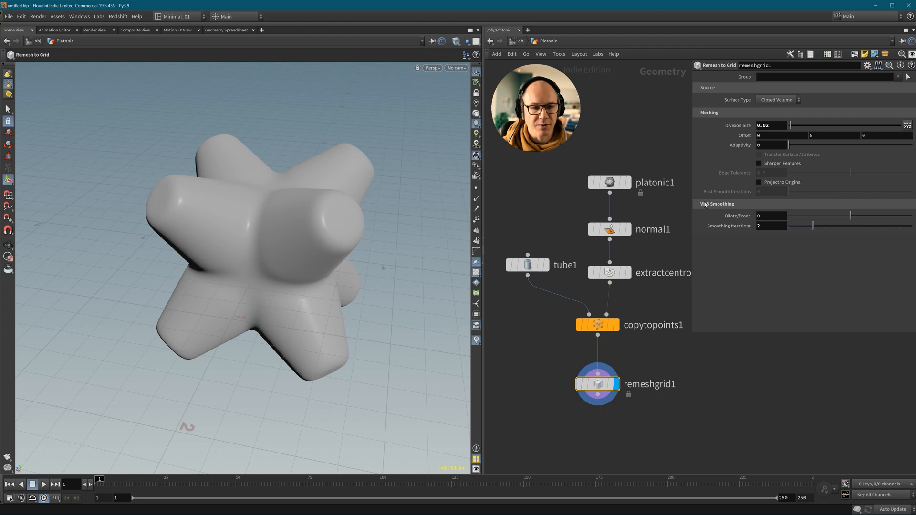
# Examine the internal node network of the Remesh to Grid node, then return to the Platonic network.
pyautogui.moveTo(596, 390)
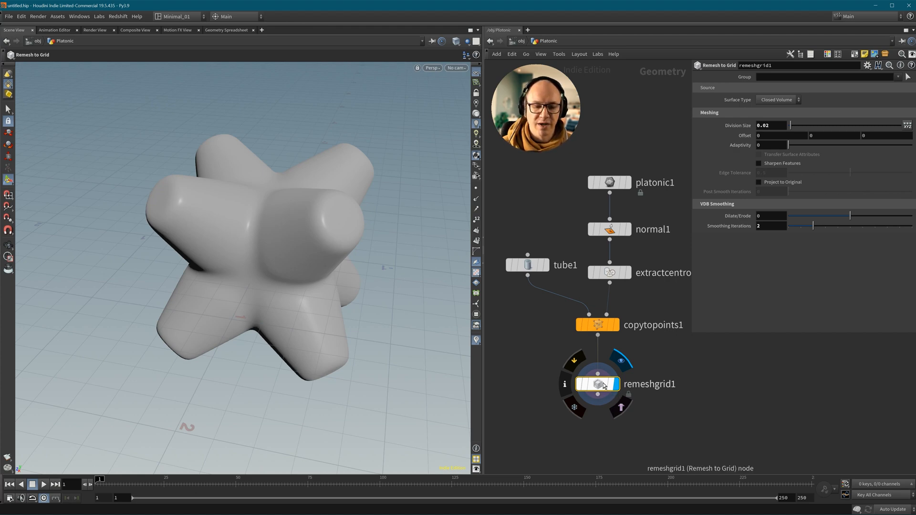
pyautogui.doubleClick(603, 386)
pyautogui.moveTo(682, 388); pyautogui.dragTo(587, 429, button='middle')
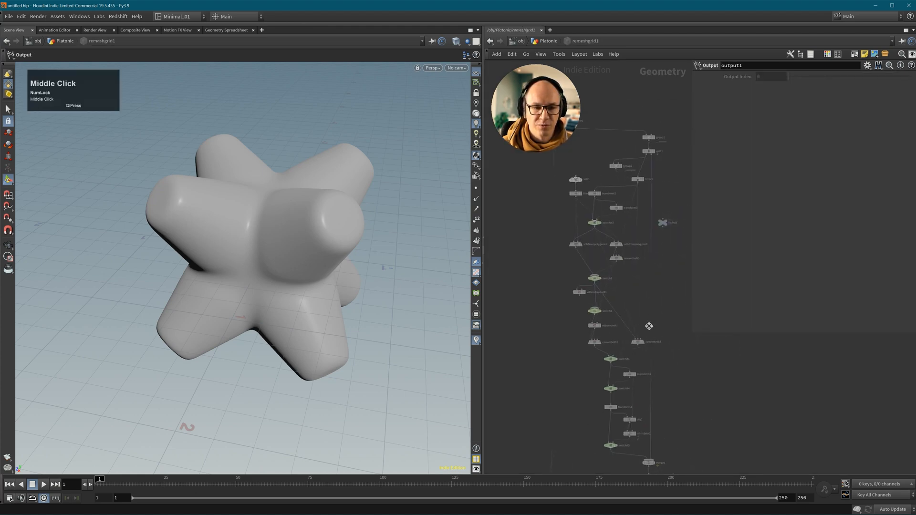
pyautogui.moveTo(649, 326); pyautogui.dragTo(629, 387, button='middle')
pyautogui.scroll(3, 631, 326)
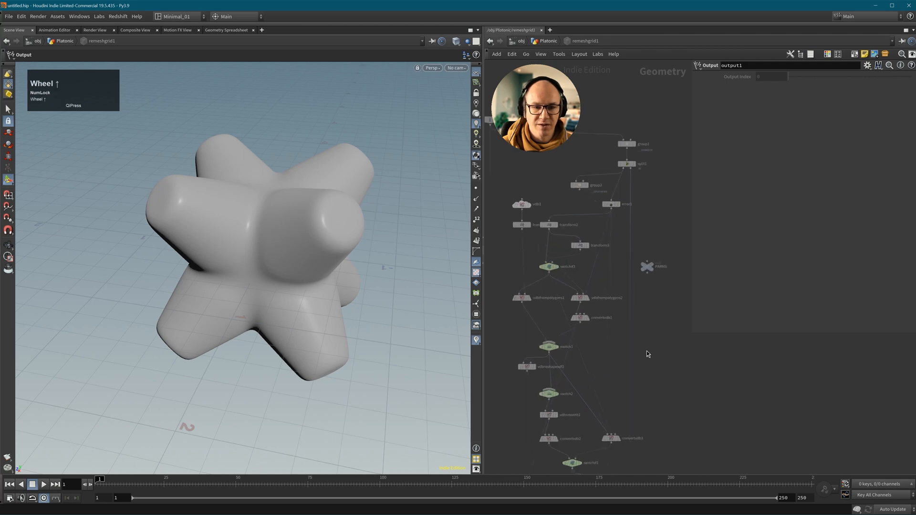
pyautogui.moveTo(646, 350); pyautogui.dragTo(648, 202, button='middle')
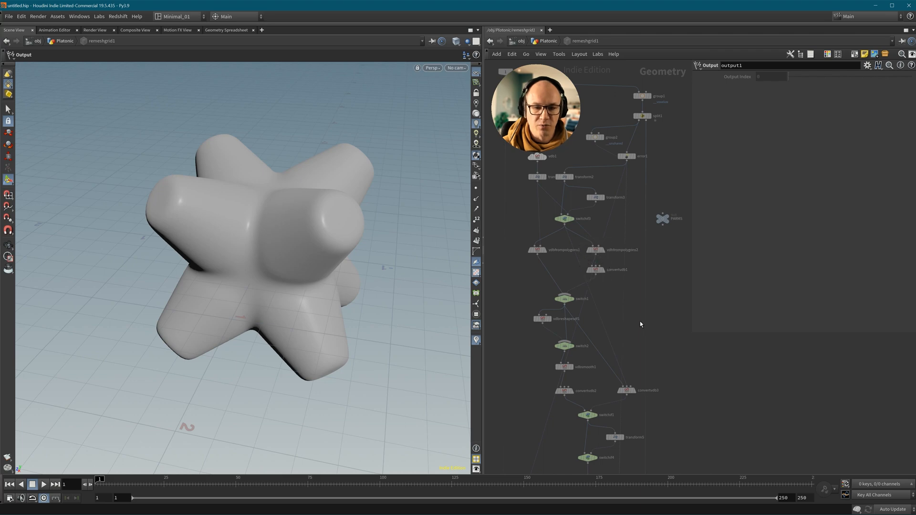
pyautogui.moveTo(566, 308); pyautogui.dragTo(574, 272, button='middle')
pyautogui.moveTo(582, 325); pyautogui.dragTo(564, 267, button='middle')
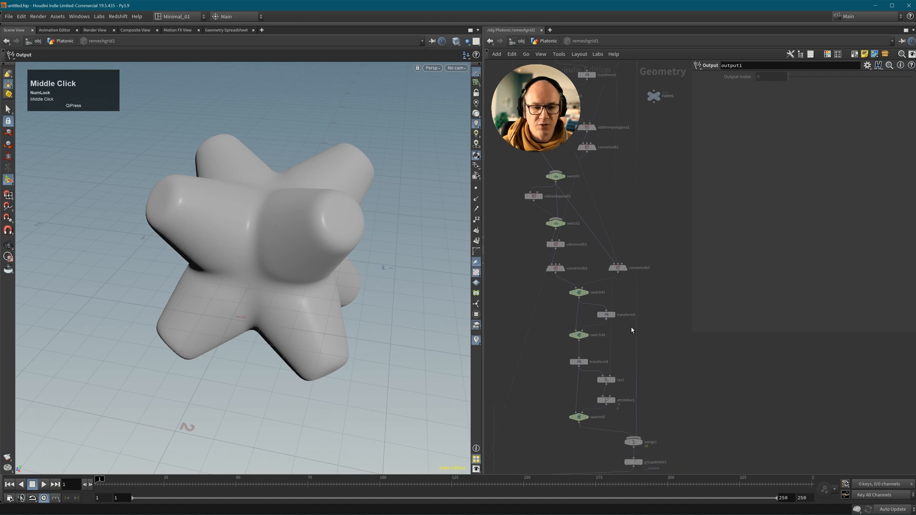
pyautogui.moveTo(620, 362); pyautogui.dragTo(614, 308, button='middle')
pyautogui.moveTo(659, 382); pyautogui.dragTo(663, 356, button='middle')
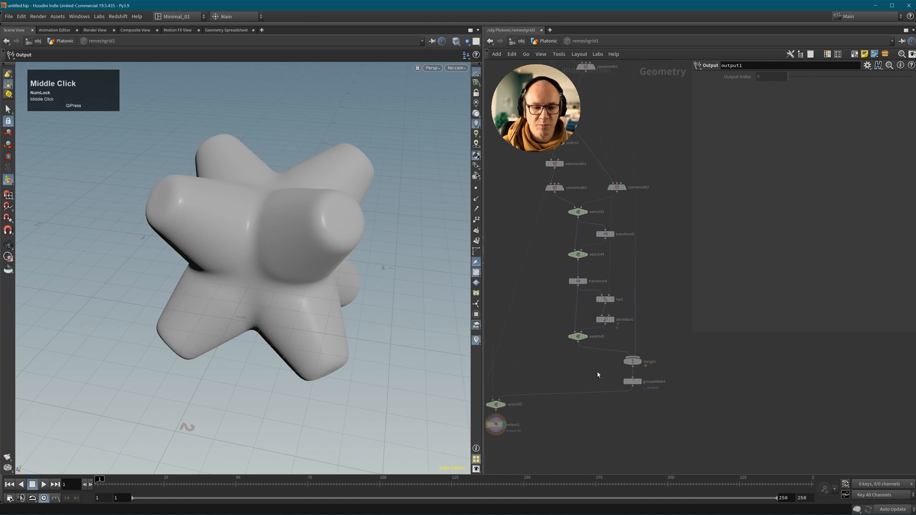
pyautogui.moveTo(586, 393); pyautogui.dragTo(614, 386, button='middle')
pyautogui.click(605, 420)
pyautogui.press('u')
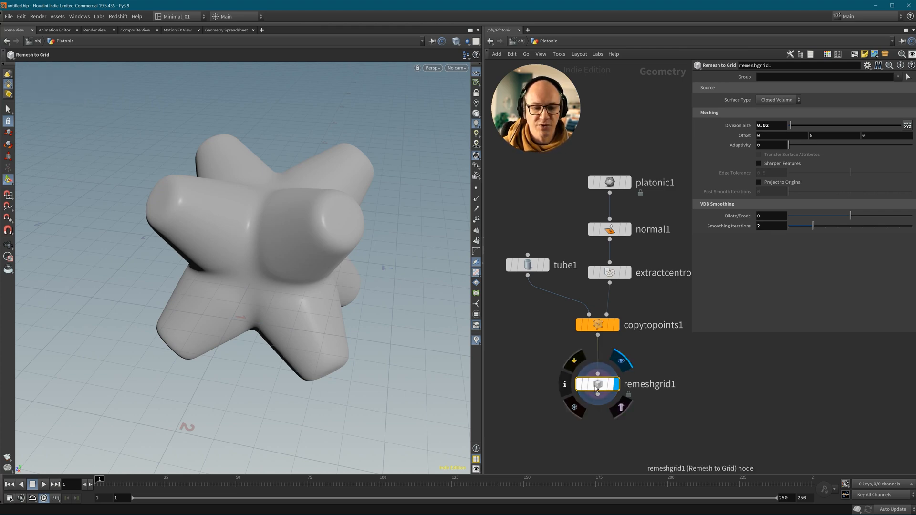
# Show the wireframe over the shaded remesh and set its division size to 0.03.
pyautogui.click(603, 388)
pyautogui.hotkey('shift', 'w')
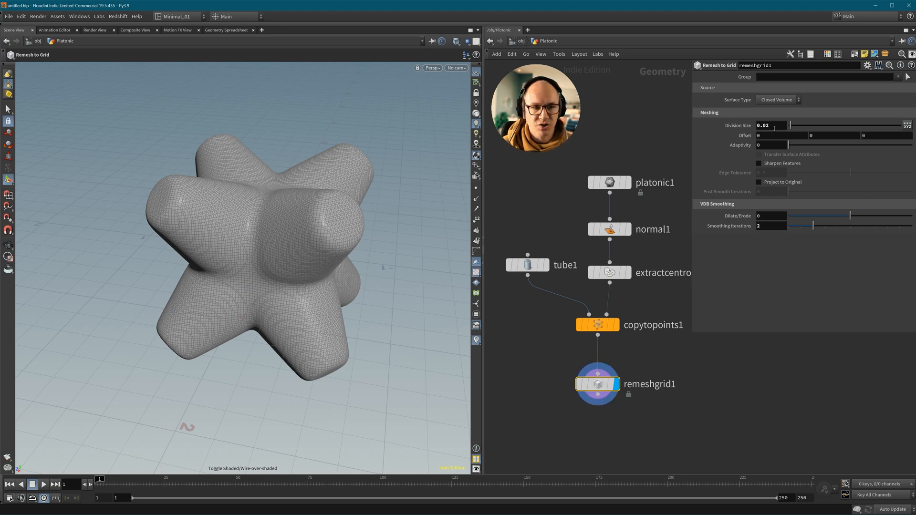
pyautogui.click(773, 127)
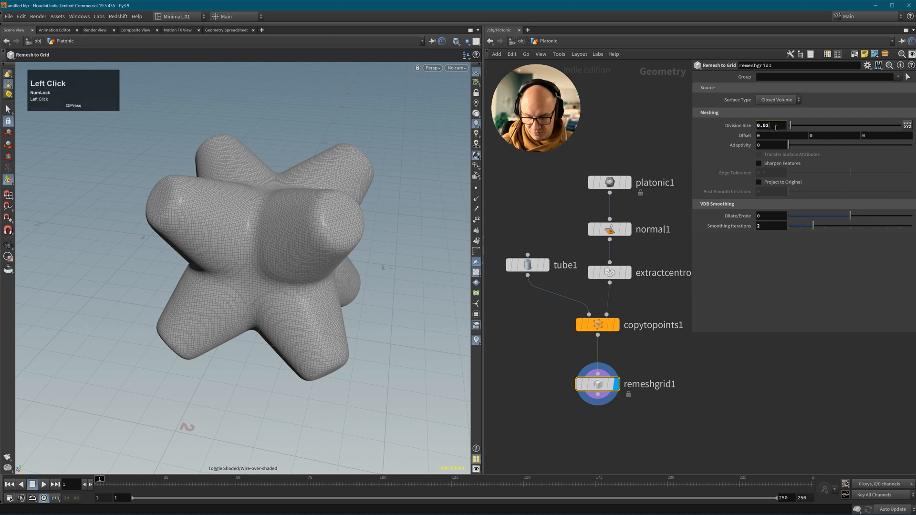
pyautogui.press('BackSpace')
pyautogui.write('3')
pyautogui.press('Return')
# Lower the remesh's smoothing iterations to 1 and raise its adaptivity to 0.201.
pyautogui.keyDown('alt'); pyautogui.moveTo(362, 210); pyautogui.dragTo(327, 199); pyautogui.keyUp('alt')
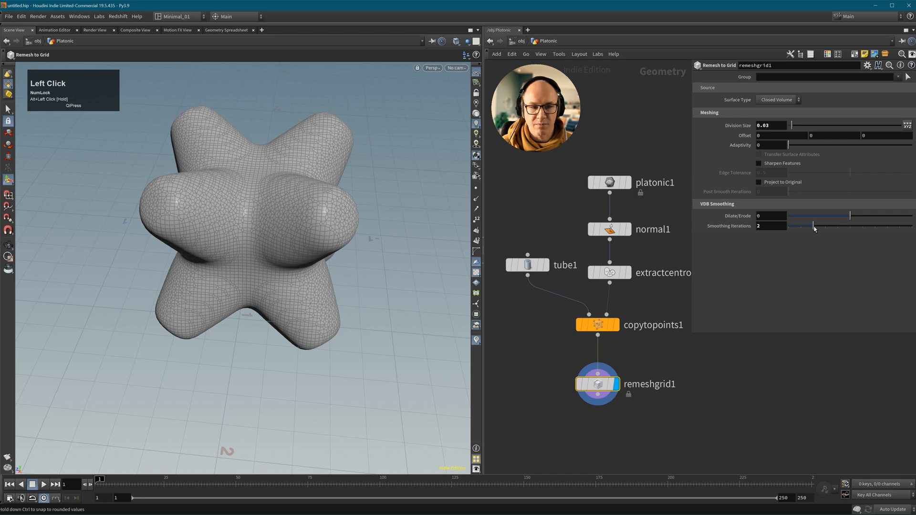
pyautogui.moveTo(811, 228); pyautogui.dragTo(802, 230)
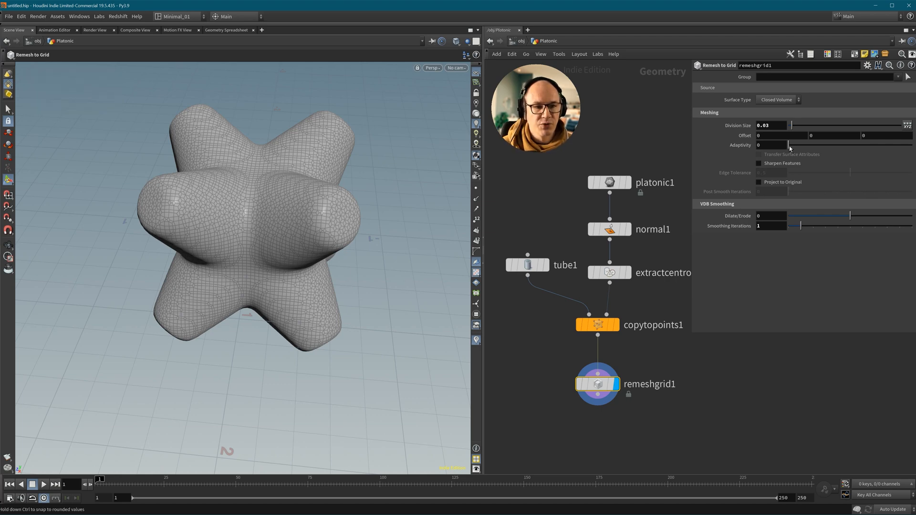
pyautogui.moveTo(789, 148); pyautogui.dragTo(814, 157)
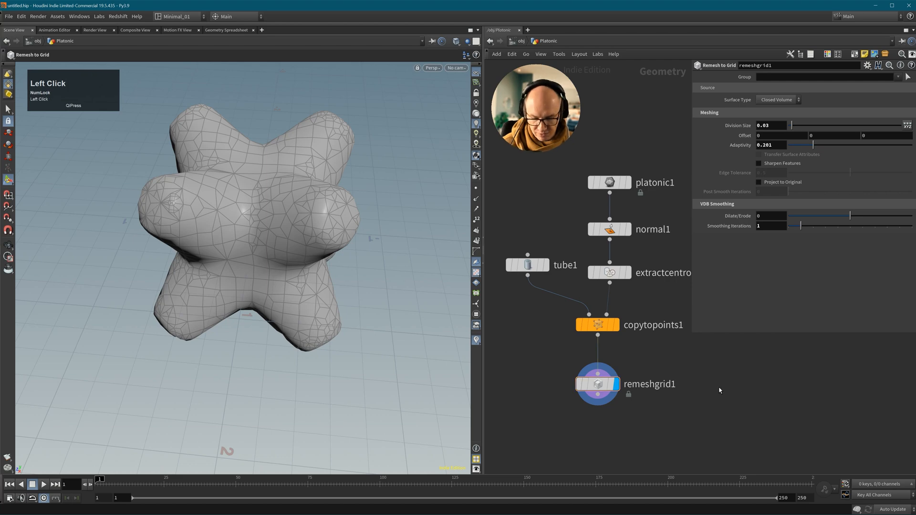
# Leave the Platonic network and open the Net object's network, bringing its grid mesh into view.
pyautogui.press('u')
pyautogui.moveTo(582, 355); pyautogui.dragTo(638, 333, button='middle')
pyautogui.doubleClick(569, 328)
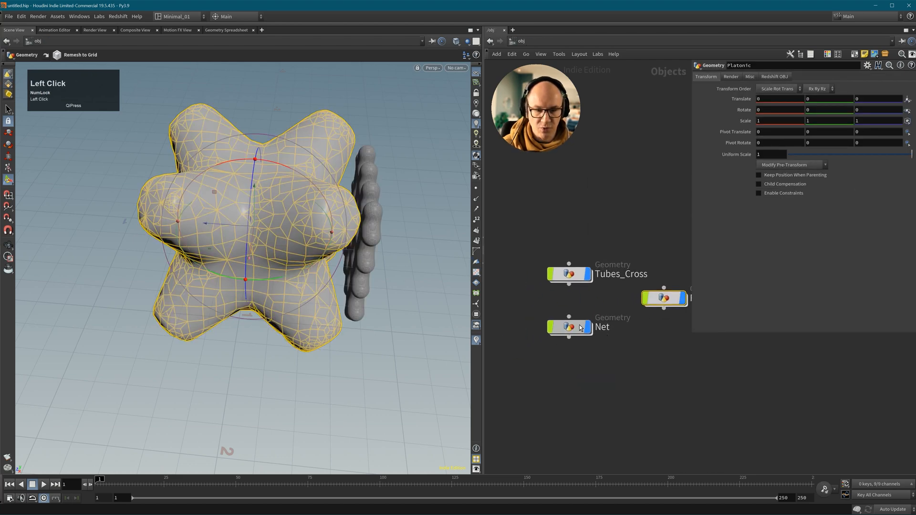
pyautogui.moveTo(323, 255); pyautogui.dragTo(267, 258)
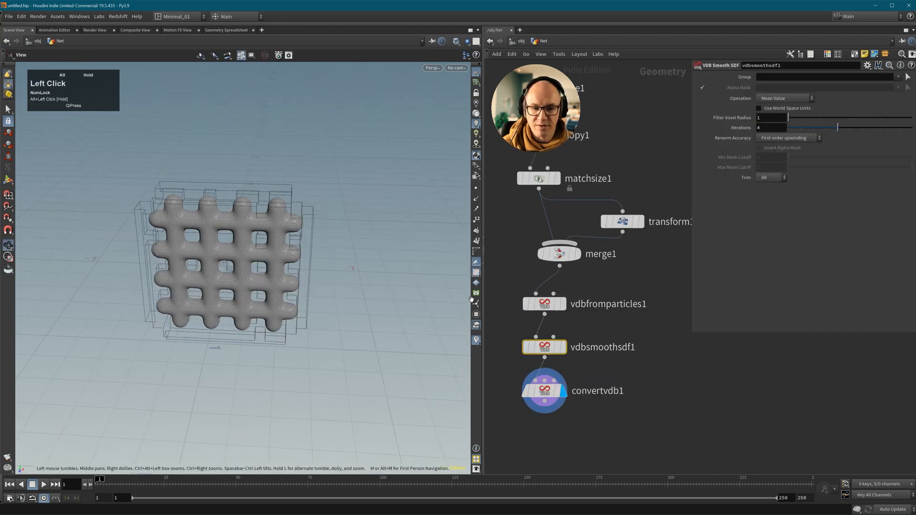
# Set the adaptivity of the Net's Convert VDB node to 0.012 and check the node's geometry info.
pyautogui.click(544, 391)
pyautogui.keyDown('alt'); pyautogui.moveTo(295, 256); pyautogui.dragTo(264, 239, button='right'); pyautogui.keyUp('alt')
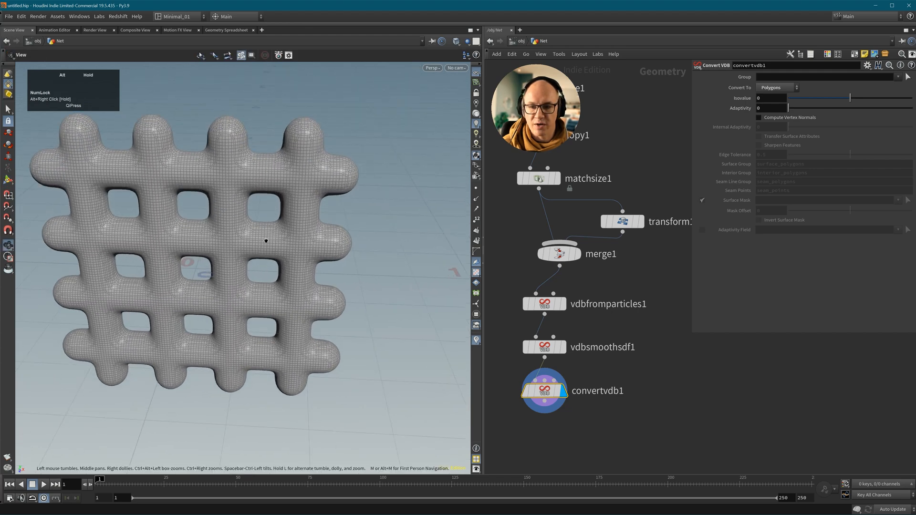
pyautogui.keyDown('alt'); pyautogui.moveTo(264, 239); pyautogui.dragTo(279, 231); pyautogui.keyUp('alt')
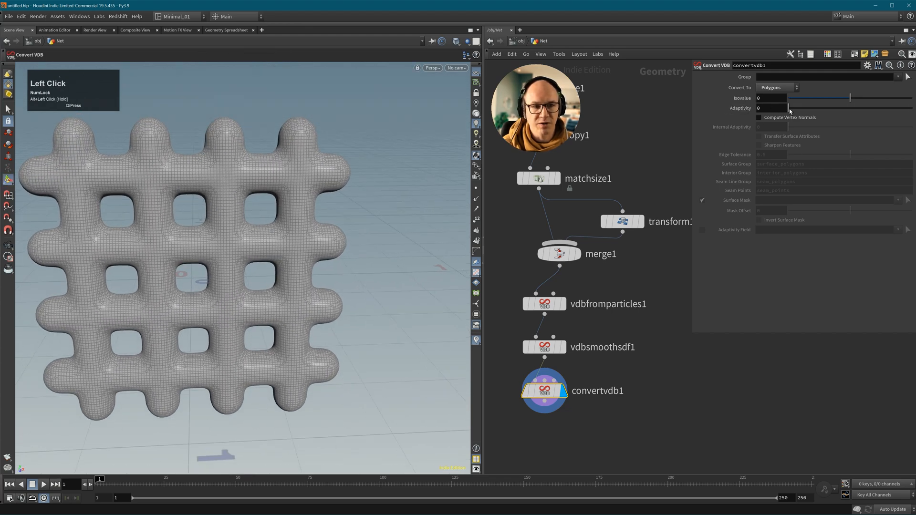
pyautogui.moveTo(789, 111); pyautogui.dragTo(789, 109)
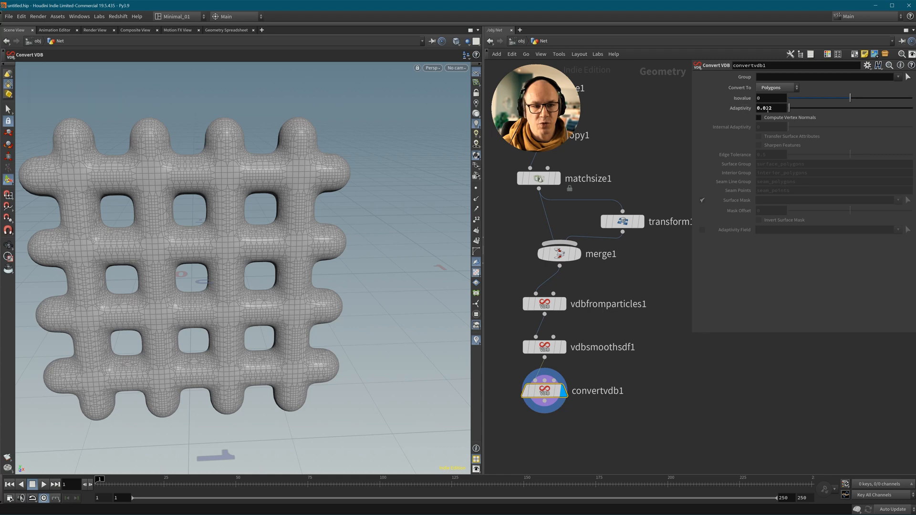
pyautogui.middleClick(556, 391)
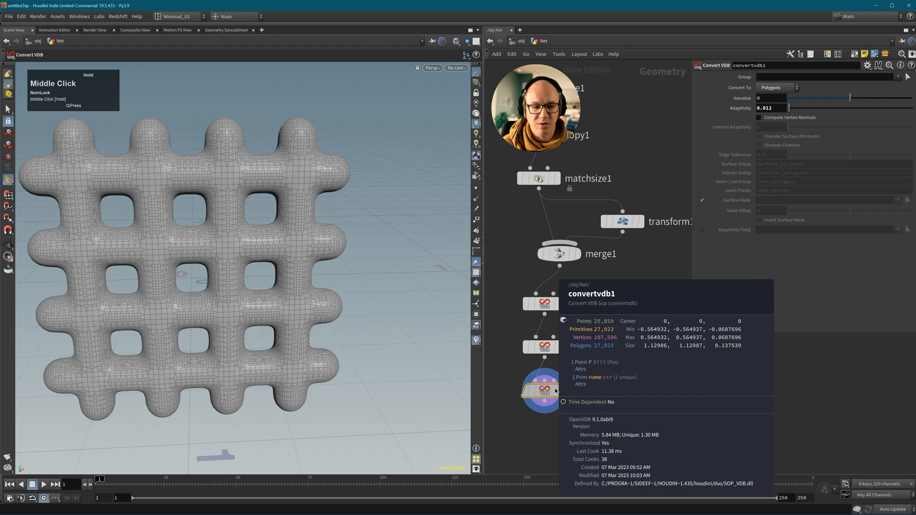
# Reset the adaptivity of the Net's Convert VDB node to 0 and check its geometry info.
pyautogui.moveTo(789, 109); pyautogui.dragTo(741, 148)
pyautogui.middleClick(555, 395)
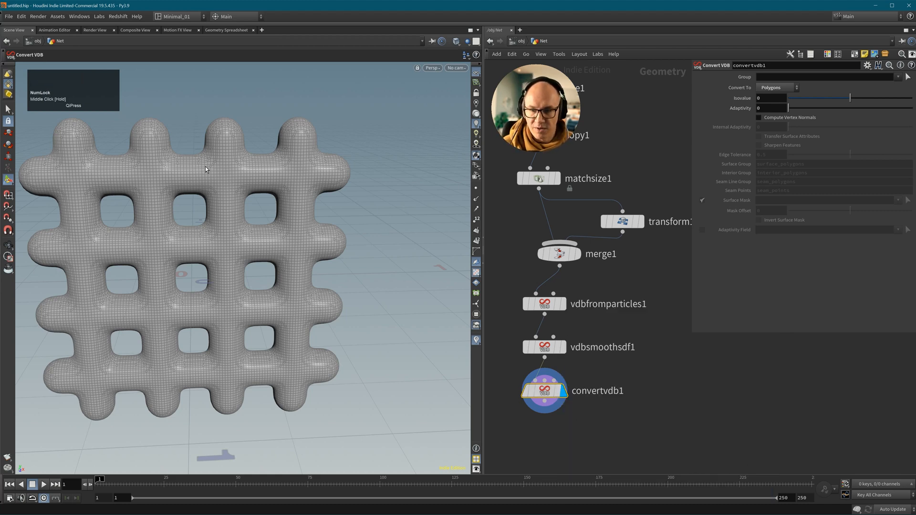
# Return from the Net network to the Platonic network and set its remesh's adaptivity to 0.
pyautogui.press('u')
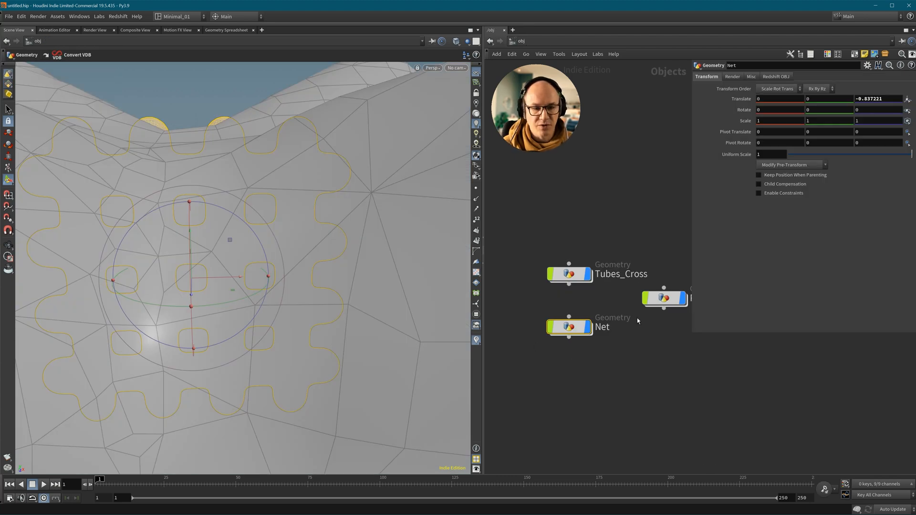
pyautogui.moveTo(666, 353); pyautogui.dragTo(622, 364, button='middle')
pyautogui.doubleClick(609, 317)
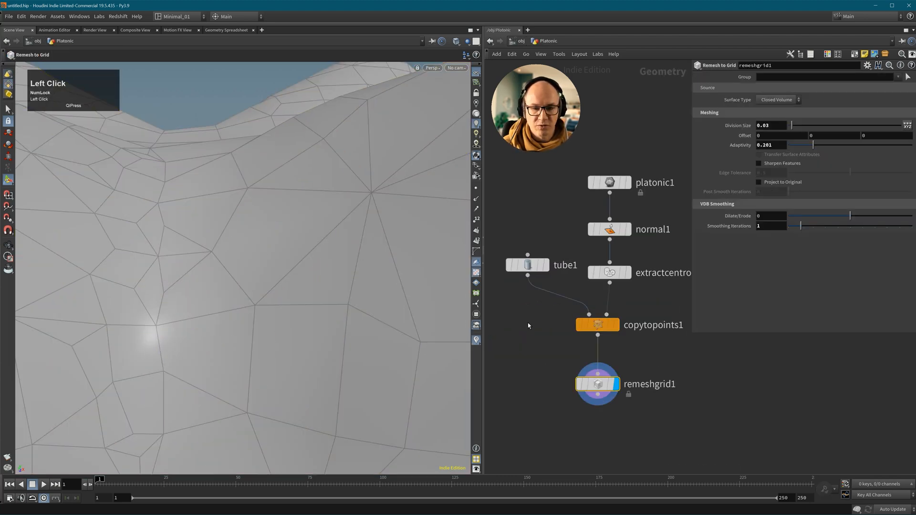
pyautogui.keyDown('alt'); pyautogui.moveTo(358, 274); pyautogui.dragTo(279, 302, button='right'); pyautogui.keyUp('alt')
pyautogui.keyDown('alt'); pyautogui.moveTo(279, 301); pyautogui.dragTo(260, 277, button='middle'); pyautogui.keyUp('alt')
pyautogui.keyDown('alt'); pyautogui.moveTo(260, 277); pyautogui.dragTo(293, 270); pyautogui.keyUp('alt')
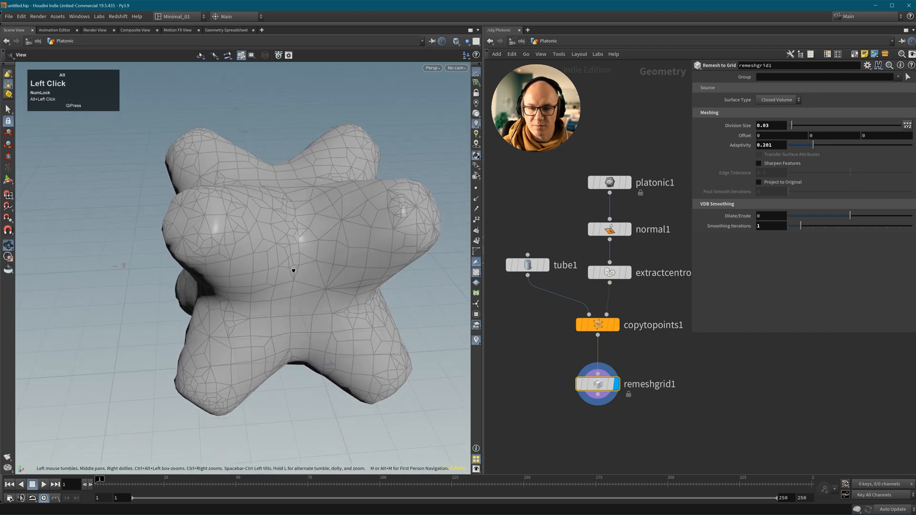
pyautogui.moveTo(813, 144); pyautogui.dragTo(783, 147)
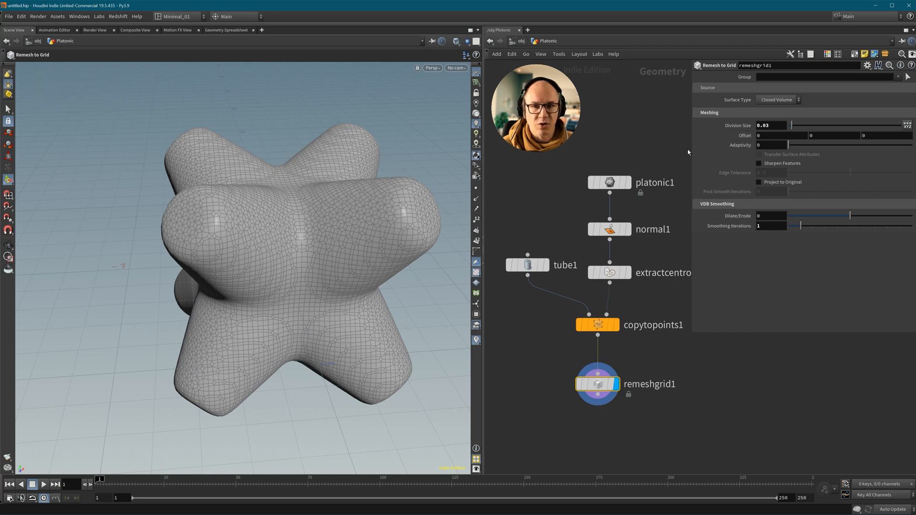
# Enable Project to Original on the remesh, with 5 post smooth iterations and 1 VDB smoothing iteration.
pyautogui.click(759, 182)
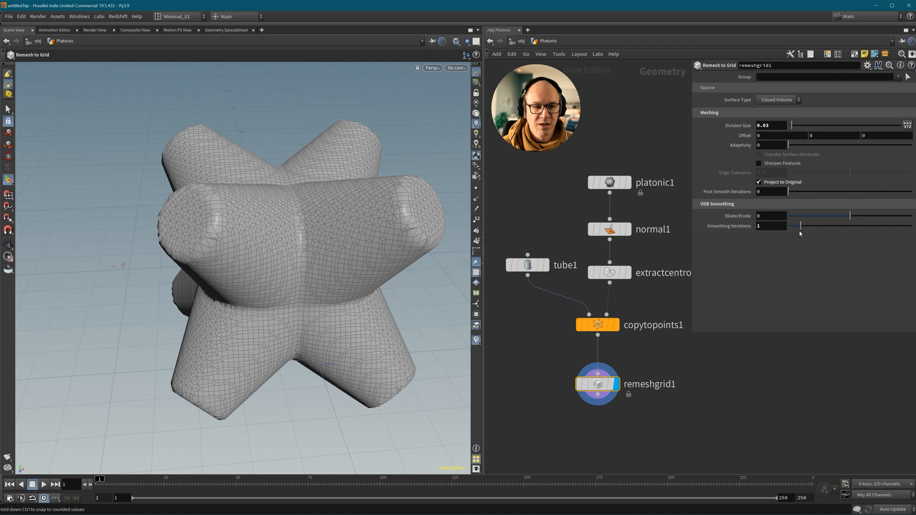
pyautogui.moveTo(800, 226); pyautogui.dragTo(788, 226)
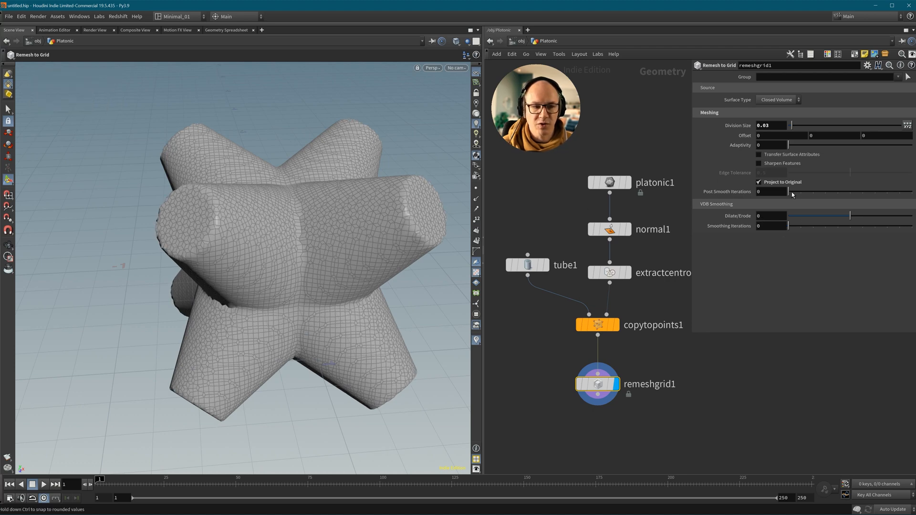
pyautogui.moveTo(793, 192); pyautogui.dragTo(853, 201)
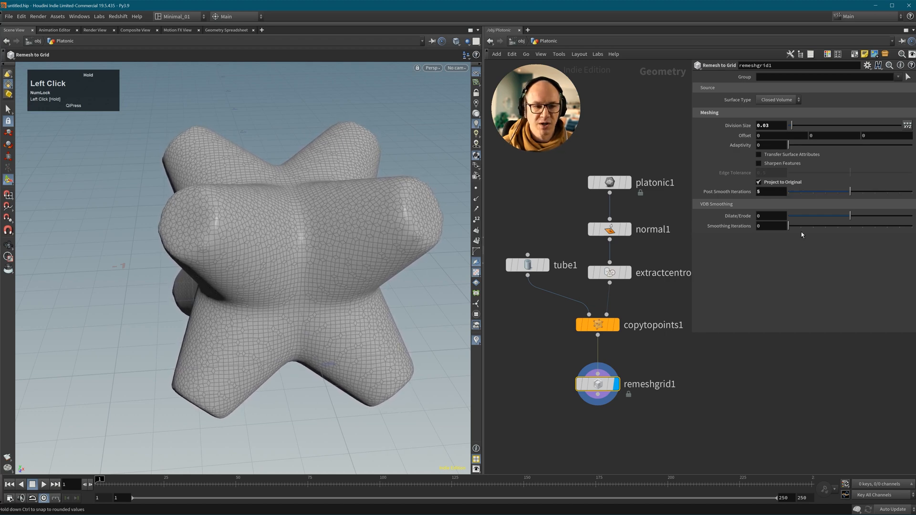
pyautogui.moveTo(791, 229); pyautogui.dragTo(803, 227)
pyautogui.moveTo(849, 192)
pyautogui.mouseDown()
pyautogui.moveTo(772, 199)
pyautogui.moveTo(849, 197)
pyautogui.mouseUp()
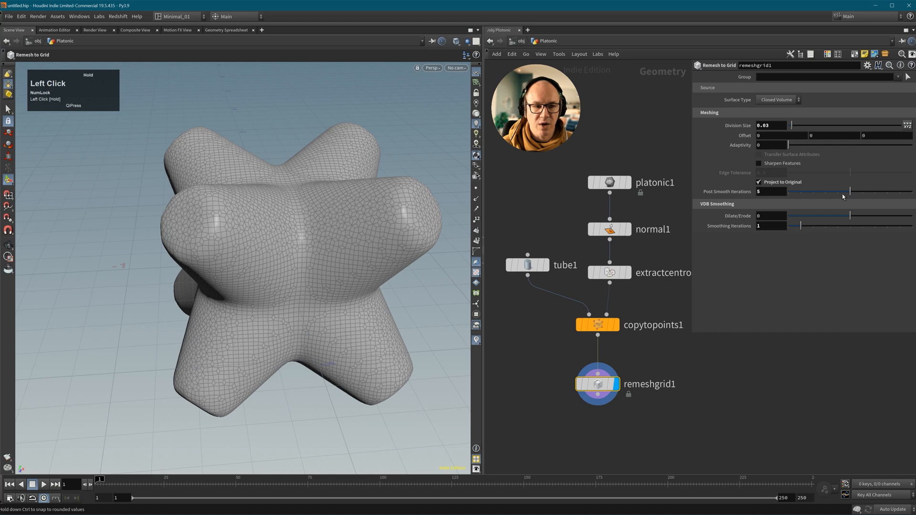
# Set the remesh's division size to 0.02.
pyautogui.click(775, 125)
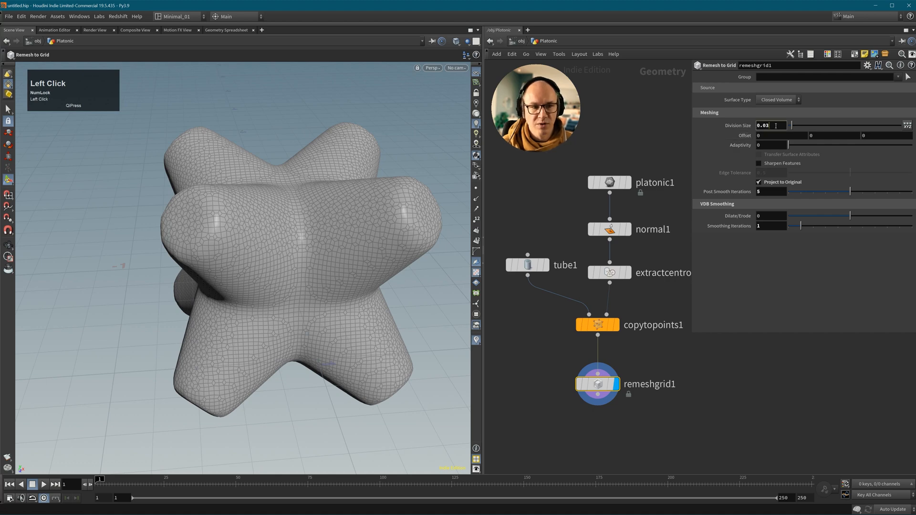
pyautogui.press('BackSpace')
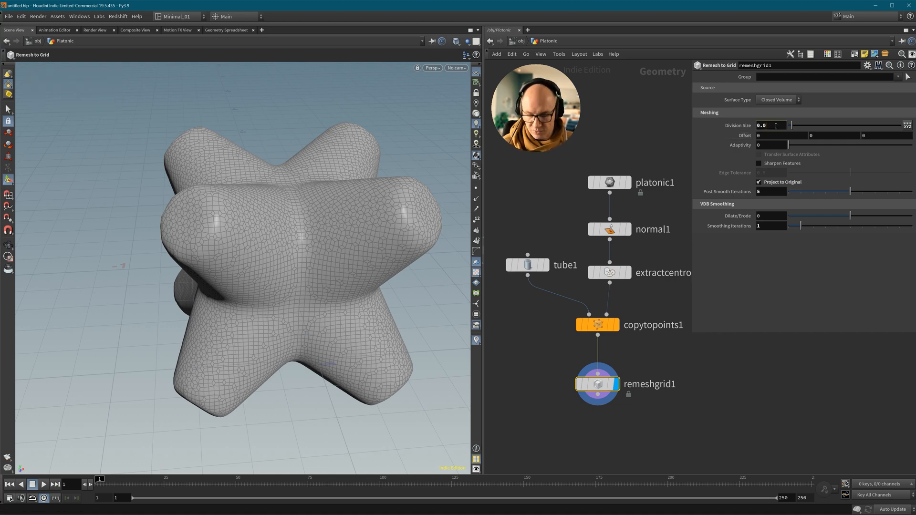
pyautogui.write('2')
pyautogui.press('Return')
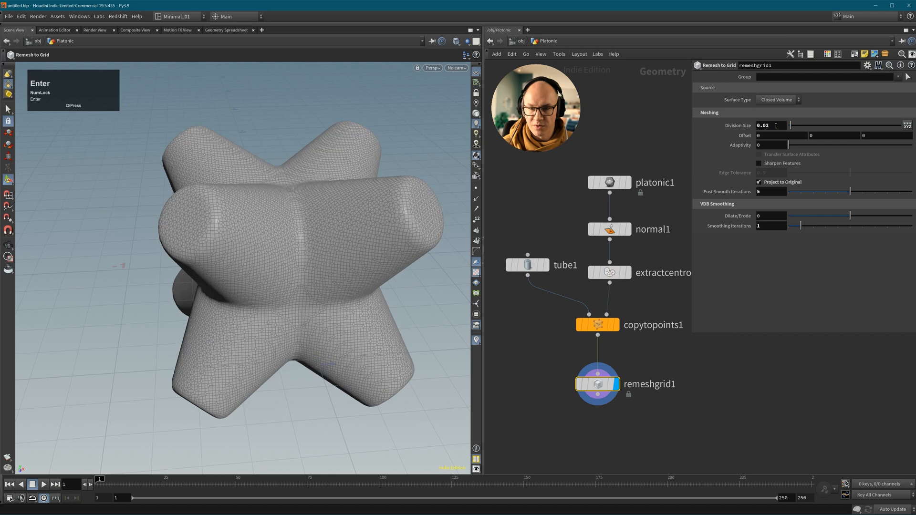
# Compare the remesh with Project to Original on and off, and leave the option disabled.
pyautogui.moveTo(800, 228)
pyautogui.mouseDown()
pyautogui.moveTo(783, 231)
pyautogui.moveTo(800, 229)
pyautogui.mouseUp()
pyautogui.click(832, 193)
pyautogui.moveTo(832, 192); pyautogui.dragTo(850, 203)
pyautogui.click(759, 182)
pyautogui.click(759, 183)
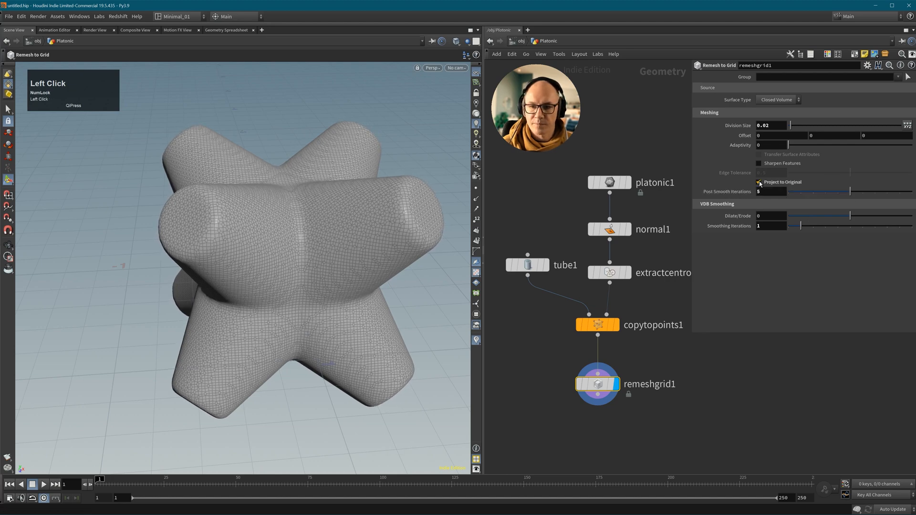
pyautogui.click(760, 183)
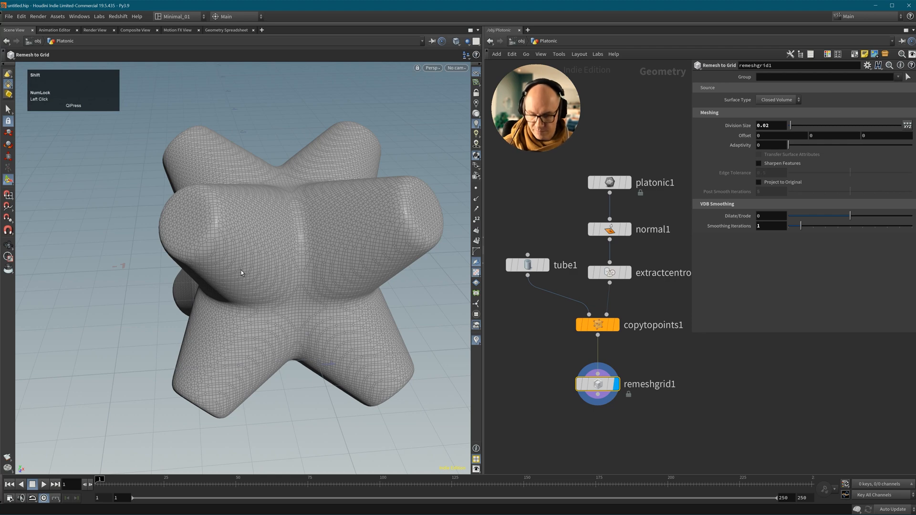
# Hide the wireframe overlay and inspect the shaded remesh from several angles.
pyautogui.press('Escape')
pyautogui.moveTo(176, 245); pyautogui.dragTo(201, 248, button='right')
pyautogui.moveTo(200, 249); pyautogui.dragTo(274, 261)
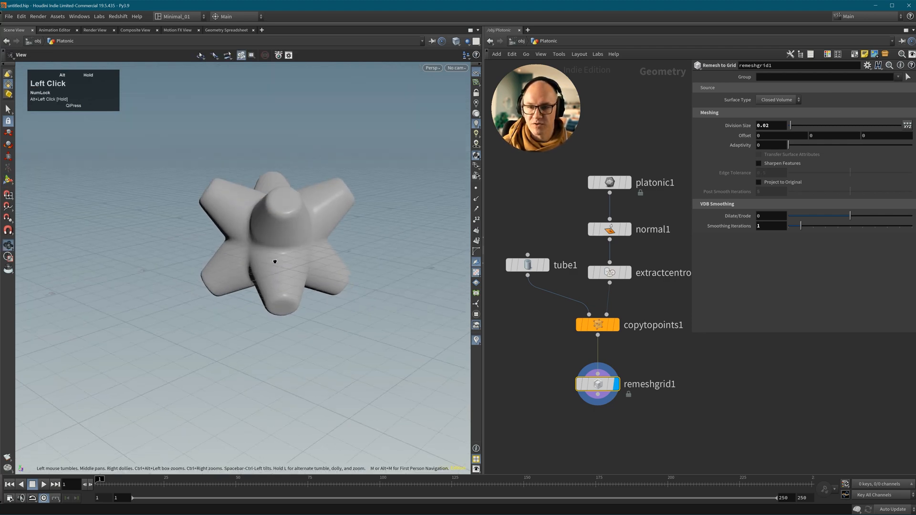
pyautogui.moveTo(275, 262); pyautogui.dragTo(286, 238, button='middle')
pyautogui.moveTo(287, 238); pyautogui.dragTo(293, 265)
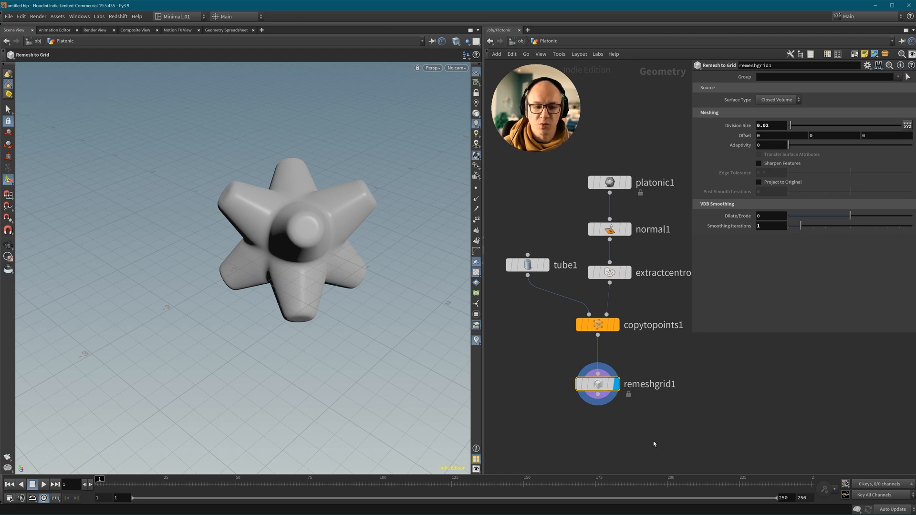
# Add a Labs Exoside QuadRemesher node to the network below the remesh node.
pyautogui.moveTo(653, 443); pyautogui.dragTo(654, 406, button='middle')
pyautogui.press('Tab')
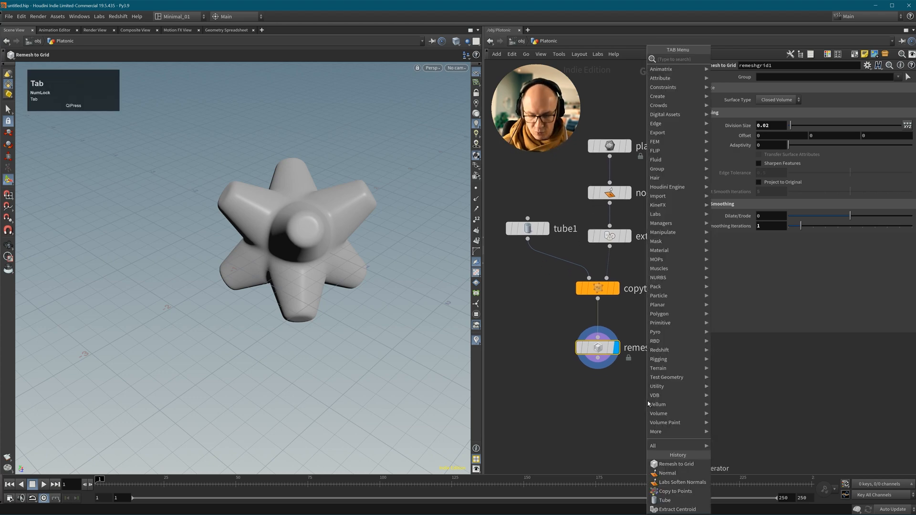
pyautogui.write('exo')
pyautogui.press('Return')
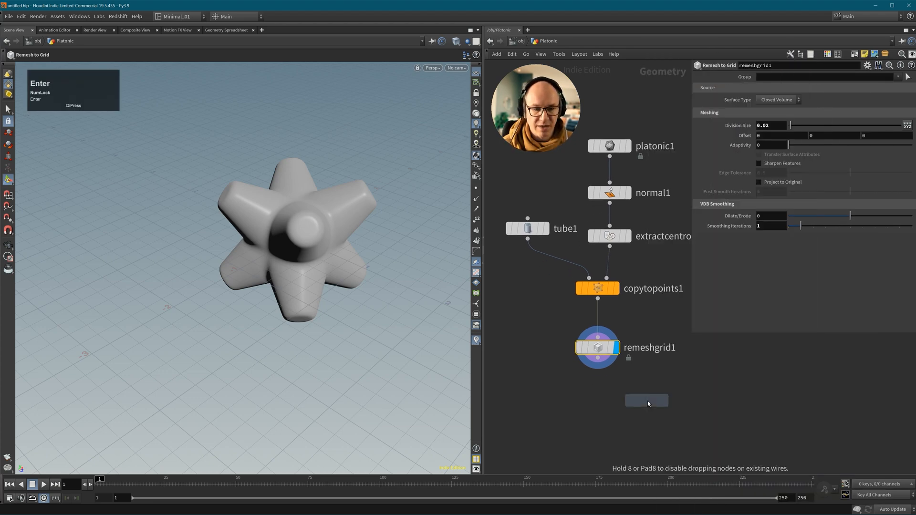
pyautogui.click(646, 408)
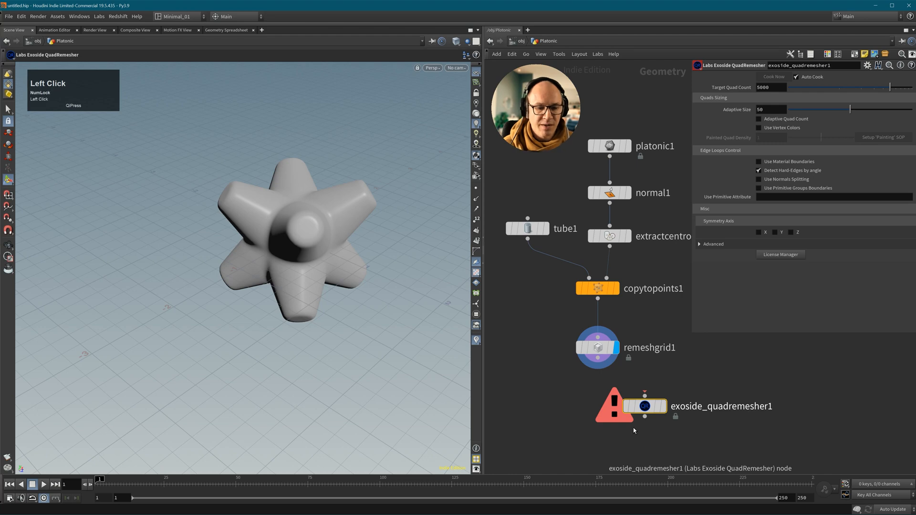
pyautogui.moveTo(646, 406)
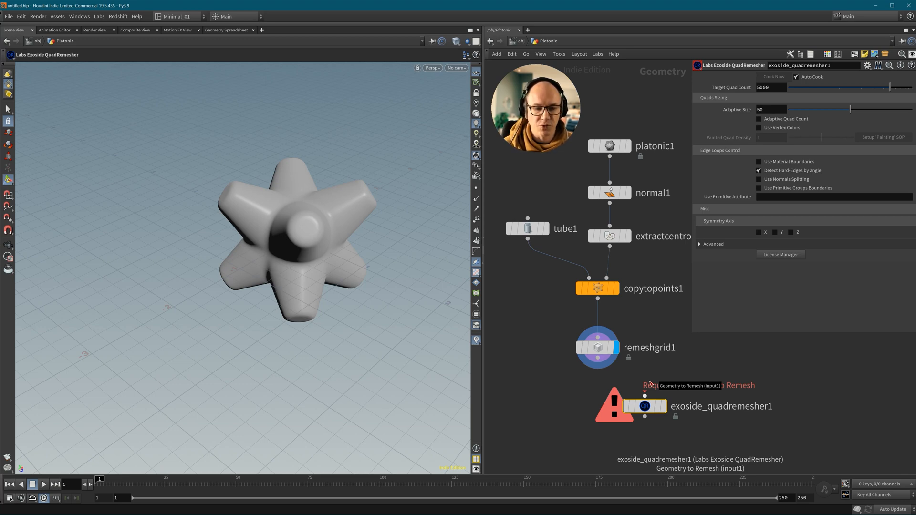
# Show the wireframe over the shaded remesh again and inspect its mesh density up close.
pyautogui.click(609, 351)
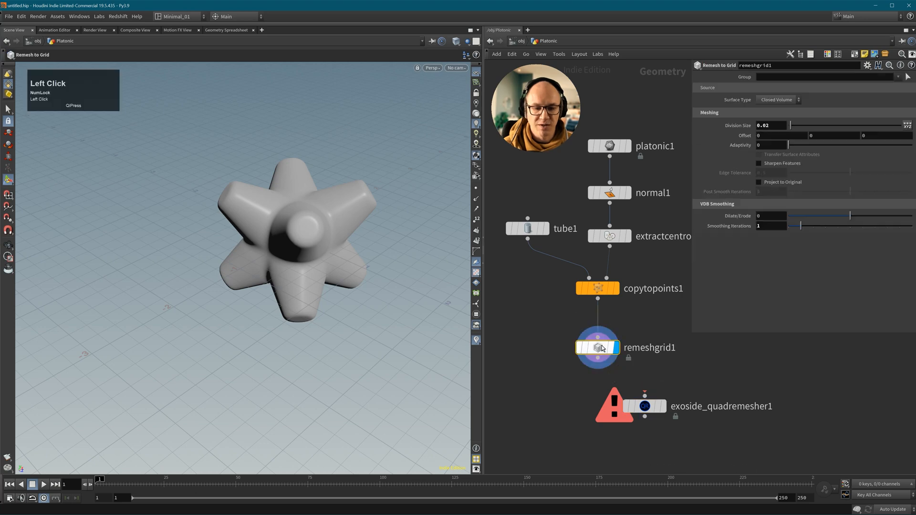
pyautogui.hotkey('shift', 'w')
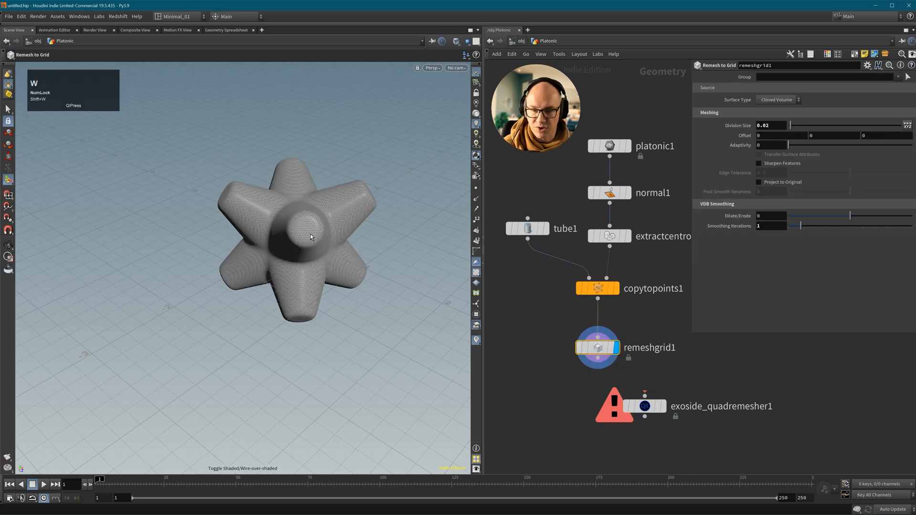
pyautogui.keyDown('alt'); pyautogui.moveTo(310, 233); pyautogui.dragTo(406, 231, button='right'); pyautogui.keyUp('alt')
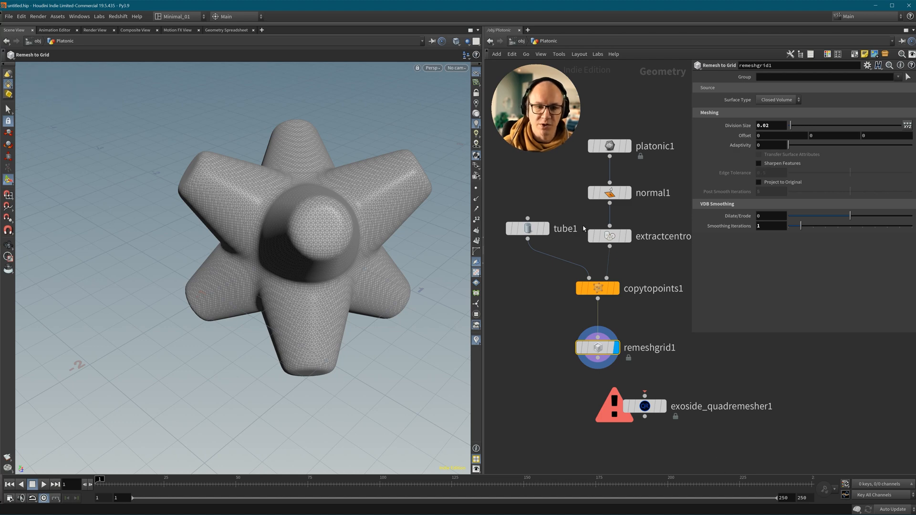
# Duplicate the platonic, normal, extract centroid, tube and copy to points nodes beside the original chain.
pyautogui.click(663, 405)
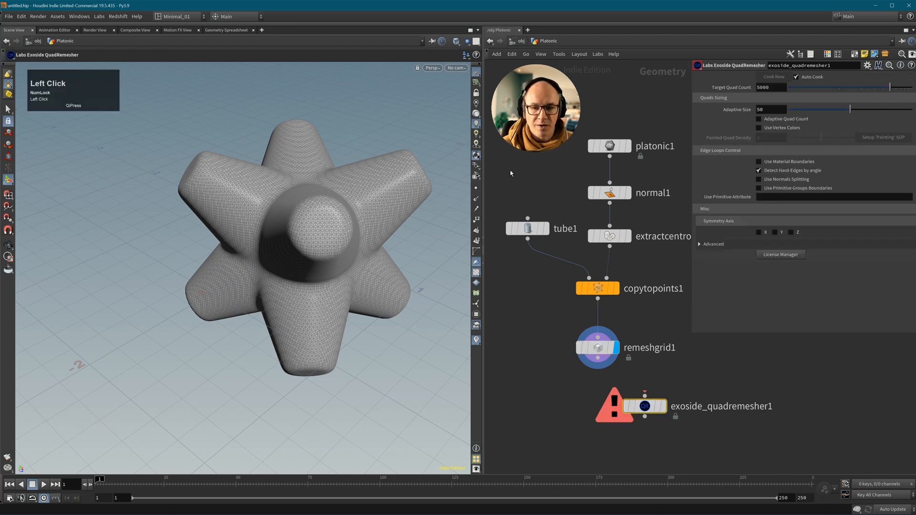
pyautogui.moveTo(601, 268); pyautogui.dragTo(570, 267, button='middle')
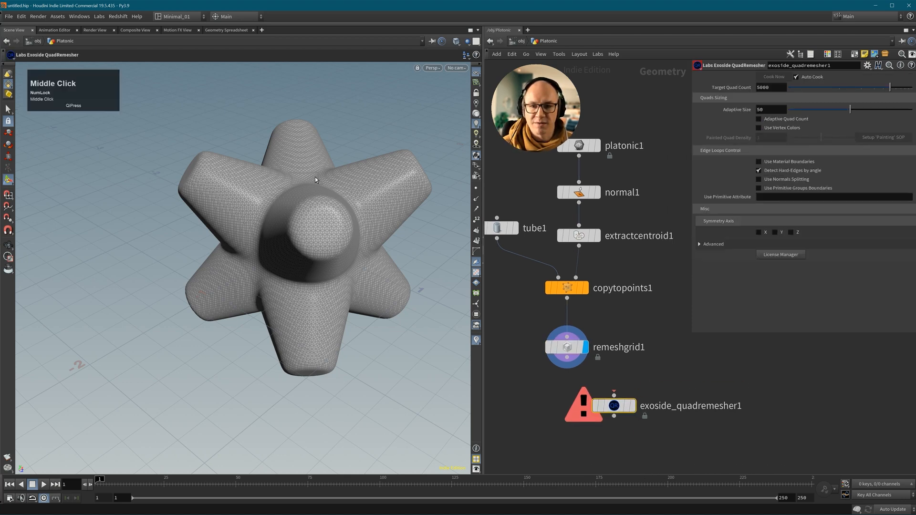
pyautogui.keyDown('alt'); pyautogui.moveTo(660, 277); pyautogui.dragTo(617, 280, button='middle'); pyautogui.keyUp('alt')
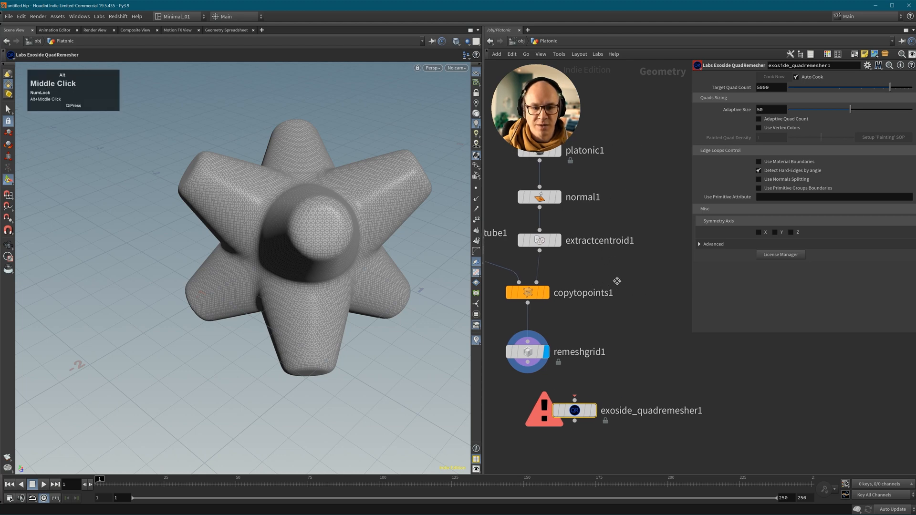
pyautogui.keyDown('alt'); pyautogui.moveTo(621, 280); pyautogui.dragTo(539, 291, button='right'); pyautogui.keyUp('alt')
pyautogui.keyDown('alt'); pyautogui.moveTo(637, 293); pyautogui.dragTo(603, 290, button='middle'); pyautogui.keyUp('alt')
pyautogui.keyDown('alt'); pyautogui.moveTo(601, 289); pyautogui.dragTo(628, 290, button='right'); pyautogui.keyUp('alt')
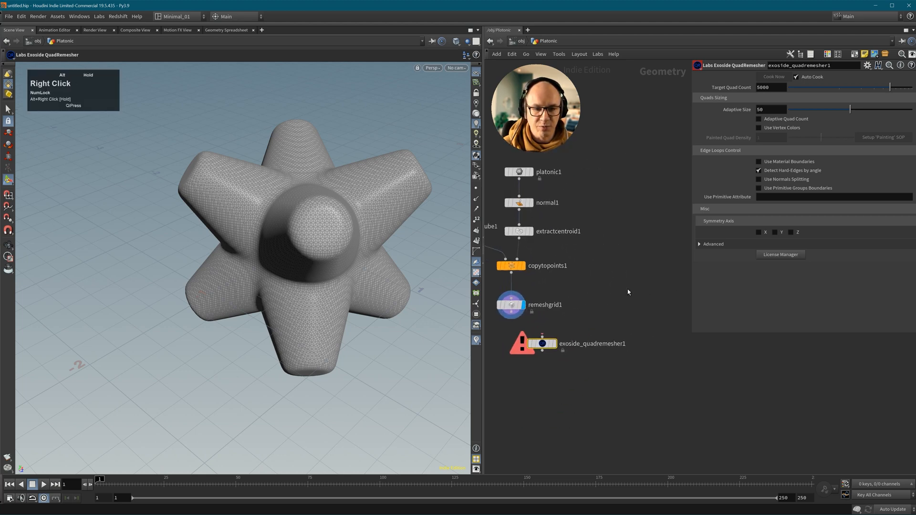
pyautogui.keyDown('alt'); pyautogui.moveTo(618, 292); pyautogui.dragTo(623, 353, button='middle'); pyautogui.keyUp('alt')
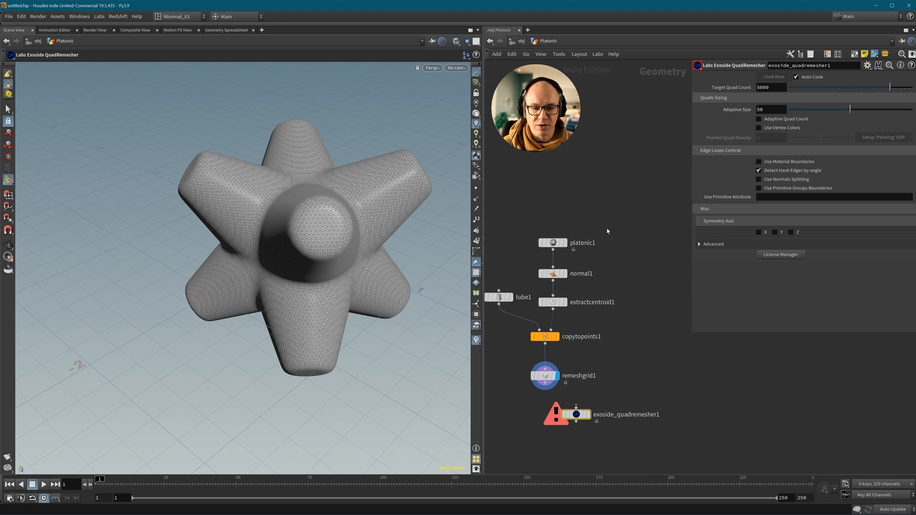
pyautogui.moveTo(608, 223); pyautogui.dragTo(521, 347)
pyautogui.moveTo(581, 337); pyautogui.dragTo(701, 336)
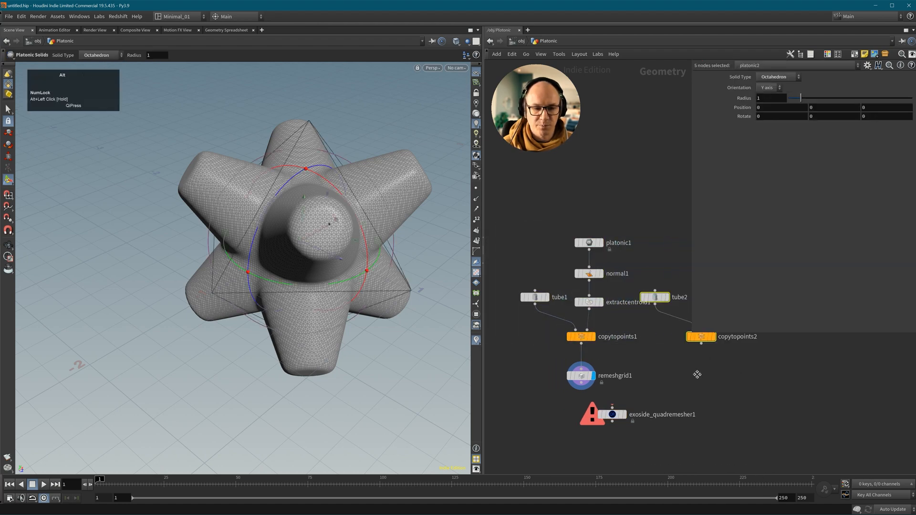
# Set both radii of the duplicated tube to 0.1 and its height to 1.39, and display the second Copy to Points node's result.
pyautogui.moveTo(675, 317); pyautogui.dragTo(582, 319, button='middle')
pyautogui.click(566, 305)
pyautogui.click(568, 300)
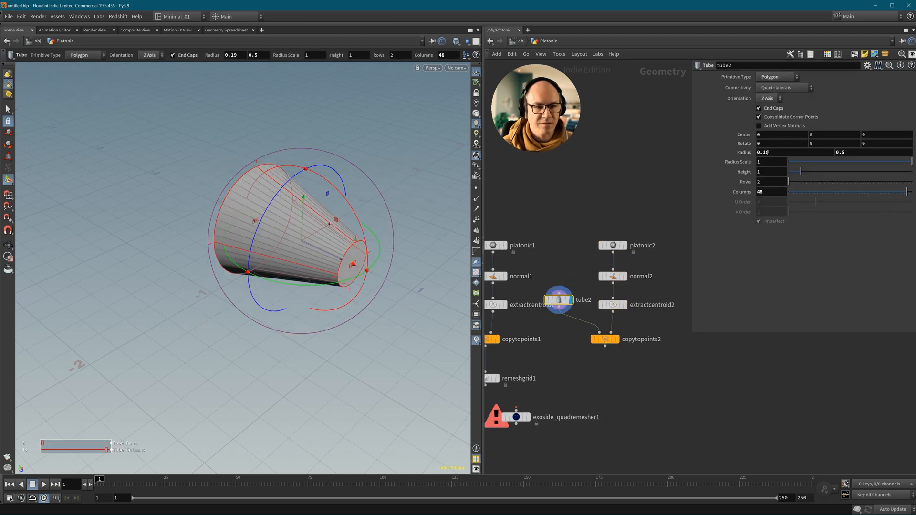
pyautogui.moveTo(765, 152); pyautogui.dragTo(788, 155)
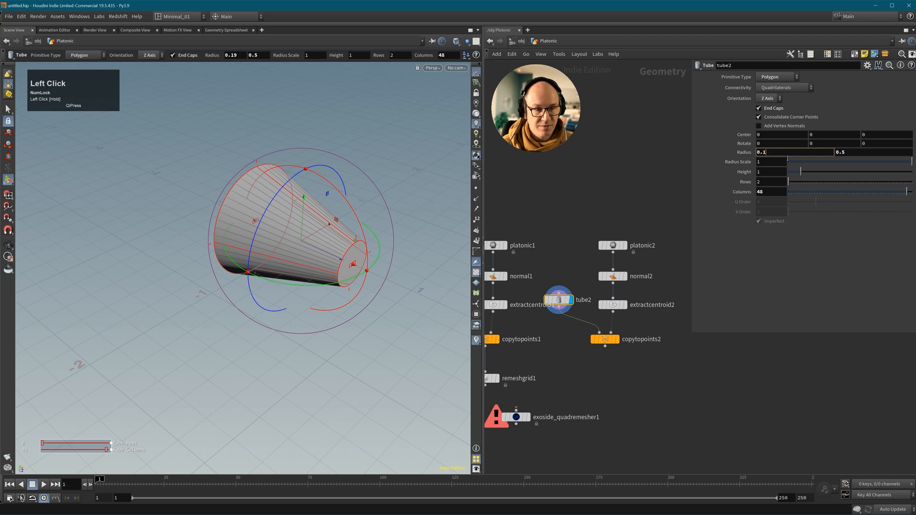
pyautogui.moveTo(847, 152); pyautogui.dragTo(861, 153)
pyautogui.write('1')
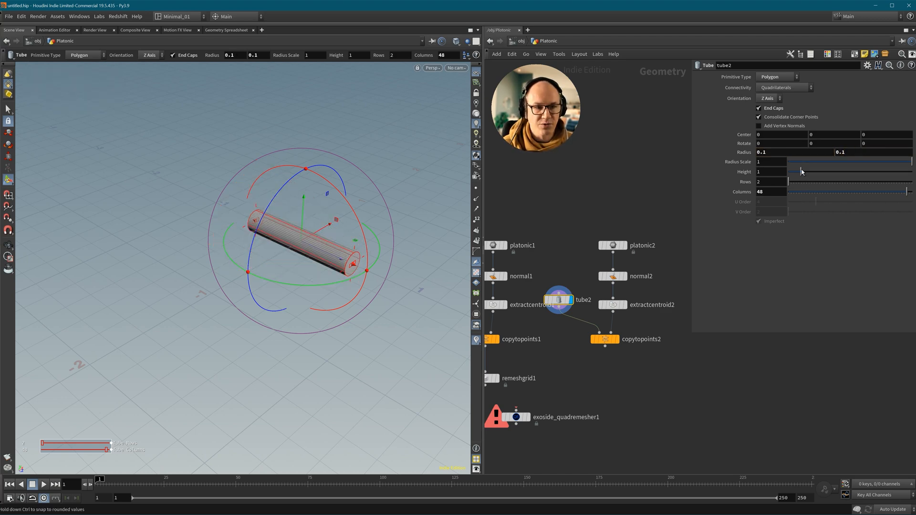
pyautogui.moveTo(799, 170); pyautogui.dragTo(805, 170)
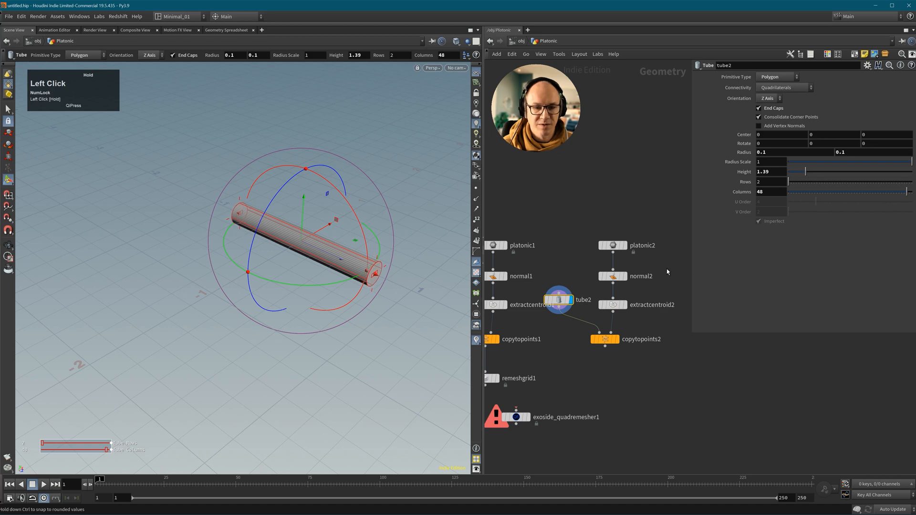
pyautogui.click(616, 339)
pyautogui.moveTo(333, 260)
pyautogui.keyDown('alt'); pyautogui.mouseDown()
pyautogui.moveTo(353, 300)
pyautogui.moveTo(420, 202)
pyautogui.moveTo(322, 247)
pyautogui.mouseUp(); pyautogui.keyUp('alt')
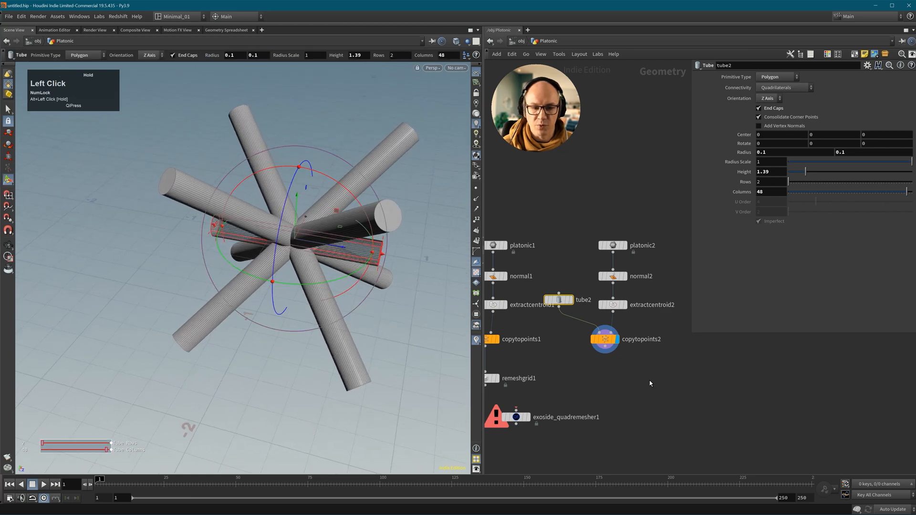
# Add a Boolean node that subtracts the thin tube copies from the tapered tube copies, and display its result.
pyautogui.moveTo(649, 380); pyautogui.dragTo(674, 327, button='middle')
pyautogui.press('Tab')
pyautogui.write('boole')
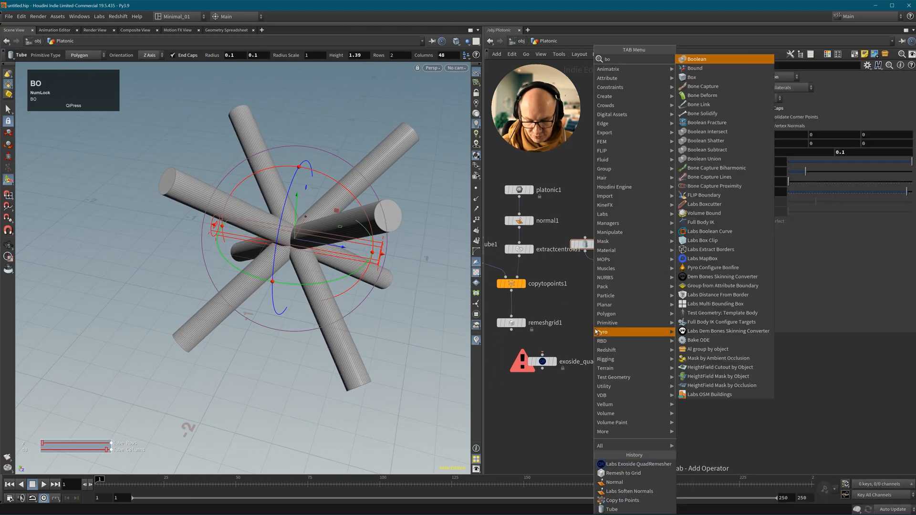
pyautogui.click(700, 60)
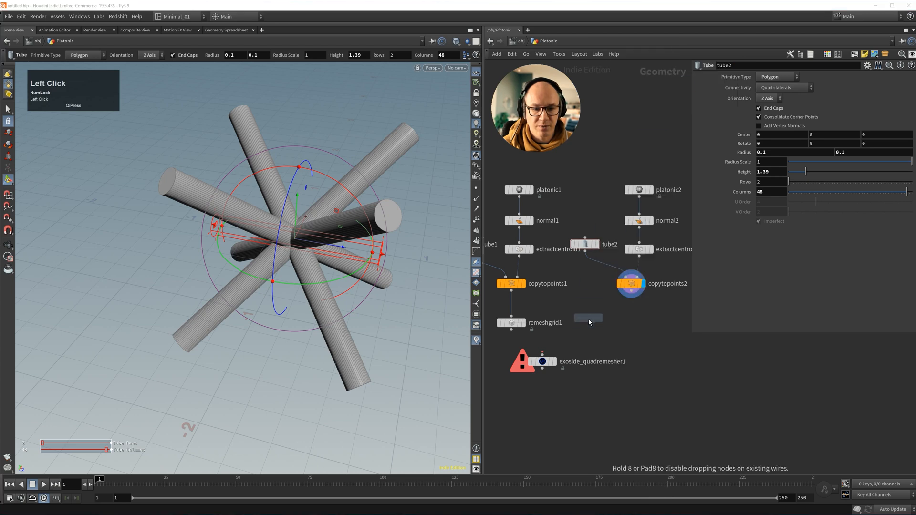
pyautogui.click(585, 318)
pyautogui.moveTo(512, 290); pyautogui.dragTo(579, 311)
pyautogui.click(631, 292)
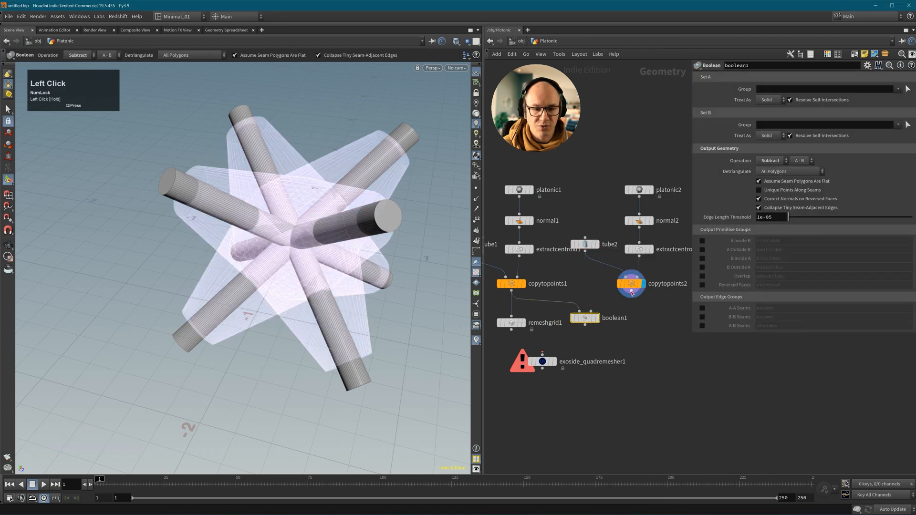
pyautogui.click(599, 318)
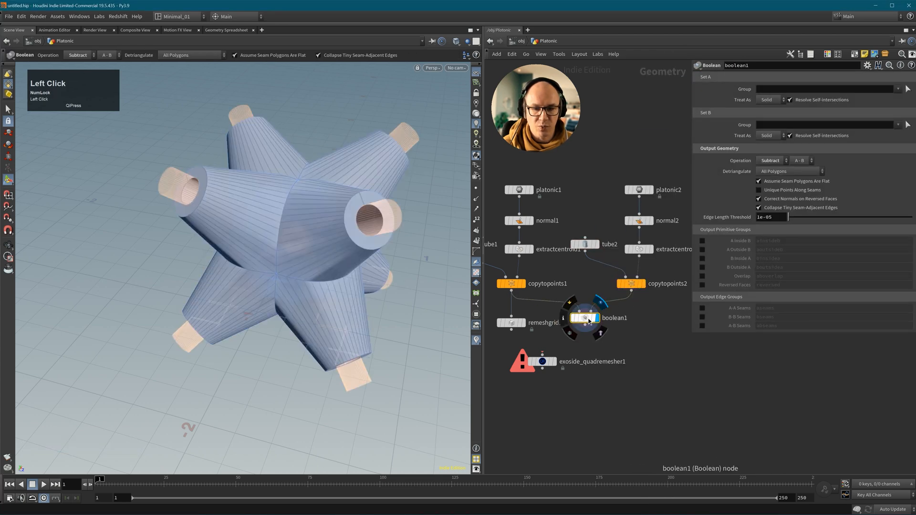
pyautogui.keyDown('alt'); pyautogui.moveTo(361, 222); pyautogui.dragTo(410, 144); pyautogui.keyUp('alt')
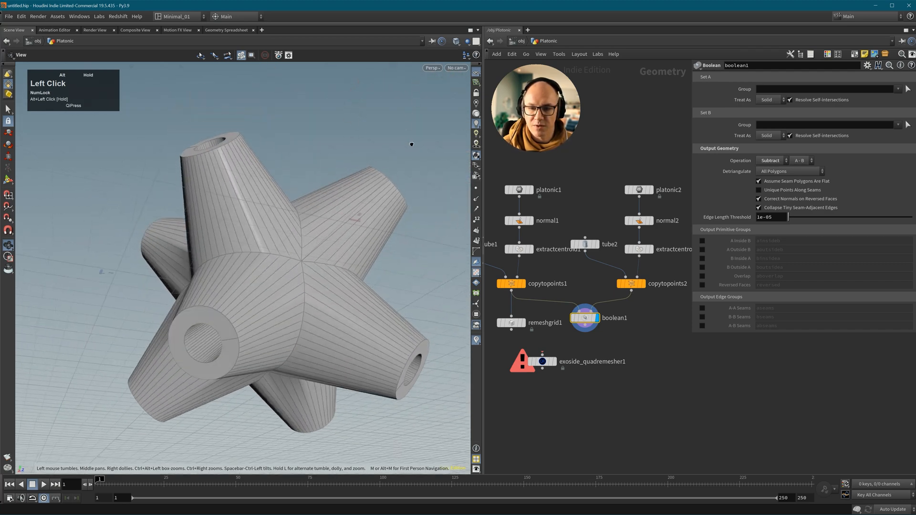
pyautogui.keyDown('alt'); pyautogui.moveTo(411, 144); pyautogui.dragTo(437, 70, button='middle'); pyautogui.keyUp('alt')
pyautogui.moveTo(481, 334); pyautogui.dragTo(481, 375)
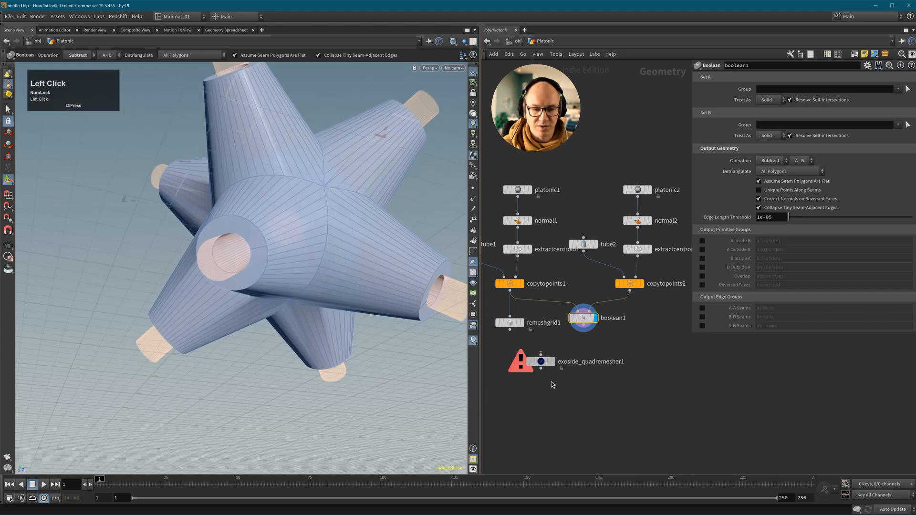
# Move the QuadRemesher and Remesh to Grid nodes further down to make room below the Boolean node.
pyautogui.moveTo(541, 362); pyautogui.dragTo(564, 429)
pyautogui.moveTo(508, 326); pyautogui.dragTo(515, 283, button='middle')
pyautogui.moveTo(514, 283); pyautogui.dragTo(514, 357)
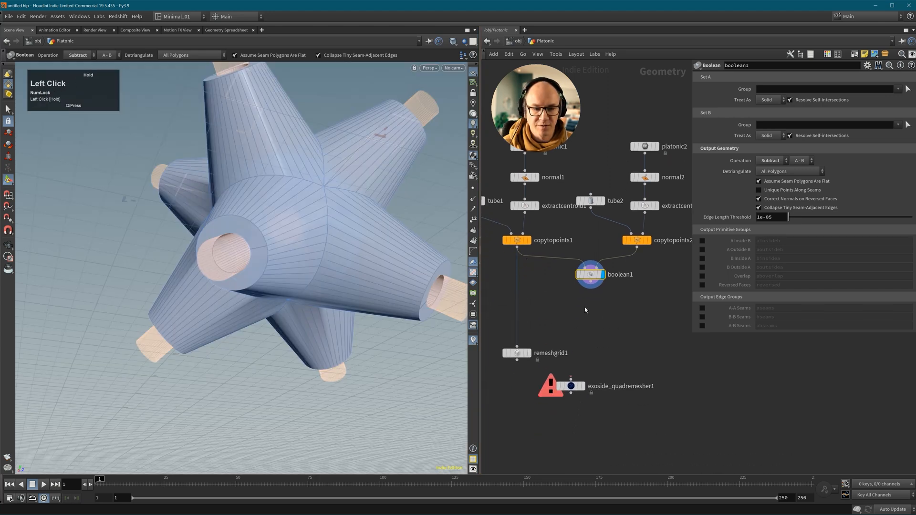
# Add a Clip node after the Boolean node and display the shape cut open.
pyautogui.press('Tab')
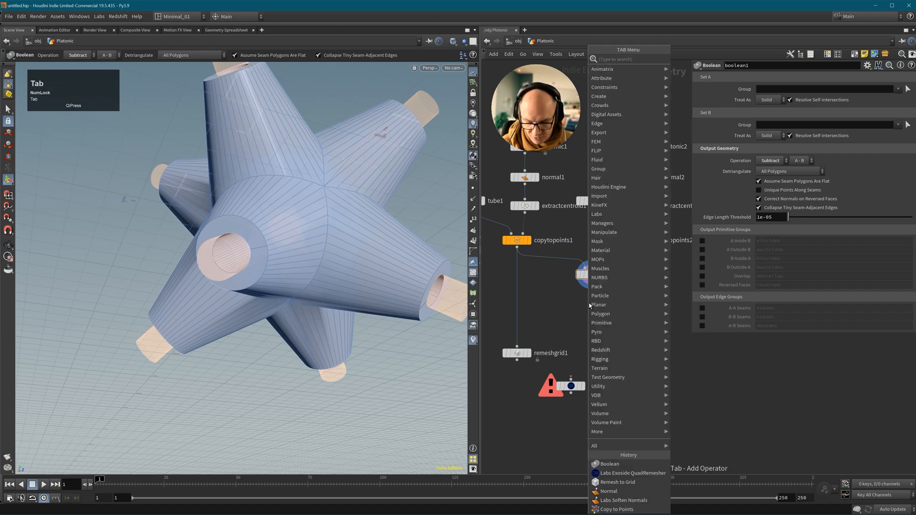
pyautogui.write('clip')
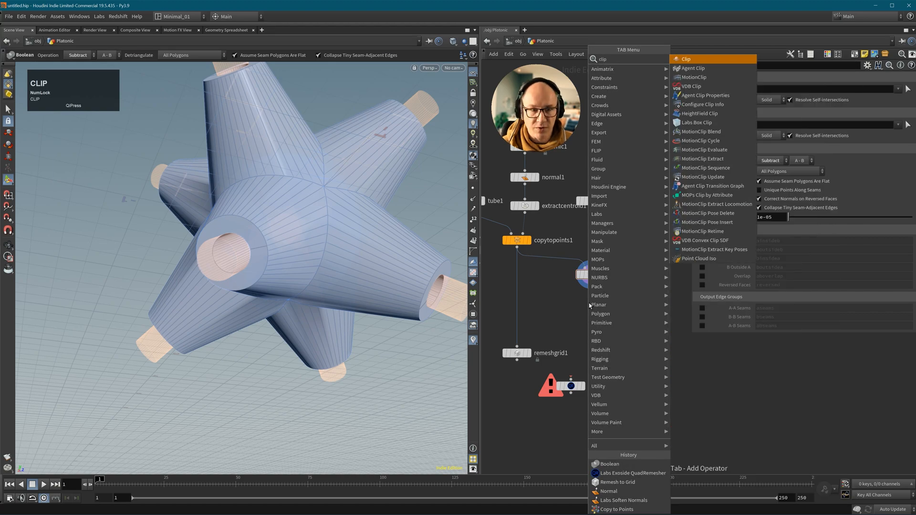
pyautogui.press('Return')
pyautogui.click(589, 305)
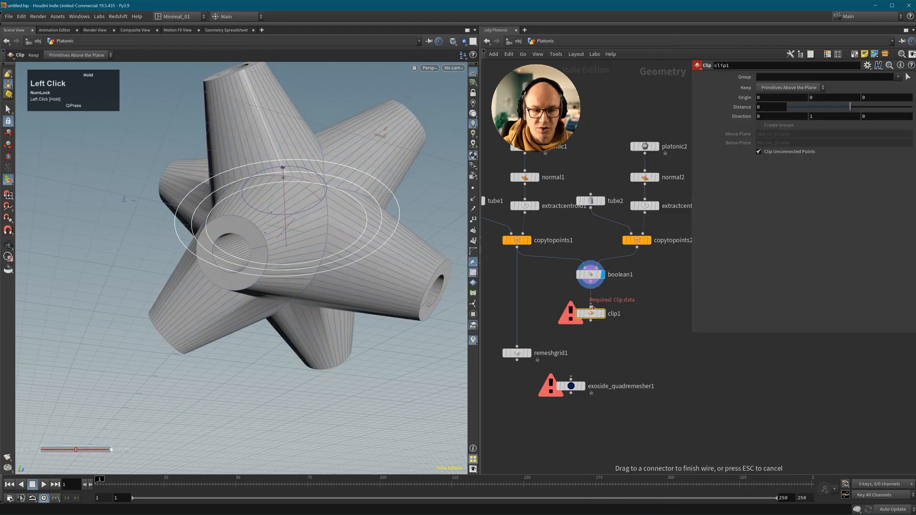
# Examine the inside of the clipped shape up close where the bored tubes meet at the centre.
pyautogui.keyDown('alt'); pyautogui.moveTo(307, 240); pyautogui.dragTo(304, 178); pyautogui.keyUp('alt')
pyautogui.keyDown('alt'); pyautogui.moveTo(295, 206); pyautogui.dragTo(294, 280, button='middle'); pyautogui.keyUp('alt')
pyautogui.keyDown('alt'); pyautogui.moveTo(294, 280); pyautogui.dragTo(417, 94, button='right'); pyautogui.keyUp('alt')
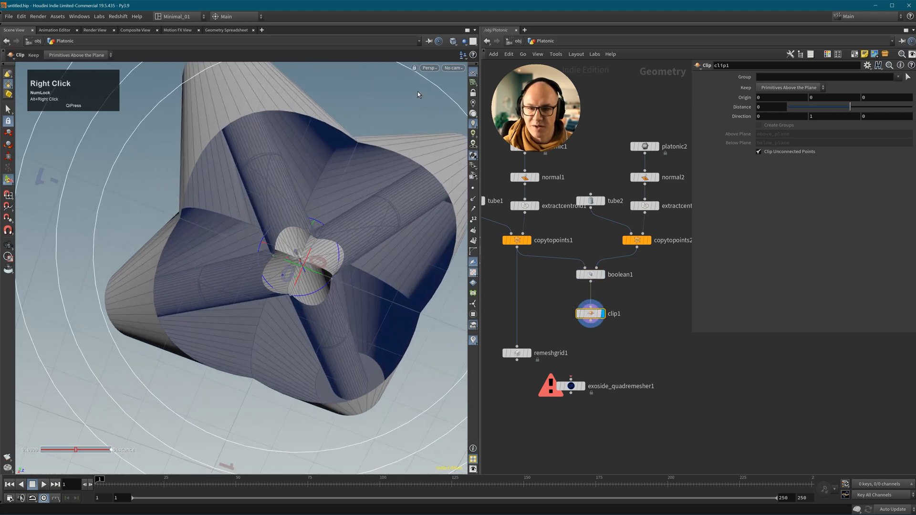
pyautogui.moveTo(300, 270)
pyautogui.keyDown('alt'); pyautogui.mouseDown()
pyautogui.moveTo(339, 286)
pyautogui.moveTo(286, 272)
pyautogui.mouseUp(); pyautogui.keyUp('alt')
pyautogui.keyDown('alt'); pyautogui.moveTo(286, 271); pyautogui.dragTo(307, 269, button='right'); pyautogui.keyUp('alt')
pyautogui.keyDown('alt'); pyautogui.moveTo(308, 270); pyautogui.dragTo(296, 293); pyautogui.keyUp('alt')
pyautogui.keyDown('alt'); pyautogui.moveTo(296, 292); pyautogui.dragTo(312, 281, button='right'); pyautogui.keyUp('alt')
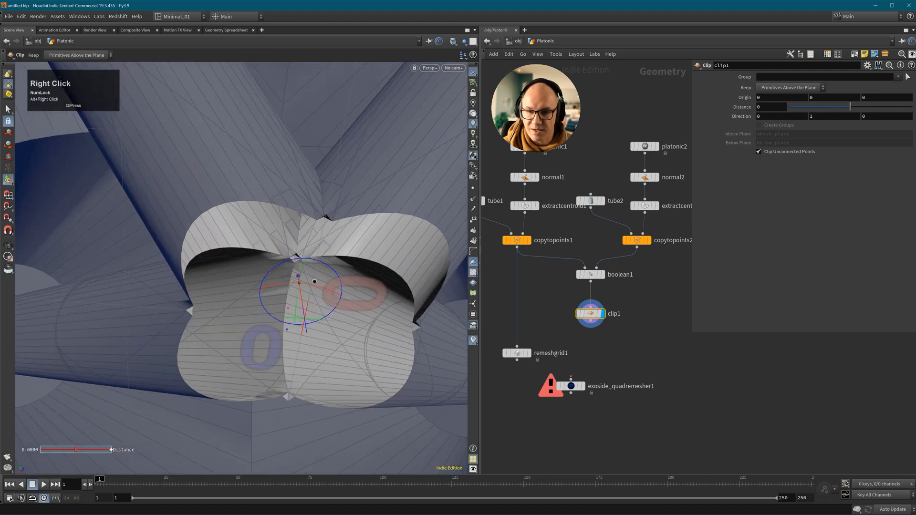
pyautogui.keyDown('alt'); pyautogui.moveTo(313, 282); pyautogui.dragTo(274, 247); pyautogui.keyUp('alt')
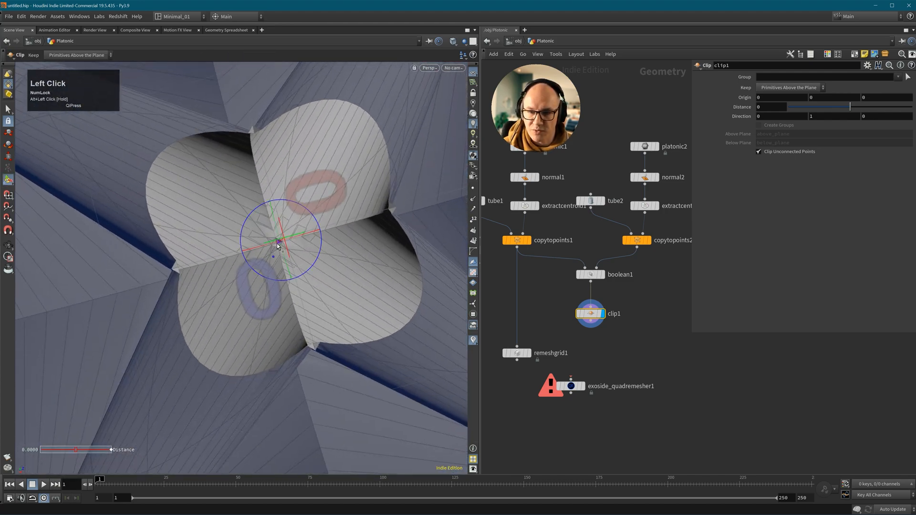
pyautogui.keyDown('alt'); pyautogui.moveTo(279, 247); pyautogui.dragTo(312, 258, button='right'); pyautogui.keyUp('alt')
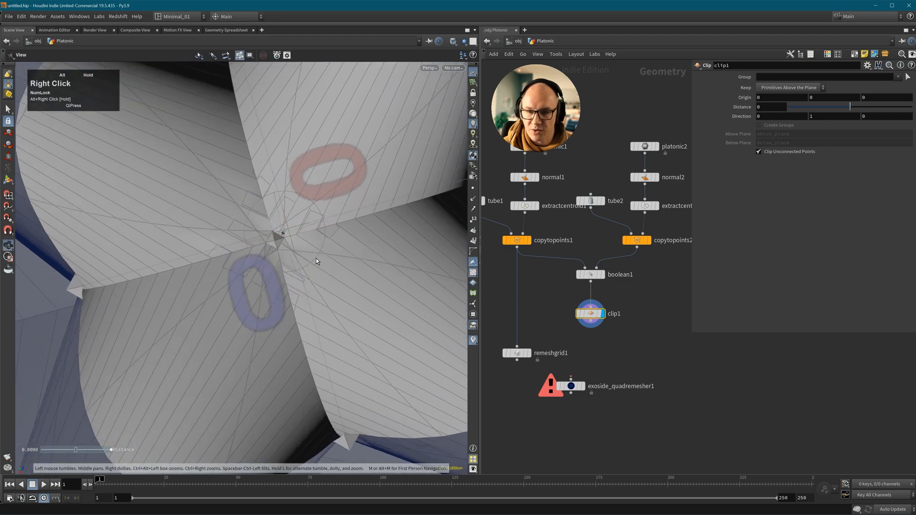
pyautogui.keyDown('alt'); pyautogui.moveTo(312, 258); pyautogui.dragTo(329, 291); pyautogui.keyUp('alt')
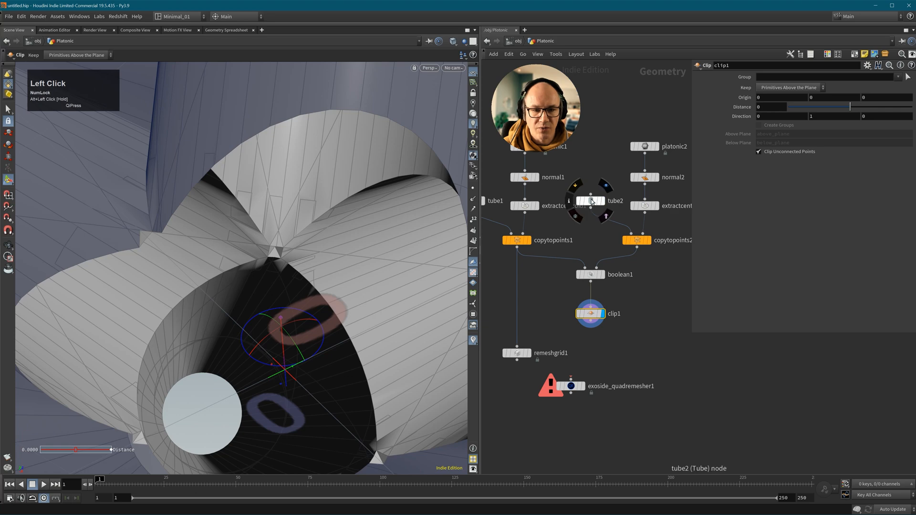
# Set both radii of the thin tube to 0.11.
pyautogui.click(592, 202)
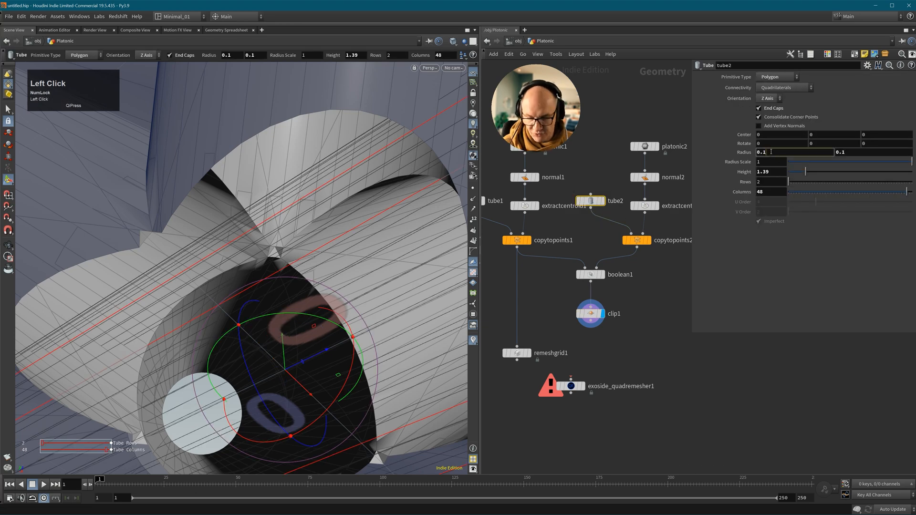
pyautogui.click(854, 154)
pyautogui.write('1')
pyautogui.click(841, 245)
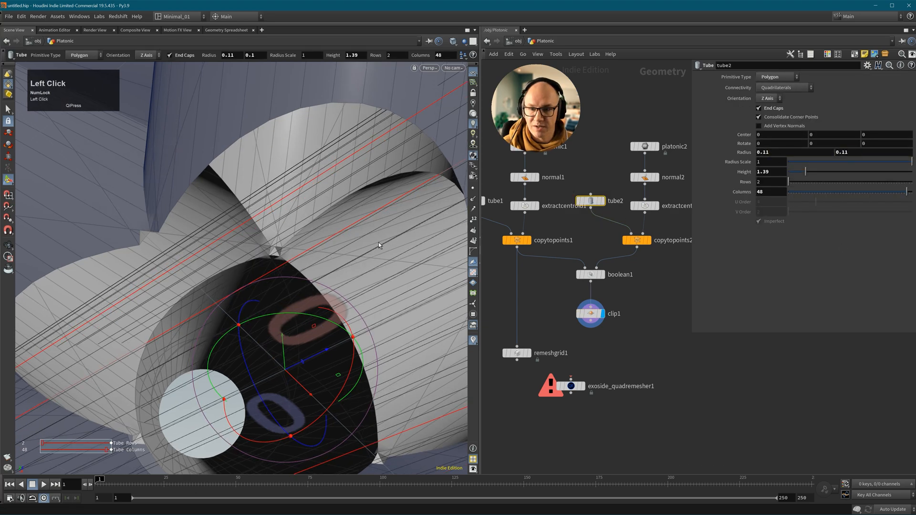
# Inspect the junction of the widened bores inside the clipped shape from several angles.
pyautogui.keyDown('alt'); pyautogui.moveTo(378, 242); pyautogui.dragTo(355, 290); pyautogui.keyUp('alt')
pyautogui.keyDown('alt'); pyautogui.moveTo(355, 290); pyautogui.dragTo(316, 324, button='right'); pyautogui.keyUp('alt')
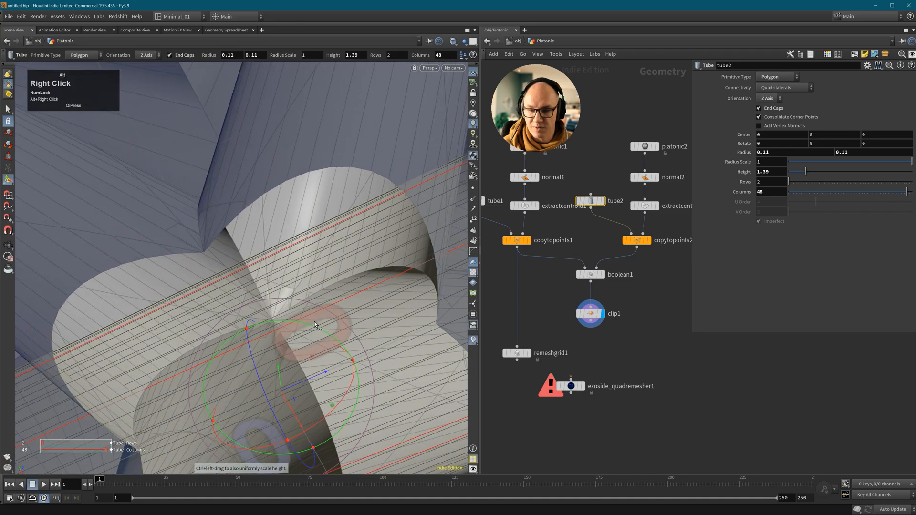
pyautogui.keyDown('alt'); pyautogui.moveTo(317, 325); pyautogui.dragTo(351, 230, button='middle'); pyautogui.keyUp('alt')
pyautogui.keyDown('alt'); pyautogui.moveTo(351, 231); pyautogui.dragTo(313, 272); pyautogui.keyUp('alt')
pyautogui.keyDown('alt'); pyautogui.moveTo(313, 272); pyautogui.dragTo(348, 271, button='right'); pyautogui.keyUp('alt')
pyautogui.keyDown('alt'); pyautogui.moveTo(348, 272); pyautogui.dragTo(328, 188); pyautogui.keyUp('alt')
pyautogui.keyDown('alt'); pyautogui.moveTo(327, 188); pyautogui.dragTo(380, 307, button='middle'); pyautogui.keyUp('alt')
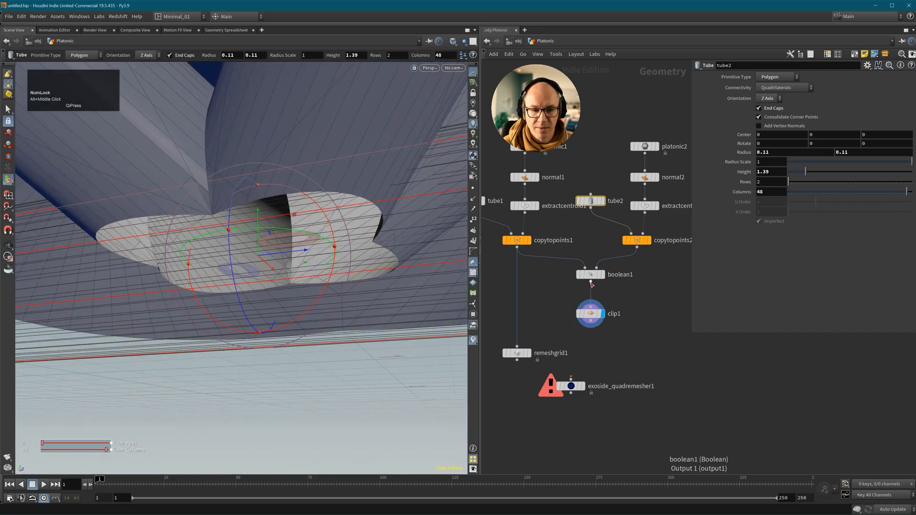
# Delete the Clip node, then feed the Boolean's output into the Remesh to Grid node placed below it and display the remesh.
pyautogui.click(593, 316)
pyautogui.press('Delete')
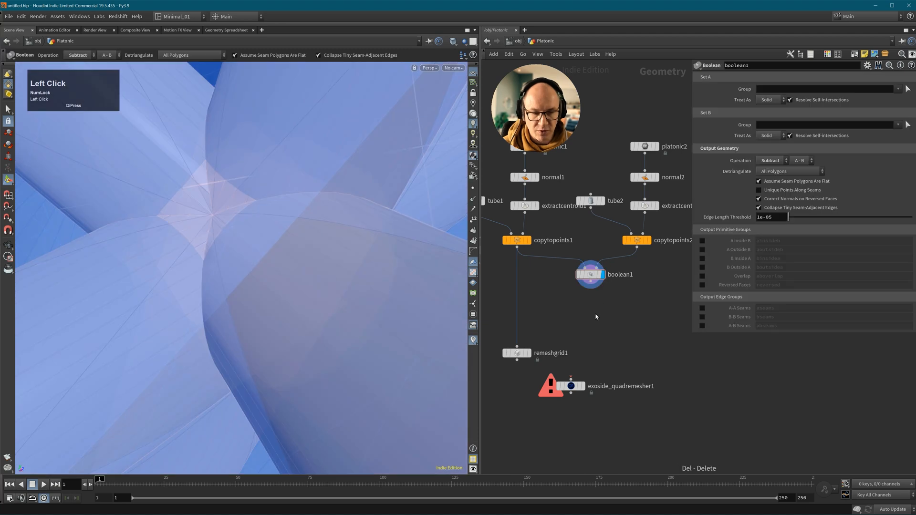
pyautogui.moveTo(593, 285); pyautogui.dragTo(517, 347)
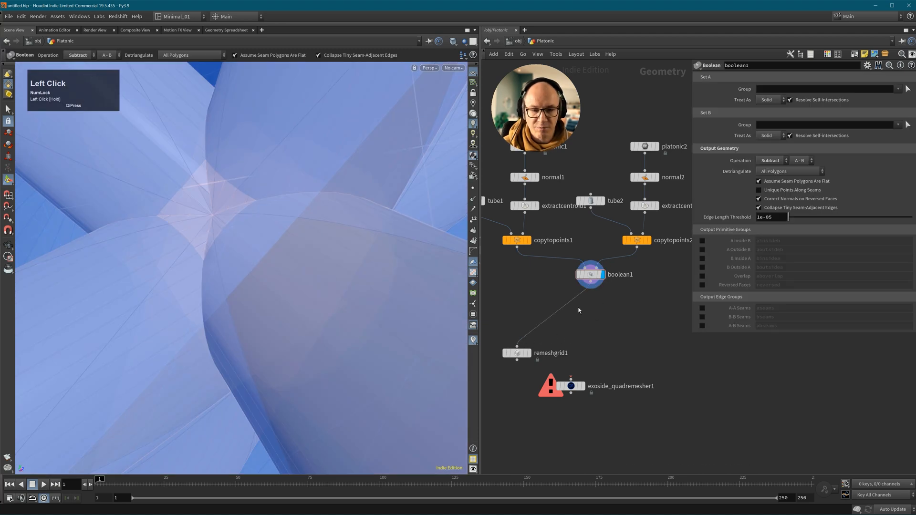
pyautogui.keyDown('alt'); pyautogui.moveTo(604, 302); pyautogui.dragTo(620, 316, button='right'); pyautogui.keyUp('alt')
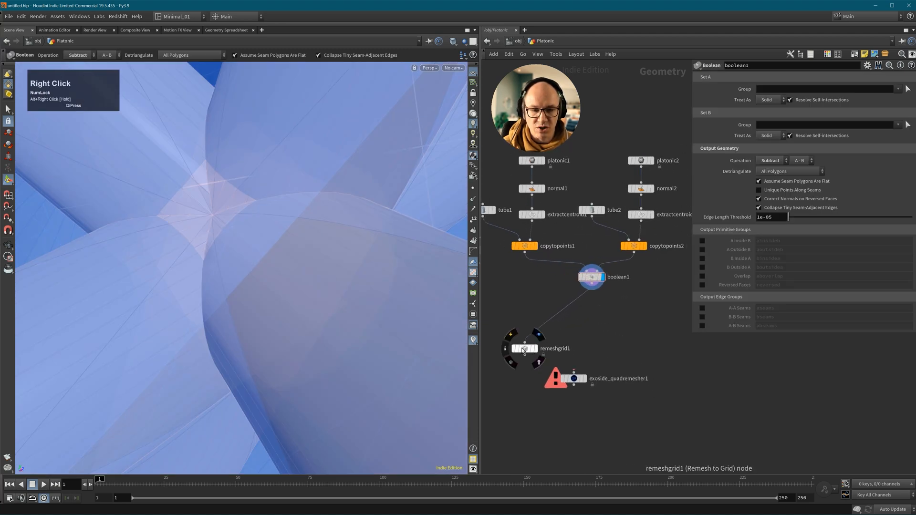
pyautogui.moveTo(522, 348); pyautogui.dragTo(587, 323)
pyautogui.click(602, 322)
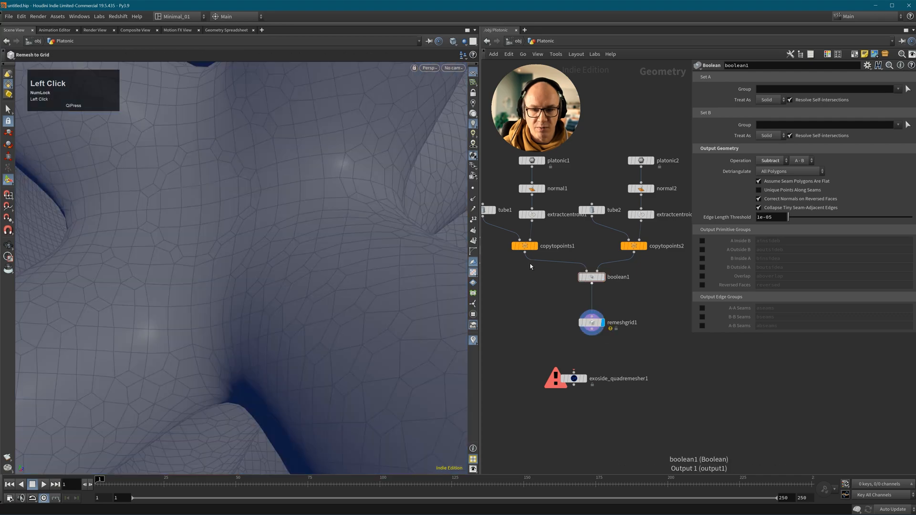
# Examine the remeshed hollow shape from several sides, focusing on the rims of the tube openings.
pyautogui.keyDown('alt'); pyautogui.moveTo(324, 246); pyautogui.dragTo(372, 232, button='right'); pyautogui.keyUp('alt')
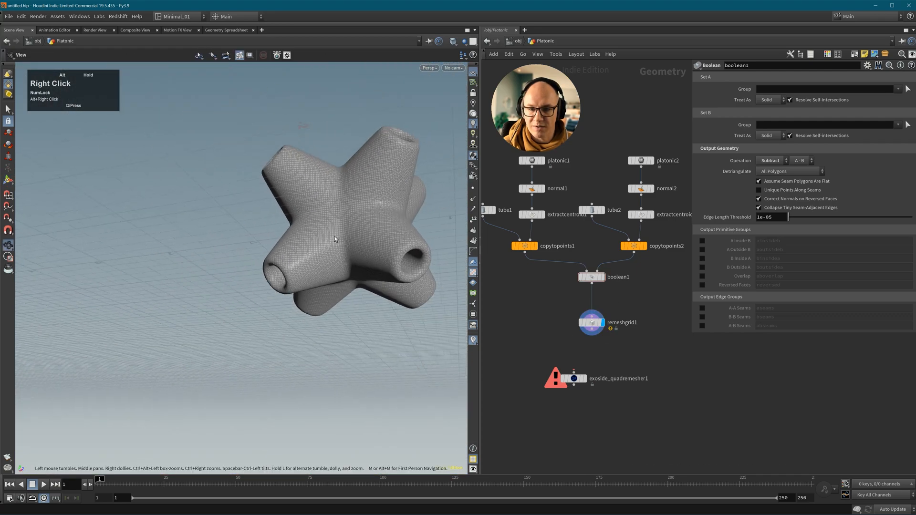
pyautogui.keyDown('alt'); pyautogui.moveTo(382, 232); pyautogui.dragTo(297, 330, button='middle'); pyautogui.keyUp('alt')
pyautogui.keyDown('alt'); pyautogui.moveTo(298, 331); pyautogui.dragTo(380, 274, button='right'); pyautogui.keyUp('alt')
pyautogui.keyDown('alt'); pyautogui.moveTo(380, 274); pyautogui.dragTo(354, 245); pyautogui.keyUp('alt')
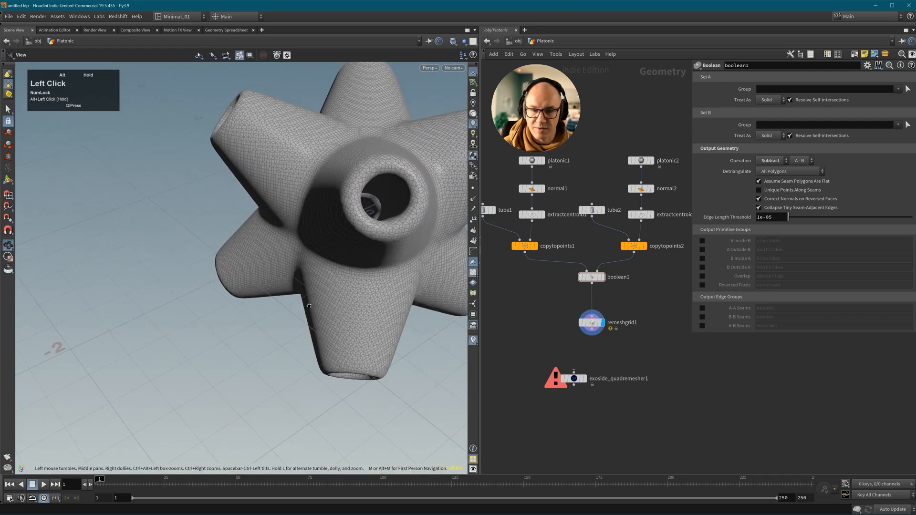
pyautogui.keyDown('alt'); pyautogui.moveTo(355, 245); pyautogui.dragTo(260, 289, button='middle'); pyautogui.keyUp('alt')
pyautogui.keyDown('alt'); pyautogui.moveTo(260, 289); pyautogui.dragTo(307, 278, button='right'); pyautogui.keyUp('alt')
pyautogui.keyDown('alt'); pyautogui.moveTo(306, 278); pyautogui.dragTo(298, 265); pyautogui.keyUp('alt')
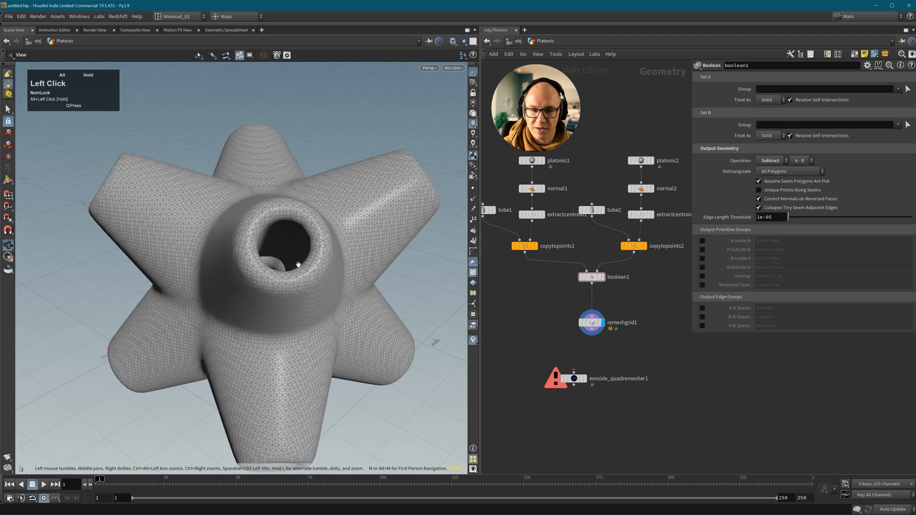
# Set the remesh node's smoothing iterations to 0 and its division size to 0.01.
pyautogui.click(592, 322)
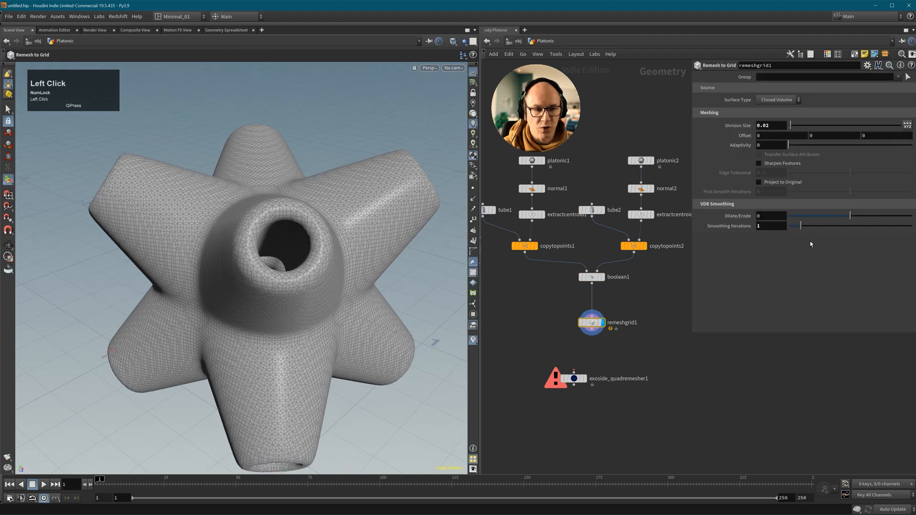
pyautogui.moveTo(801, 225); pyautogui.dragTo(791, 247)
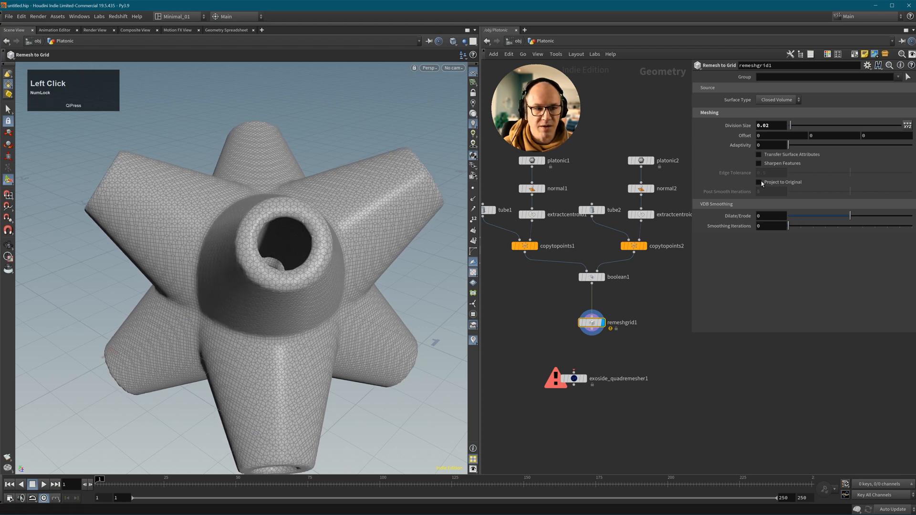
pyautogui.click(771, 125)
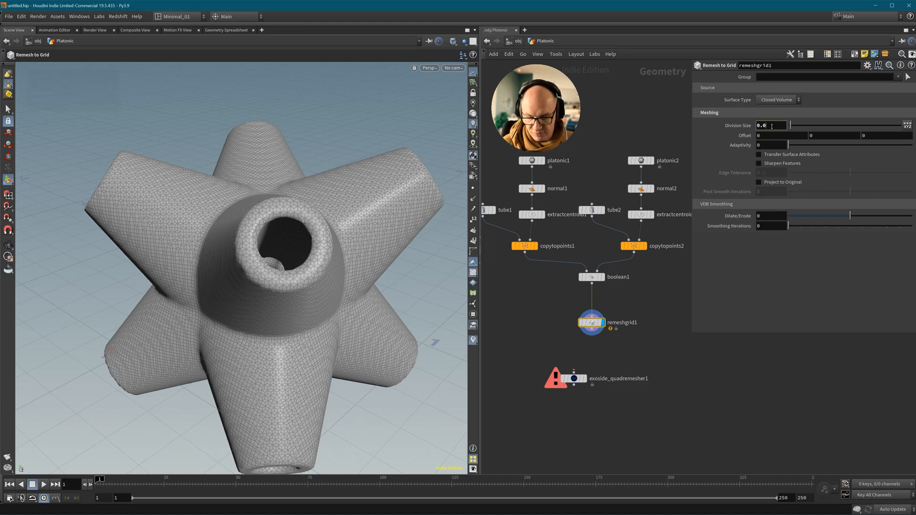
pyautogui.write('1')
pyautogui.press('Return')
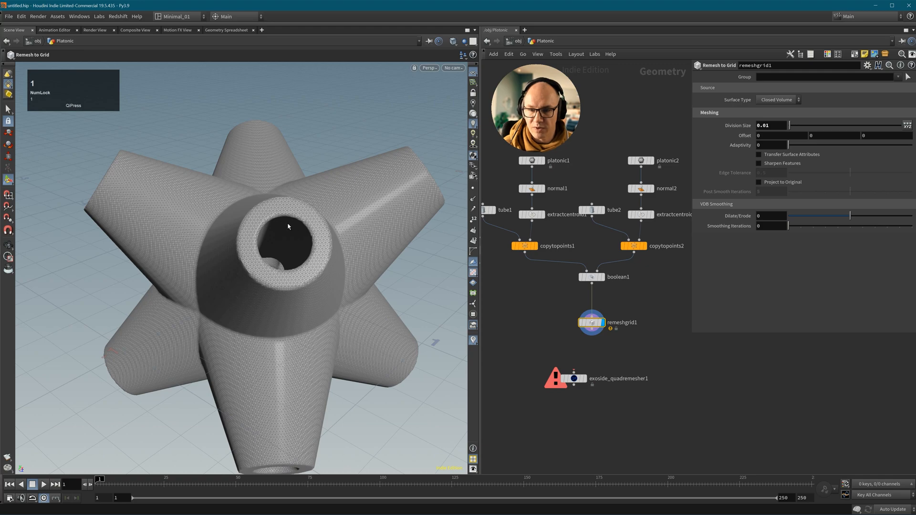
# Check the remesh node's geometry information and look over the denser mesh from different angles.
pyautogui.moveTo(353, 223)
pyautogui.keyDown('alt'); pyautogui.mouseDown()
pyautogui.moveTo(388, 239)
pyautogui.moveTo(394, 260)
pyautogui.moveTo(333, 221)
pyautogui.moveTo(353, 240)
pyautogui.mouseUp(); pyautogui.keyUp('alt')
pyautogui.keyDown('alt'); pyautogui.moveTo(353, 236); pyautogui.dragTo(329, 238, button='right'); pyautogui.keyUp('alt')
pyautogui.middleClick(592, 324)
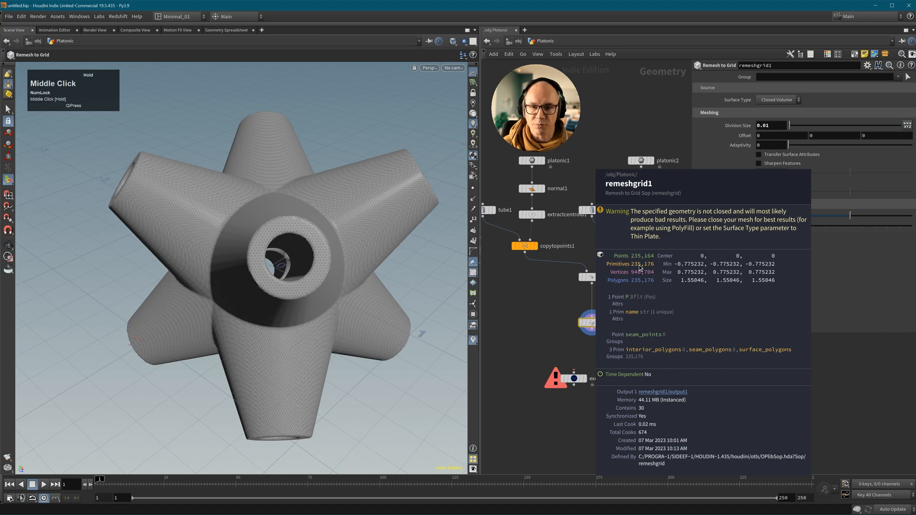
pyautogui.keyDown('alt'); pyautogui.moveTo(347, 248); pyautogui.dragTo(307, 231); pyautogui.keyUp('alt')
pyautogui.keyDown('alt'); pyautogui.moveTo(307, 231); pyautogui.dragTo(247, 274, button='right'); pyautogui.keyUp('alt')
pyautogui.moveTo(247, 274); pyautogui.dragTo(270, 272, button='middle')
pyautogui.keyDown('alt'); pyautogui.moveTo(270, 272); pyautogui.dragTo(248, 237); pyautogui.keyUp('alt')
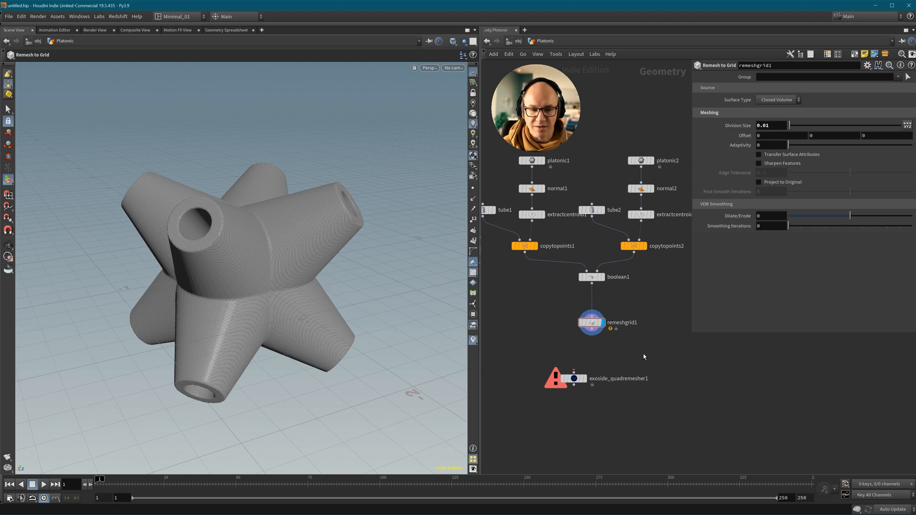
# Place the QuadRemesher node beneath the remesh node and turn off its Auto Cook option.
pyautogui.moveTo(643, 357); pyautogui.dragTo(645, 349, button='middle')
pyautogui.moveTo(602, 372); pyautogui.dragTo(642, 382)
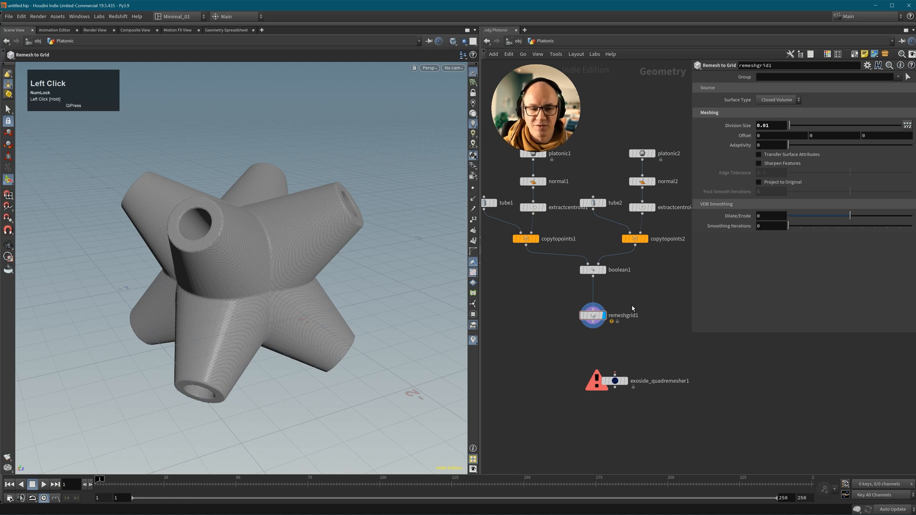
pyautogui.click(613, 378)
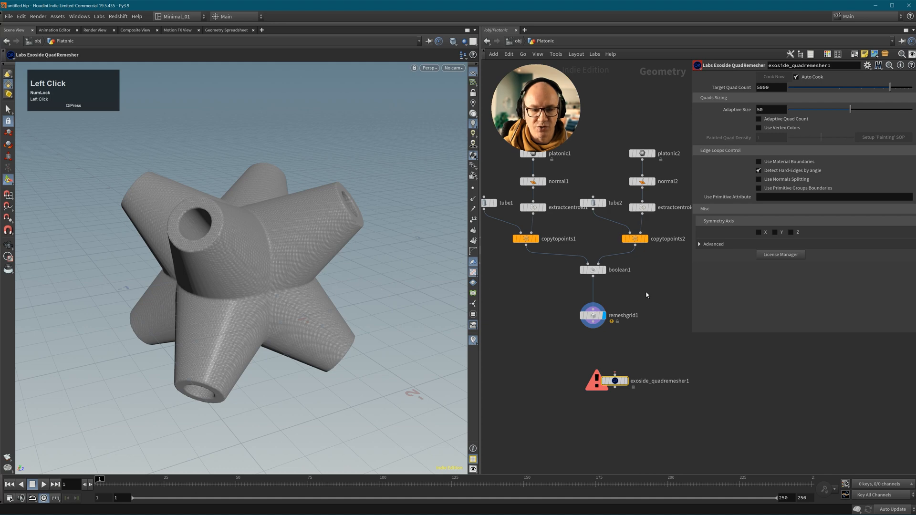
pyautogui.click(796, 77)
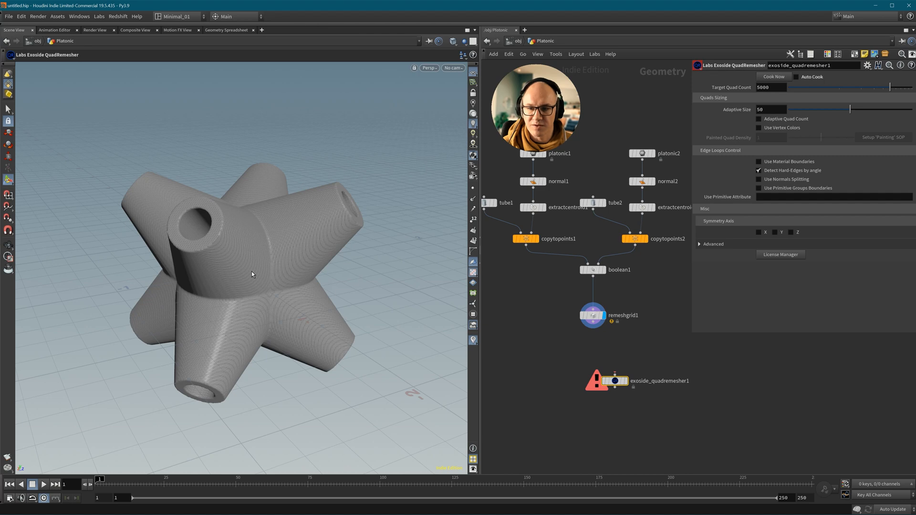
# Set the QuadRemesher's target quad count to 20000 and enable its symmetry on the X, Y and Z axes.
pyautogui.click(758, 89)
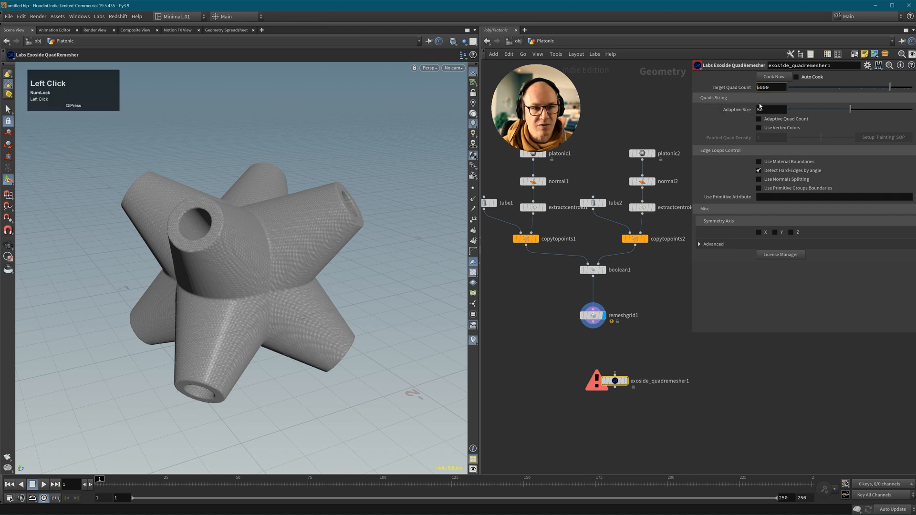
pyautogui.write('2')
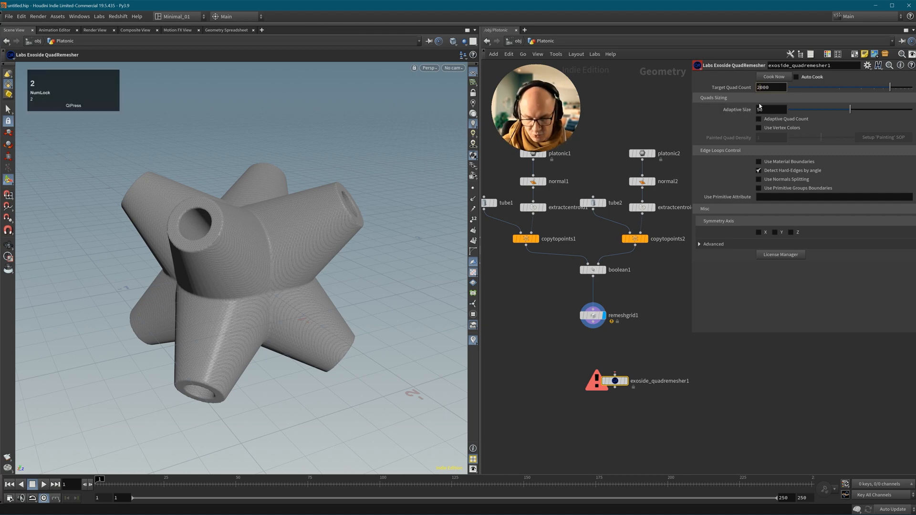
pyautogui.click(841, 139)
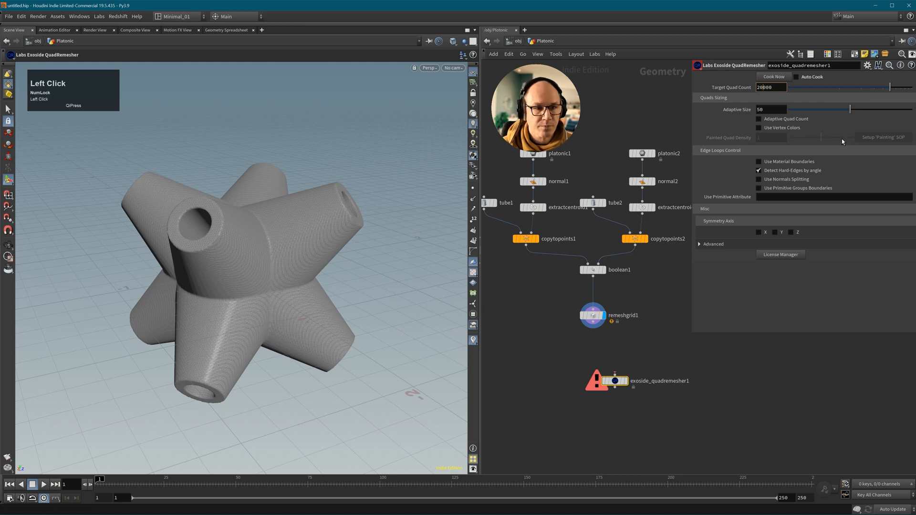
pyautogui.click(275, 231)
pyautogui.keyDown('alt'); pyautogui.moveTo(269, 233); pyautogui.dragTo(343, 319); pyautogui.keyUp('alt')
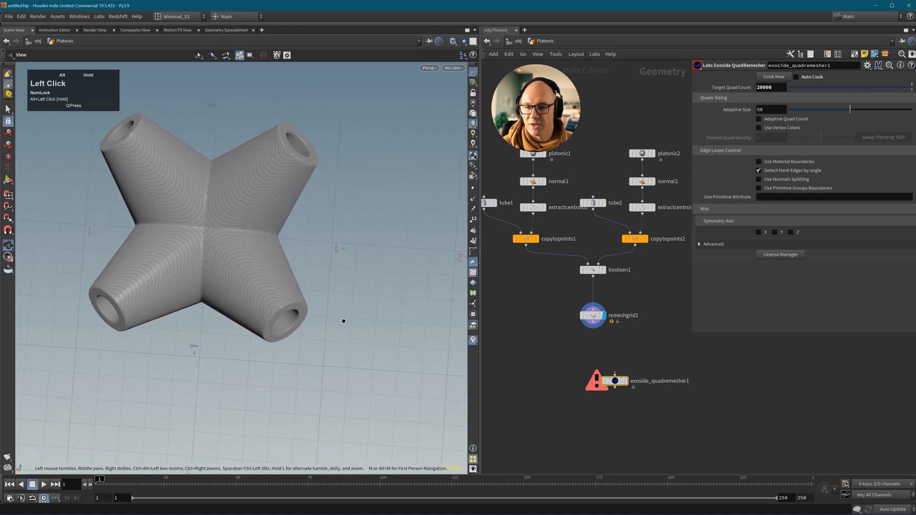
pyautogui.keyDown('alt'); pyautogui.moveTo(234, 303); pyautogui.dragTo(241, 196); pyautogui.keyUp('alt')
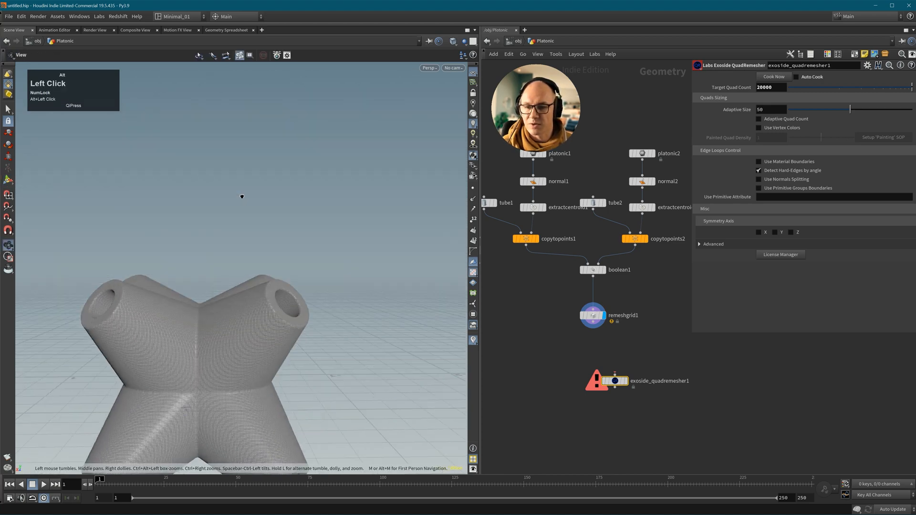
pyautogui.keyDown('alt'); pyautogui.moveTo(224, 371); pyautogui.dragTo(264, 295, button='middle'); pyautogui.keyUp('alt')
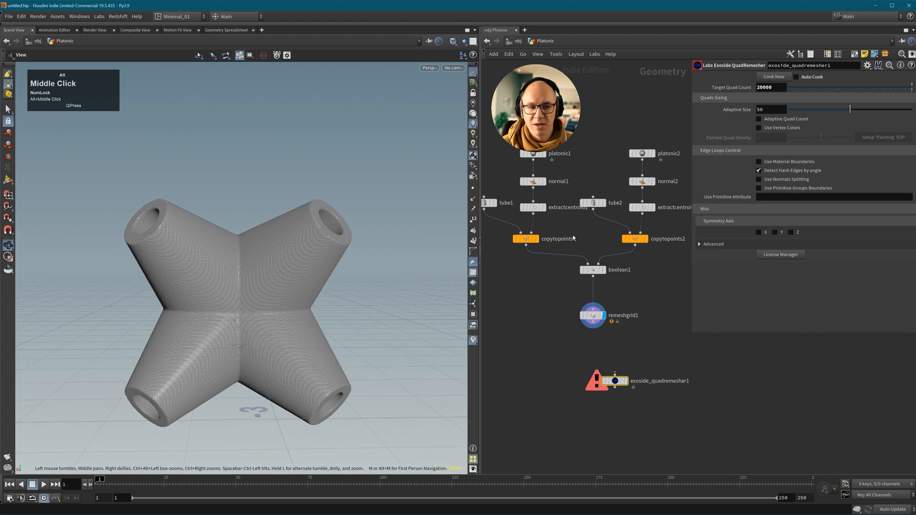
pyautogui.click(757, 233)
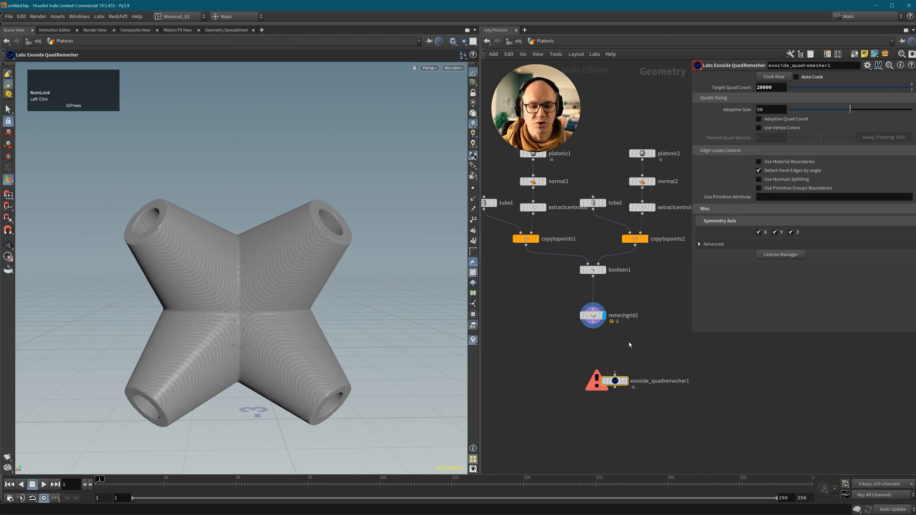
# Connect the QuadRemesher below the remesh node and display its result.
pyautogui.moveTo(592, 323); pyautogui.dragTo(593, 368)
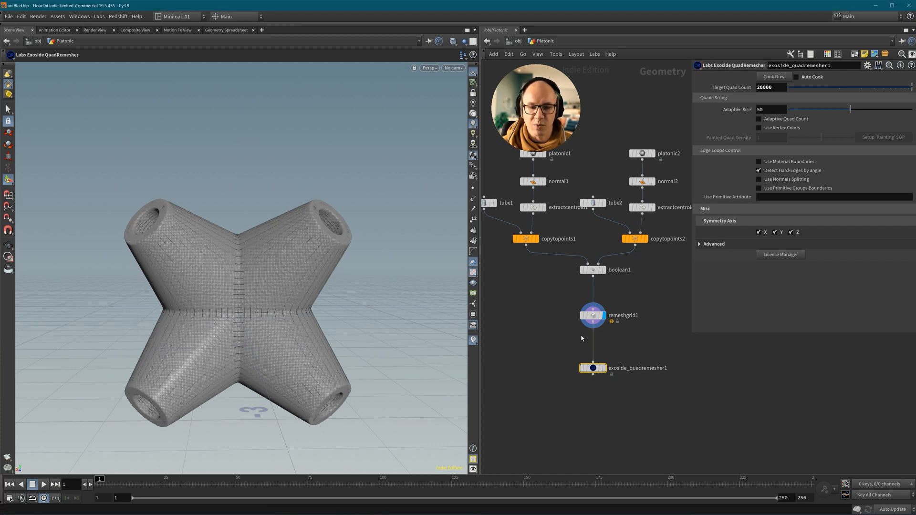
pyautogui.click(603, 368)
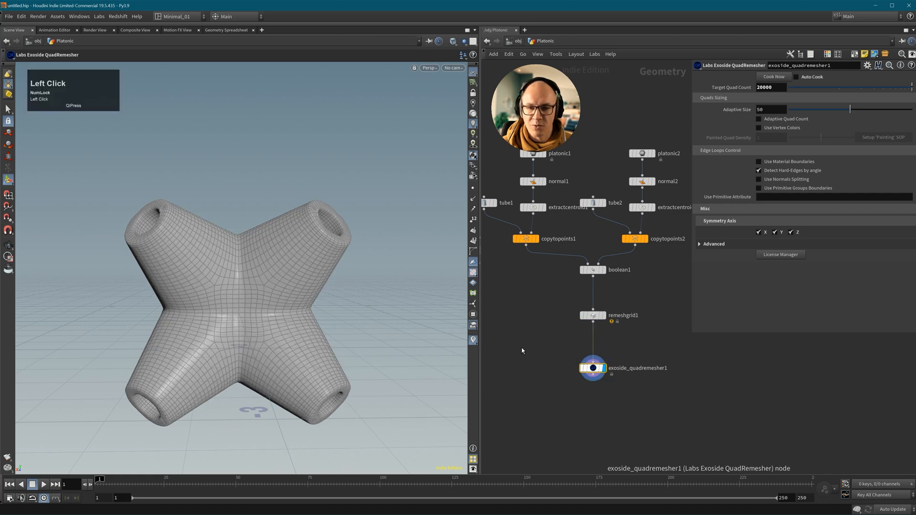
# Examine the quad topology of the retopologised shape from several angles, focusing on the rims of the tube openings.
pyautogui.keyDown('alt'); pyautogui.moveTo(311, 239); pyautogui.dragTo(302, 262); pyautogui.keyUp('alt')
pyautogui.keyDown('alt'); pyautogui.moveTo(302, 262); pyautogui.dragTo(337, 260, button='right'); pyautogui.keyUp('alt')
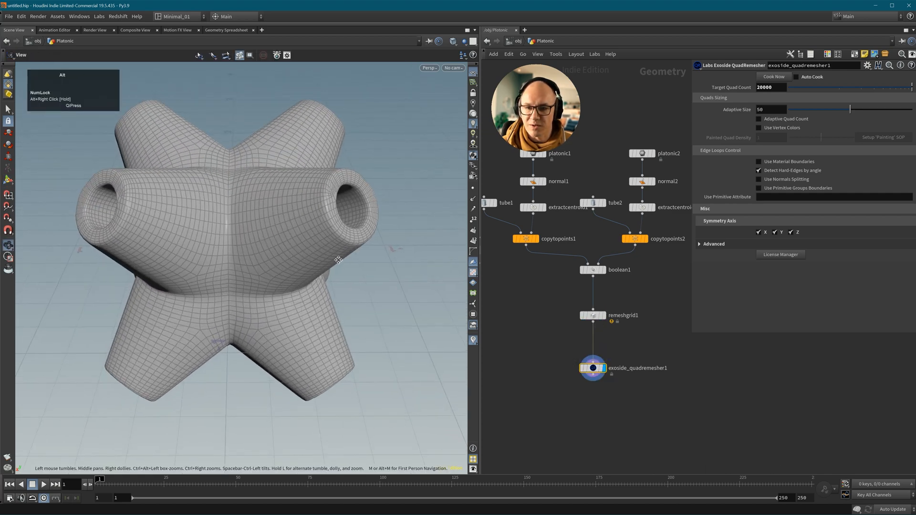
pyautogui.keyDown('alt'); pyautogui.moveTo(338, 260); pyautogui.dragTo(281, 297, button='middle'); pyautogui.keyUp('alt')
pyautogui.keyDown('alt'); pyautogui.moveTo(282, 282); pyautogui.dragTo(211, 271); pyautogui.keyUp('alt')
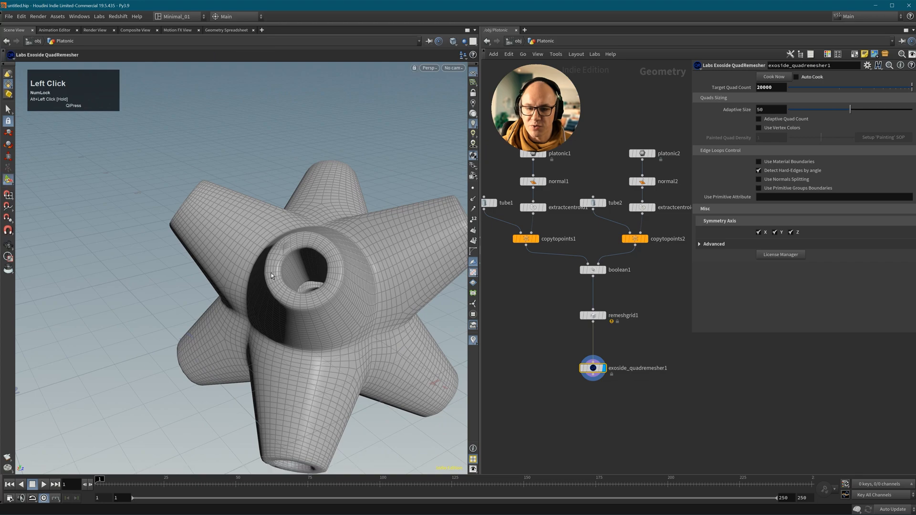
pyautogui.keyDown('alt'); pyautogui.moveTo(271, 275); pyautogui.dragTo(333, 280, button='right'); pyautogui.keyUp('alt')
pyautogui.keyDown('alt'); pyautogui.moveTo(333, 280); pyautogui.dragTo(355, 273); pyautogui.keyUp('alt')
pyautogui.keyDown('alt'); pyautogui.moveTo(355, 273); pyautogui.dragTo(284, 238, button='right'); pyautogui.keyUp('alt')
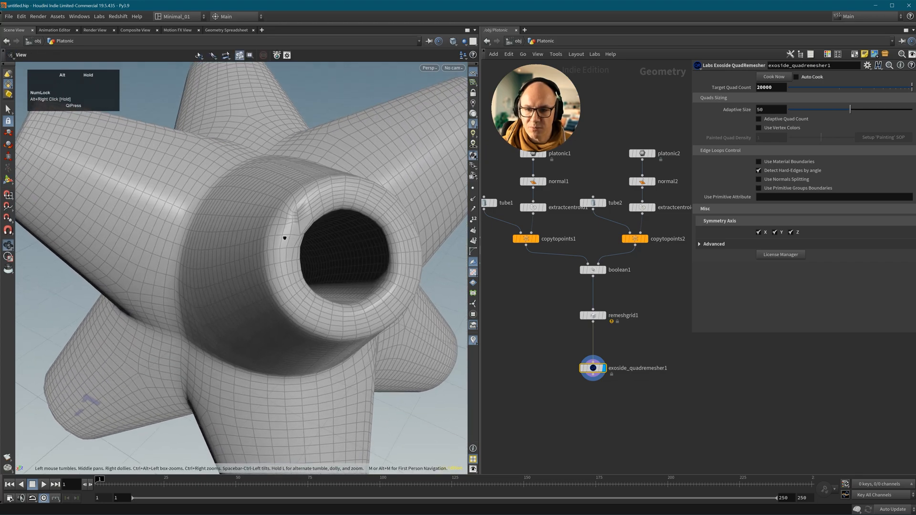
pyautogui.keyDown('alt'); pyautogui.moveTo(284, 238); pyautogui.dragTo(286, 220); pyautogui.keyUp('alt')
pyautogui.keyDown('alt'); pyautogui.moveTo(294, 225); pyautogui.dragTo(292, 229, button='right'); pyautogui.keyUp('alt')
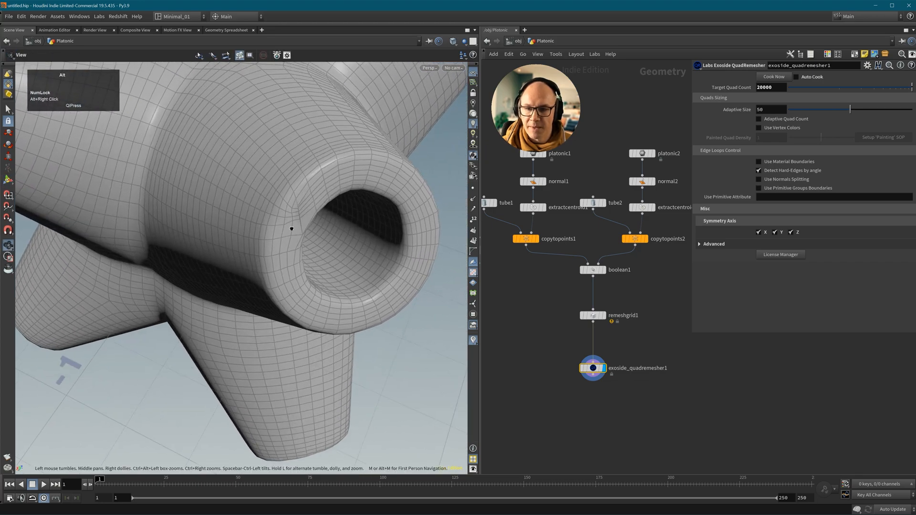
pyautogui.keyDown('alt'); pyautogui.moveTo(292, 229); pyautogui.dragTo(286, 199); pyautogui.keyUp('alt')
pyautogui.keyDown('alt'); pyautogui.moveTo(294, 206); pyautogui.dragTo(262, 272, button='right'); pyautogui.keyUp('alt')
pyautogui.keyDown('alt'); pyautogui.moveTo(261, 271); pyautogui.dragTo(262, 249, button='middle'); pyautogui.keyUp('alt')
pyautogui.keyDown('alt'); pyautogui.moveTo(262, 249); pyautogui.dragTo(353, 224); pyautogui.keyUp('alt')
# Inspect the remesh node's rim edges, set its smoothing iterations to 1, and display the QuadRemesher result again.
pyautogui.click(603, 316)
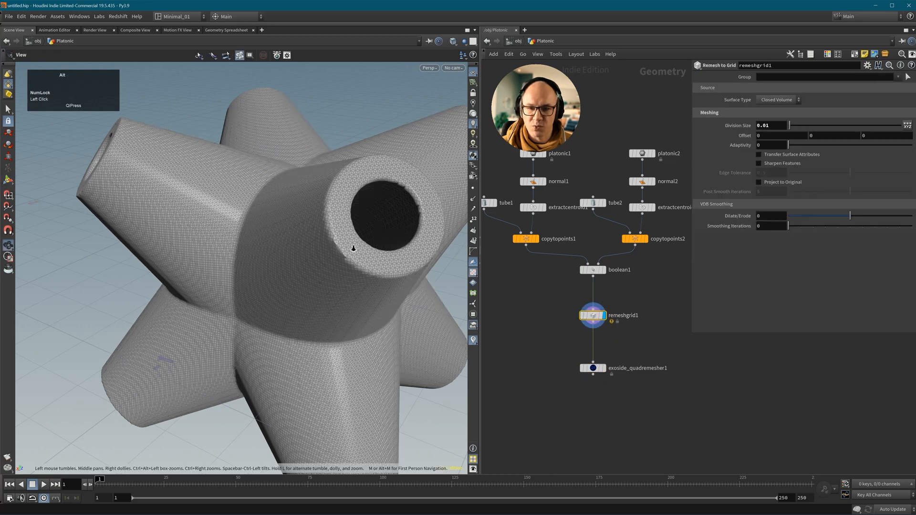
pyautogui.keyDown('alt'); pyautogui.moveTo(333, 255); pyautogui.dragTo(338, 232, button='right'); pyautogui.keyUp('alt')
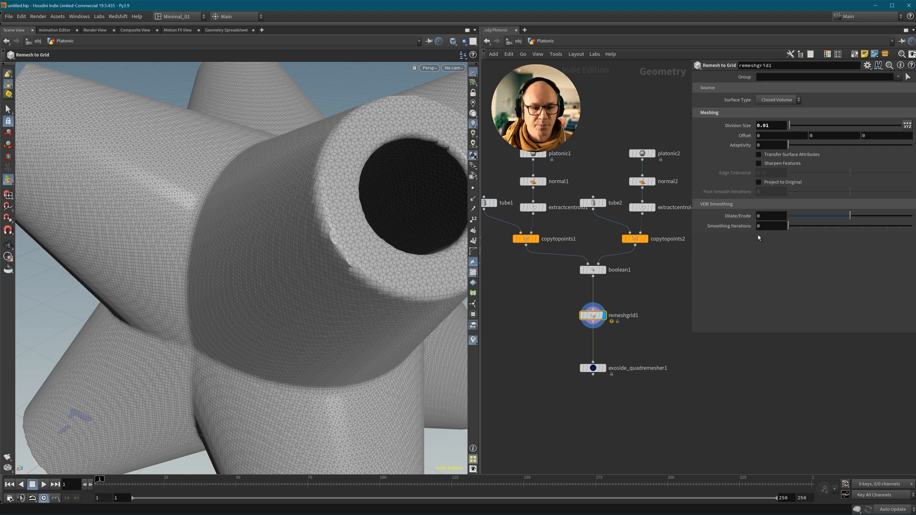
pyautogui.click(802, 226)
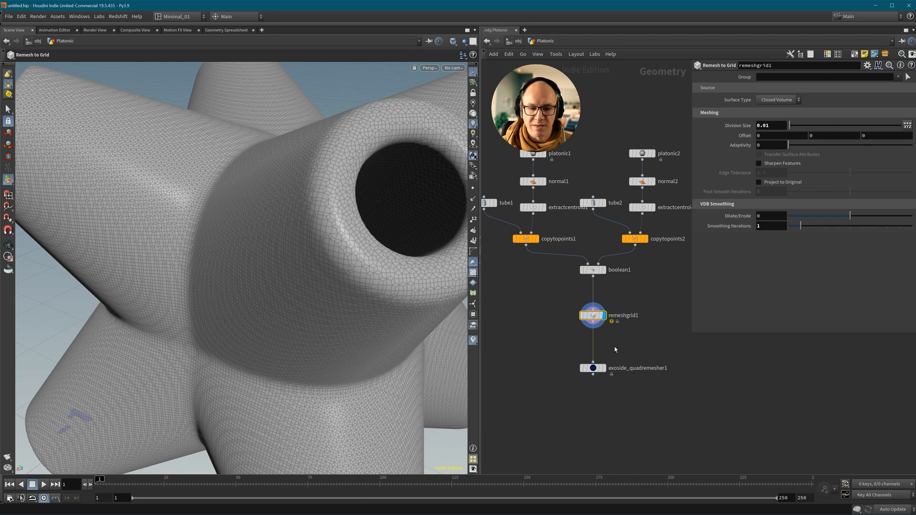
pyautogui.click(595, 370)
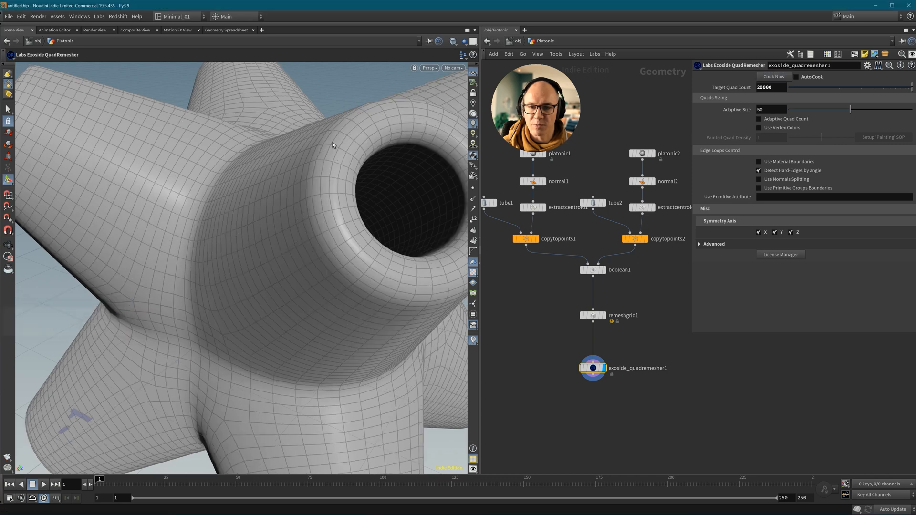
# Examine the updated quad mesh as a whole from different sides, including the tubes and their openings.
pyautogui.keyDown('alt'); pyautogui.moveTo(251, 204); pyautogui.dragTo(224, 311, button='right'); pyautogui.keyUp('alt')
pyautogui.keyDown('alt'); pyautogui.moveTo(224, 310); pyautogui.dragTo(246, 239, button='middle'); pyautogui.keyUp('alt')
pyautogui.keyDown('alt'); pyautogui.moveTo(237, 249); pyautogui.dragTo(272, 248); pyautogui.keyUp('alt')
pyautogui.keyDown('alt'); pyautogui.moveTo(272, 248); pyautogui.dragTo(336, 259, button='middle'); pyautogui.keyUp('alt')
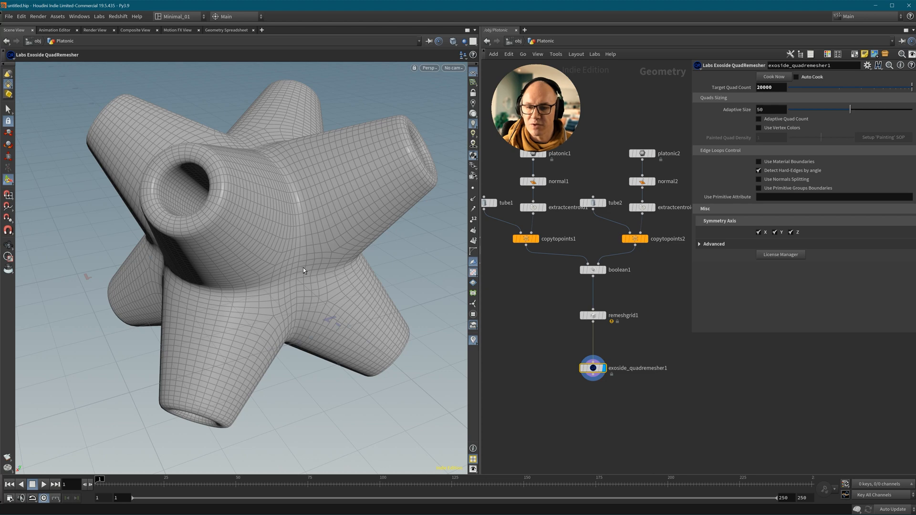
pyautogui.keyDown('alt'); pyautogui.moveTo(307, 257); pyautogui.dragTo(285, 232, button='right'); pyautogui.keyUp('alt')
pyautogui.keyDown('alt'); pyautogui.moveTo(285, 230); pyautogui.dragTo(310, 290, button='middle'); pyautogui.keyUp('alt')
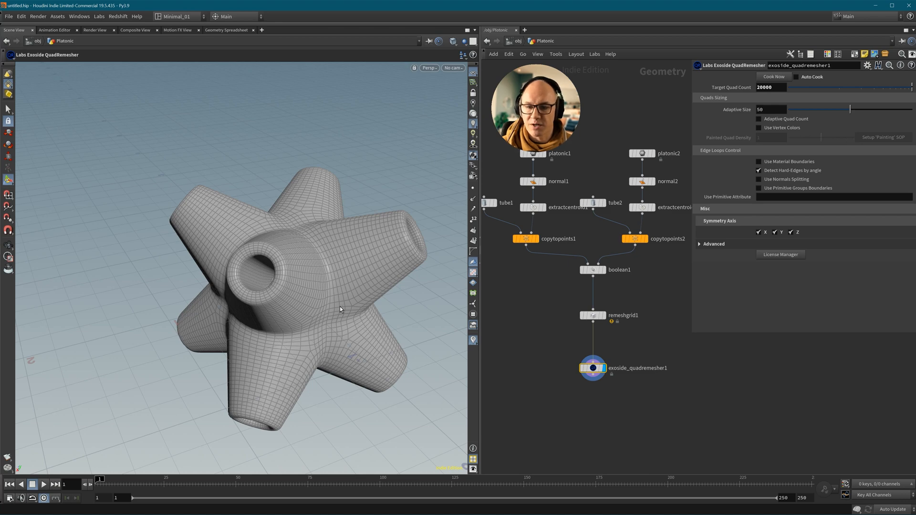
pyautogui.keyDown('alt'); pyautogui.moveTo(339, 306); pyautogui.dragTo(281, 282, button='middle'); pyautogui.keyUp('alt')
pyautogui.moveTo(281, 283)
pyautogui.keyDown('alt'); pyautogui.mouseDown()
pyautogui.moveTo(313, 302)
pyautogui.moveTo(291, 287)
pyautogui.moveTo(294, 294)
pyautogui.mouseUp(); pyautogui.keyUp('alt')
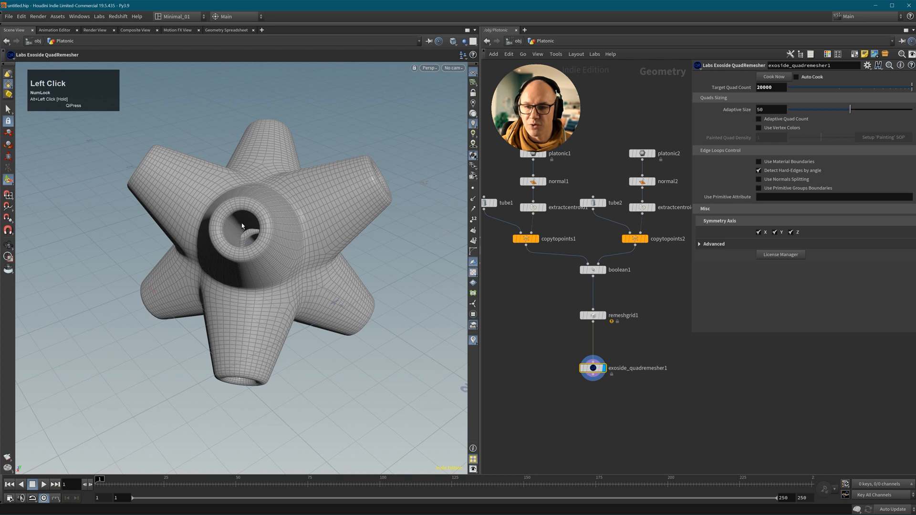
pyautogui.keyDown('alt'); pyautogui.moveTo(261, 273); pyautogui.dragTo(267, 273, button='middle'); pyautogui.keyUp('alt')
pyautogui.keyDown('alt'); pyautogui.moveTo(266, 273); pyautogui.dragTo(306, 286); pyautogui.keyUp('alt')
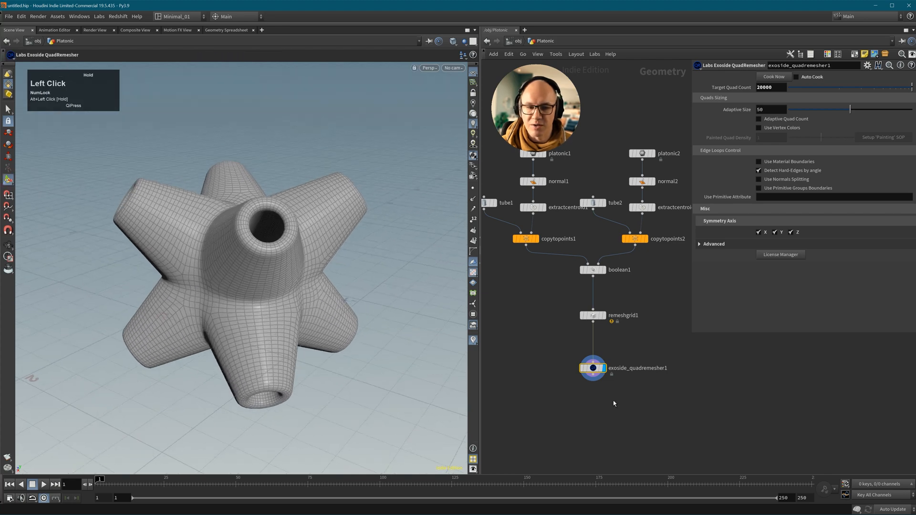
# Compare the Platonic object's size with the other objects at object level and return to its network.
pyautogui.press('u')
pyautogui.moveTo(592, 370); pyautogui.dragTo(630, 368, button='middle')
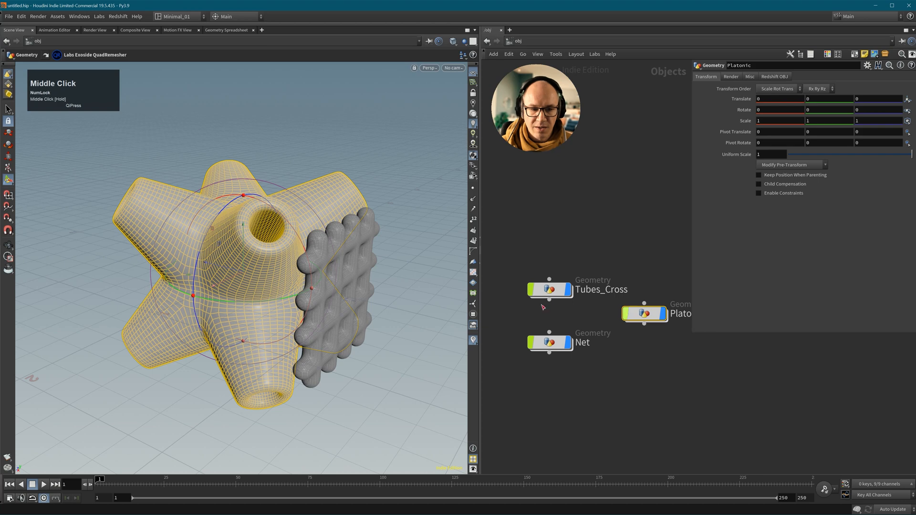
pyautogui.doubleClick(644, 314)
# Add a Match Size node below the QuadRemesher, display it, and enable Scale to Fit with a target size of 1.
pyautogui.press('Tab')
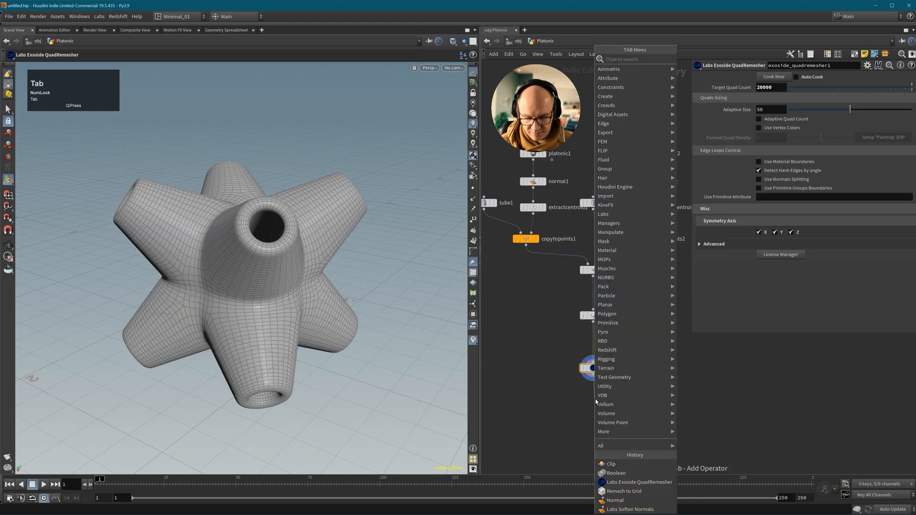
pyautogui.write('match s')
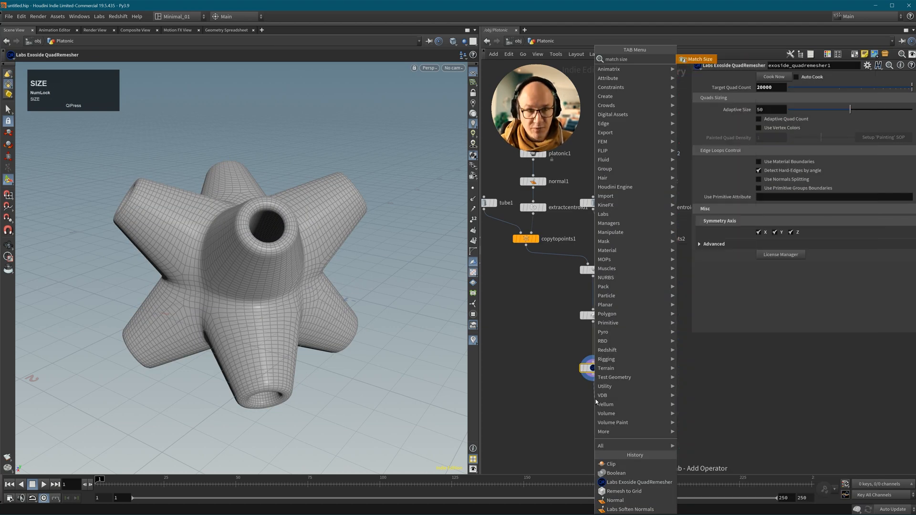
pyautogui.write('ize')
pyautogui.press('Return')
pyautogui.click(596, 399)
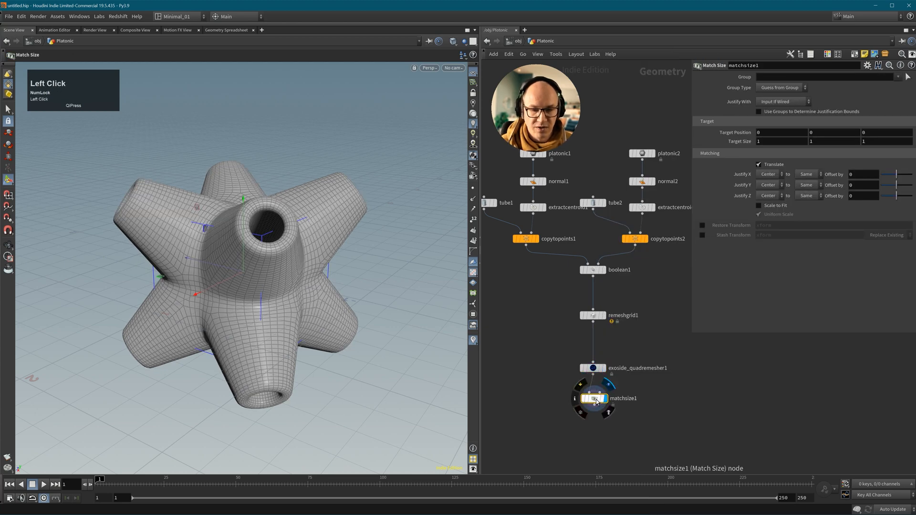
pyautogui.click(759, 206)
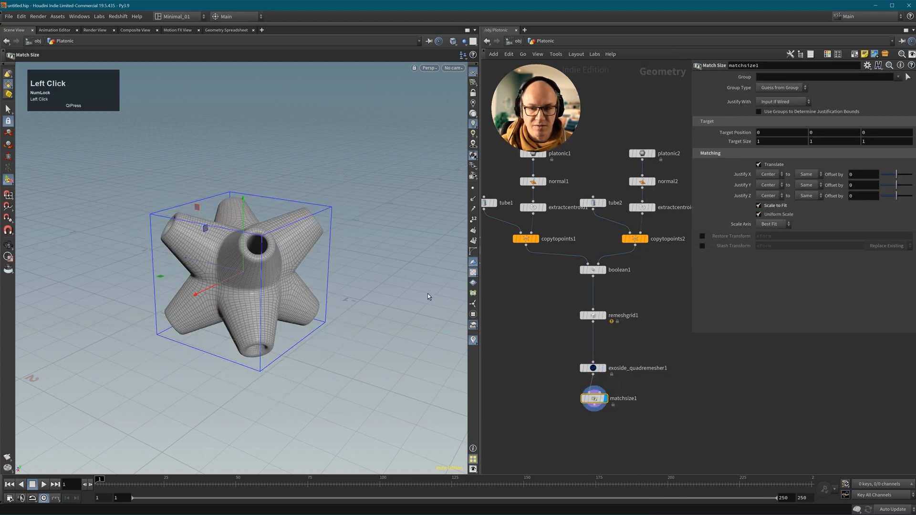
# Return to object level and move the Platonic object about 1.19 along Z, clear of the other objects.
pyautogui.press('u')
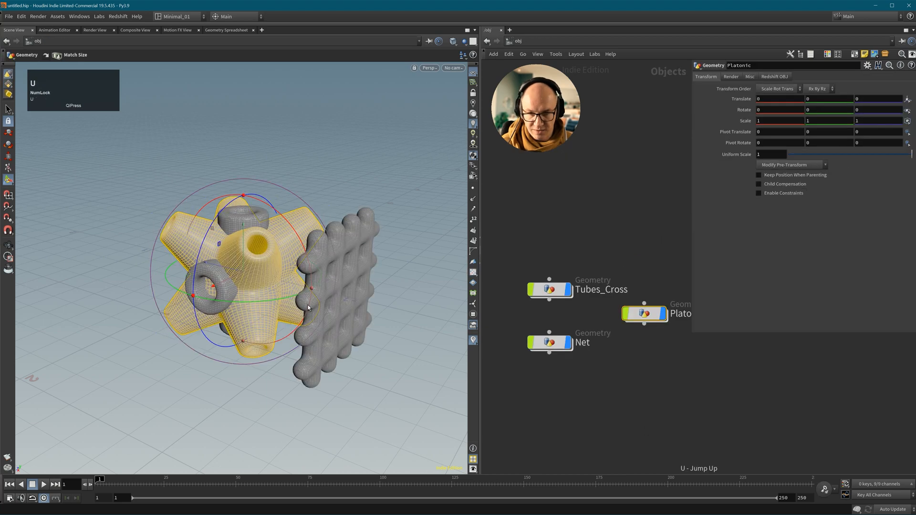
pyautogui.keyDown('alt'); pyautogui.moveTo(273, 306); pyautogui.dragTo(241, 311, button='right'); pyautogui.keyUp('alt')
pyautogui.keyDown('alt'); pyautogui.moveTo(241, 311); pyautogui.dragTo(276, 368); pyautogui.keyUp('alt')
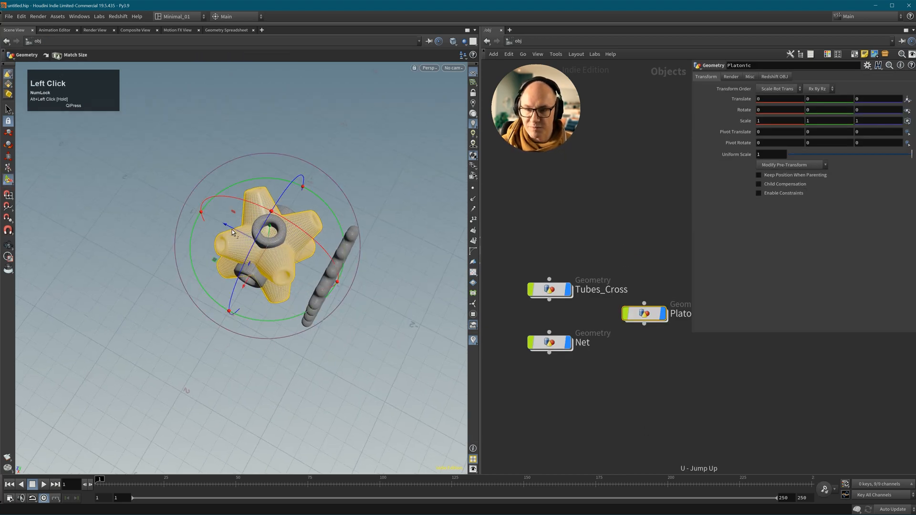
pyautogui.moveTo(232, 230); pyautogui.dragTo(149, 193)
pyautogui.keyDown('alt'); pyautogui.moveTo(224, 287); pyautogui.dragTo(257, 254); pyautogui.keyUp('alt')
pyautogui.keyDown('alt'); pyautogui.moveTo(270, 304); pyautogui.dragTo(337, 280); pyautogui.keyUp('alt')
pyautogui.click(615, 417)
pyautogui.hotkey('shift', 'w')
pyautogui.keyDown('alt'); pyautogui.moveTo(338, 281); pyautogui.dragTo(304, 279, button='right'); pyautogui.keyUp('alt')
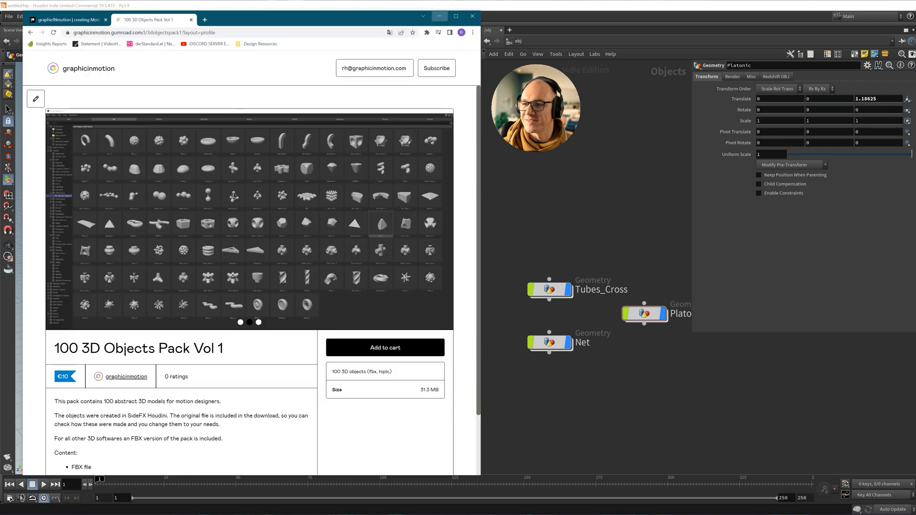
# Switch to the web browser and look through the Vellum Playground posts on the graphicINmotion Patreon page.
pyautogui.click(241, 512)
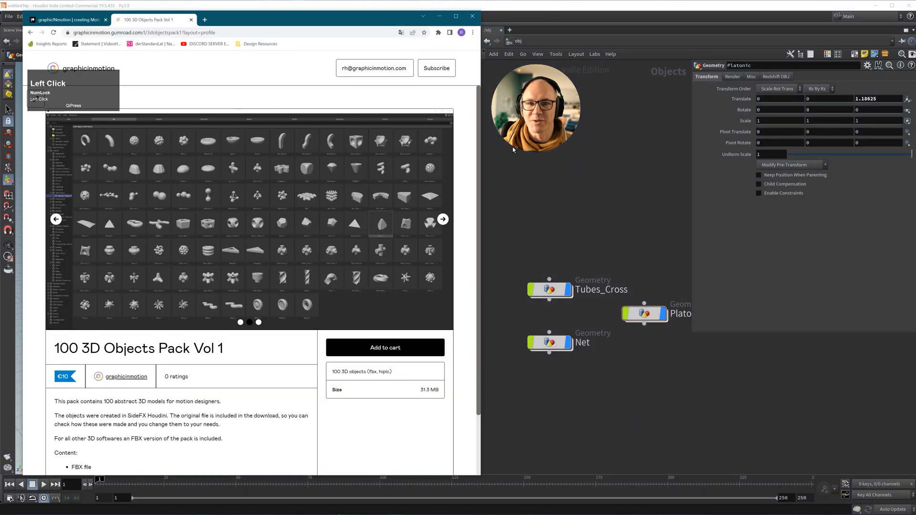
pyautogui.click(90, 20)
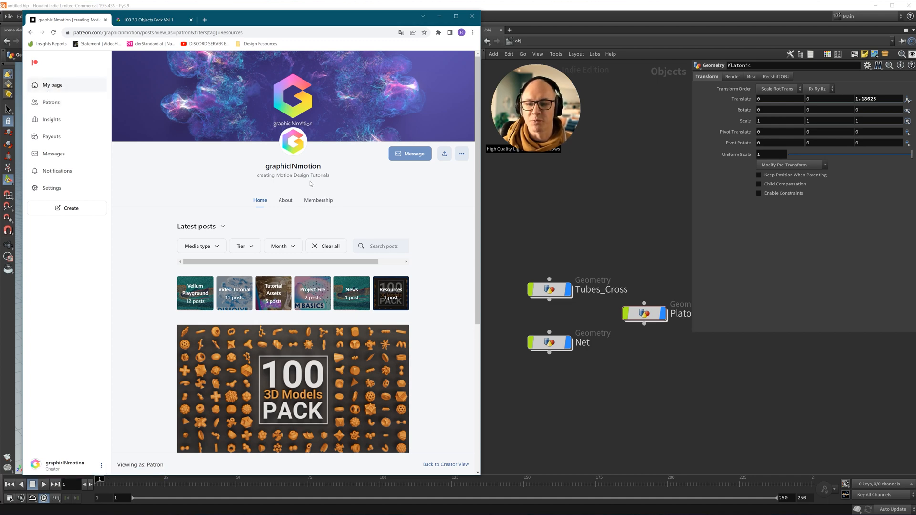
pyautogui.scroll(-2, 201, 232)
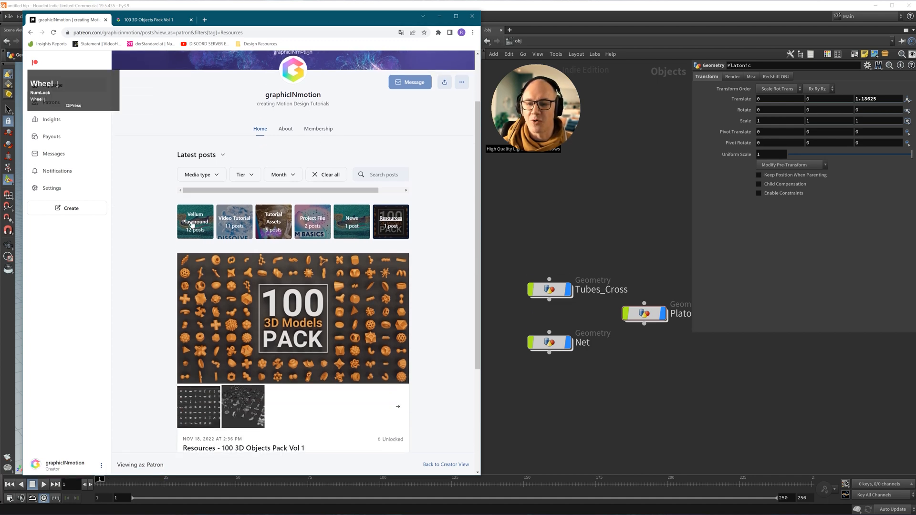
pyautogui.click(192, 225)
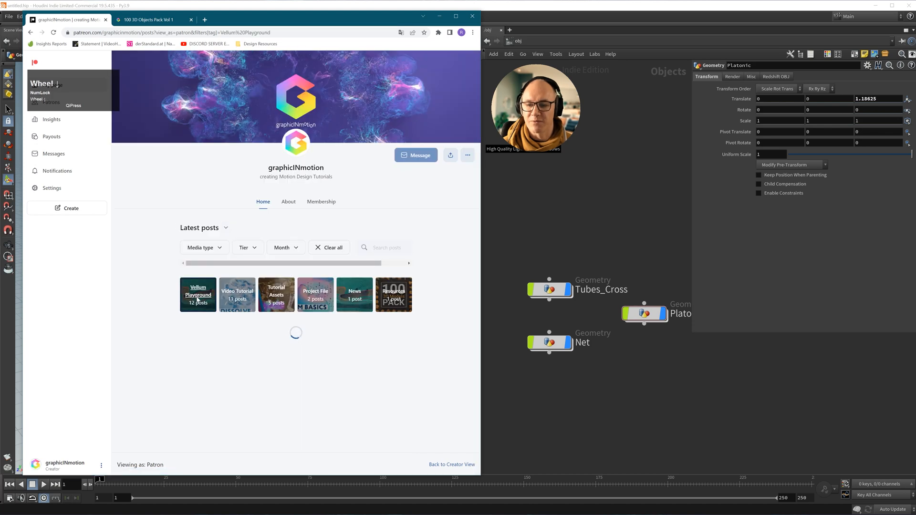
pyautogui.scroll(-8, 308, 334)
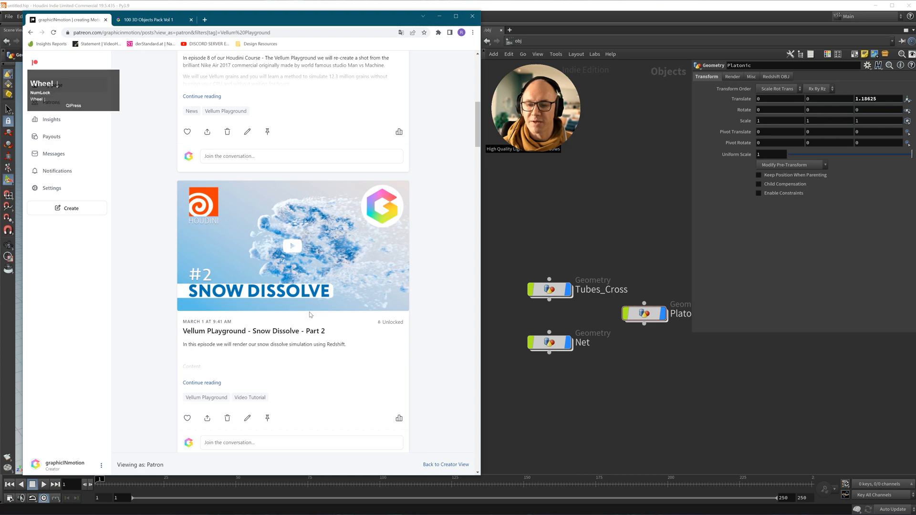
pyautogui.scroll(-9, 291, 309)
pyautogui.scroll(6, 310, 313)
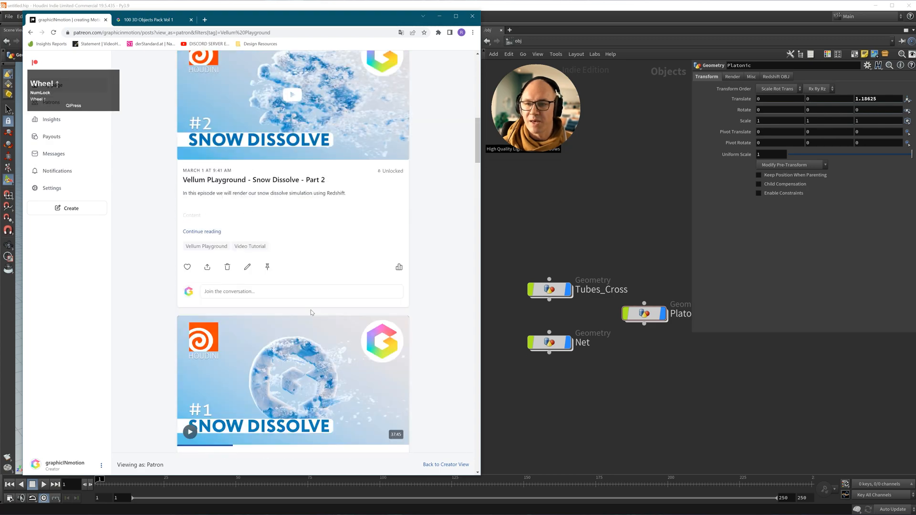
pyautogui.scroll(15, 311, 313)
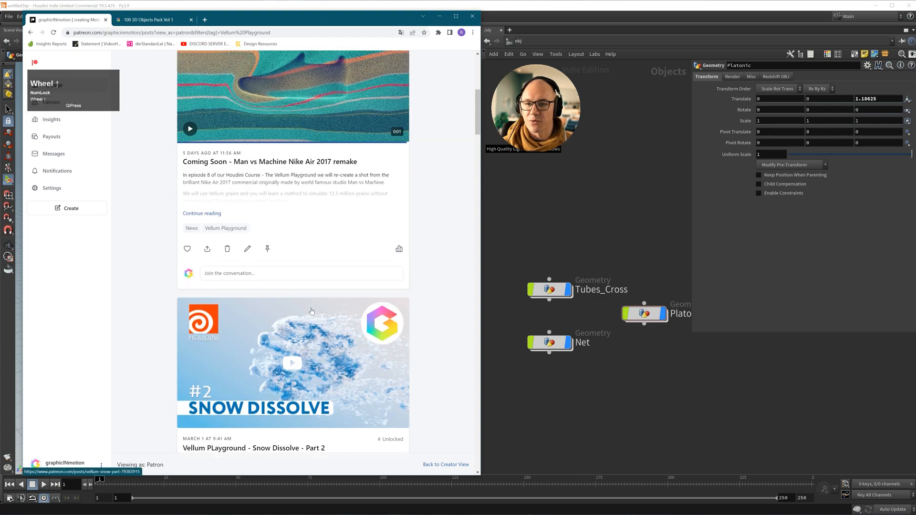
# View the 100 3D Objects Pack post under the Patreon Resources tag and return to the pack's Gumroad page.
pyautogui.click(397, 266)
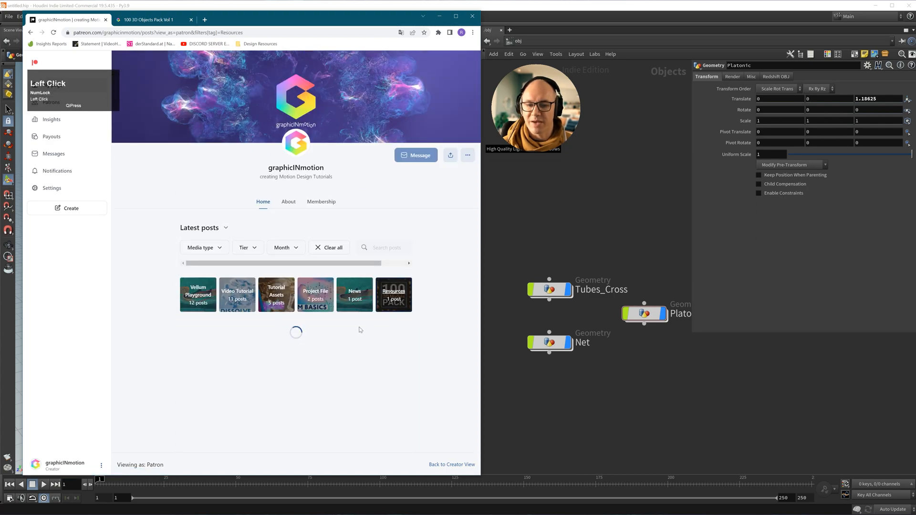
pyautogui.scroll(-4, 317, 256)
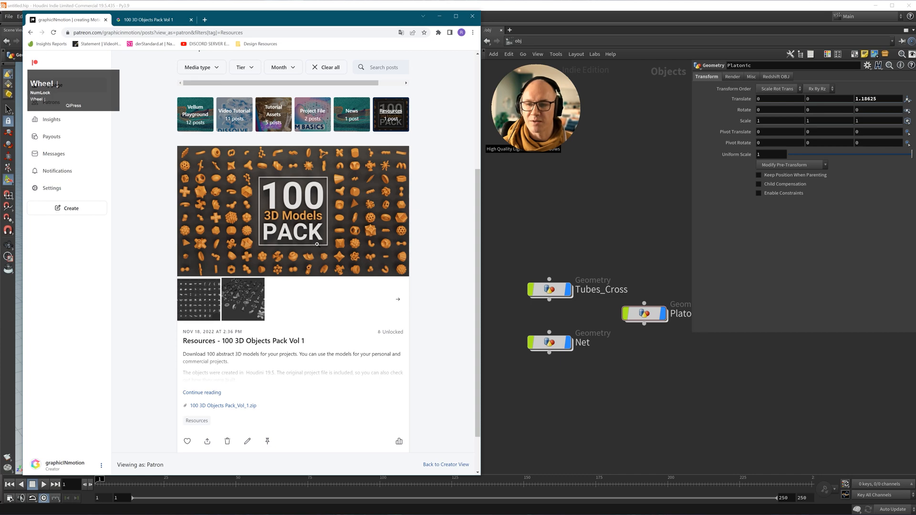
pyautogui.click(156, 21)
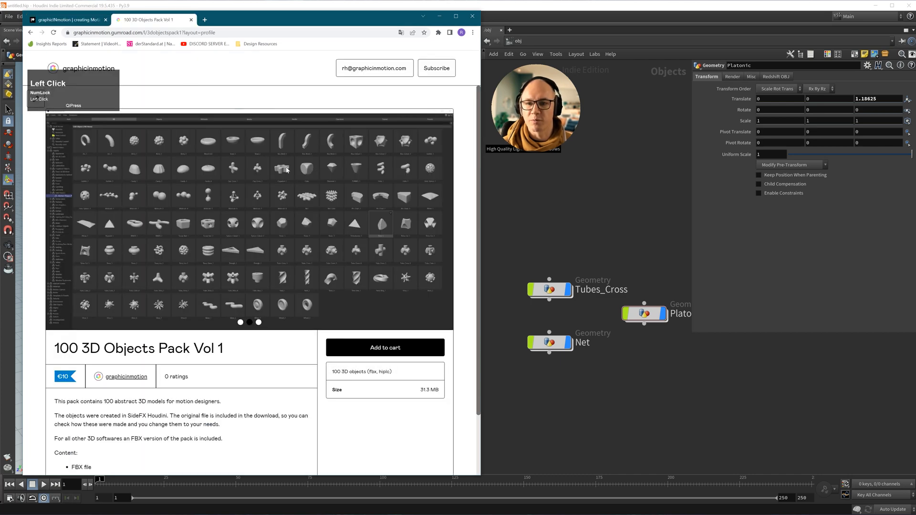
pyautogui.scroll(1, 240, 282)
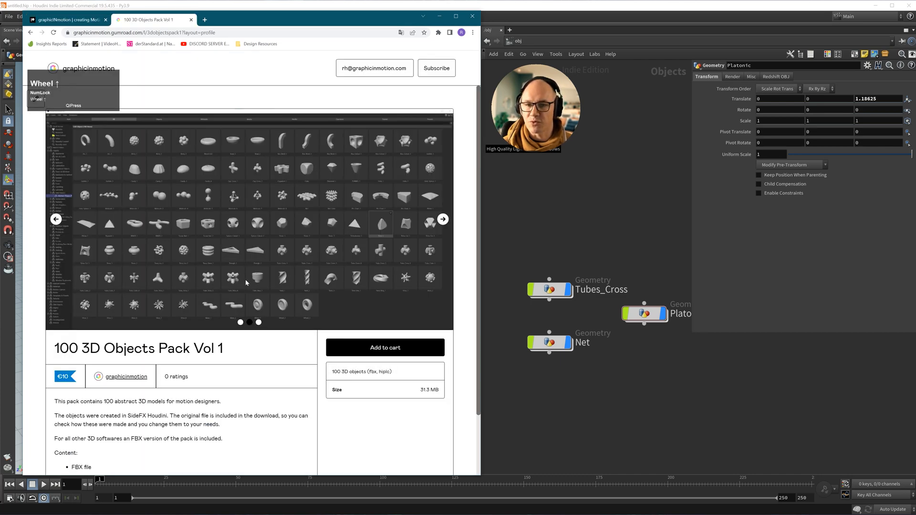